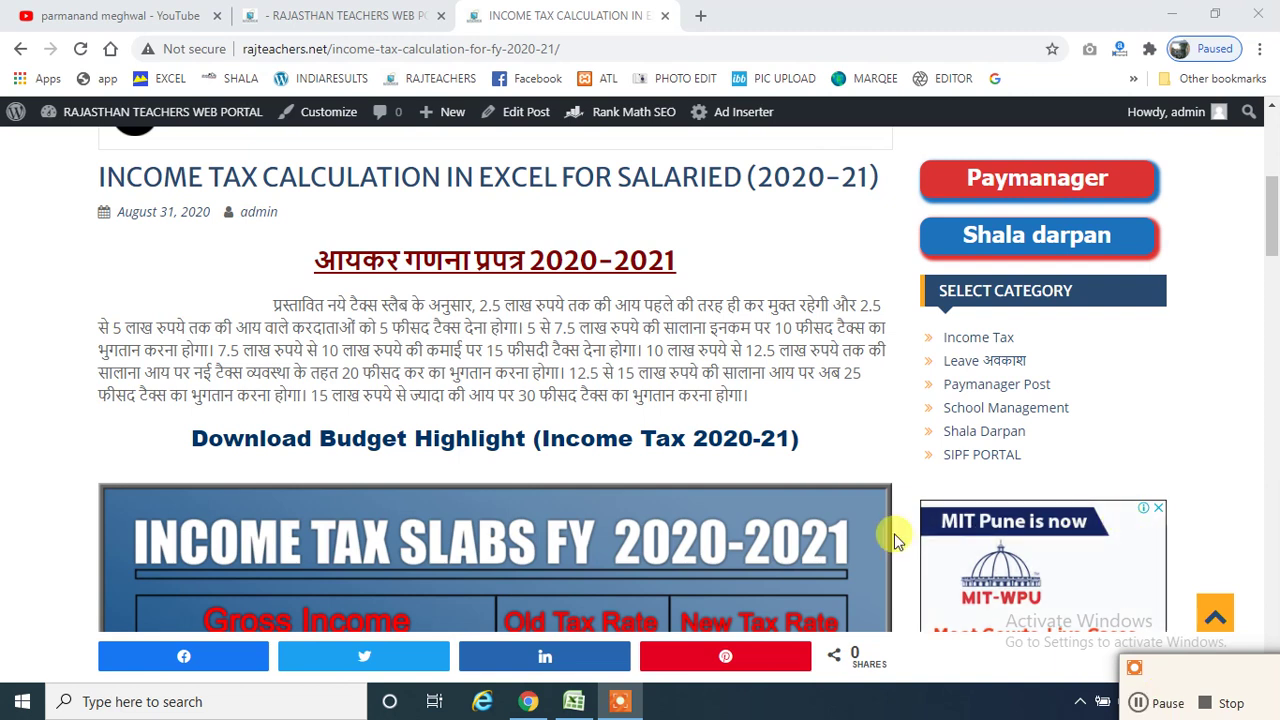
Examine the income tax slab table for FY 2020-2021 and the portal home page with its search box
scroll(897, 531, "down", 2)
scroll(897, 531, "down", 1)
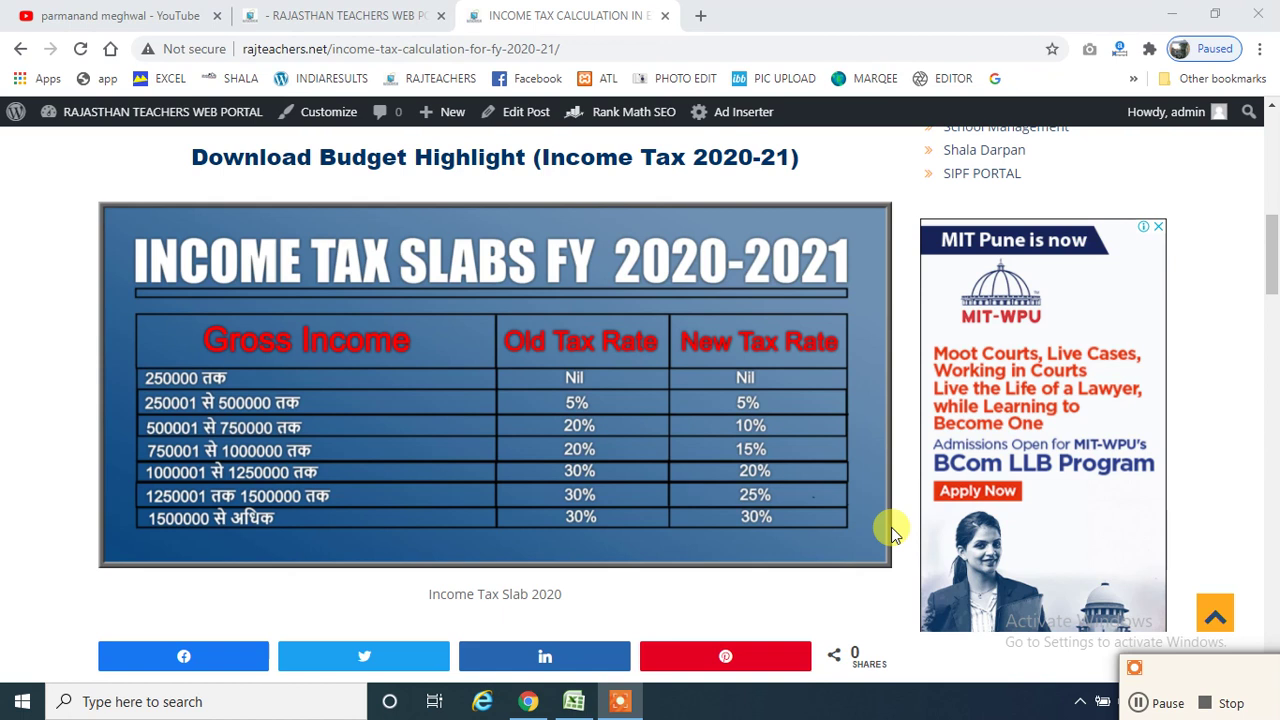
left_click(389, 14)
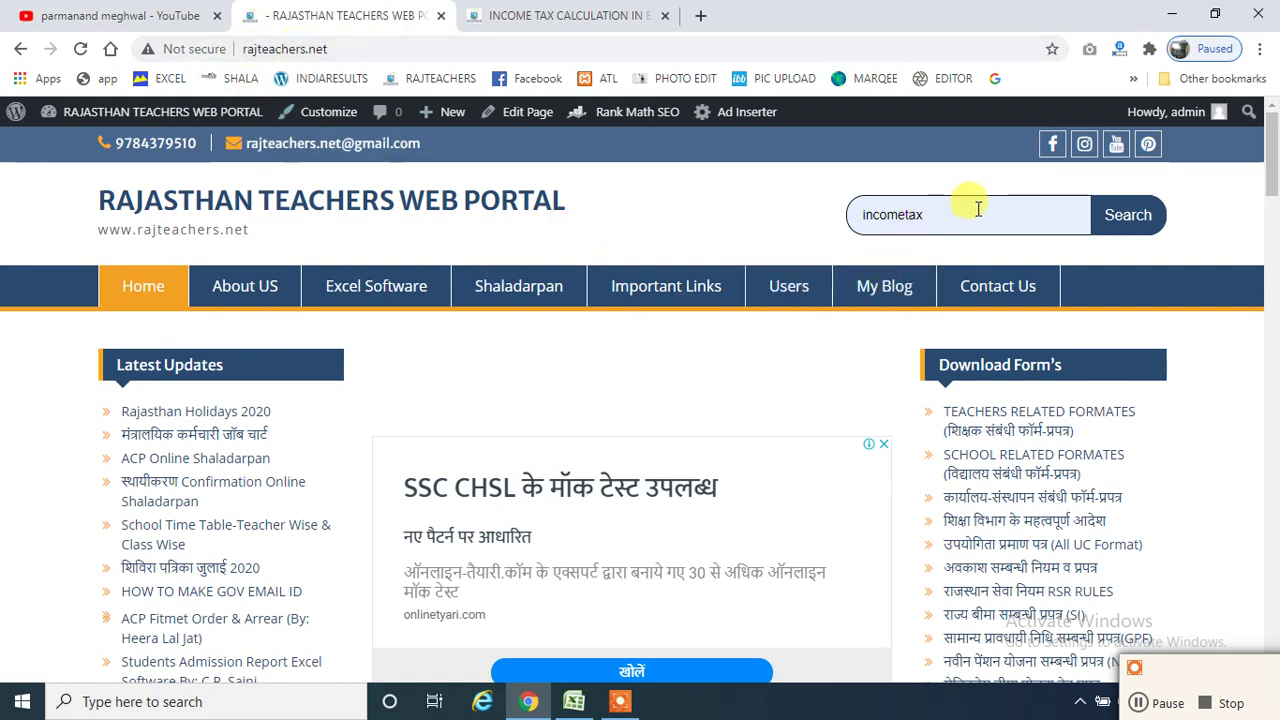
left_click(606, 14)
scroll(632, 490, "up", 3)
scroll(632, 490, "up", 5)
scroll(632, 490, "down", 5)
scroll(632, 490, "down", 10)
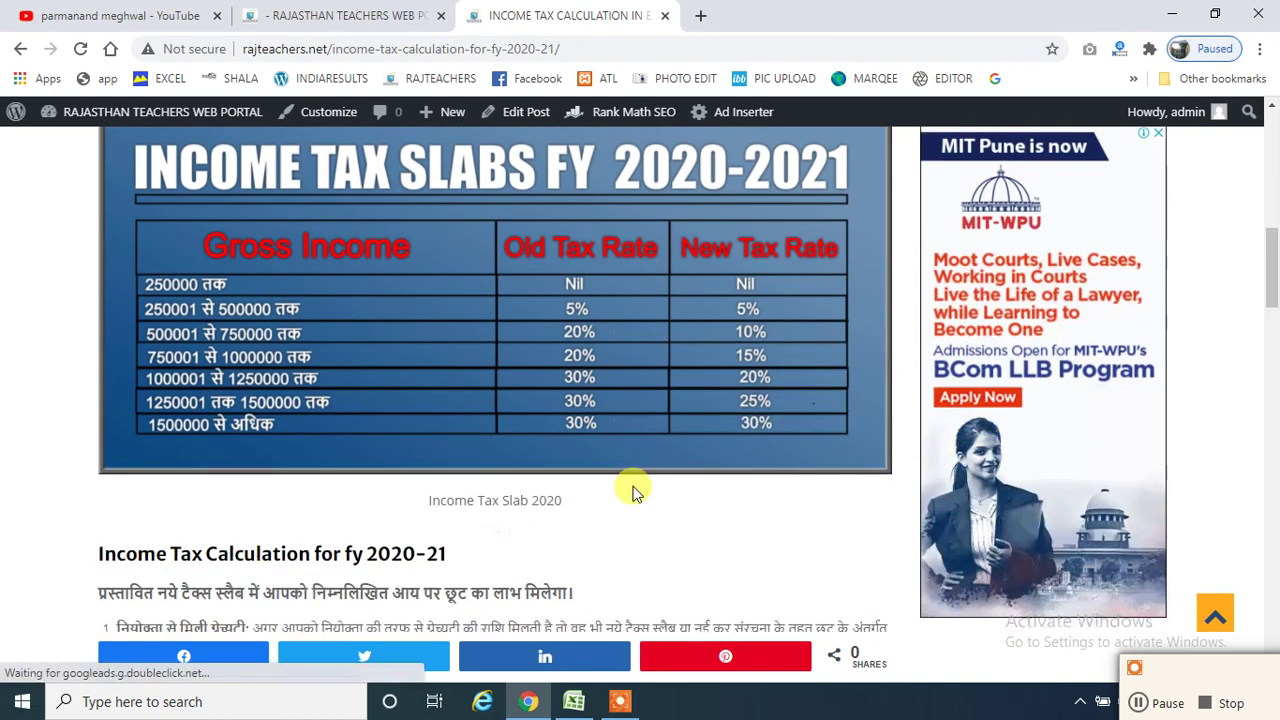
scroll(632, 490, "down", 1)
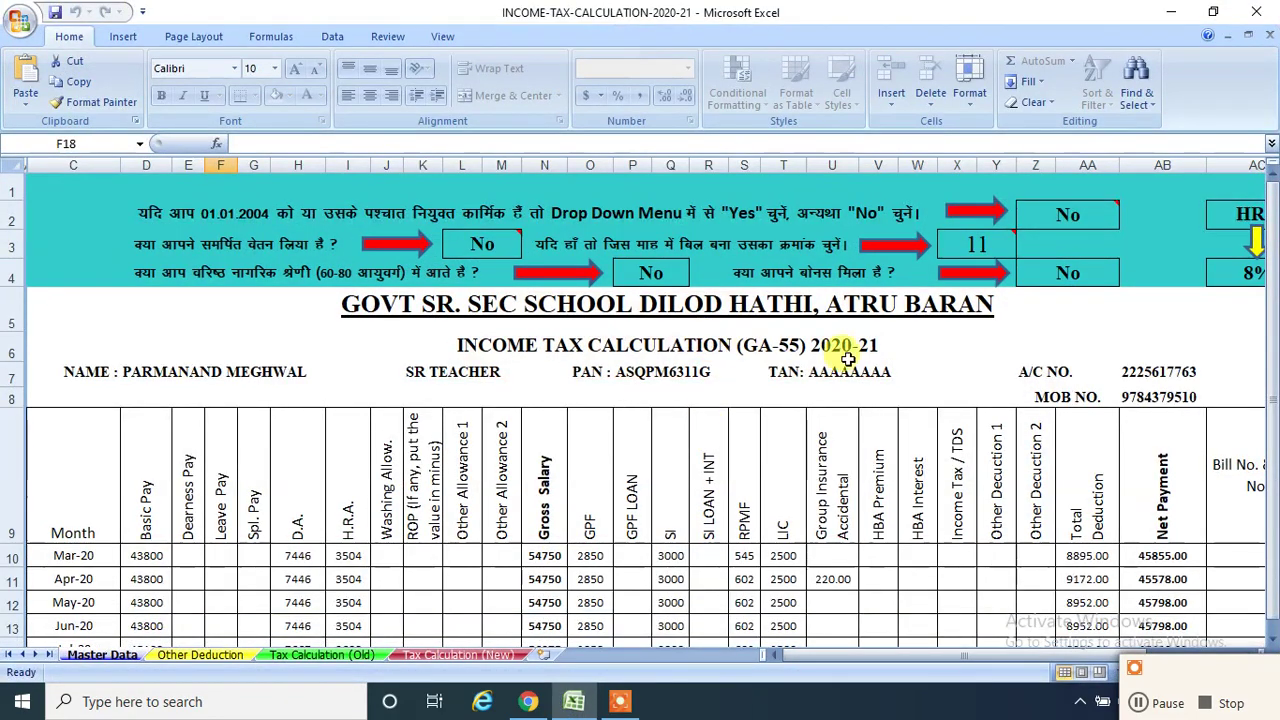
Switch to Chrome and compare the old and new tax rates in the FY 2020-2021 slab table
left_click(538, 706)
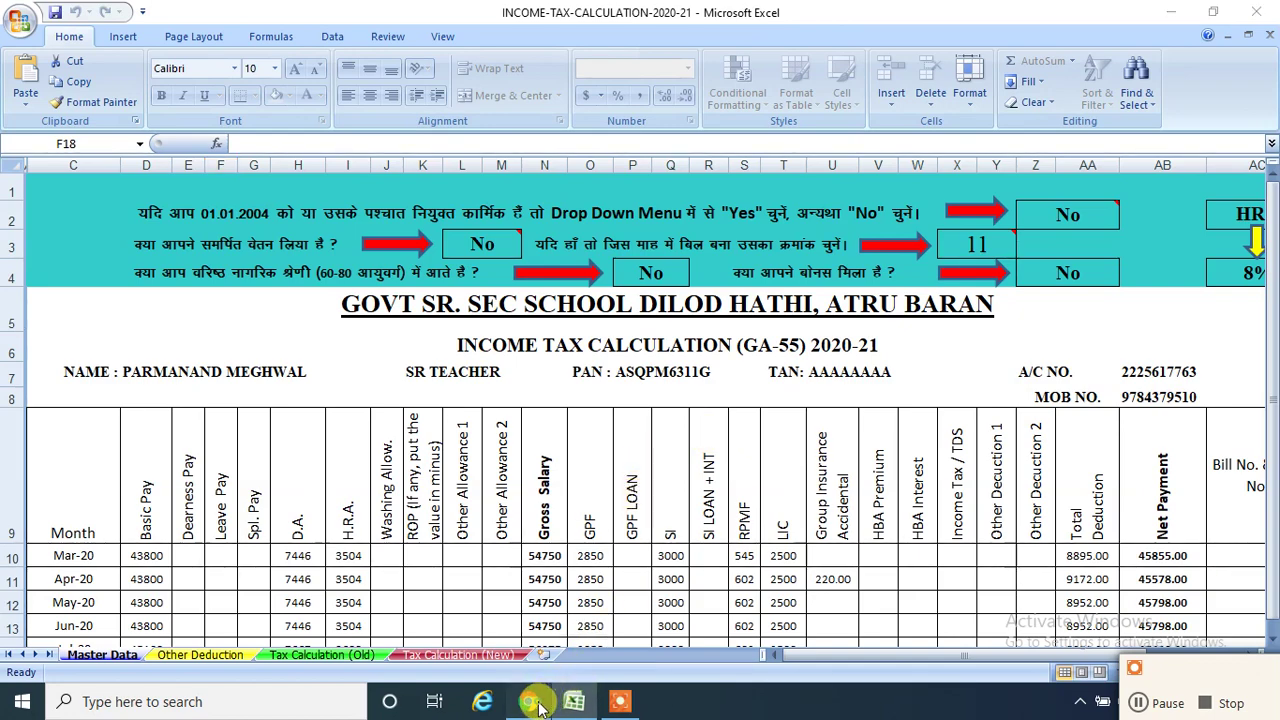
scroll(662, 338, "up", 10)
scroll(662, 338, "up", 3)
scroll(662, 340, "down", 6)
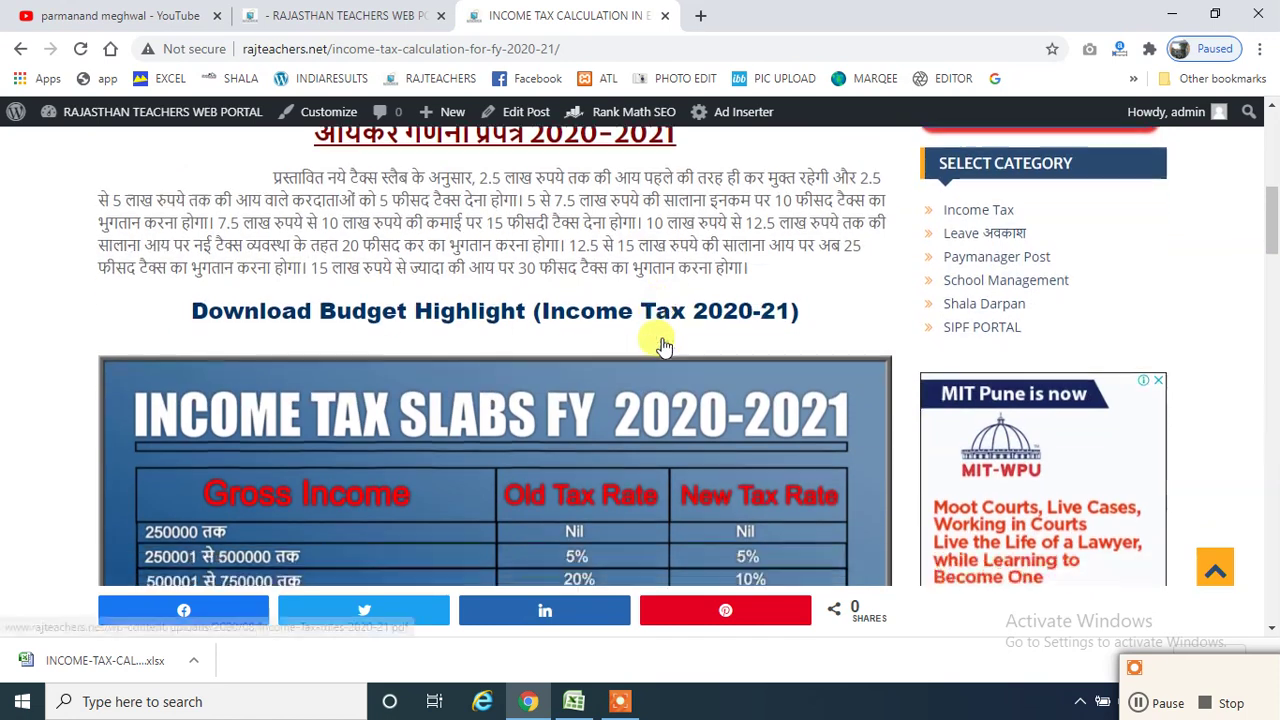
scroll(661, 342, "down", 3)
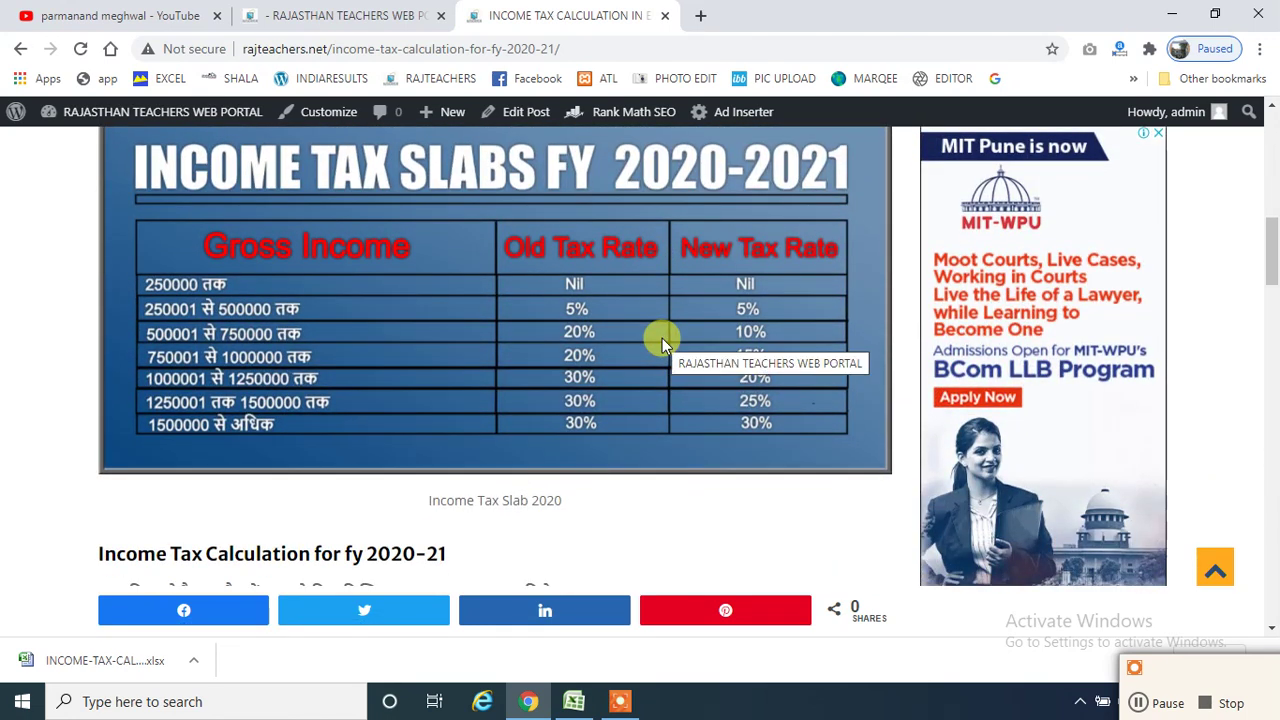
scroll(662, 338, "up", 1)
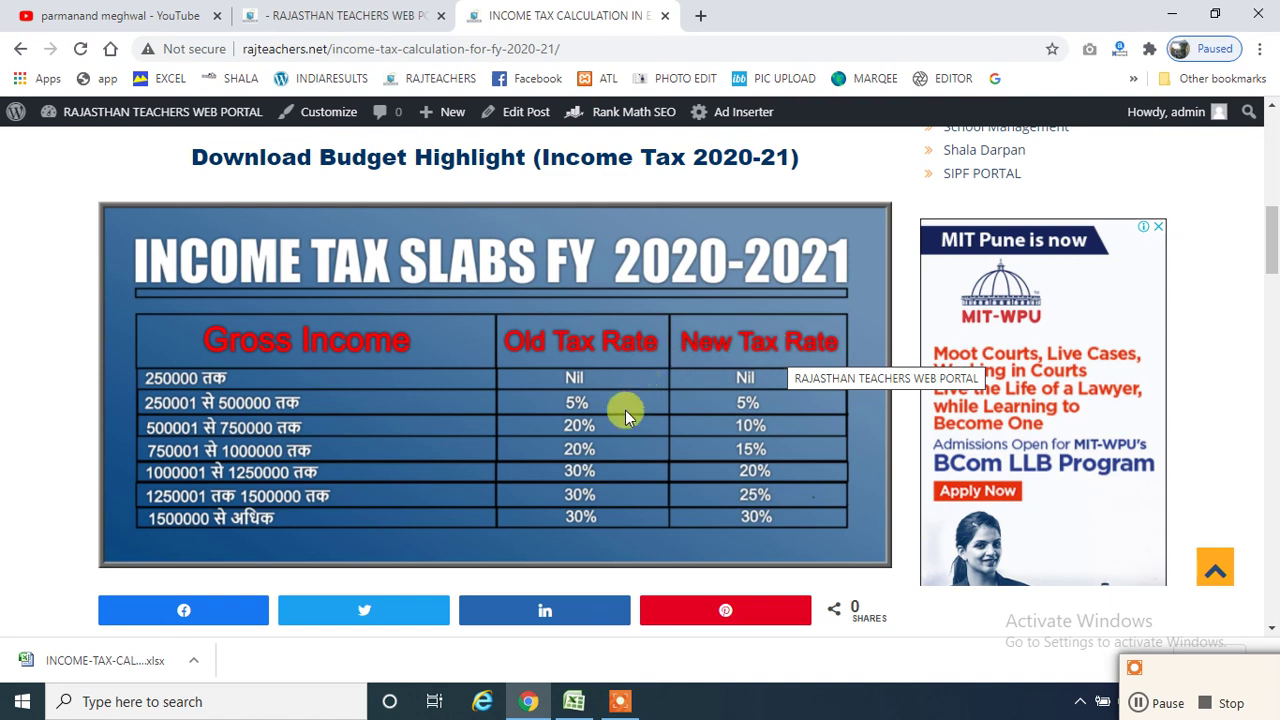
scroll(719, 416, "down", 2)
scroll(720, 416, "up", 2)
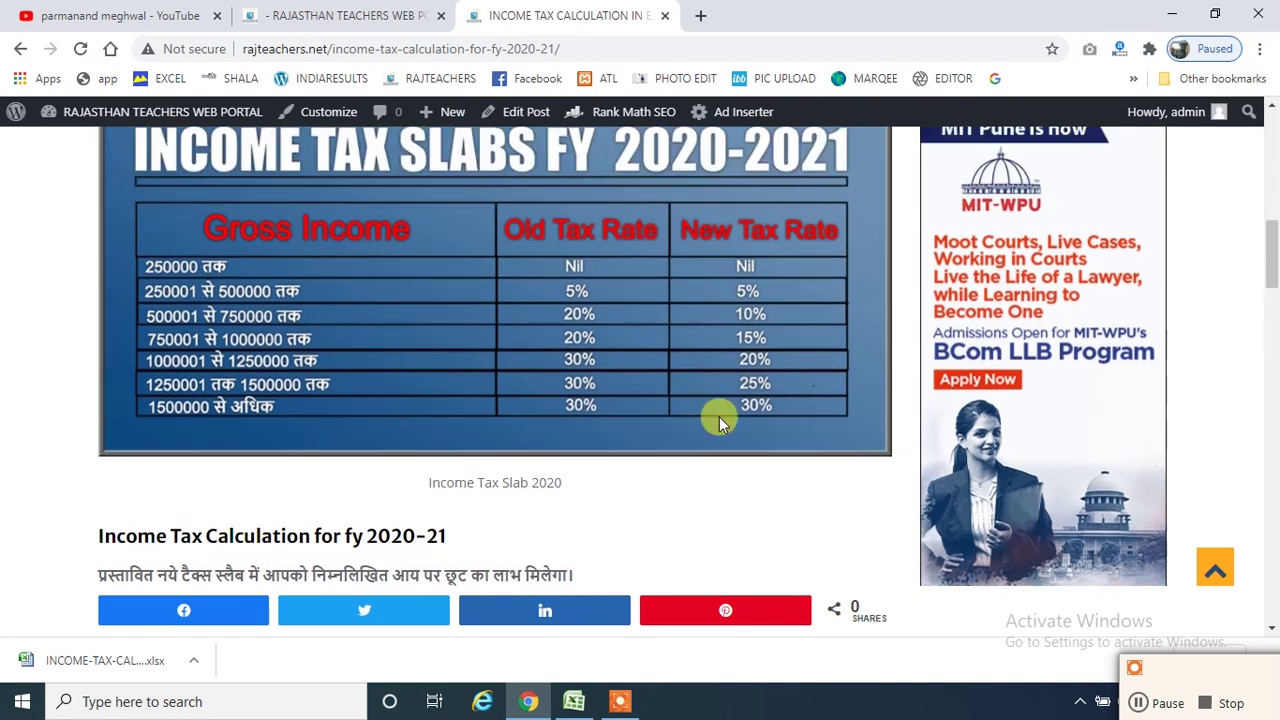
scroll(316, 218, "up", 3)
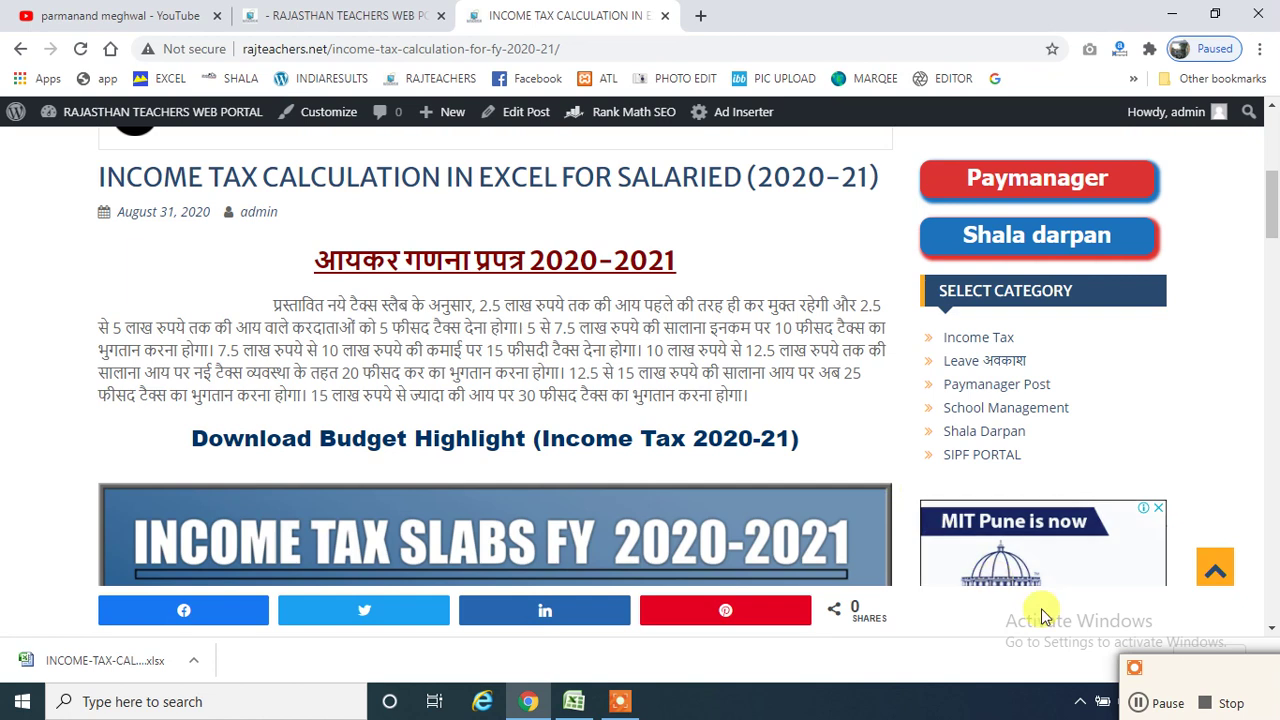
left_click_drag(1232, 682, 1201, 699)
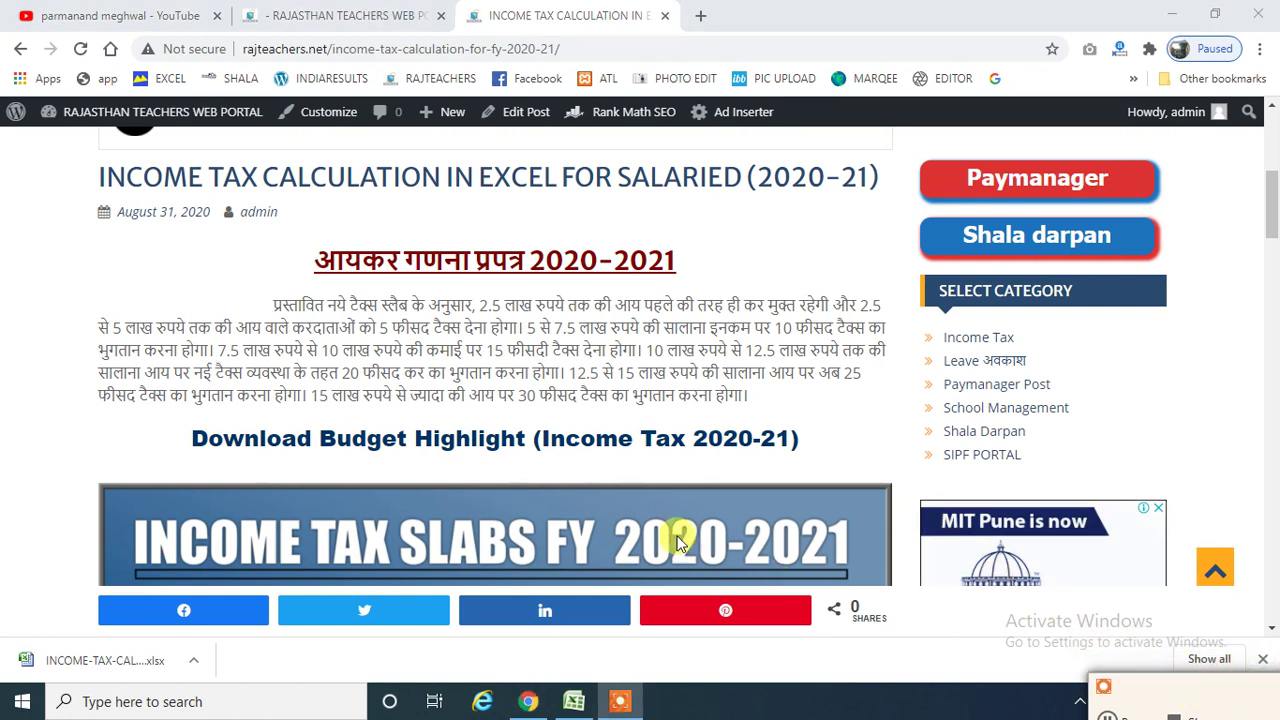
scroll(640, 530, "down", 2)
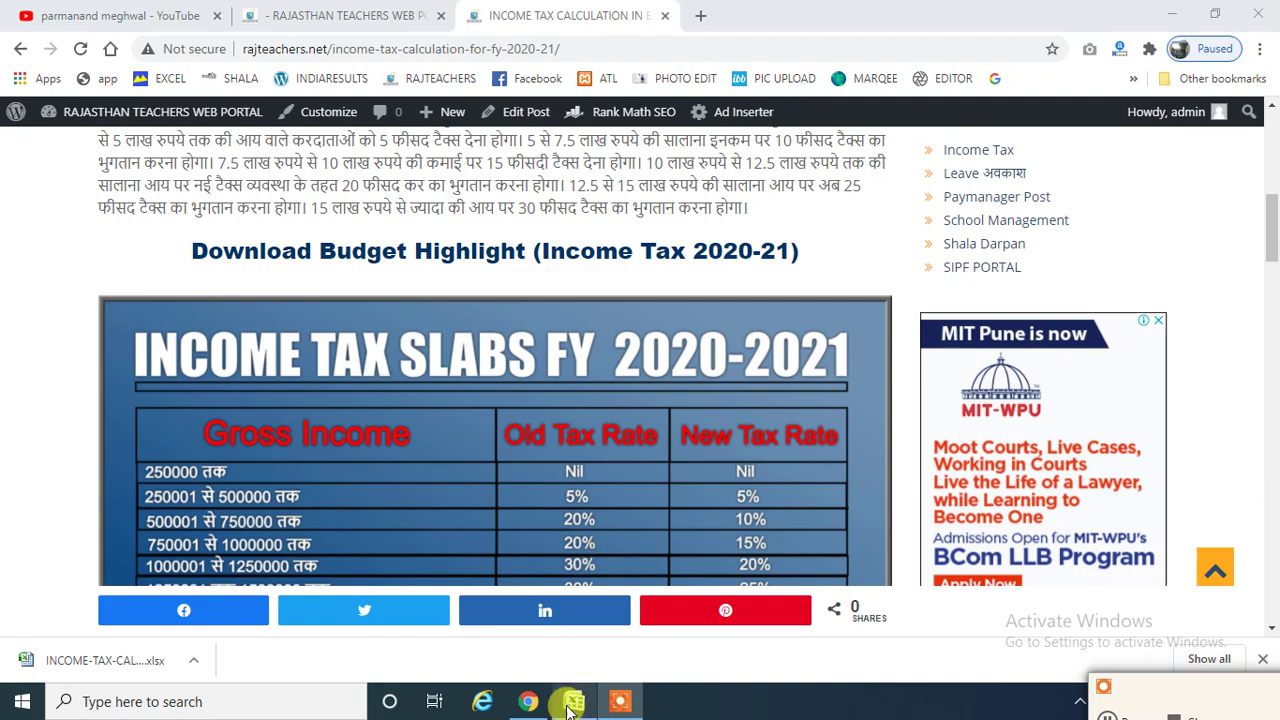
Switch to the INCOME-TAX-CALCULATION-2020-21 workbook in Excel and review the Master Data salary rows, arrears and totals
left_click(574, 701)
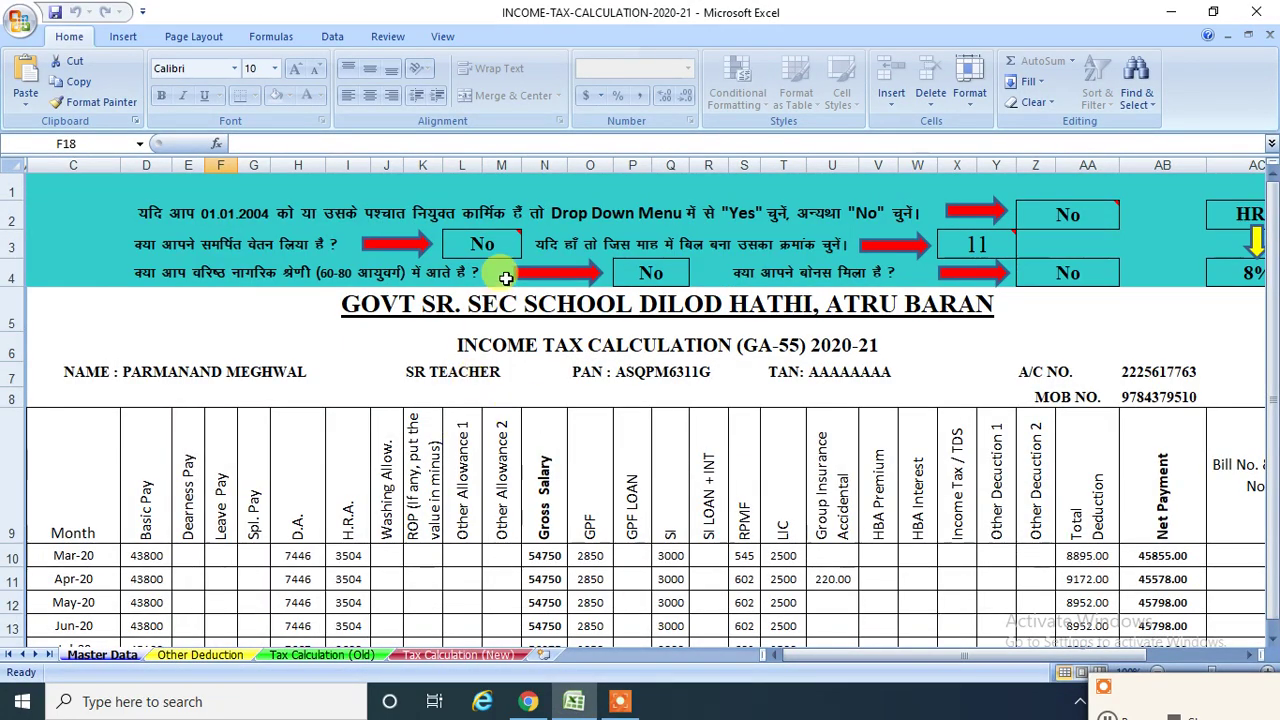
mouse_move(910, 655)
left_mouse_down()
mouse_move(930, 655)
mouse_move(910, 655)
left_mouse_up()
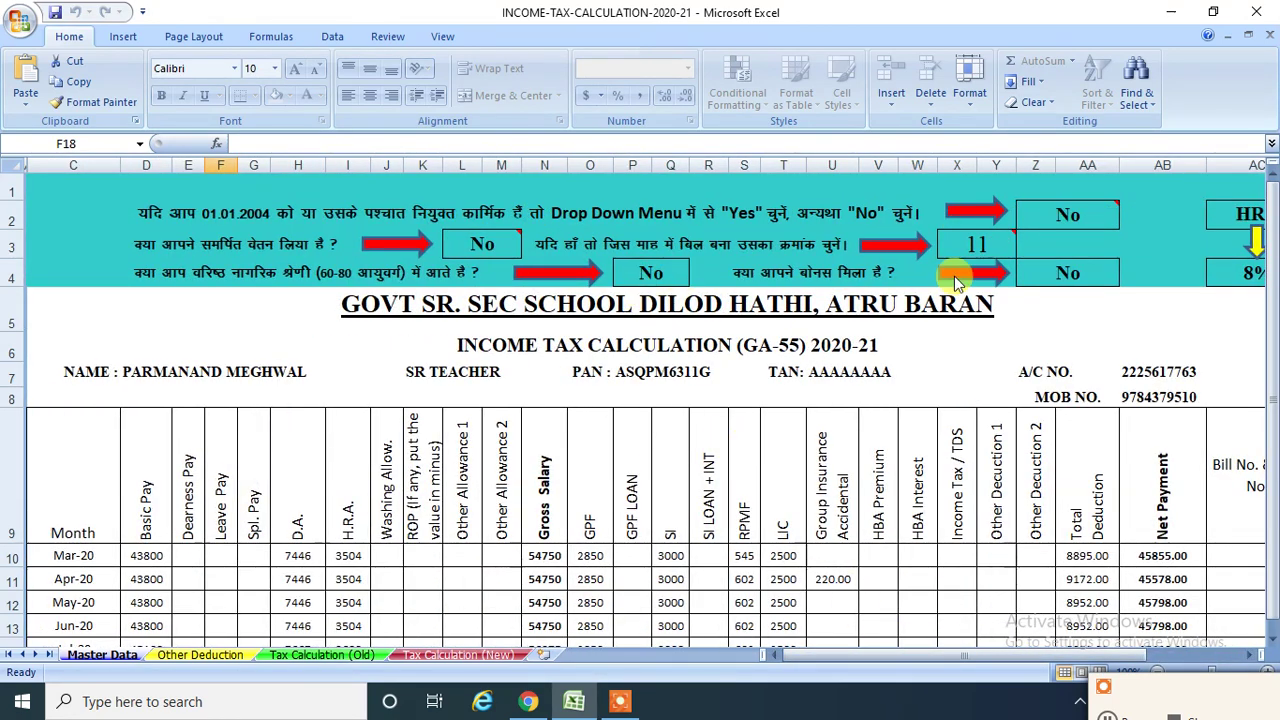
scroll(329, 543, "down", 2)
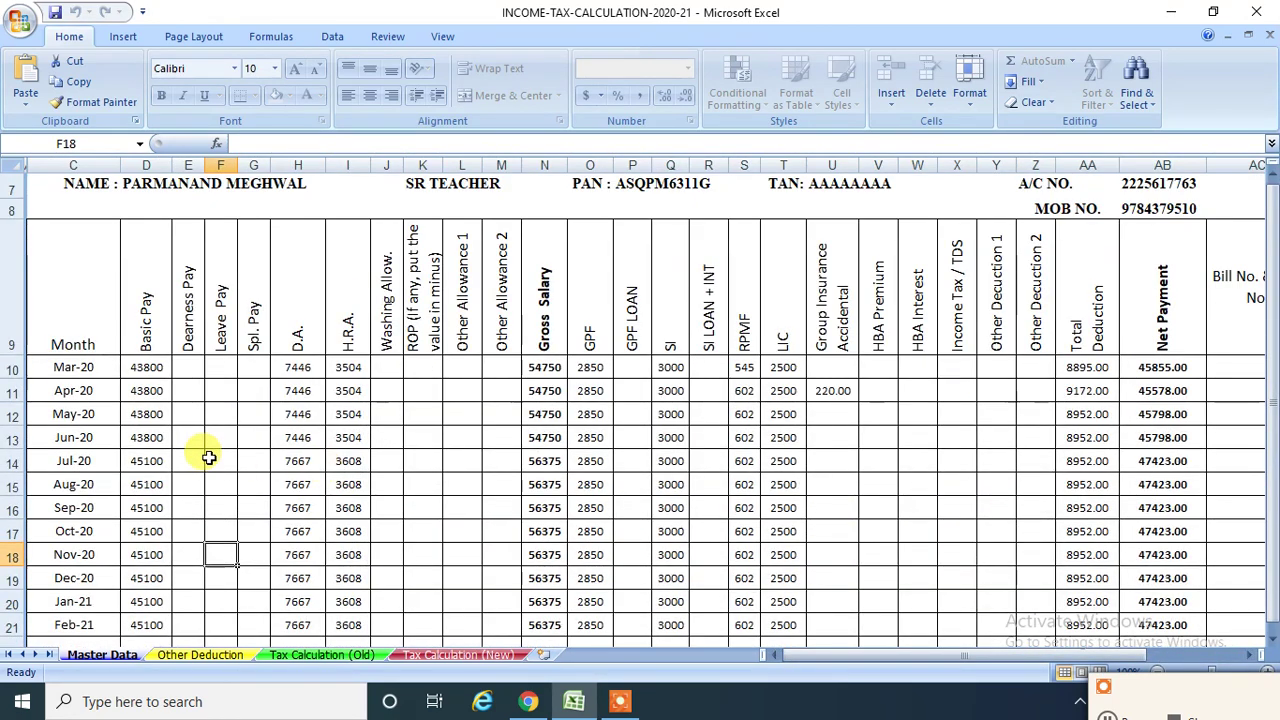
left_click(148, 370)
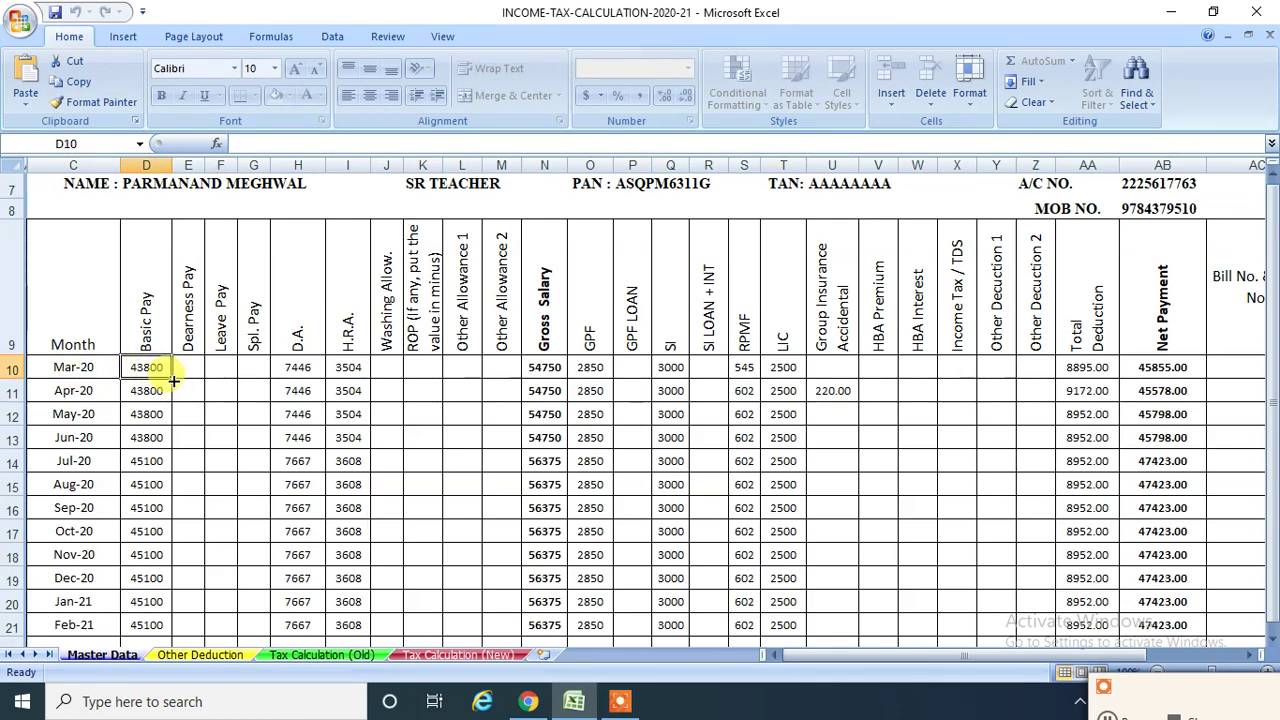
scroll(349, 414, "down", 3)
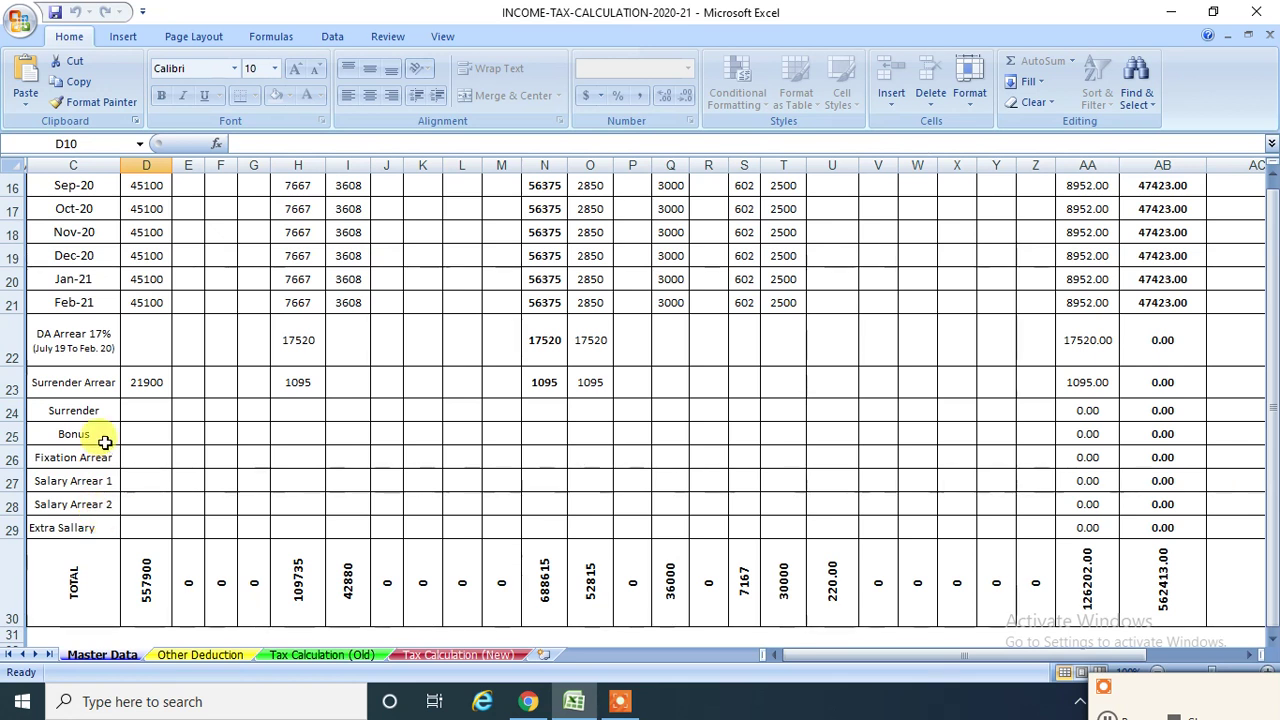
scroll(100, 437, "up", 1)
scroll(86, 505, "down", 1)
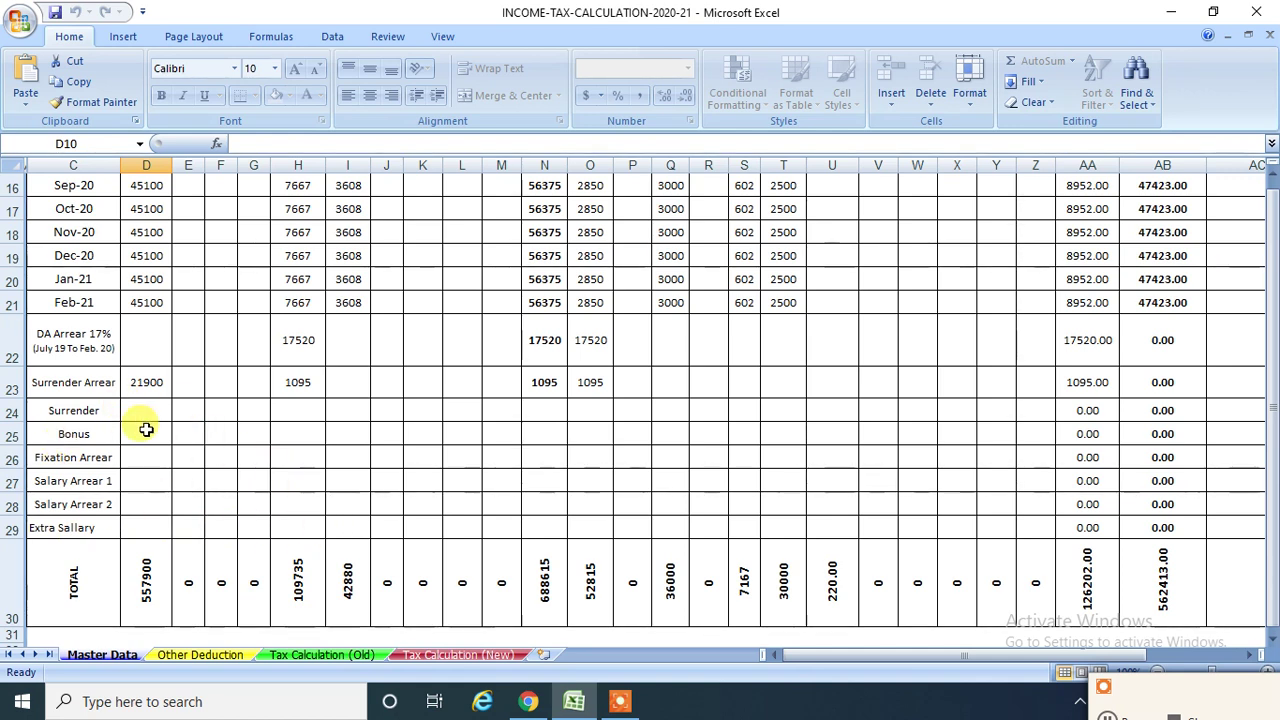
scroll(845, 430, "up", 5)
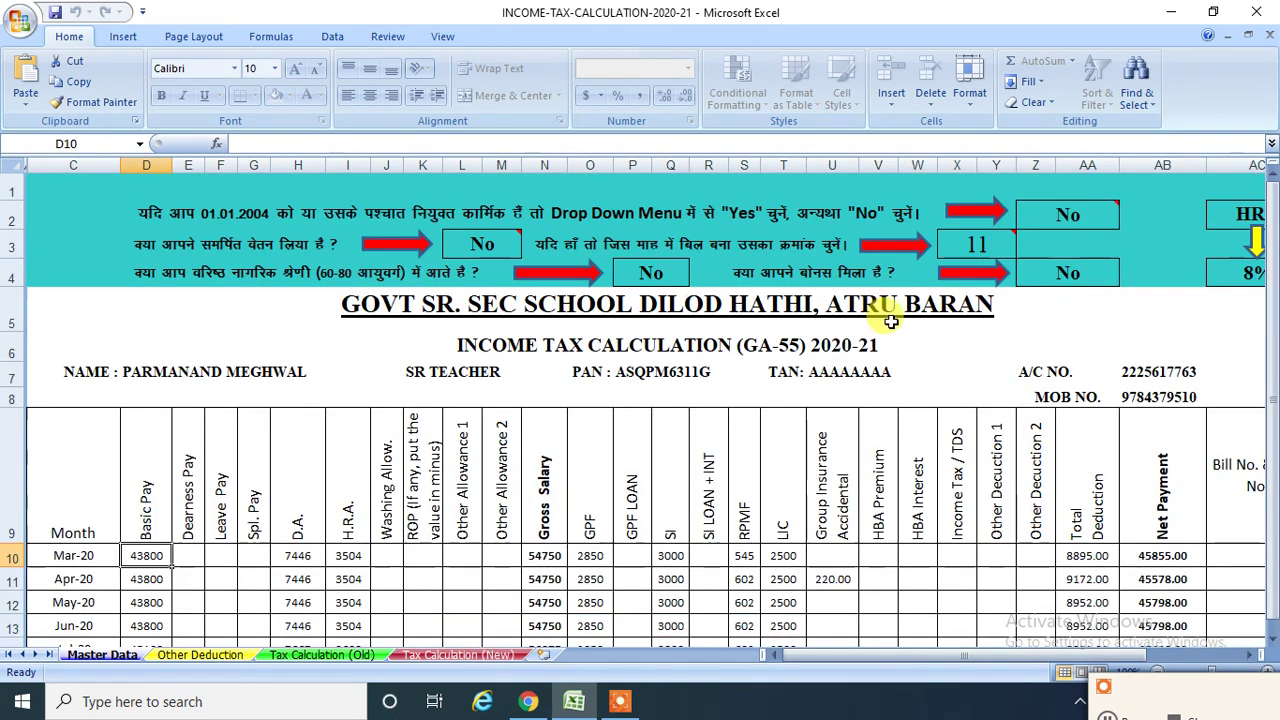
Set the bonus-received option in the Master Data header to Yes and check the Bonus row
left_click(1095, 277)
left_click(1127, 280)
left_click(1040, 296)
scroll(285, 505, "down", 4)
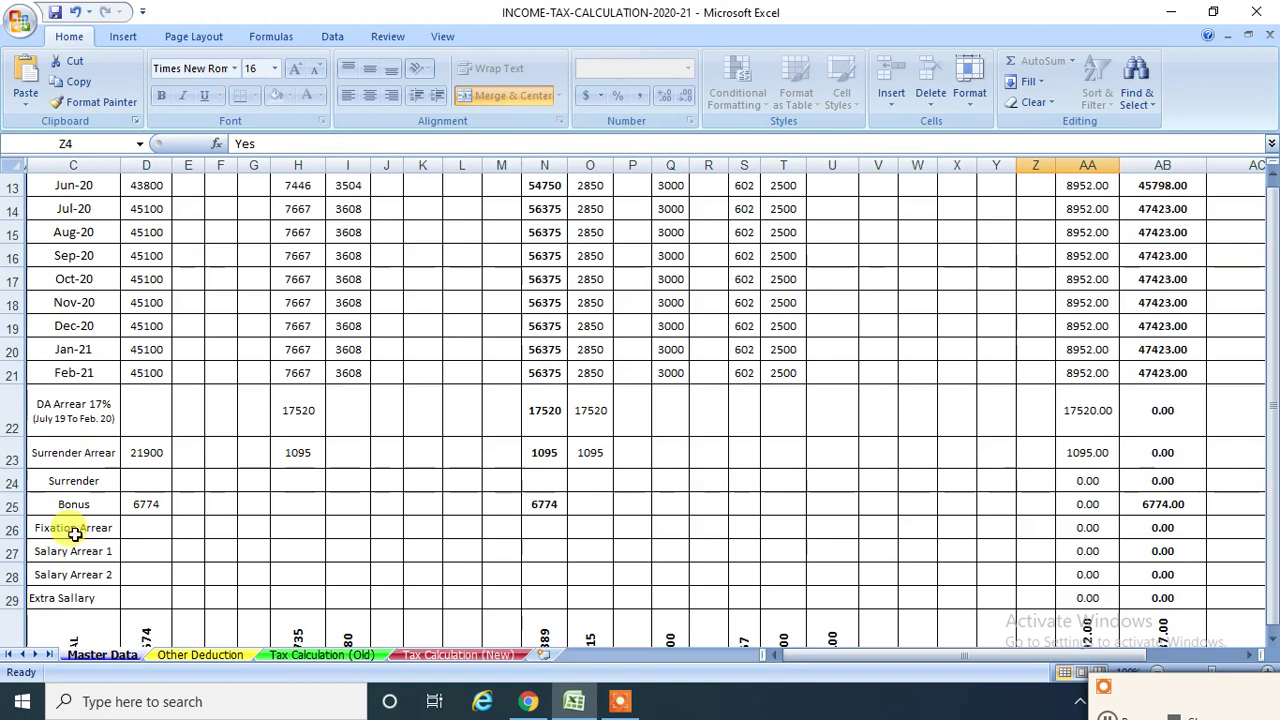
scroll(1035, 367, "up", 4)
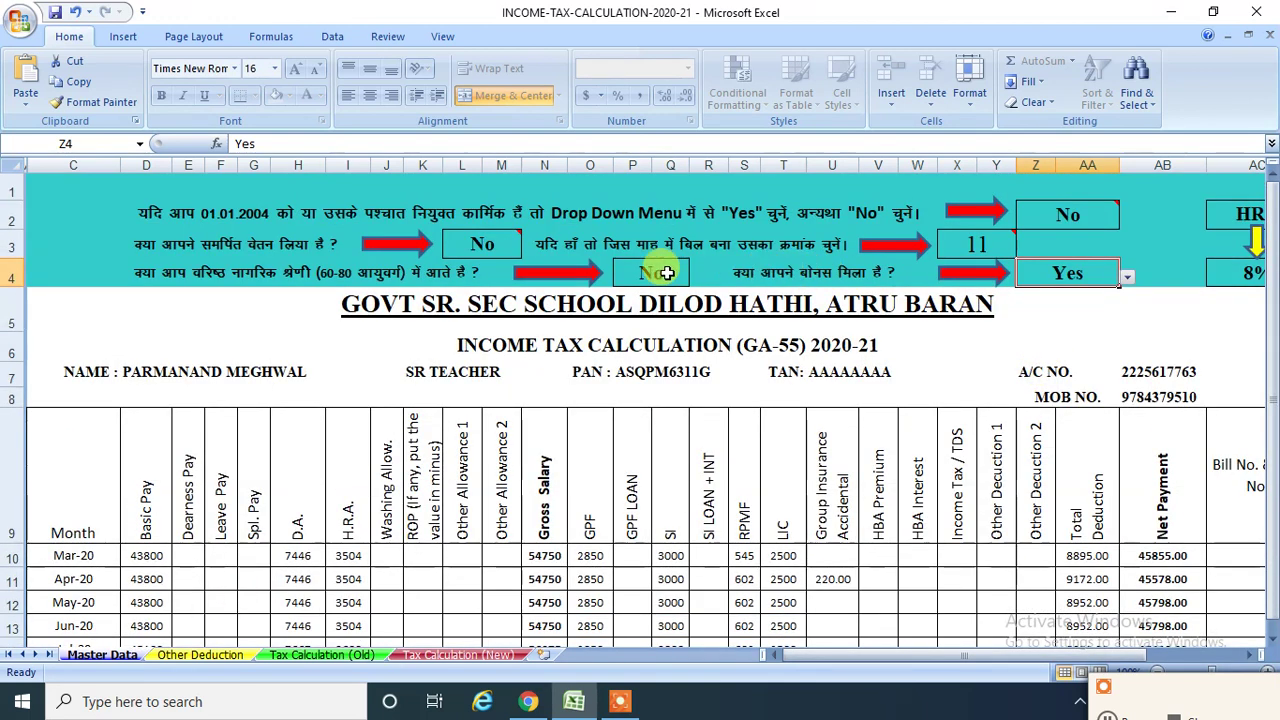
Set the surrendered-leave pay option in the Master Data header to Yes and check the Surrender row
left_click(483, 253)
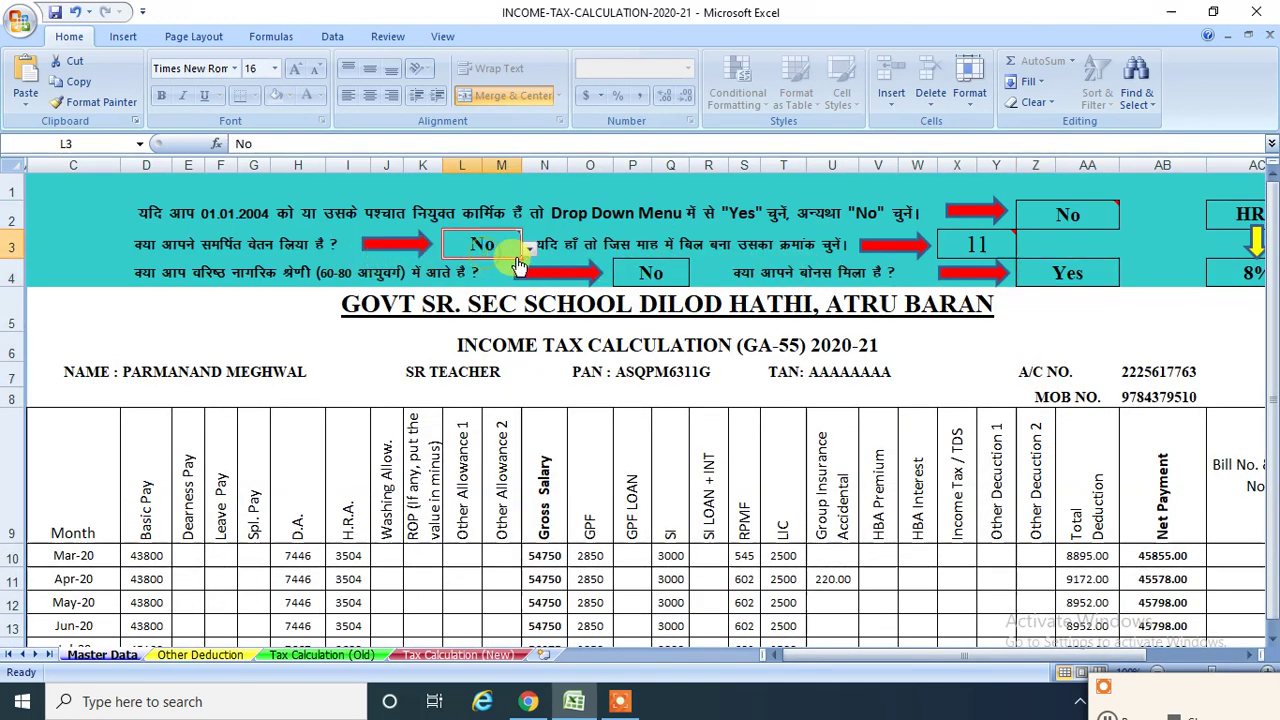
left_click(528, 248)
left_click(515, 267)
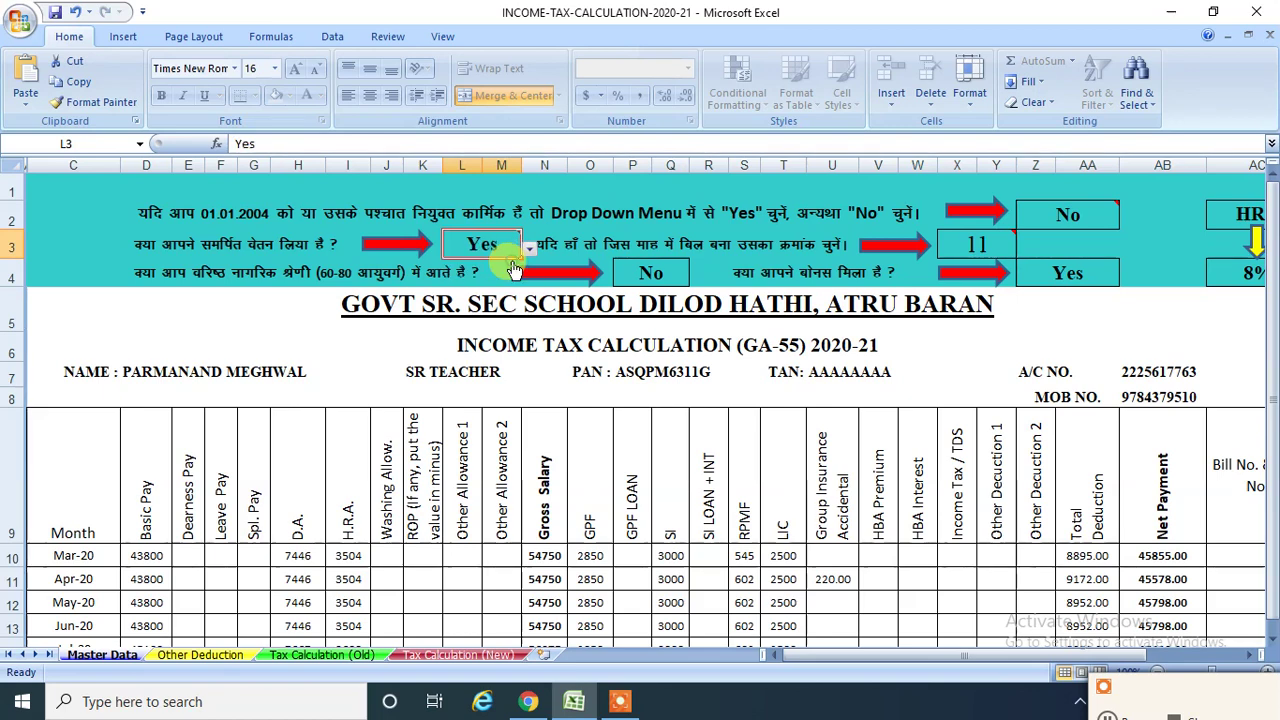
scroll(243, 451, "down", 4)
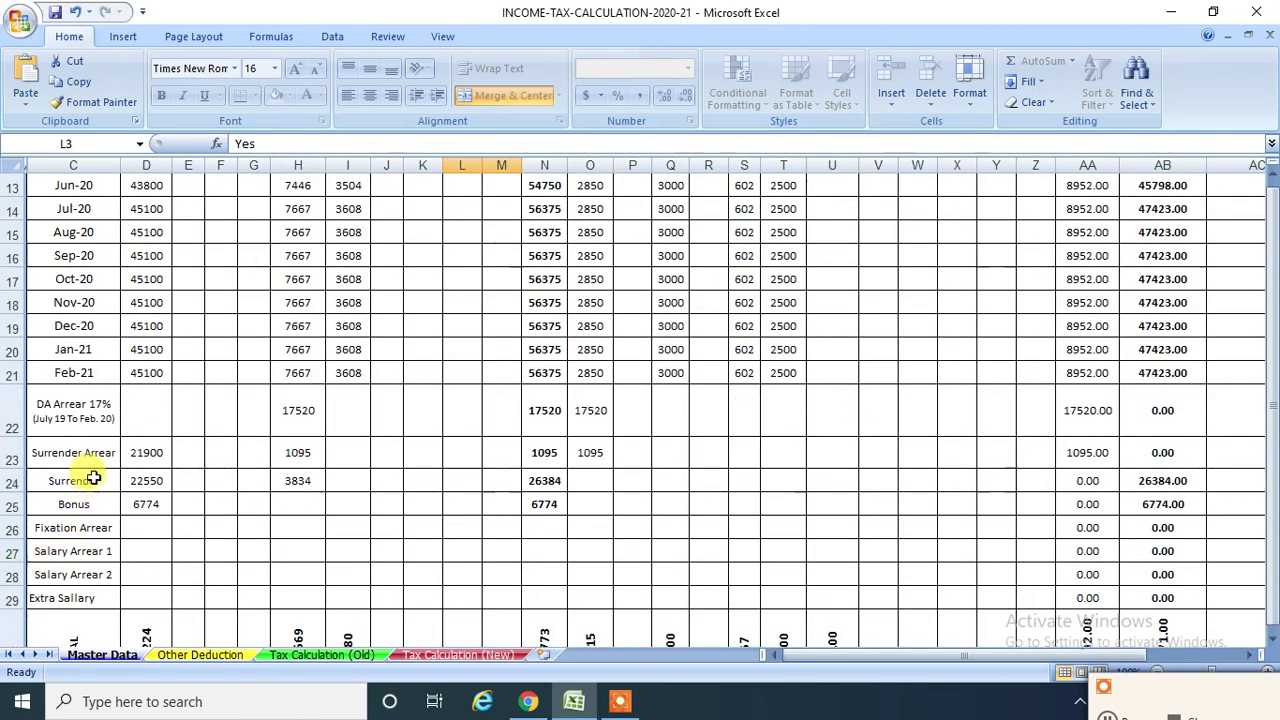
scroll(700, 480, "up", 4)
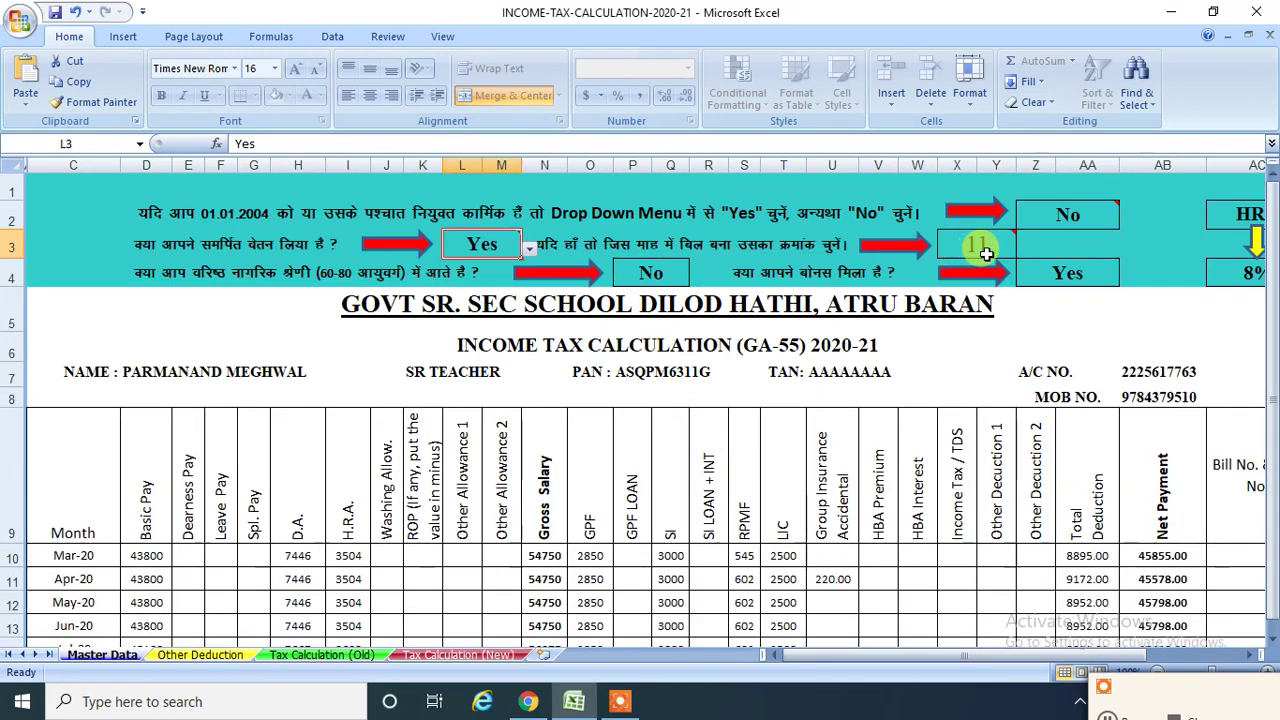
scroll(1010, 510, "down", 2)
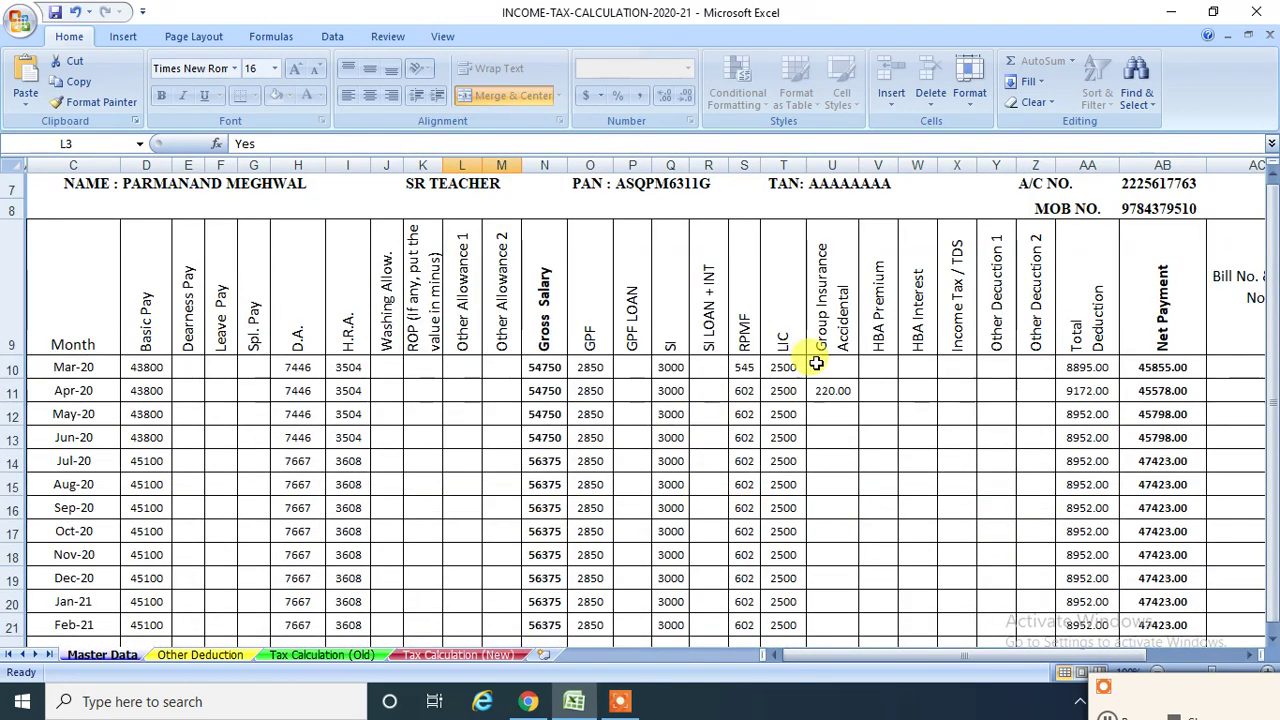
scroll(1030, 474, "up", 2)
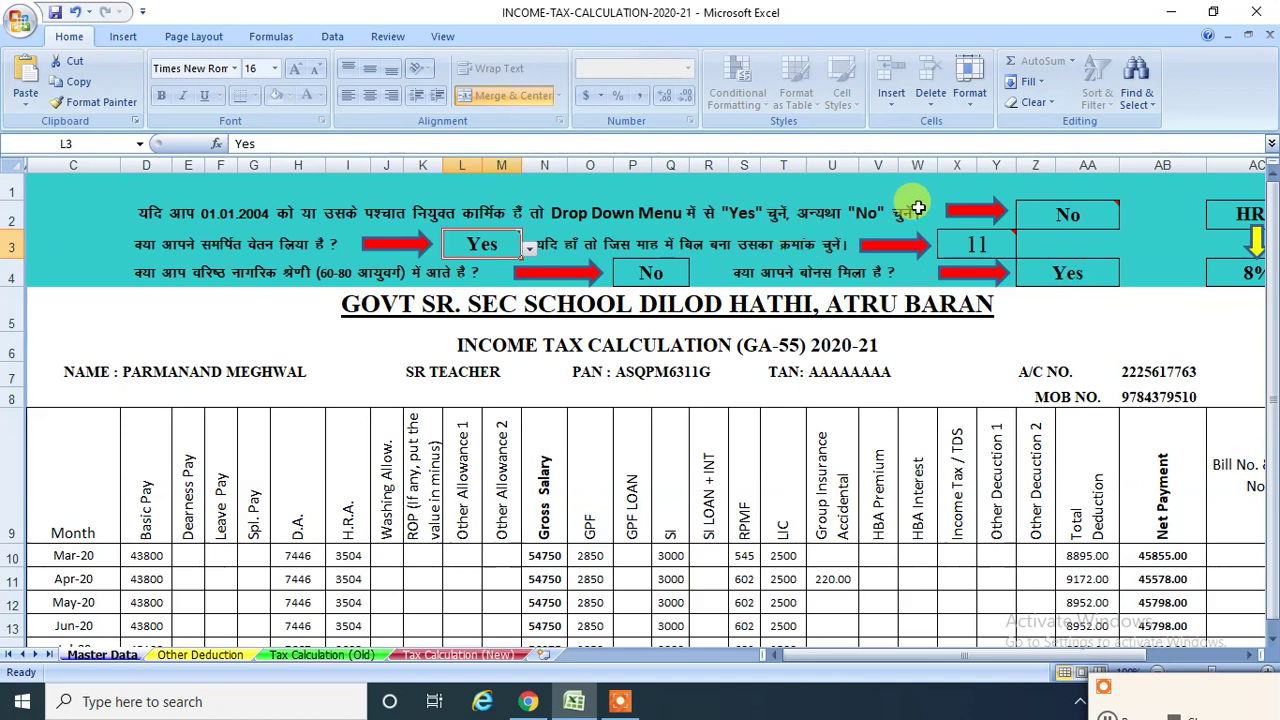
Switch the option for employees appointed on or after 01.01.2004 to Yes and back to No
left_click(1068, 214)
left_click(1125, 222)
left_click(1125, 222)
left_click(1125, 222)
left_click(1070, 236)
left_click(1127, 221)
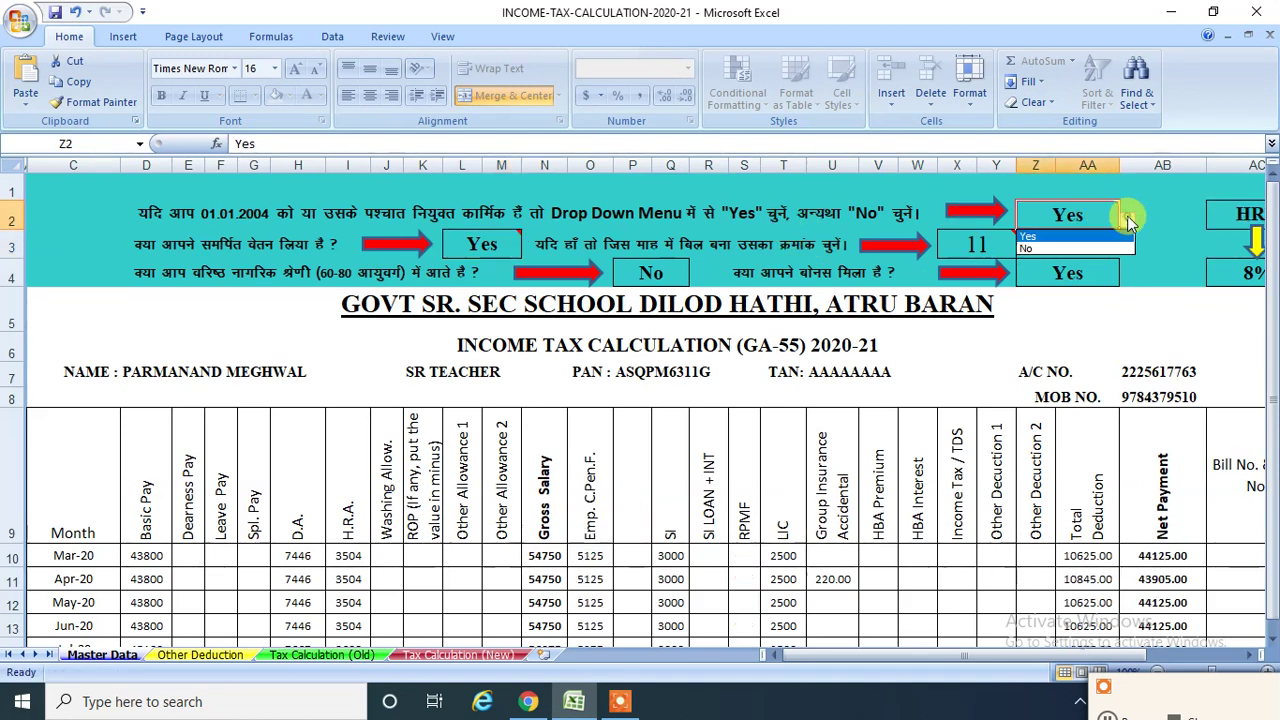
left_click(1110, 247)
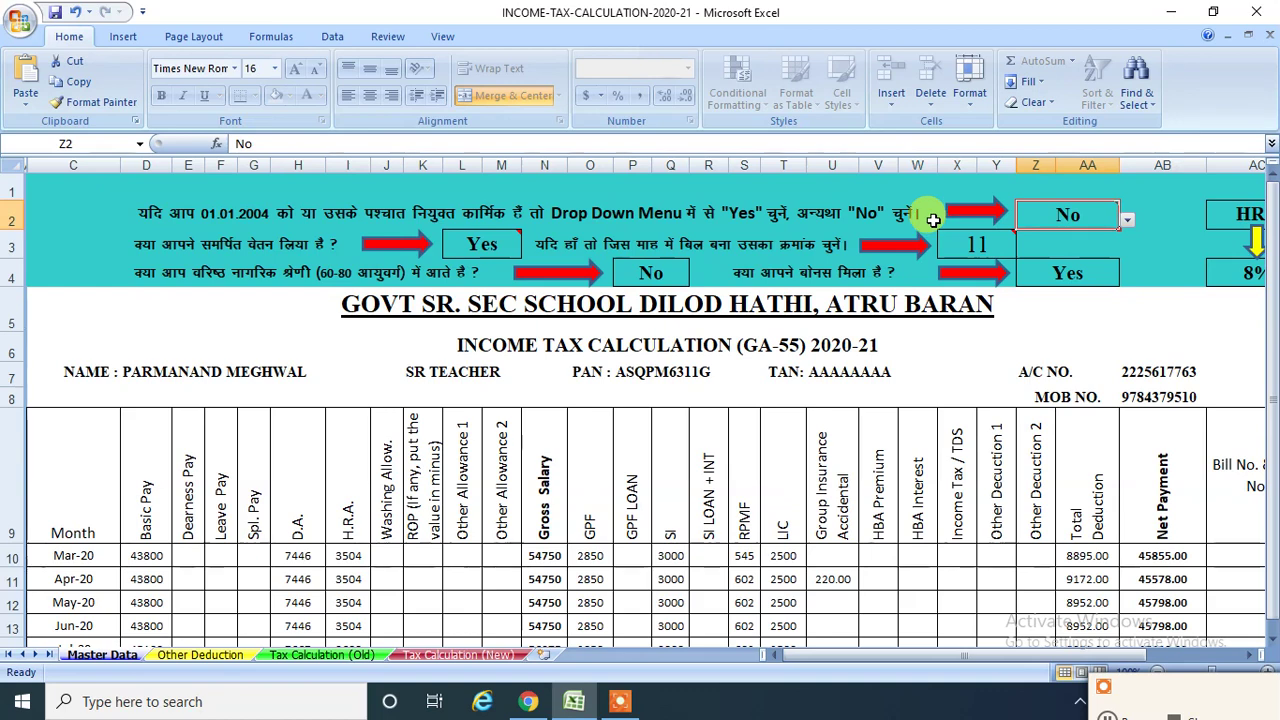
Set the option for employees appointed on or after 01.01.2004 to Yes and check the Emp. C.Pen.F. column
left_click(1126, 220)
left_click(1103, 237)
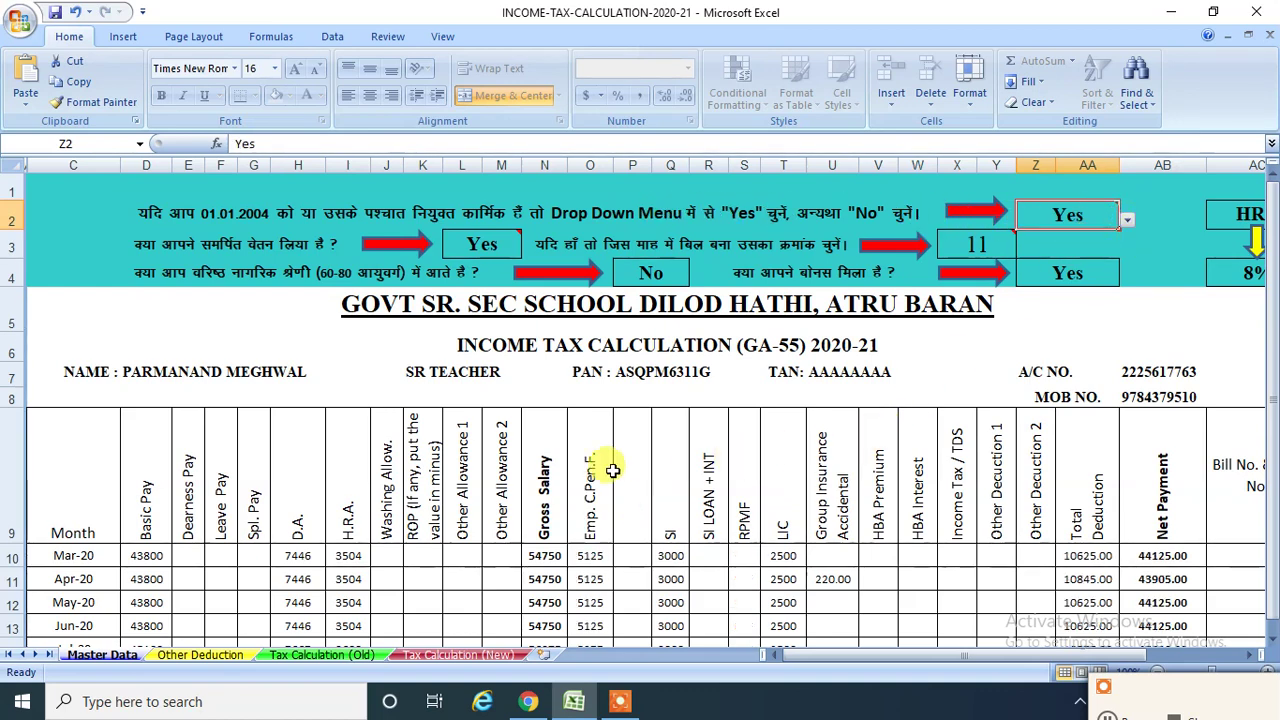
scroll(580, 466, "down", 2)
scroll(580, 393, "down", 2)
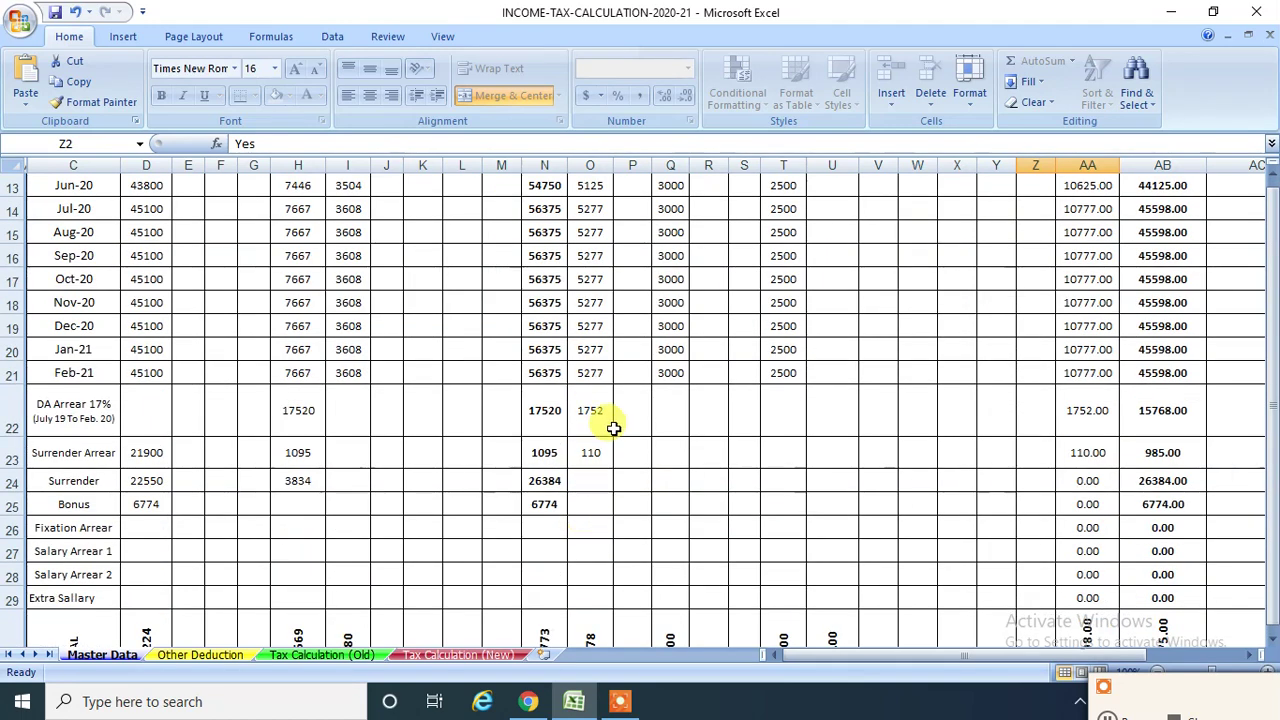
scroll(613, 427, "up", 4)
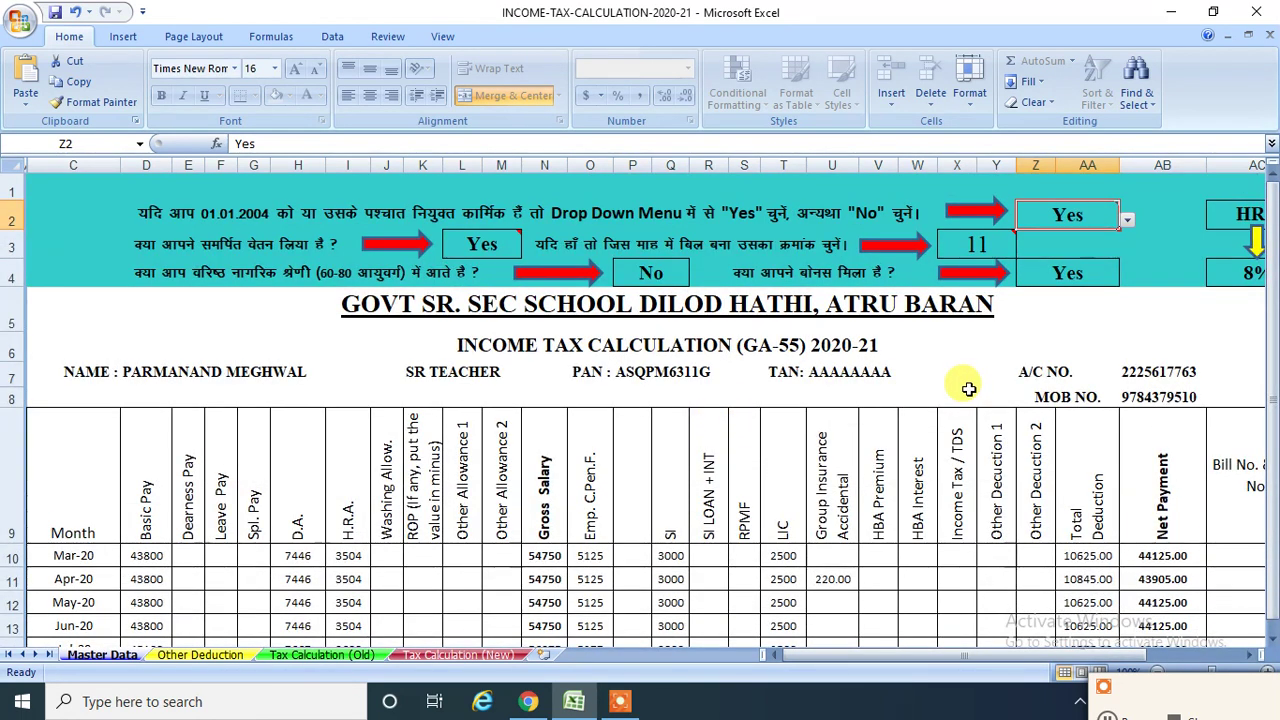
Review the monthly salary and deduction rows, and select the Mar-20 basic pay cell
scroll(110, 463, "down", 2)
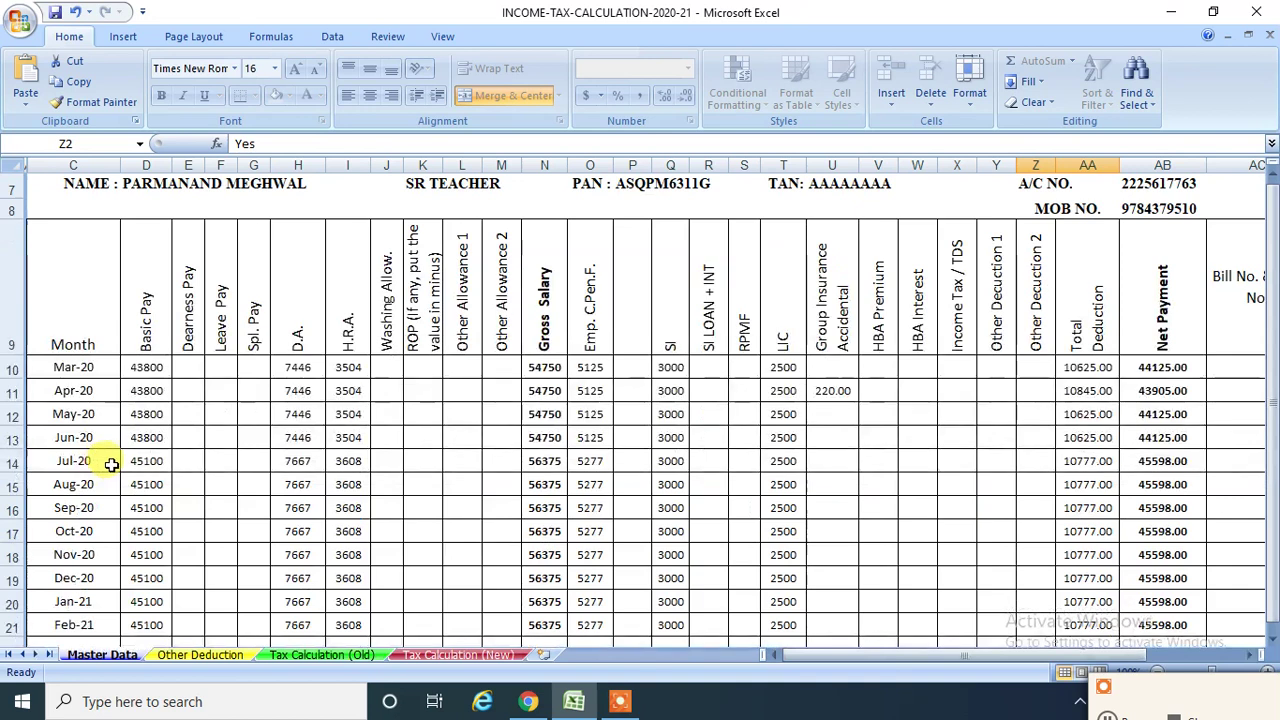
scroll(127, 367, "up", 2)
scroll(80, 482, "down", 2)
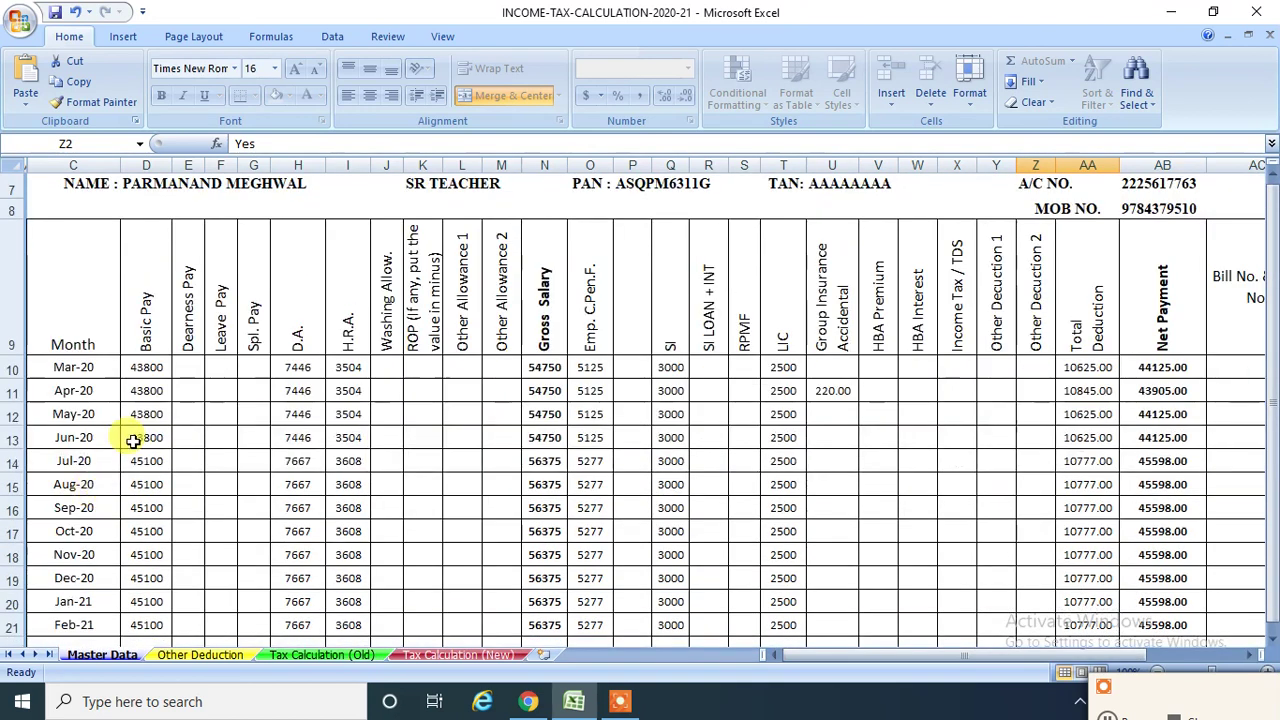
left_click(140, 368)
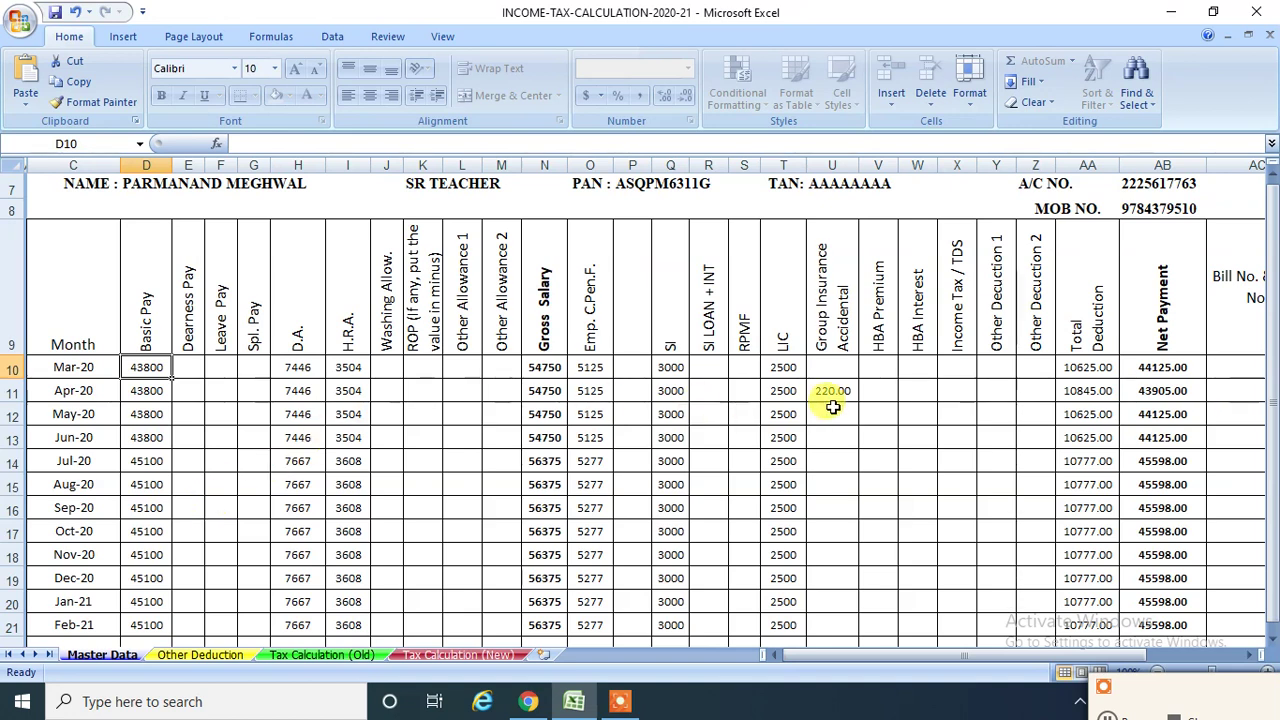
Review the header options, monthly salary rows, and arrear, surrender and bonus rows on the Master Data sheet
scroll(625, 561, "down", 1)
scroll(800, 373, "up", 2)
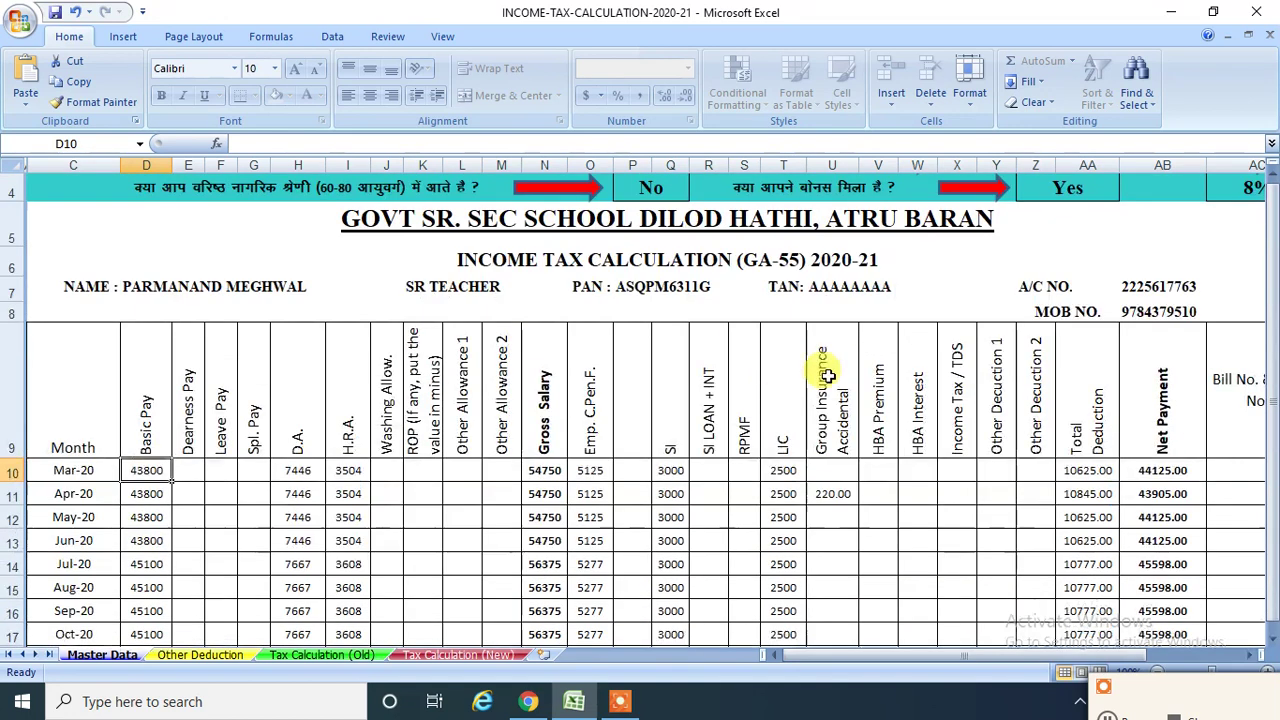
scroll(700, 514, "down", 2)
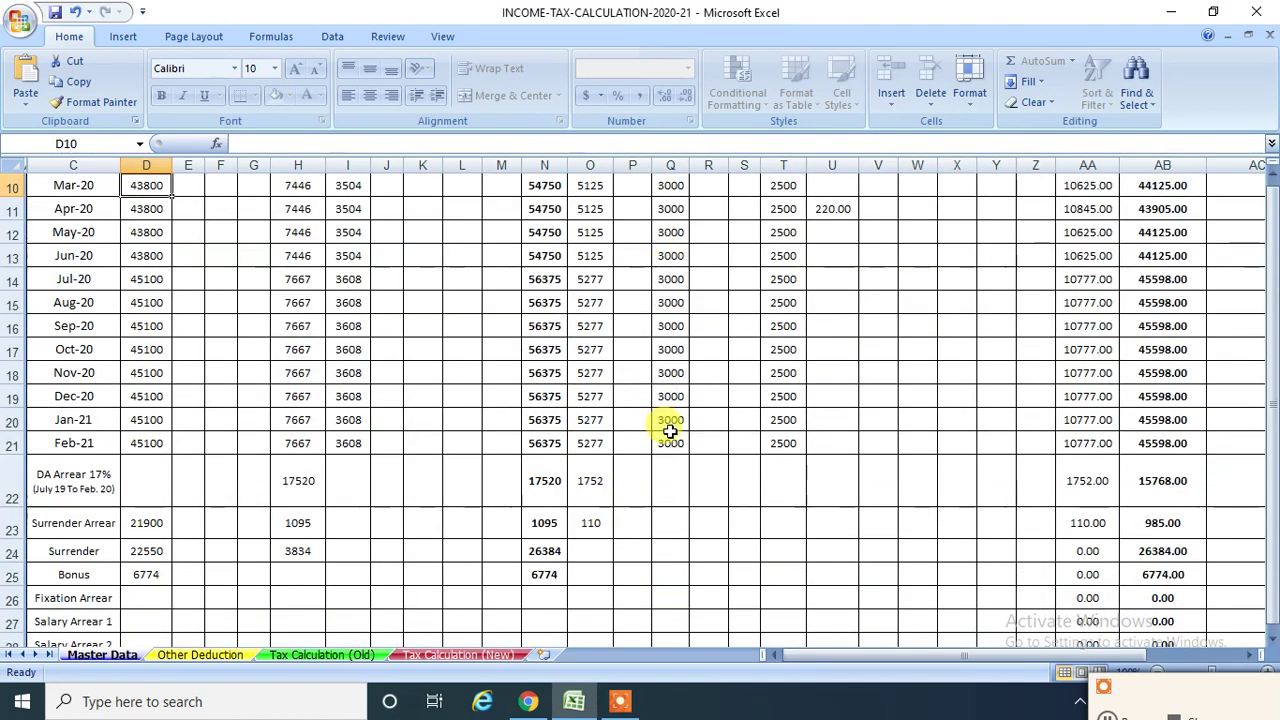
scroll(668, 422, "up", 2)
scroll(430, 578, "down", 2)
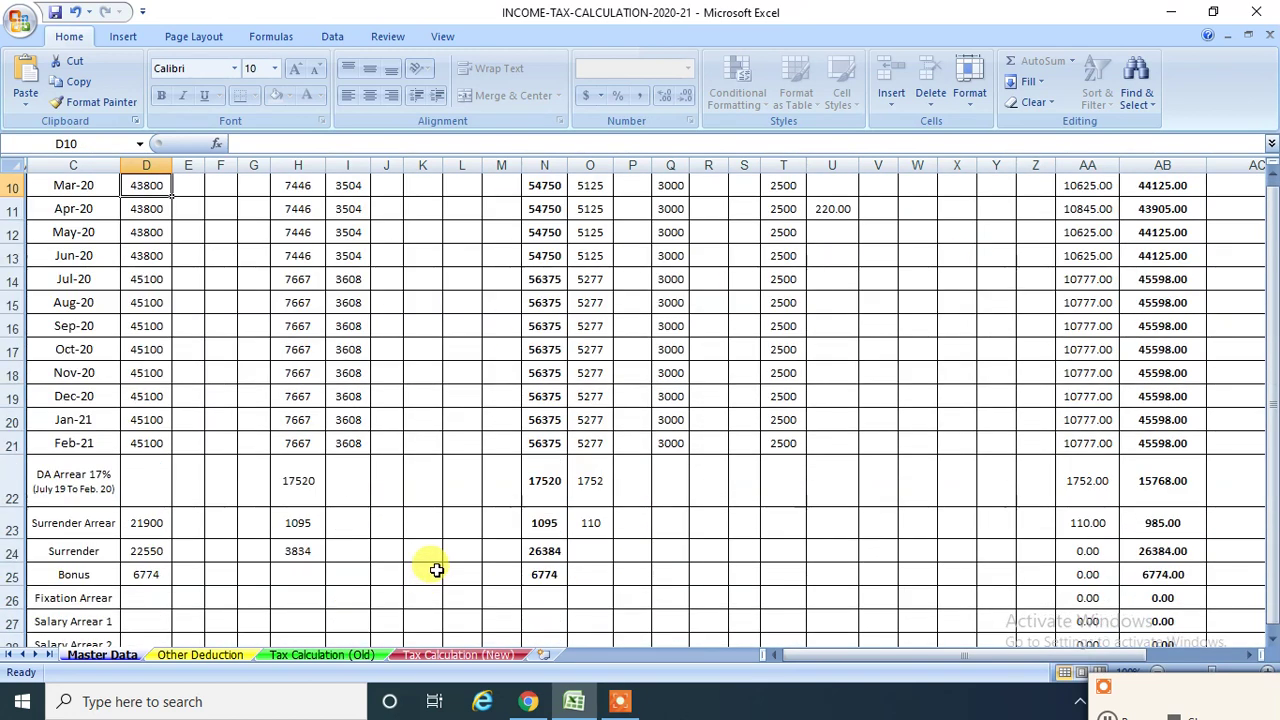
Check the house rent allowance exemption on the Other Deduction sheet, and return to the Master Data header
left_click(176, 655)
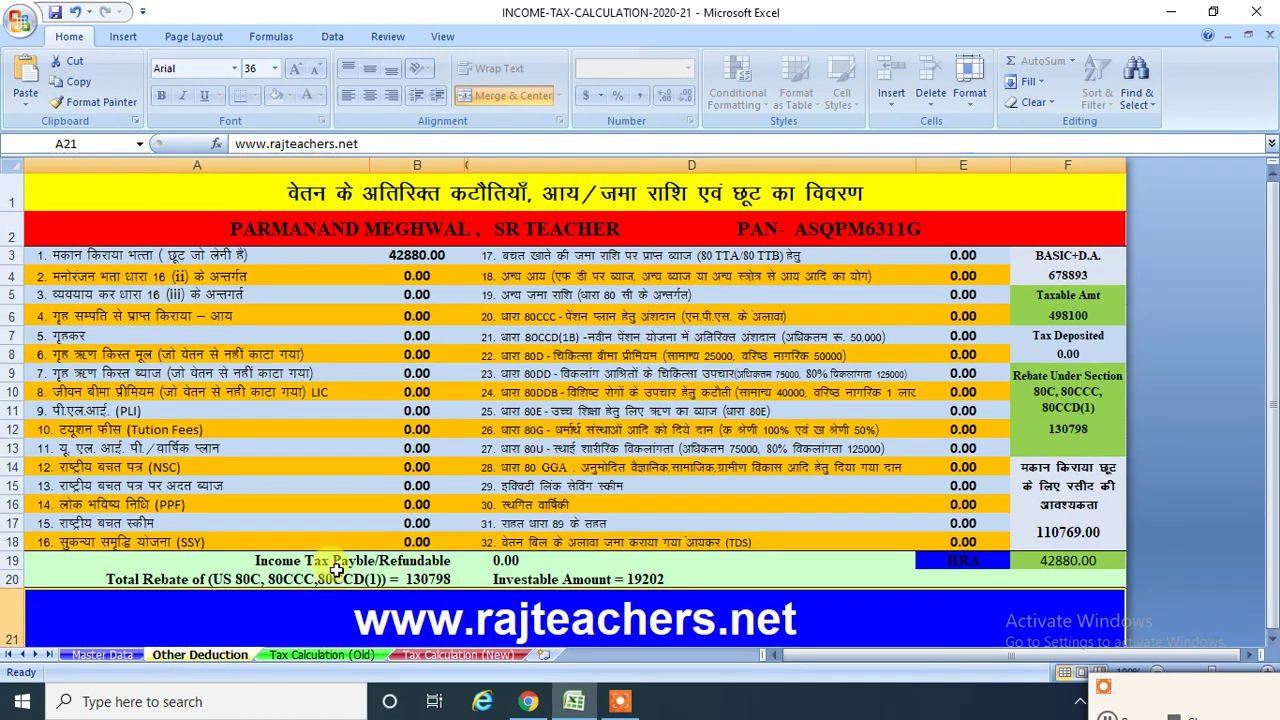
left_click(424, 258)
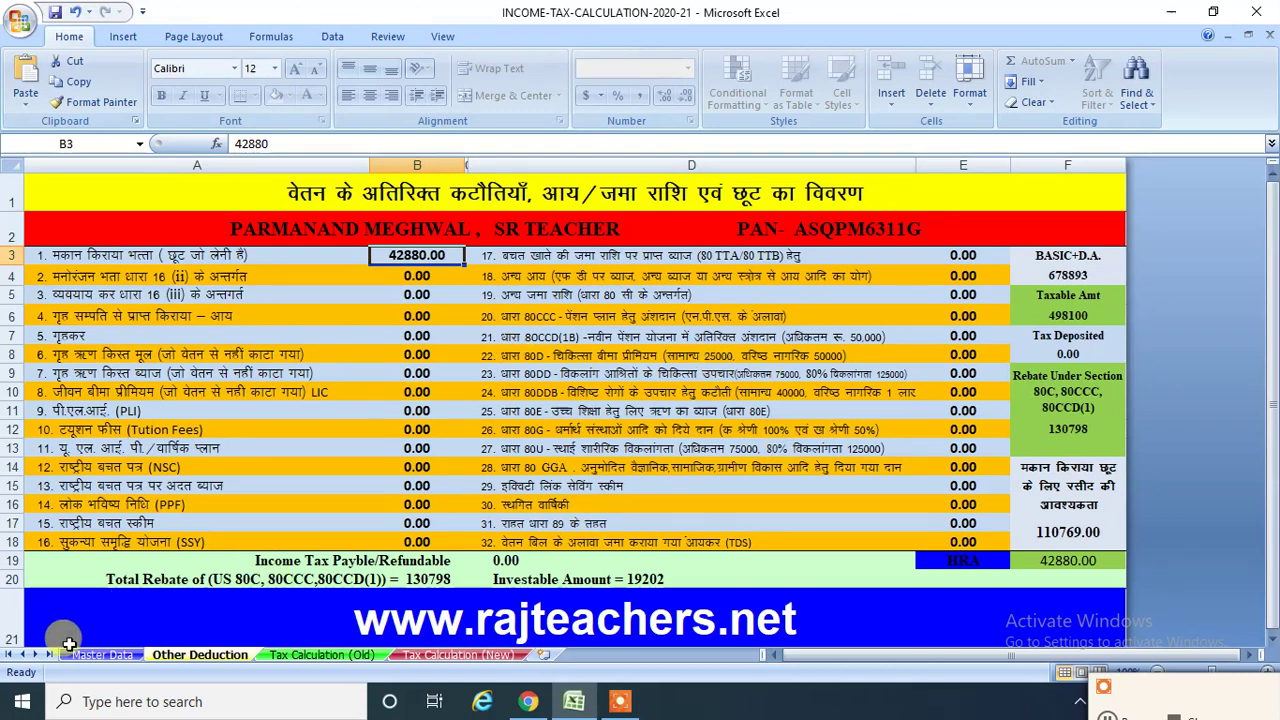
left_click(102, 655)
scroll(377, 479, "up", 3)
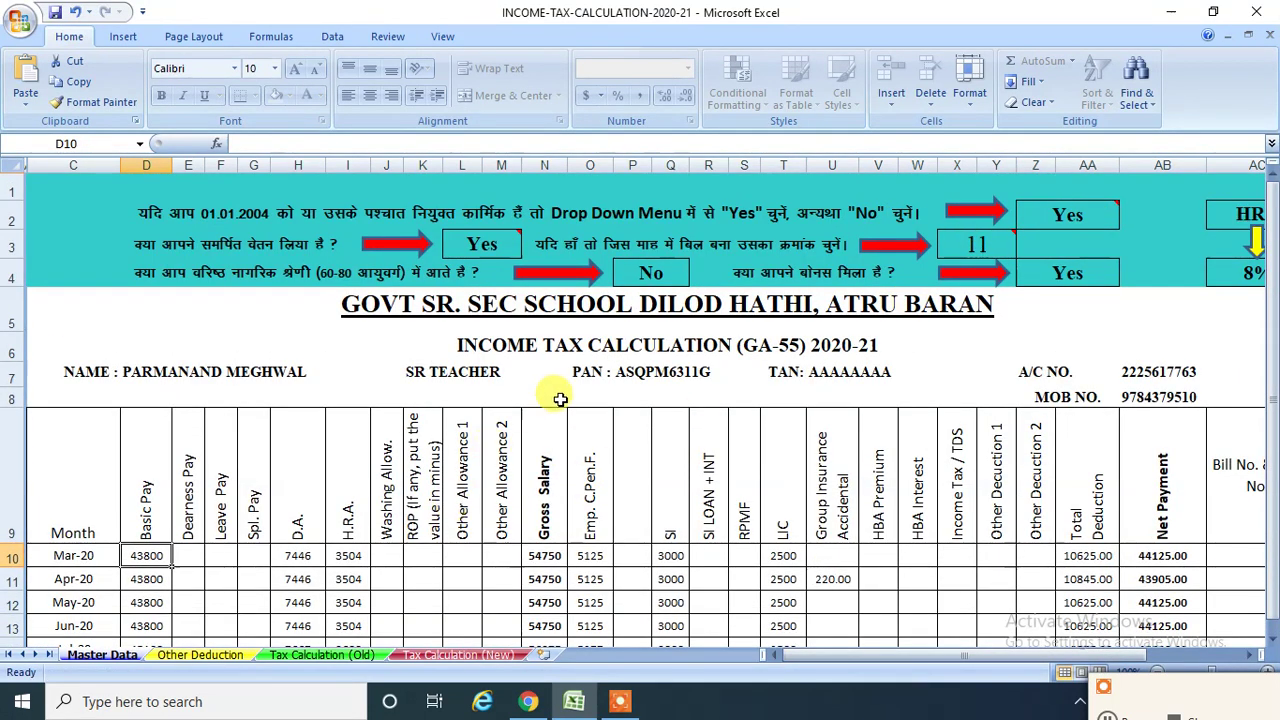
scroll(545, 398, "down", 1)
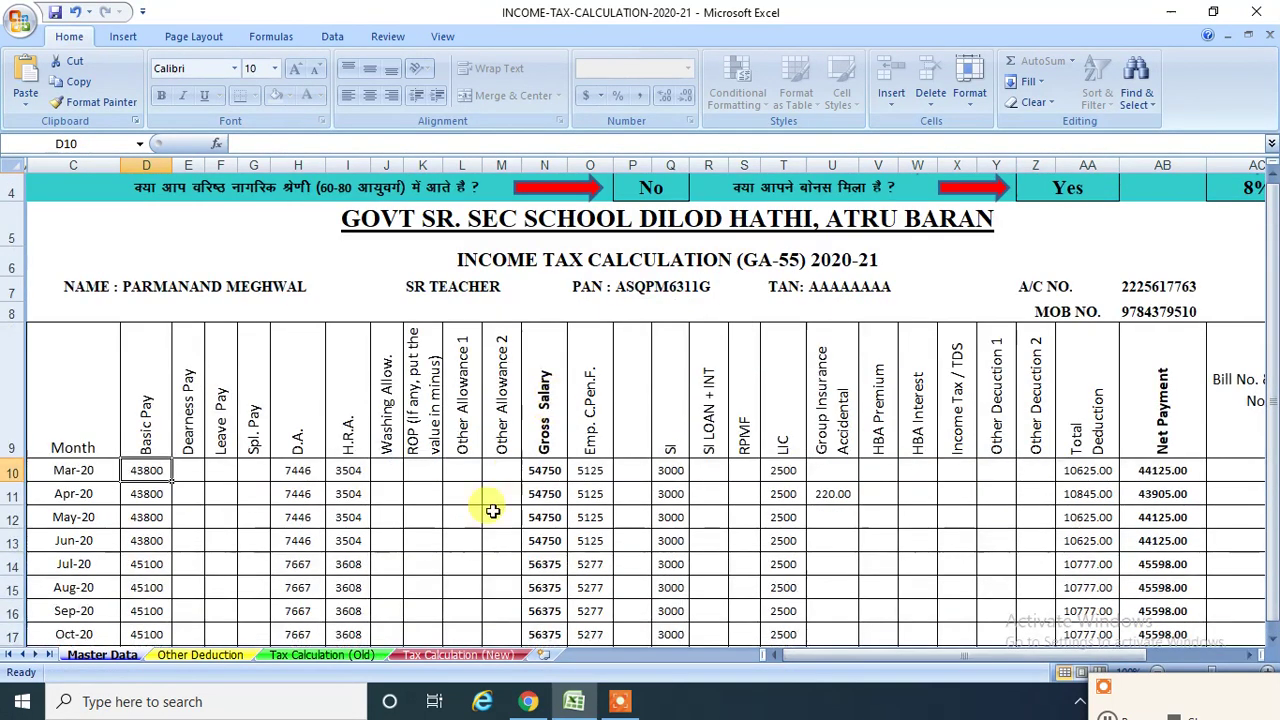
On the Tax Calculation (Old) sheet, check the gross salary, house rent exemption, and balances before and after the standard deduction
left_click(337, 658)
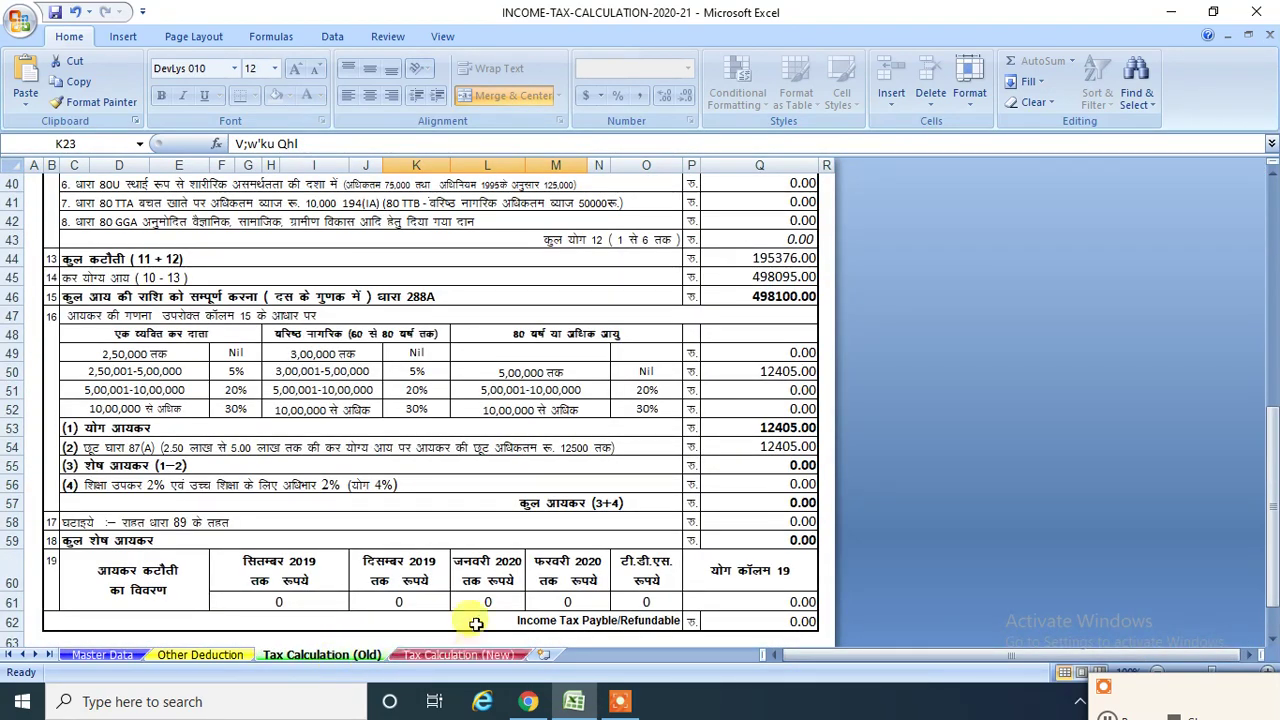
scroll(682, 426, "up", 11)
scroll(682, 426, "up", 2)
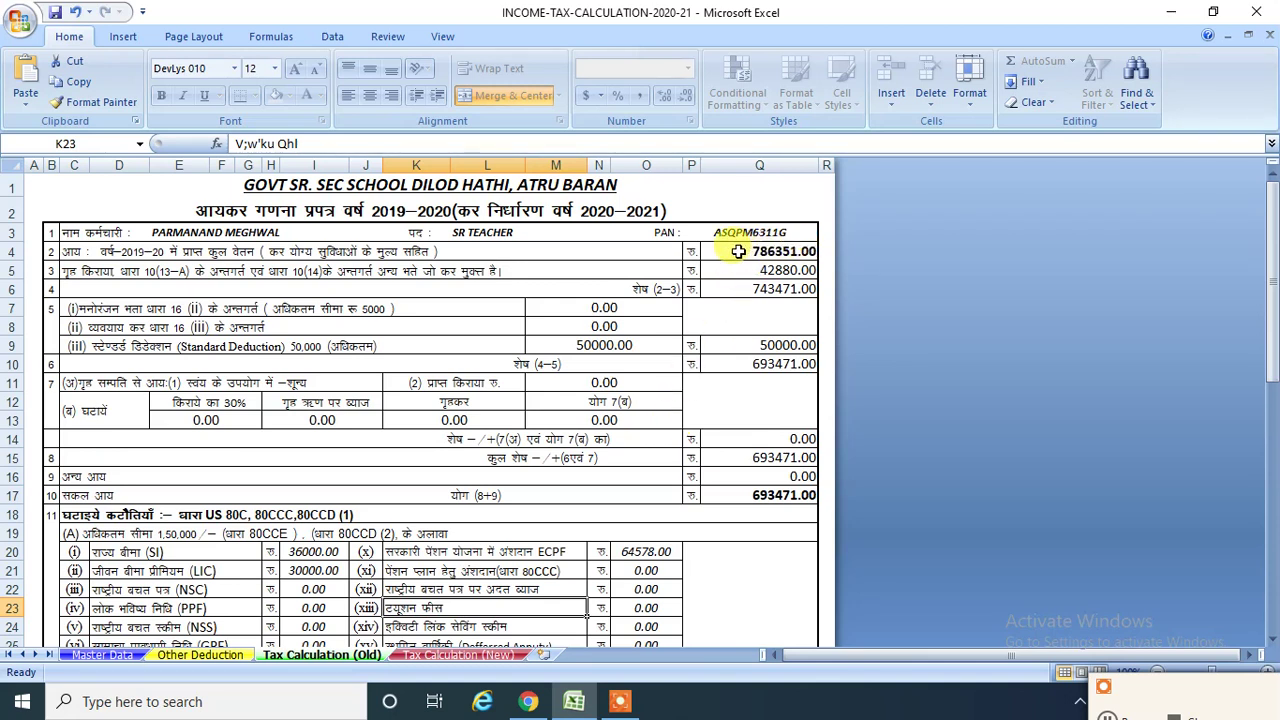
left_click(800, 251)
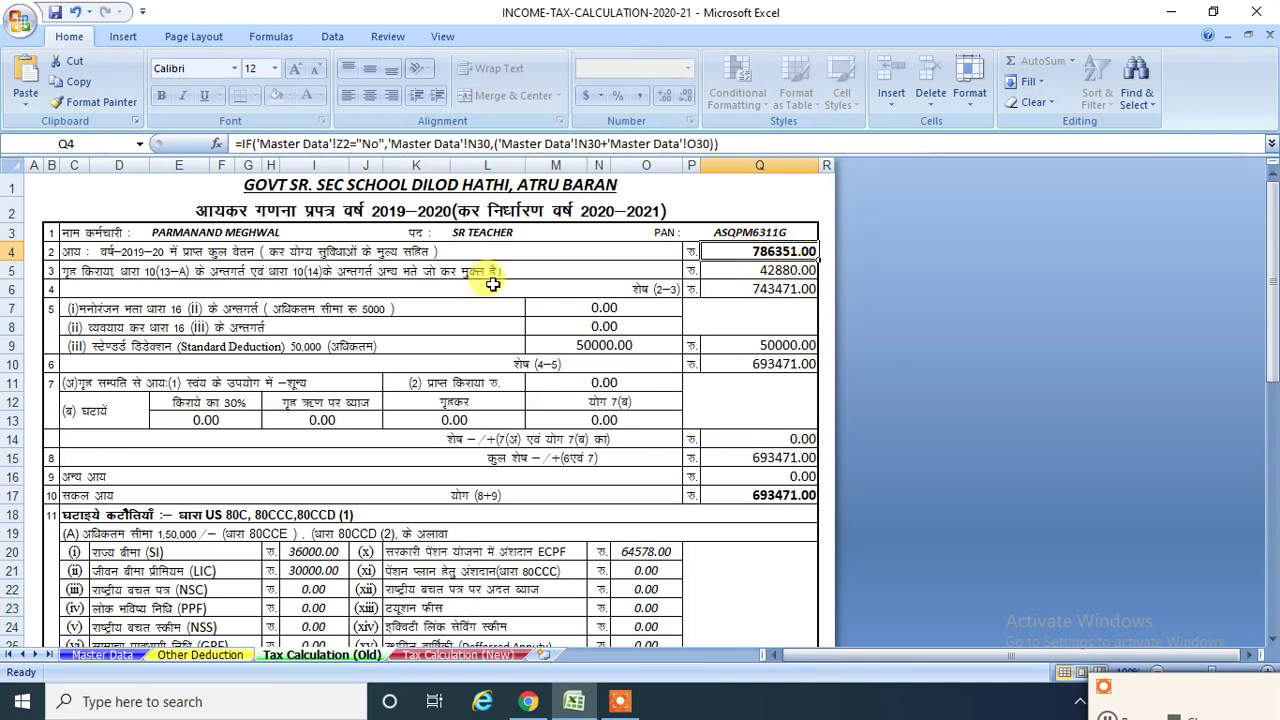
left_click(738, 269)
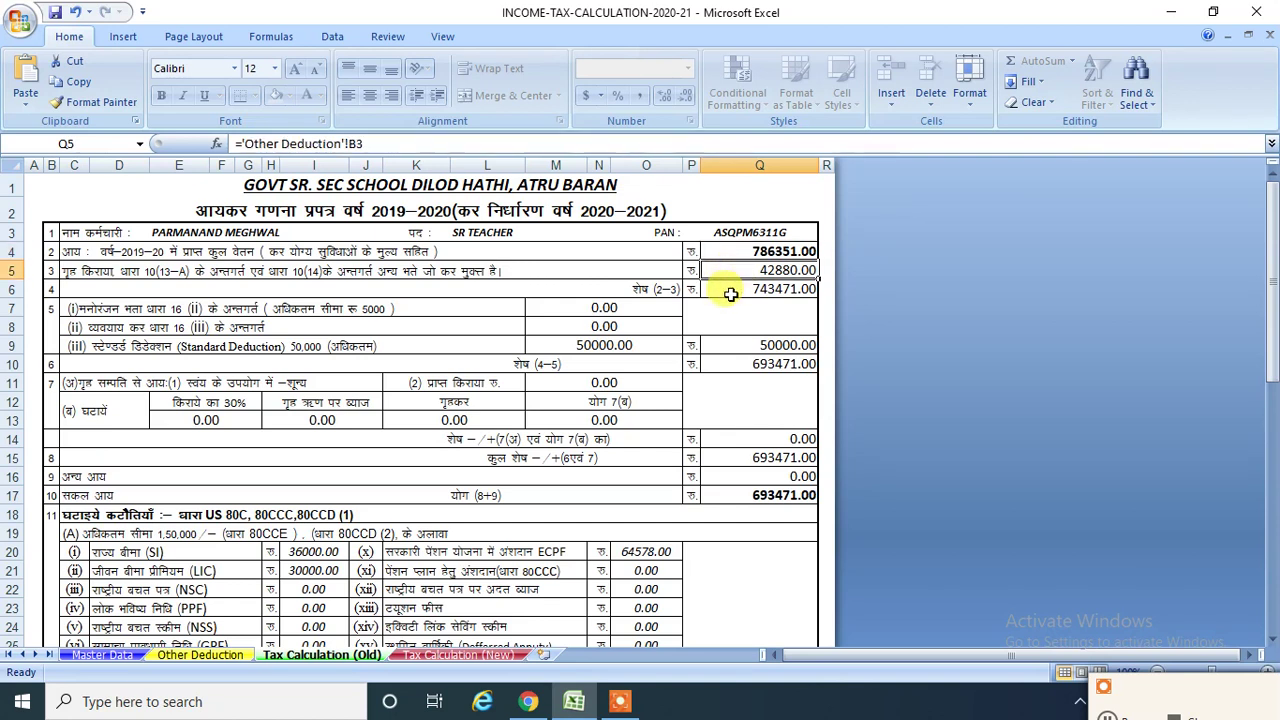
left_click(731, 291)
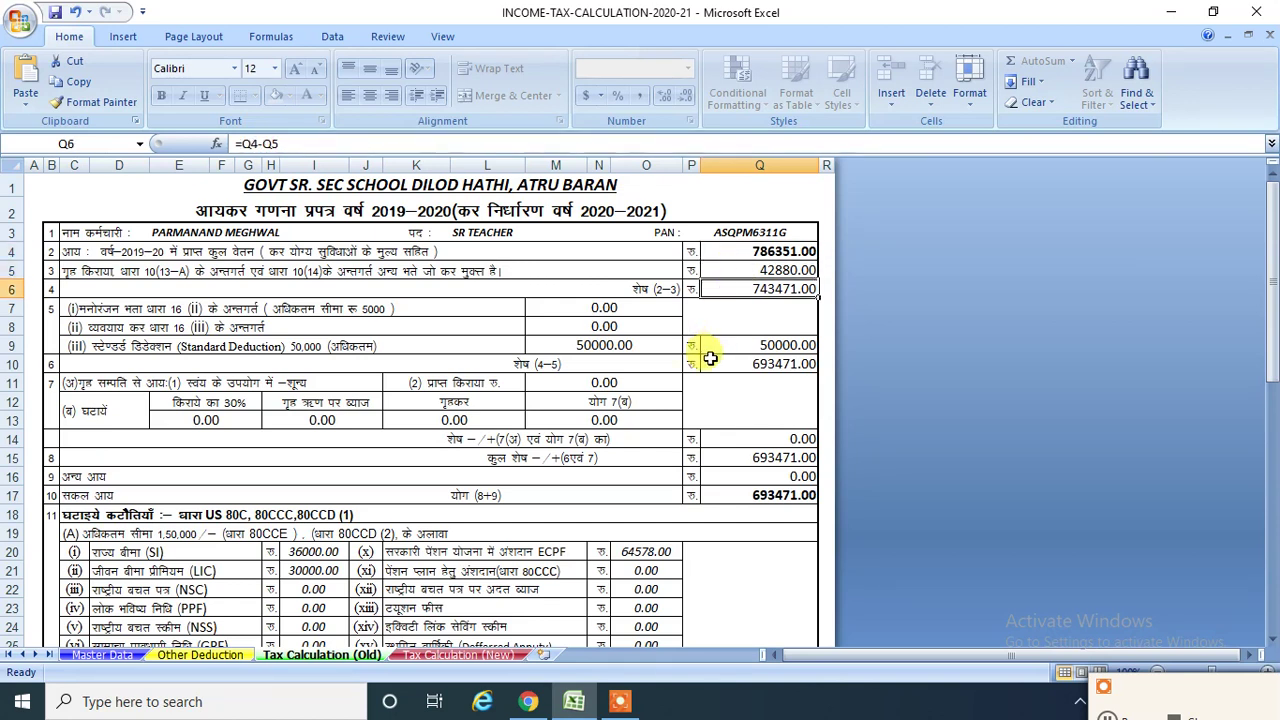
left_click(747, 363)
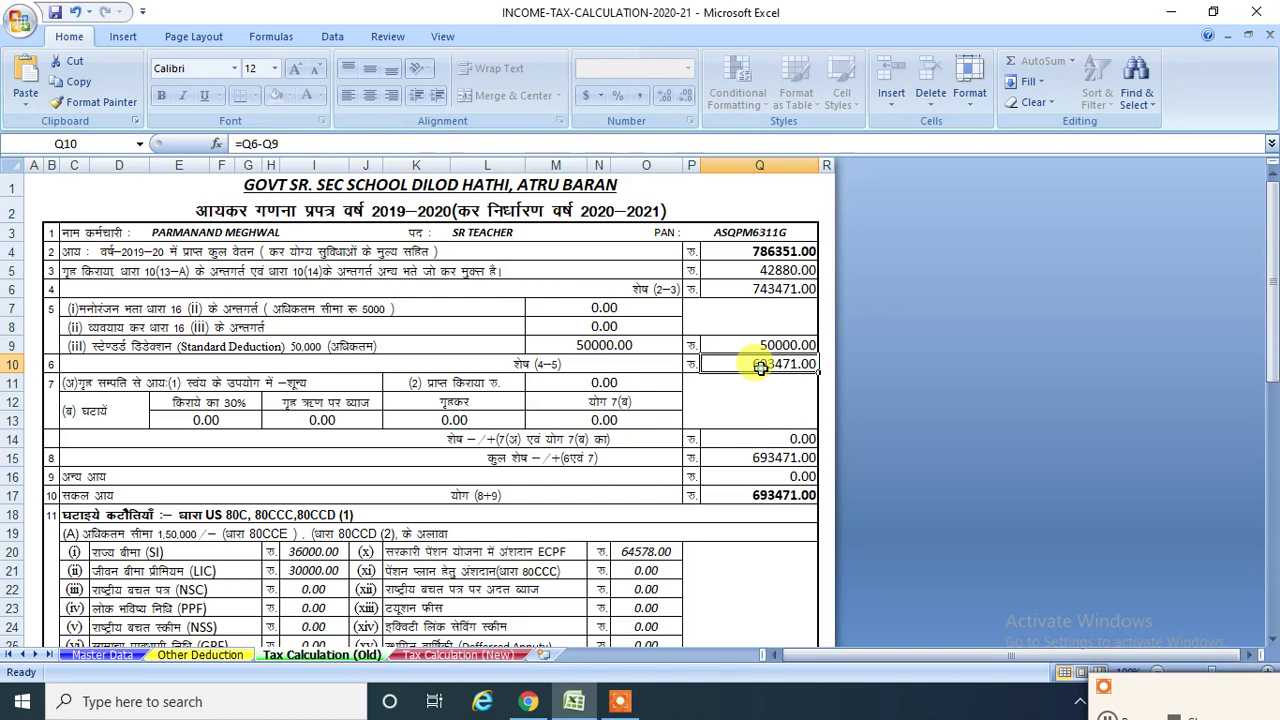
Check the section 80C deductions capped at 1.50 lakh and the employer pension contribution under 80CCD(2)
scroll(730, 420, "down", 2)
scroll(668, 488, "down", 2)
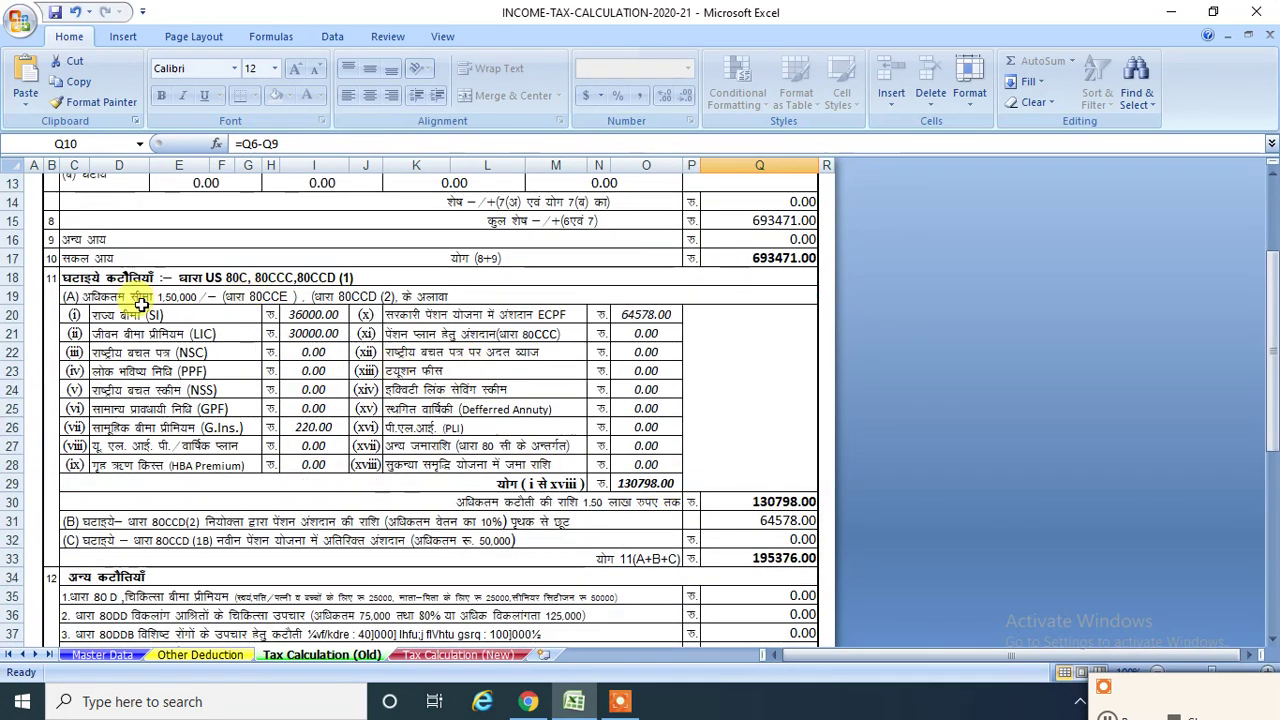
left_click(719, 508)
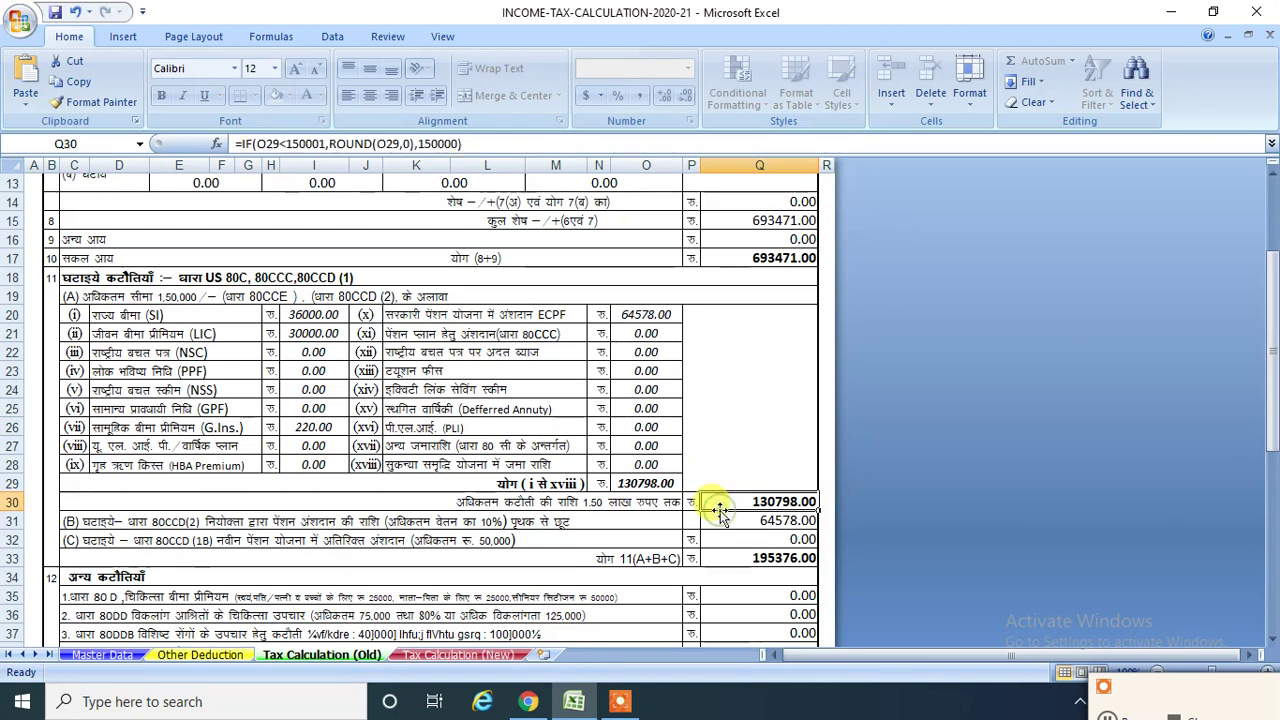
scroll(793, 432, "down", 1)
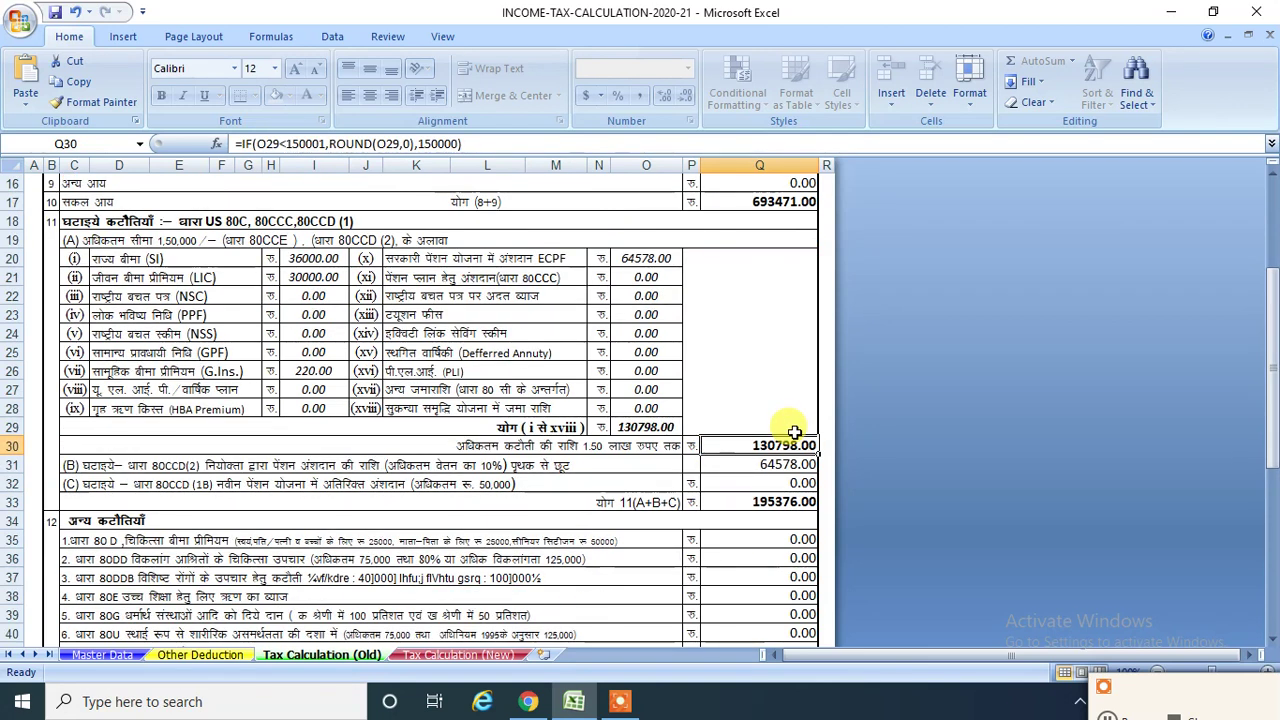
left_click(753, 468)
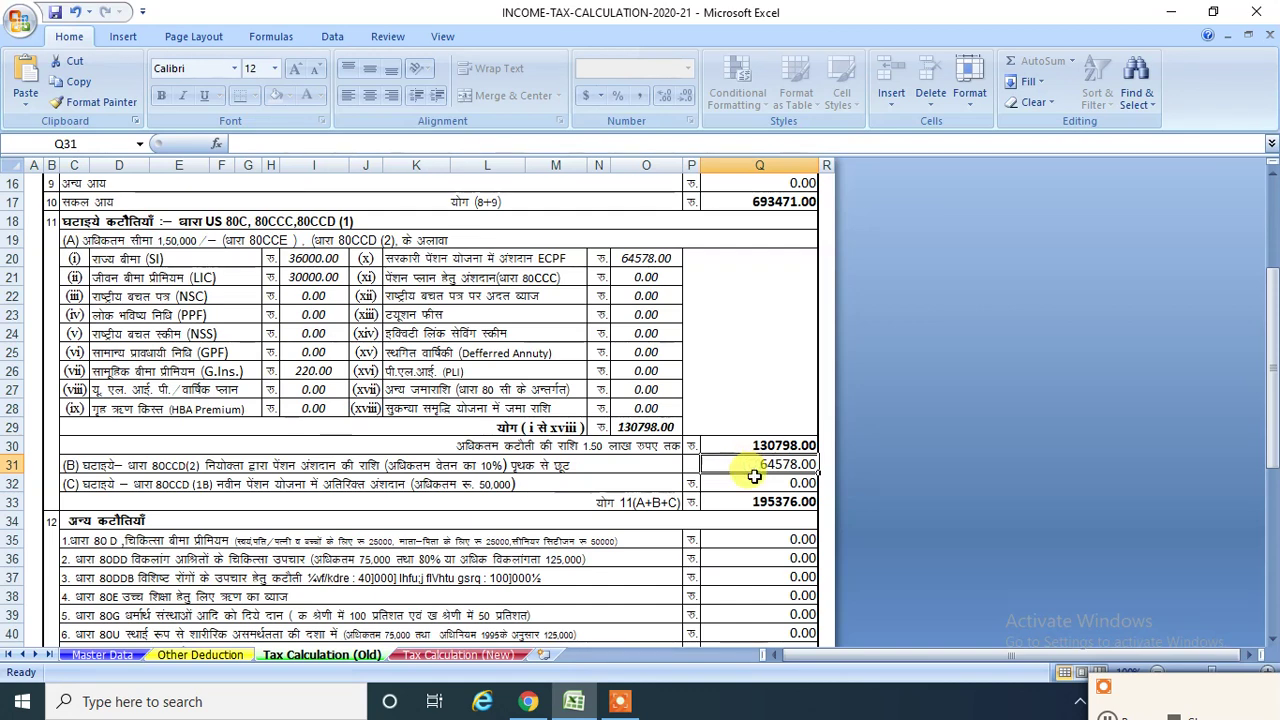
Review the other deductions, taxable income, slab-wise tax and tax payable rows of the old-regime calculation
scroll(754, 476, "down", 3)
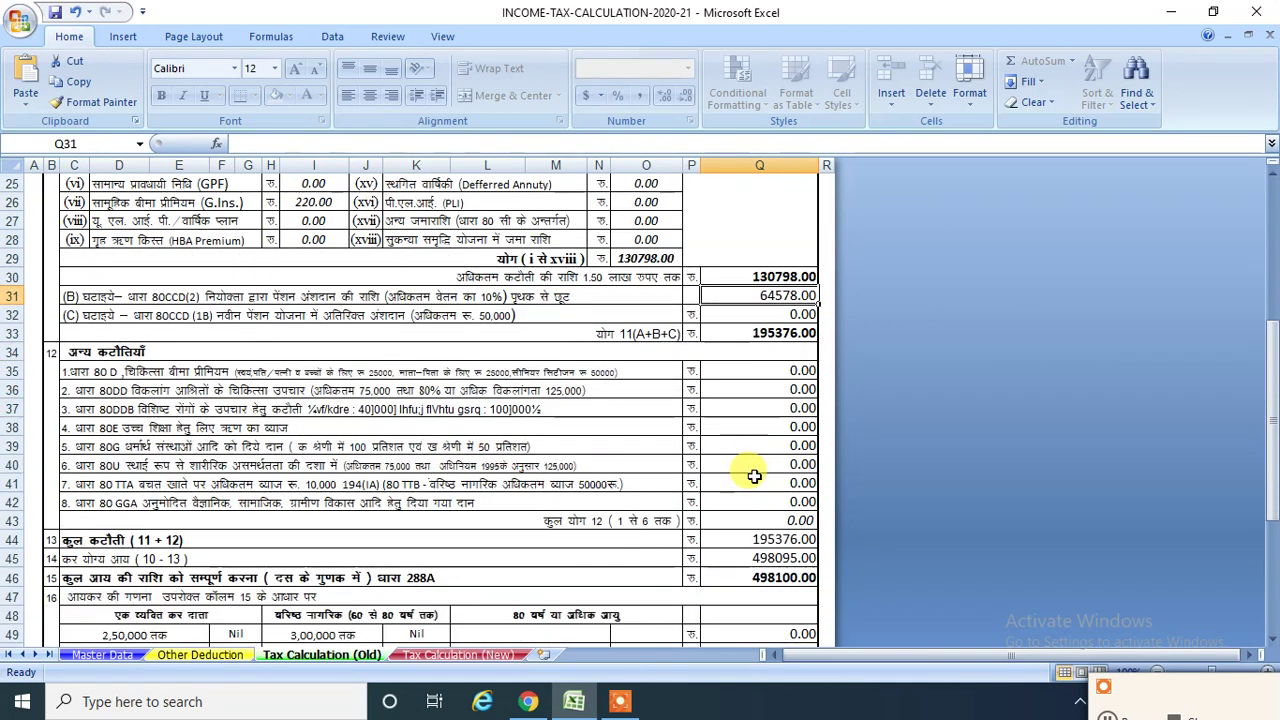
scroll(754, 476, "down", 2)
scroll(755, 484, "down", 2)
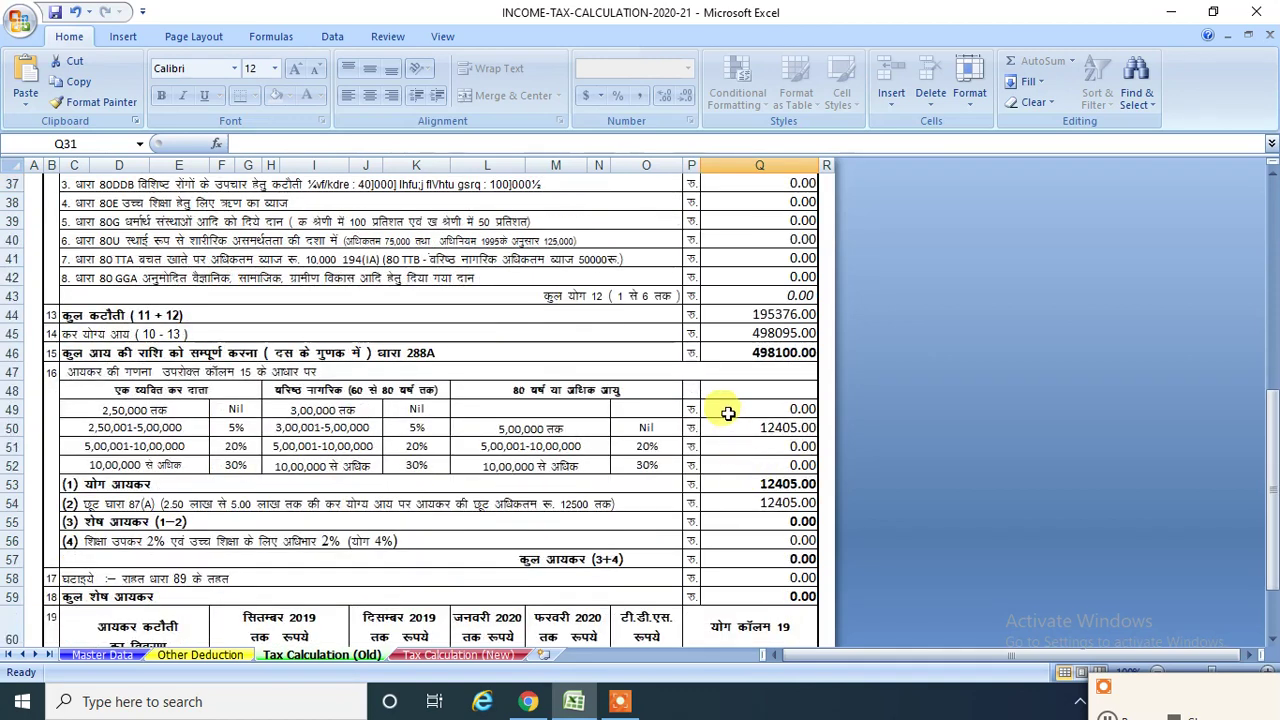
scroll(710, 510, "down", 2)
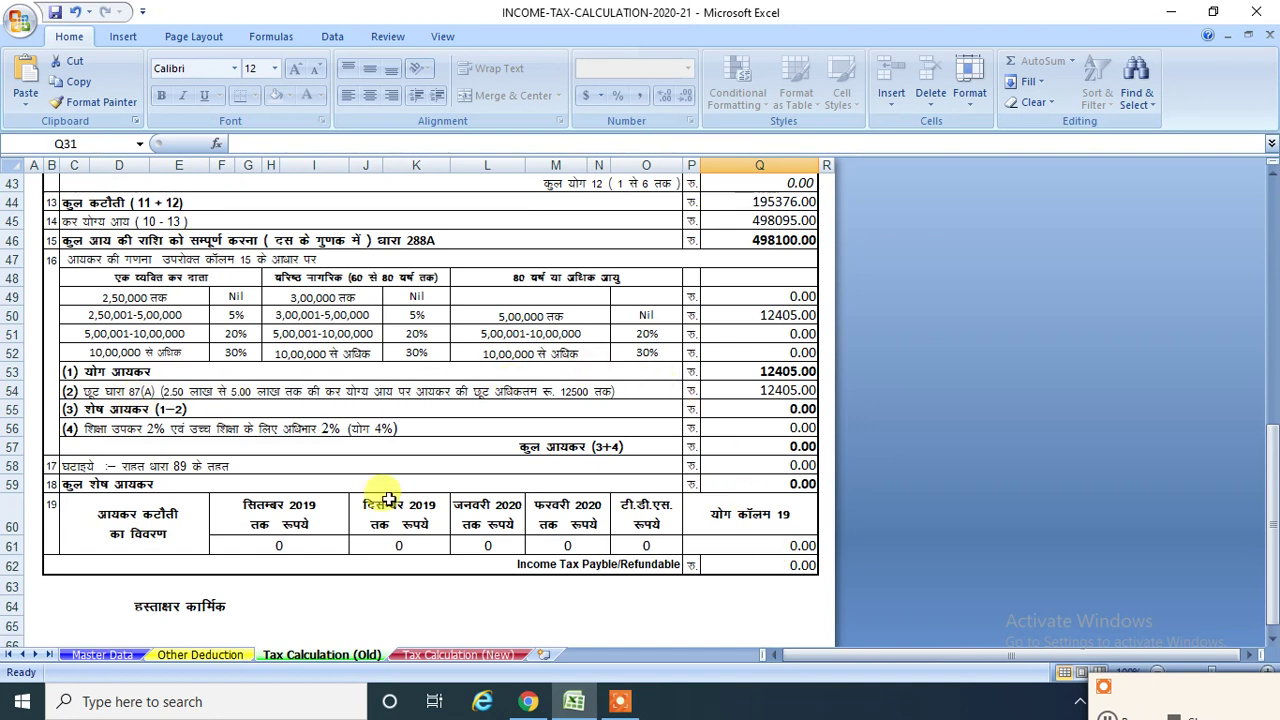
Switch to Chrome to examine the FY 2020-2021 tax slab table, and return to the Excel workbook
left_click(528, 701)
scroll(558, 540, "down", 2)
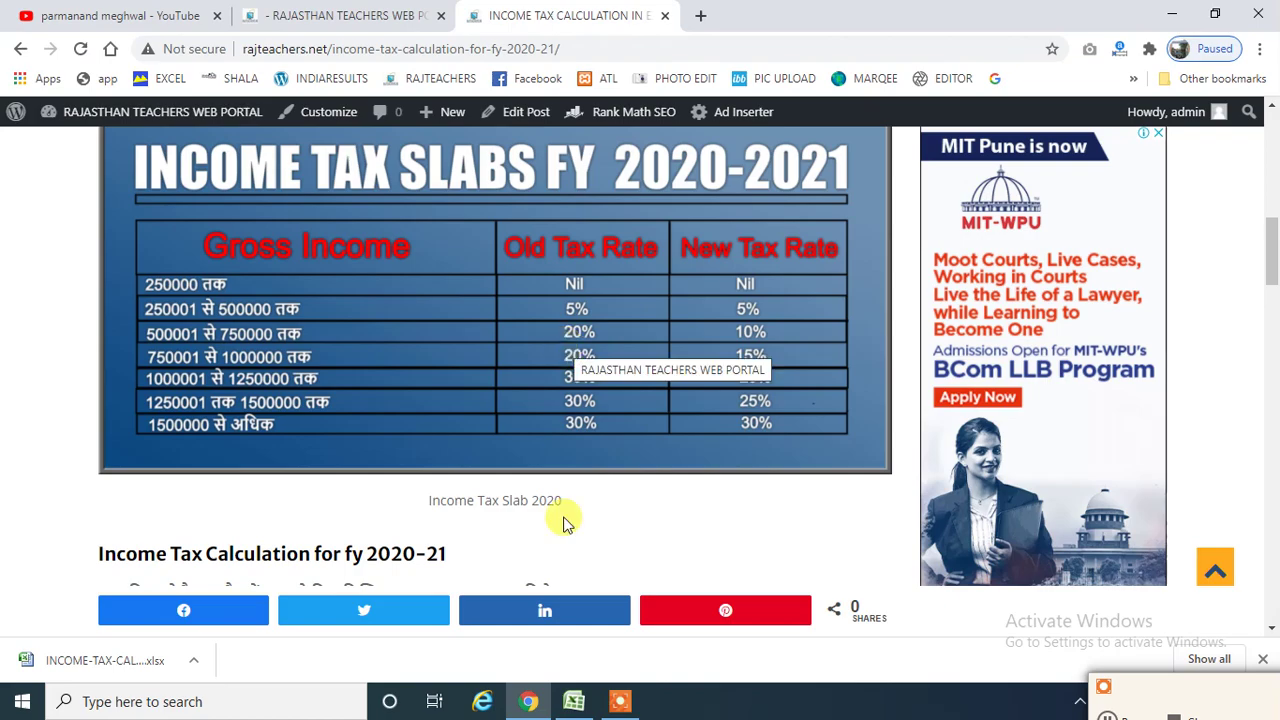
left_click(574, 701)
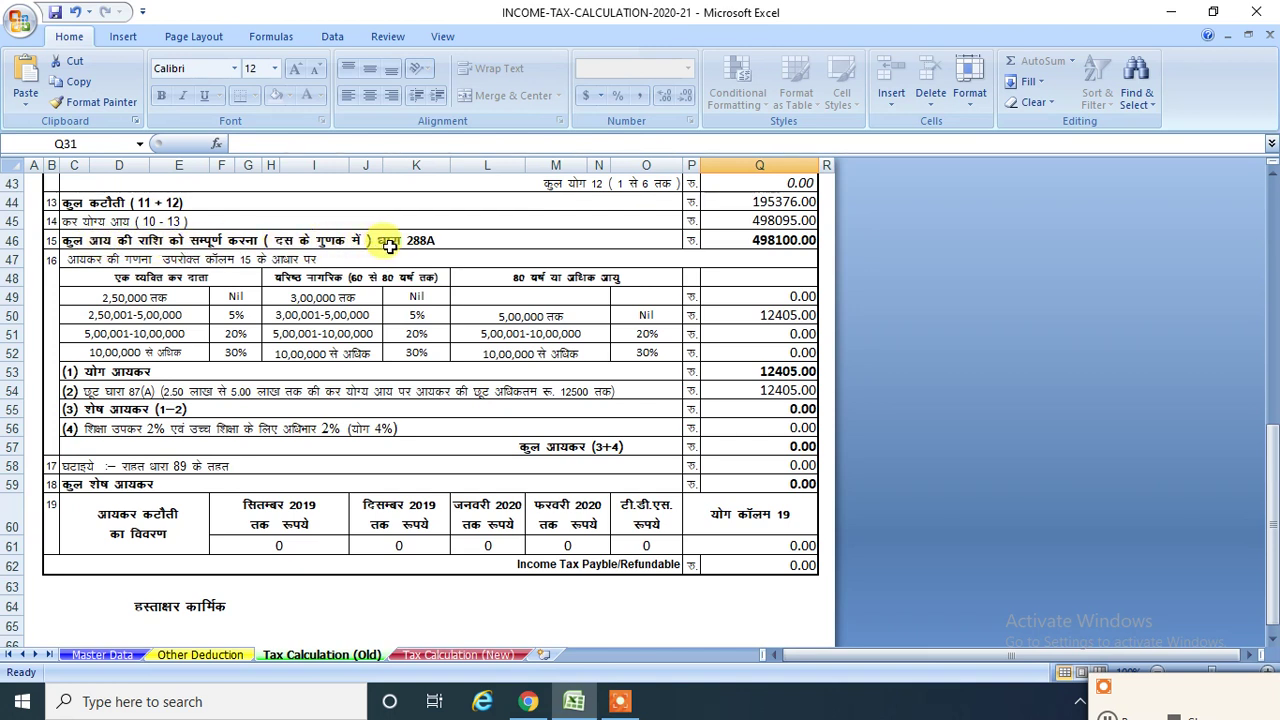
Check the old-regime rounded taxable income, 5% slab tax, total tax and Income Tax Payable/Refundable cells
left_click(778, 242)
scroll(760, 250, "up", 1)
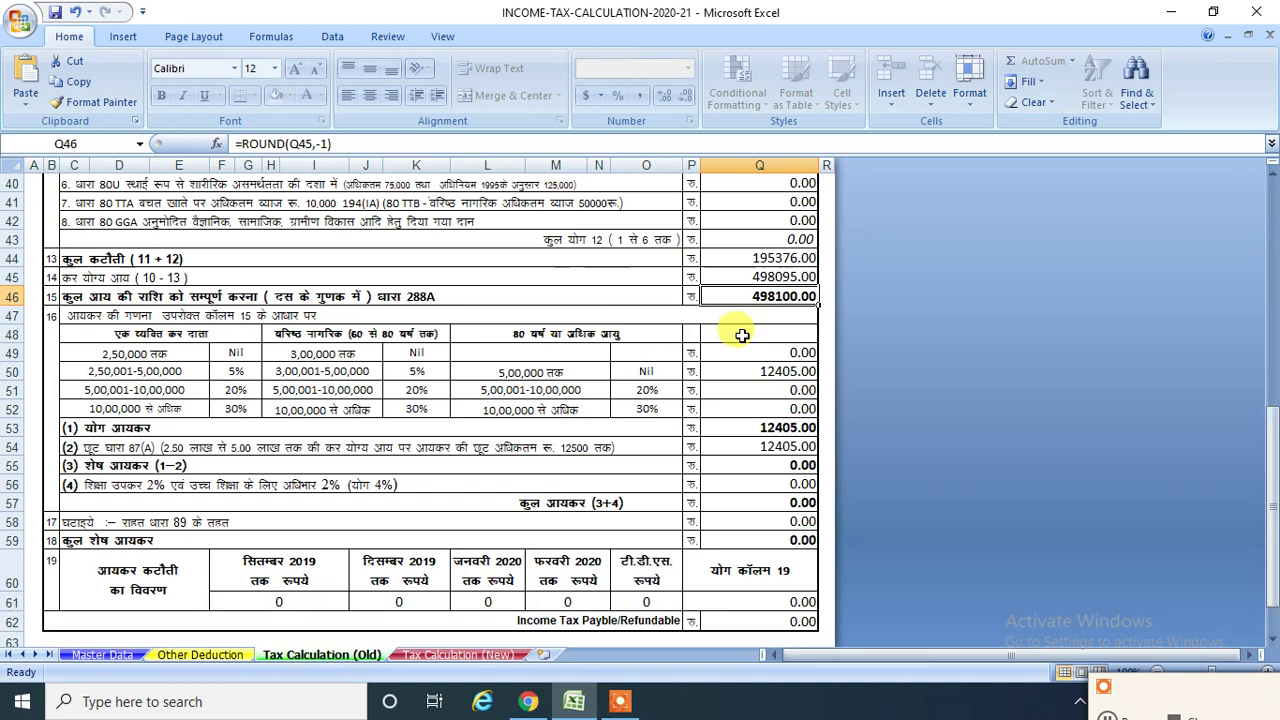
left_click(740, 297)
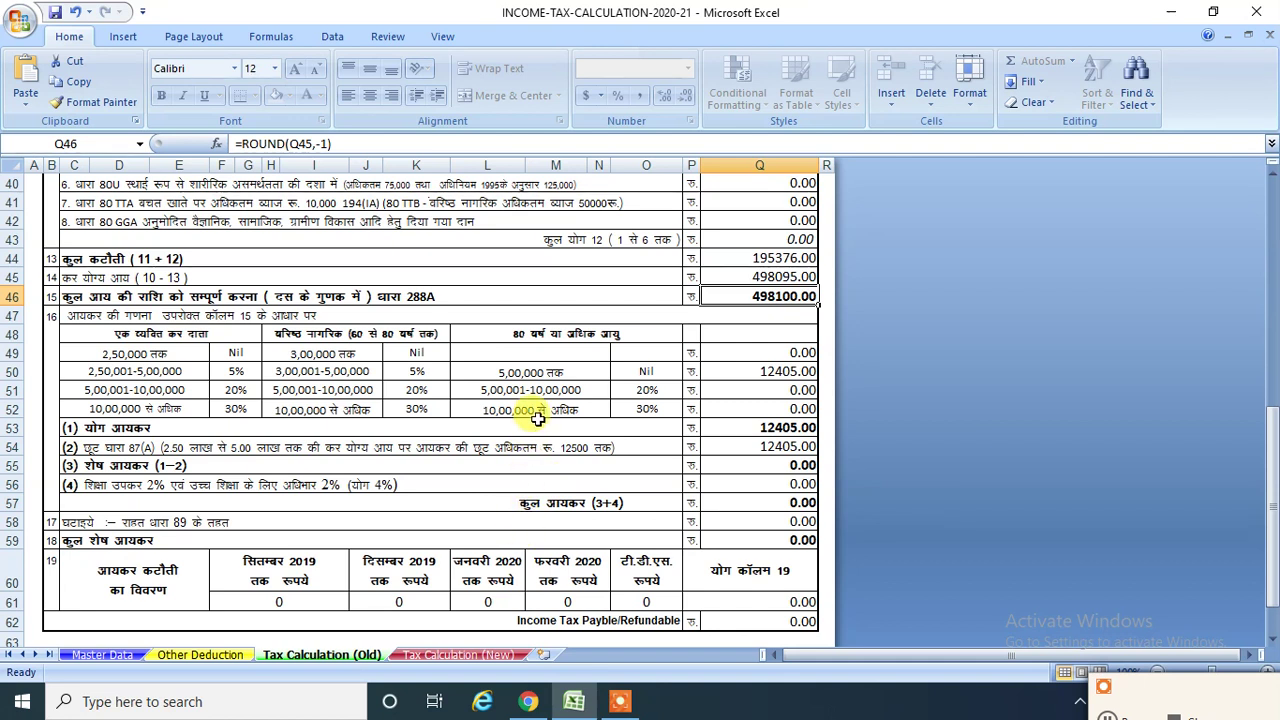
left_click(758, 371)
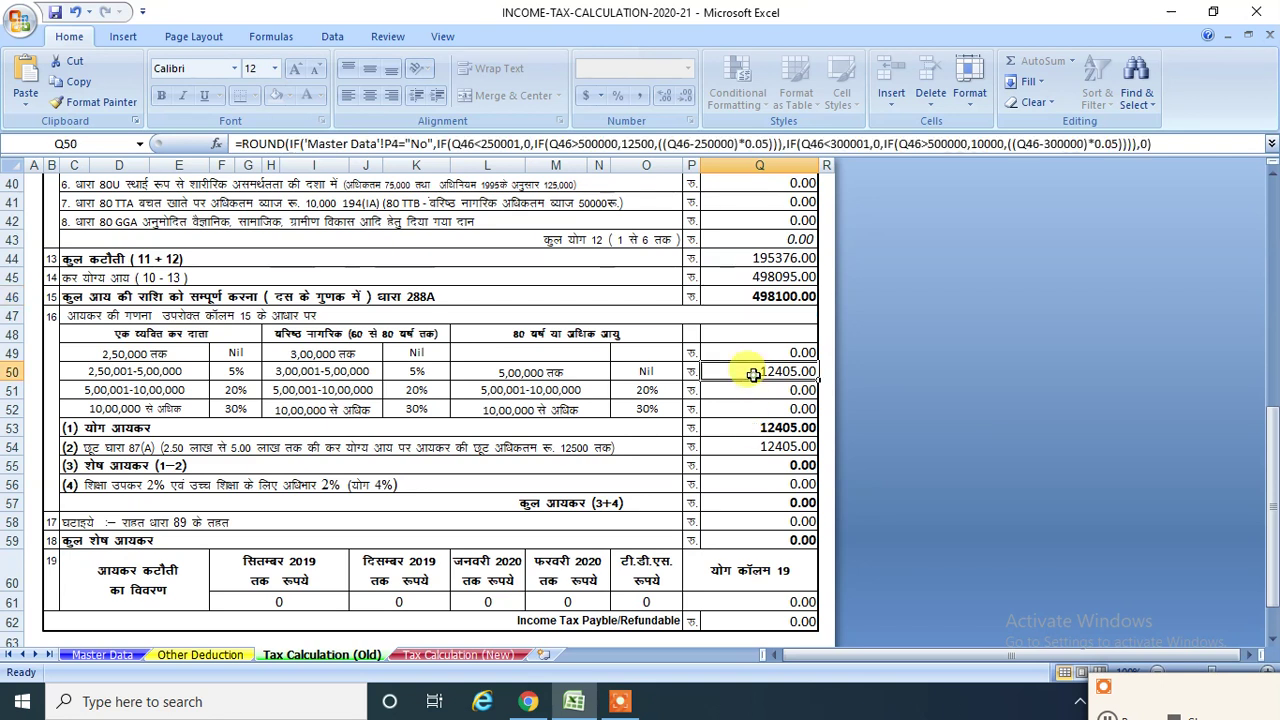
left_click(766, 427)
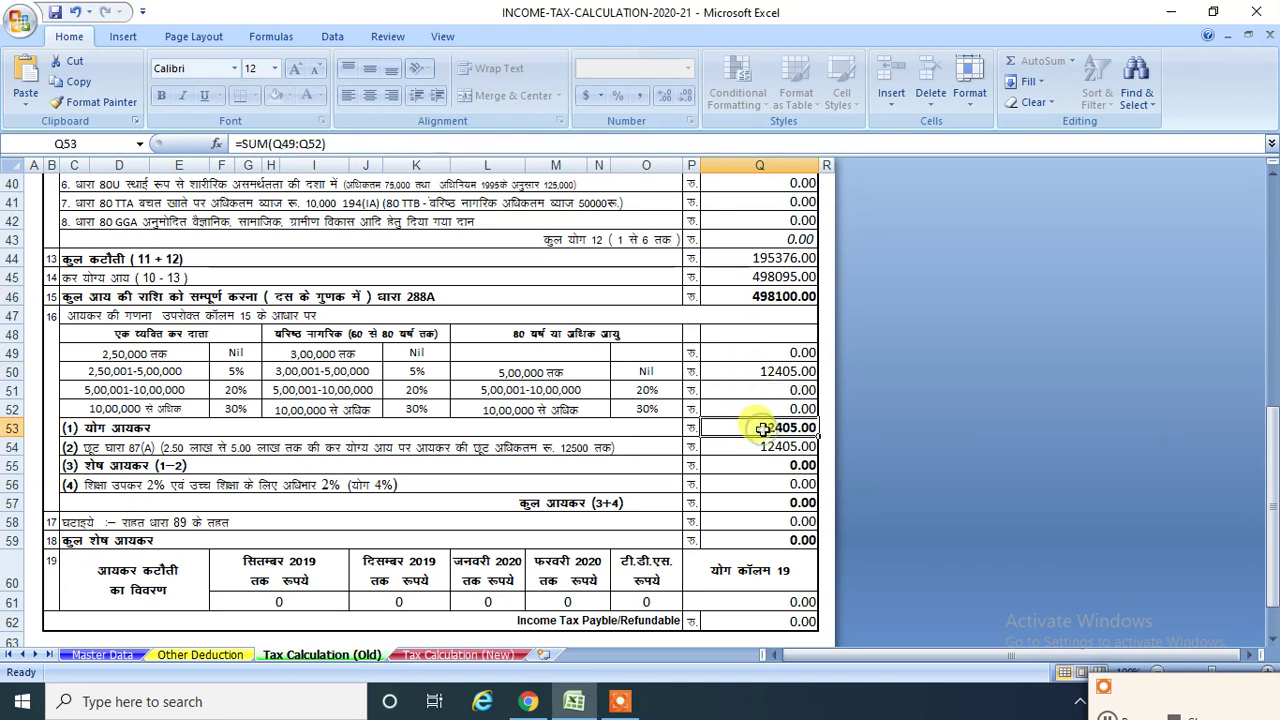
left_click(763, 620)
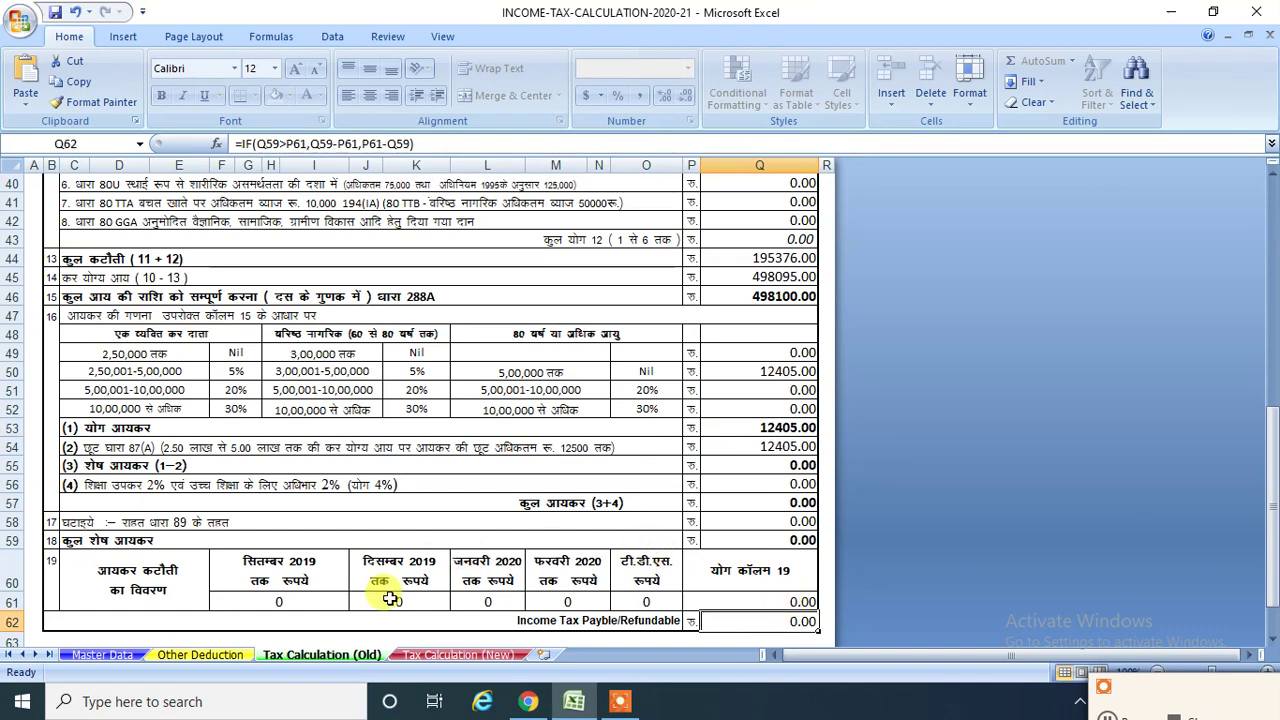
Open the Tax Calculation (New) sheet and compare its slab rates with the New Tax Rate column in Chrome
scroll(607, 472, "up", 3)
scroll(607, 472, "up", 7)
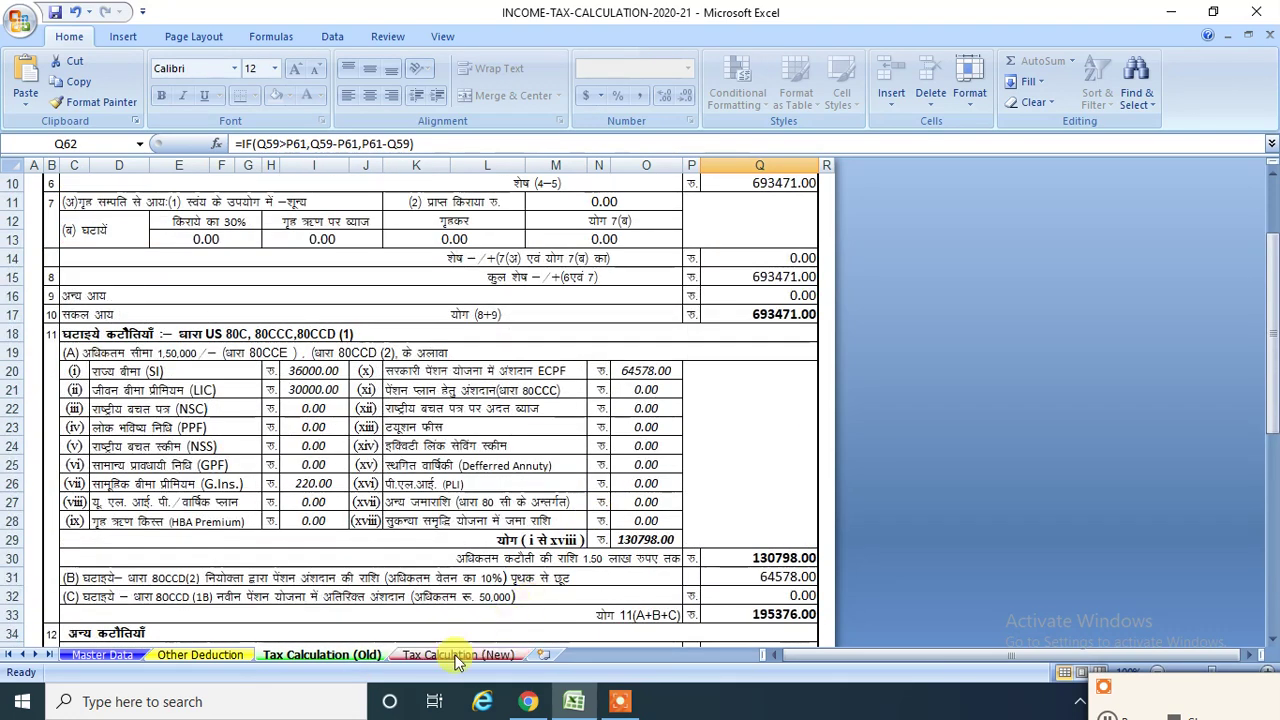
left_click(465, 654)
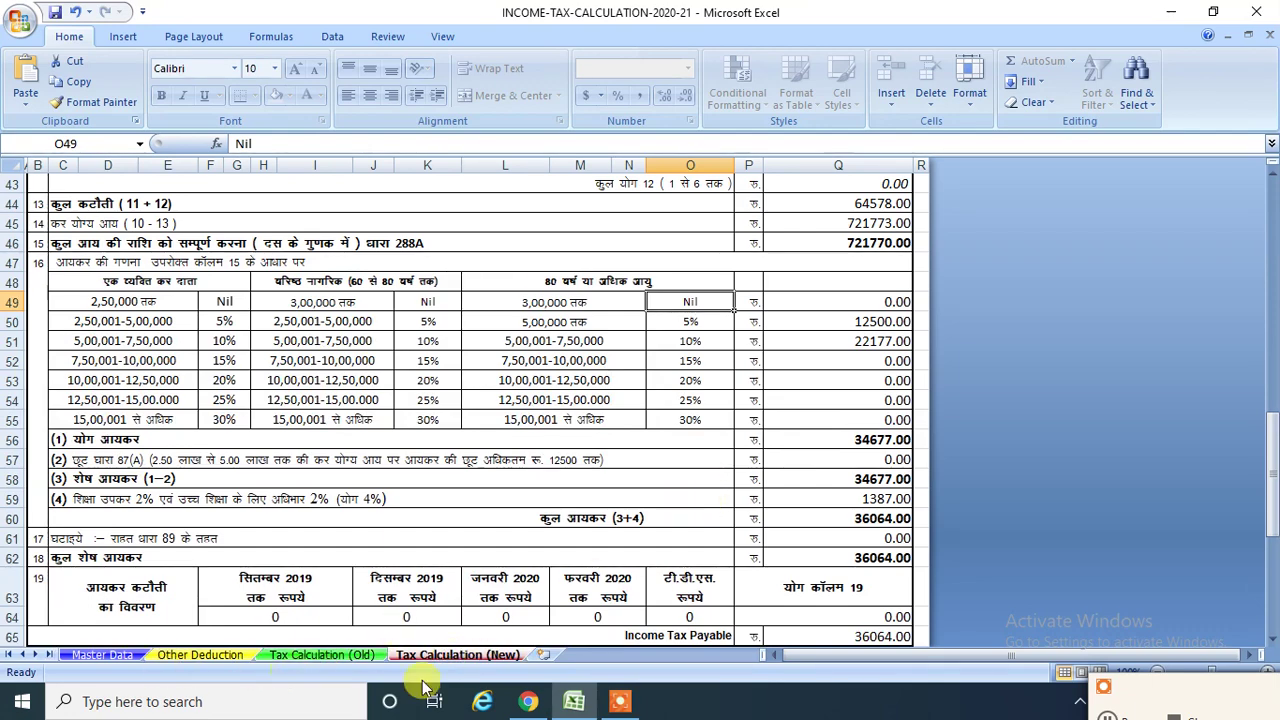
left_click(528, 701)
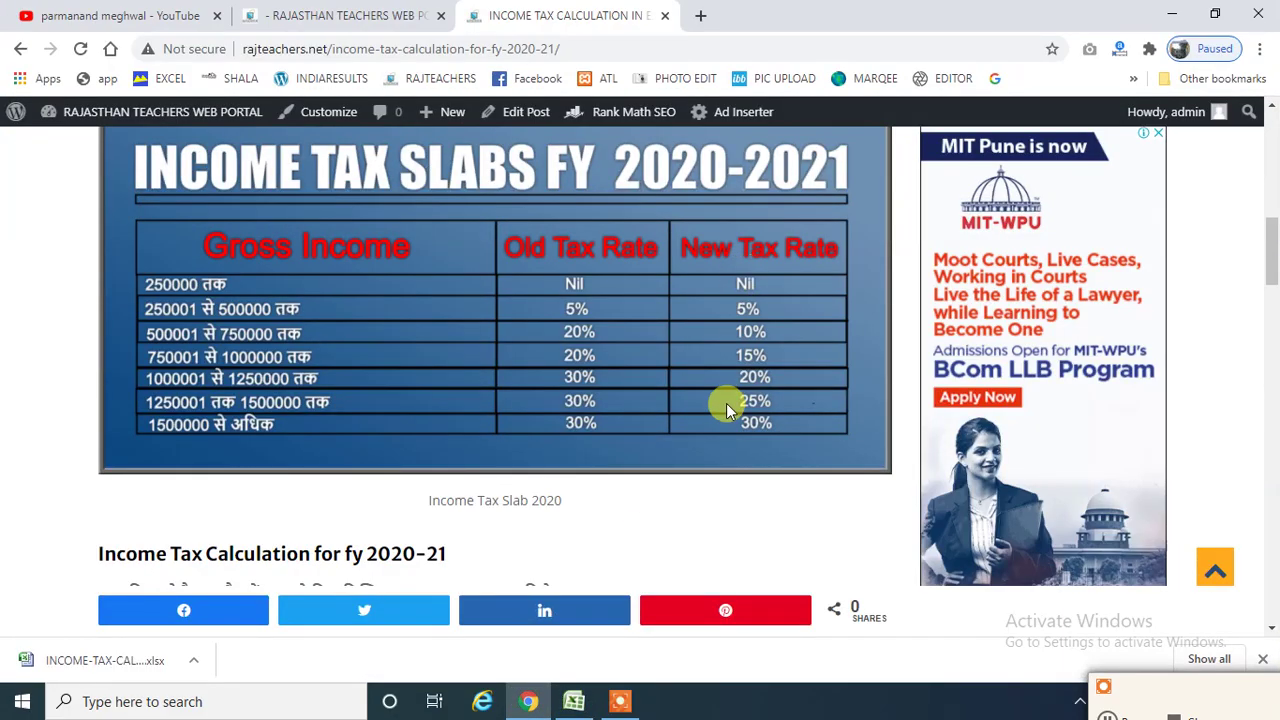
left_click(574, 701)
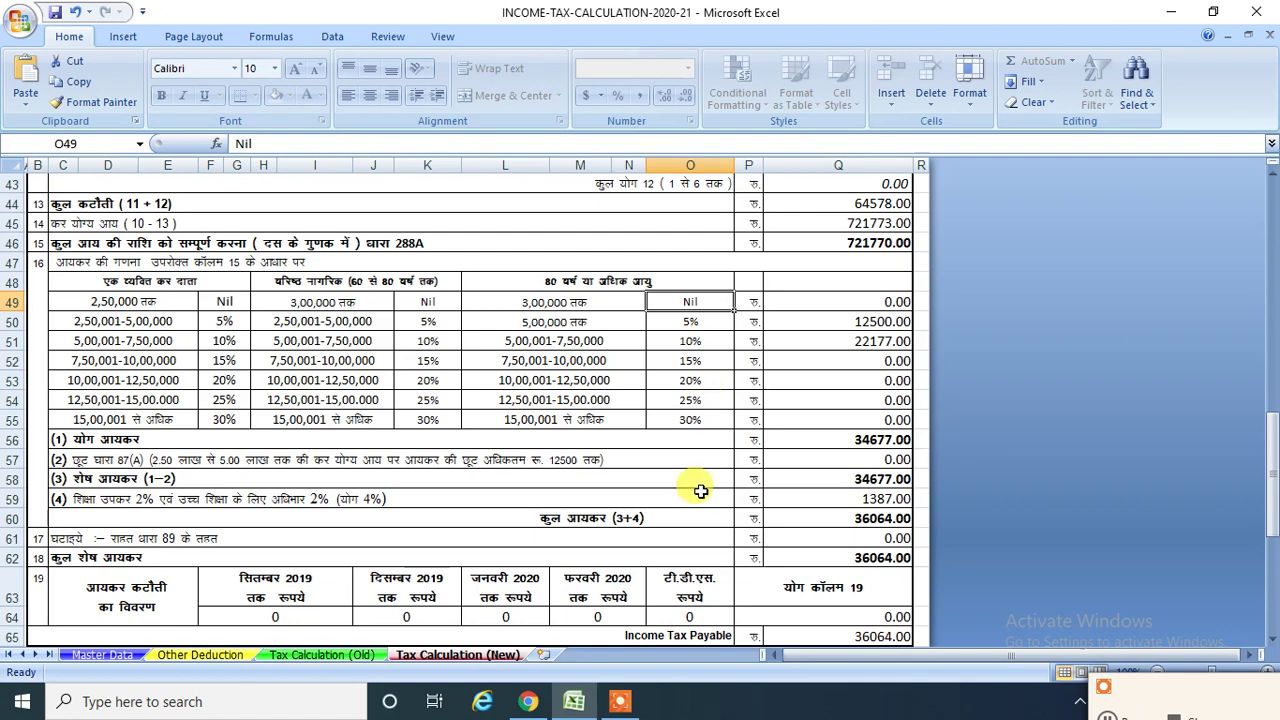
Check the gross salary and house rent exemption cells at the start of the new-regime calculation
scroll(701, 491, "up", 13)
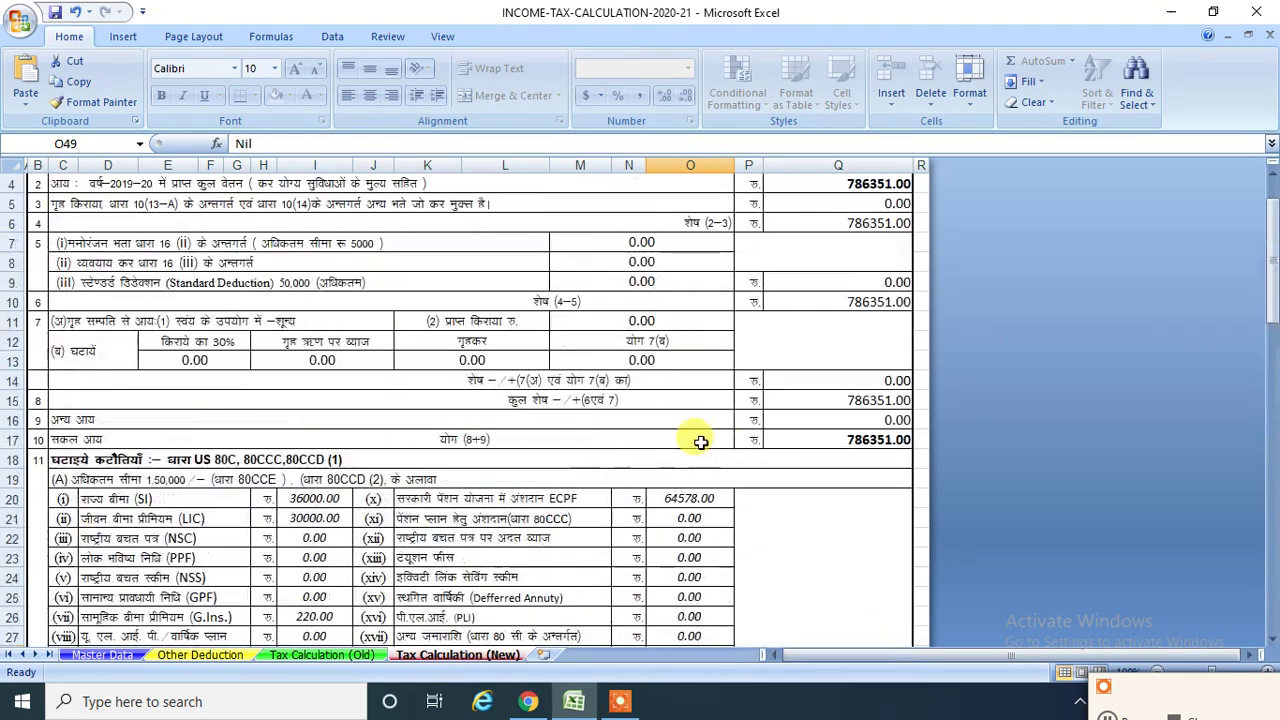
scroll(701, 442, "up", 1)
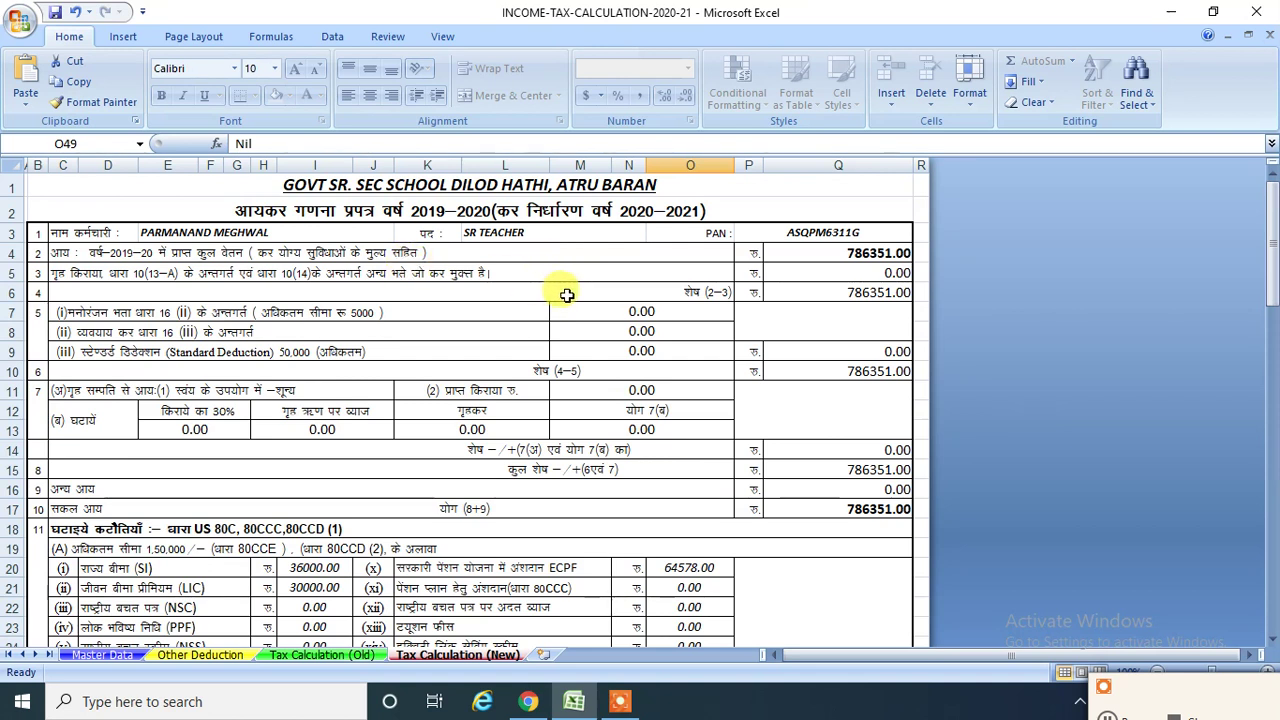
left_click(806, 253)
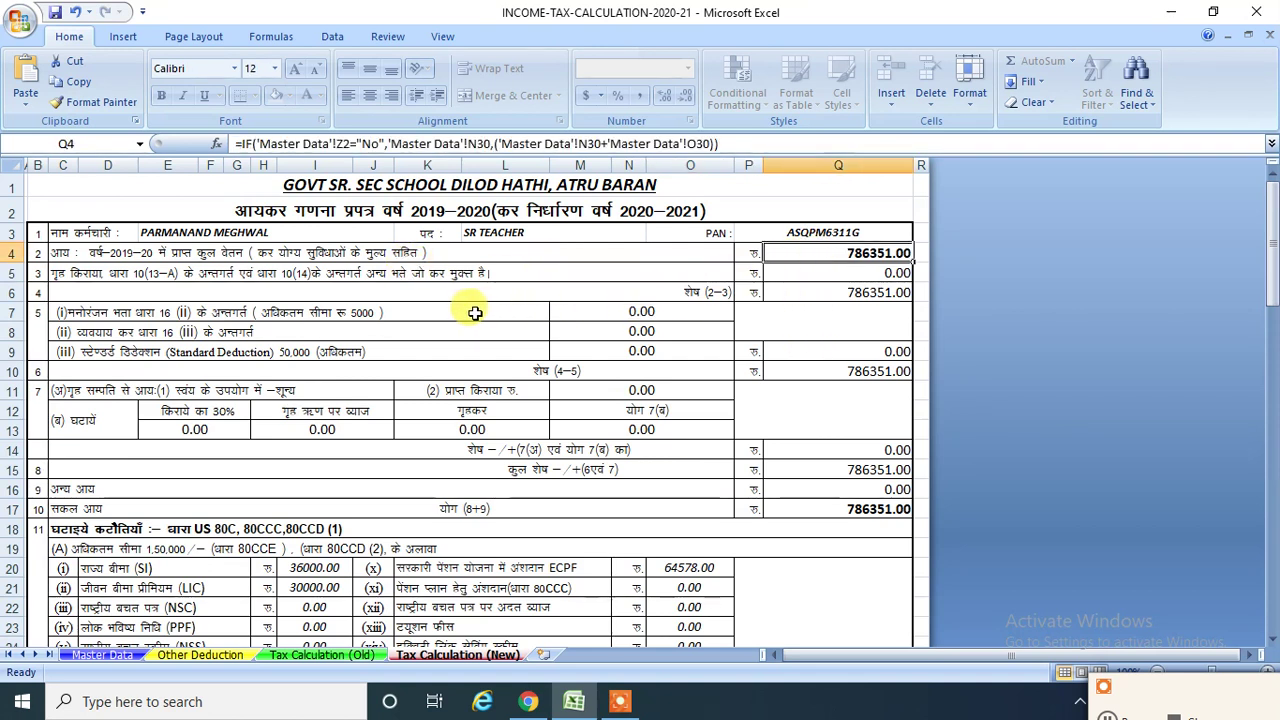
left_click(814, 273)
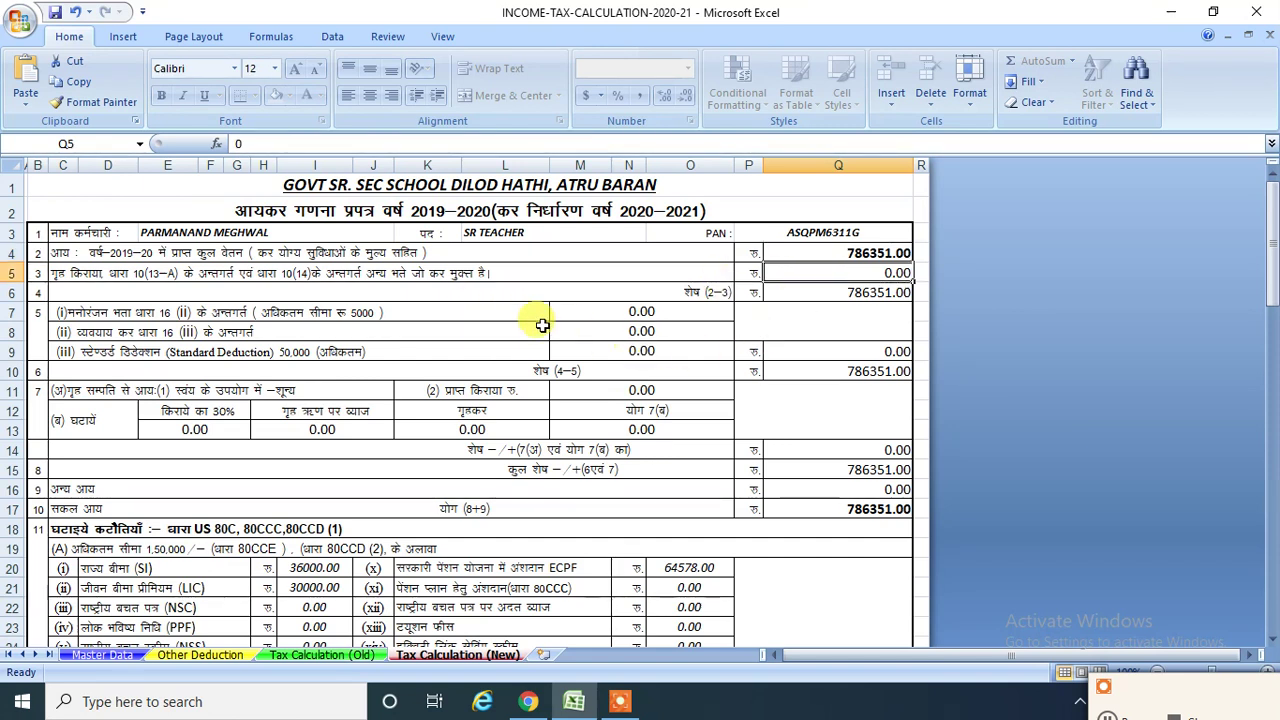
Check the Standard Deduction row and the Rs. 1.50 lakh maximum deduction cell in the new-regime calculation
left_click(429, 351)
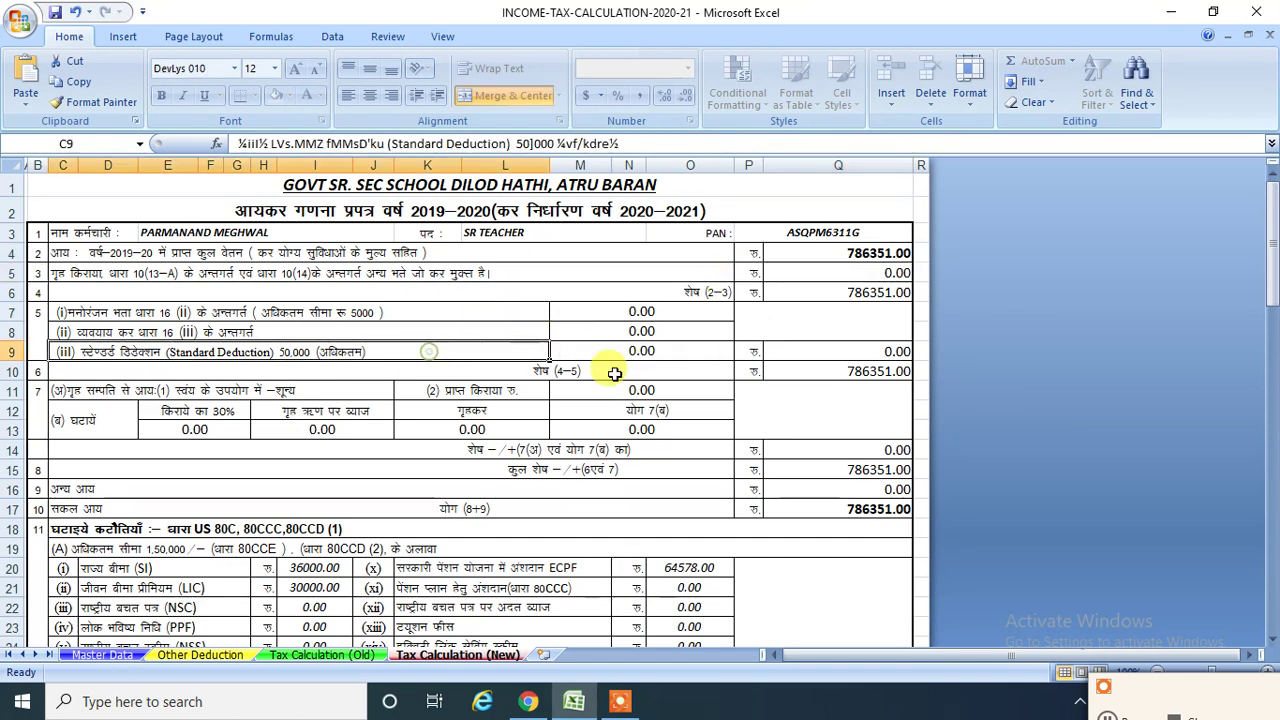
scroll(749, 379, "down", 2)
scroll(749, 379, "down", 1)
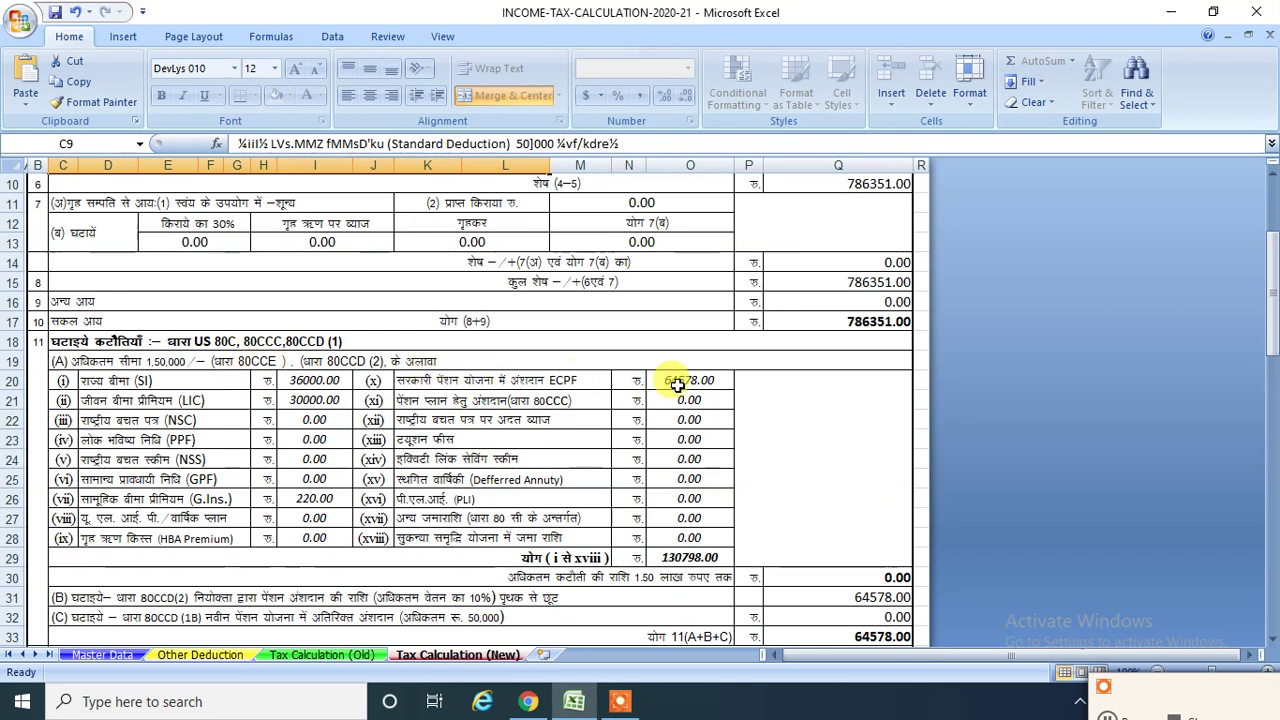
scroll(686, 384, "down", 1)
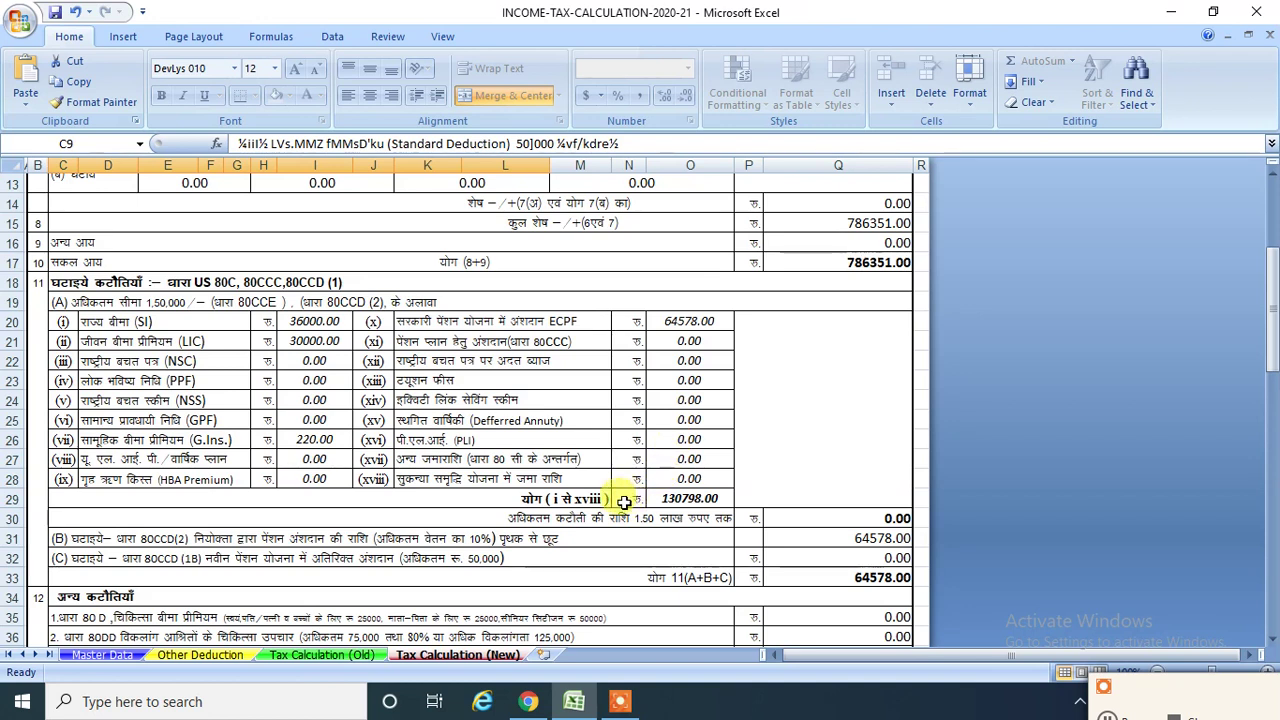
left_click(853, 517)
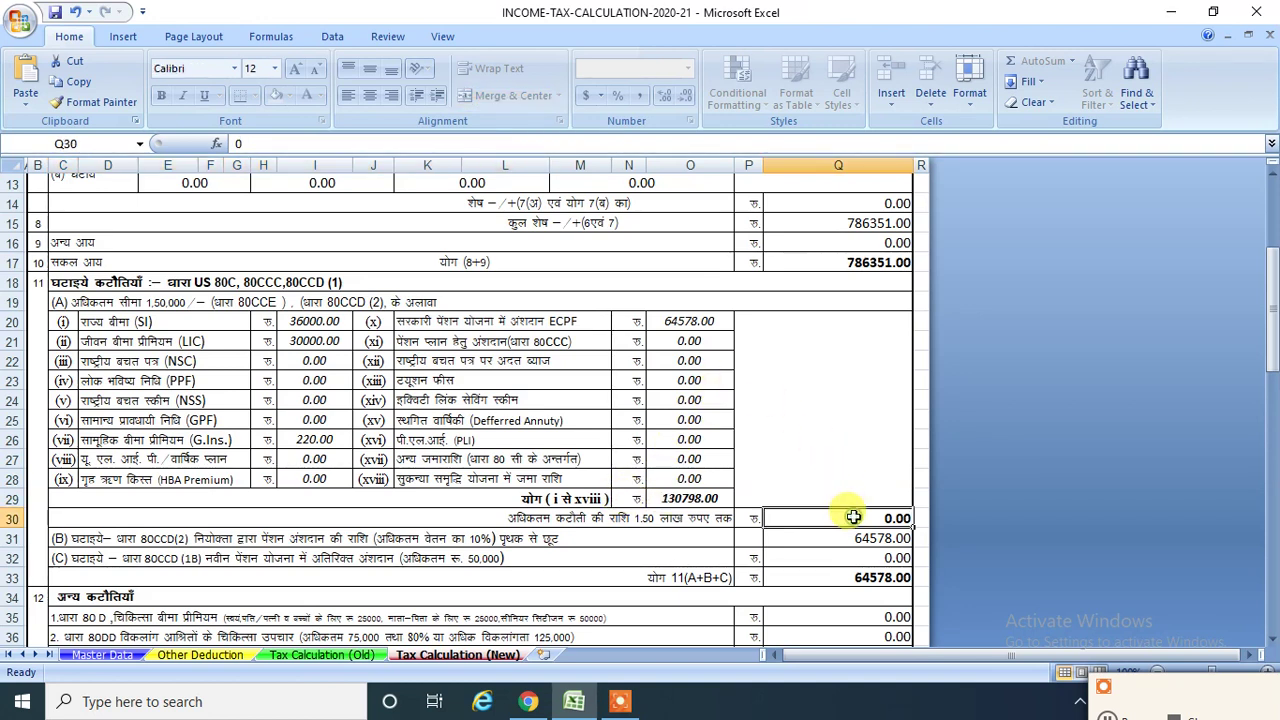
scroll(853, 503, "down", 1)
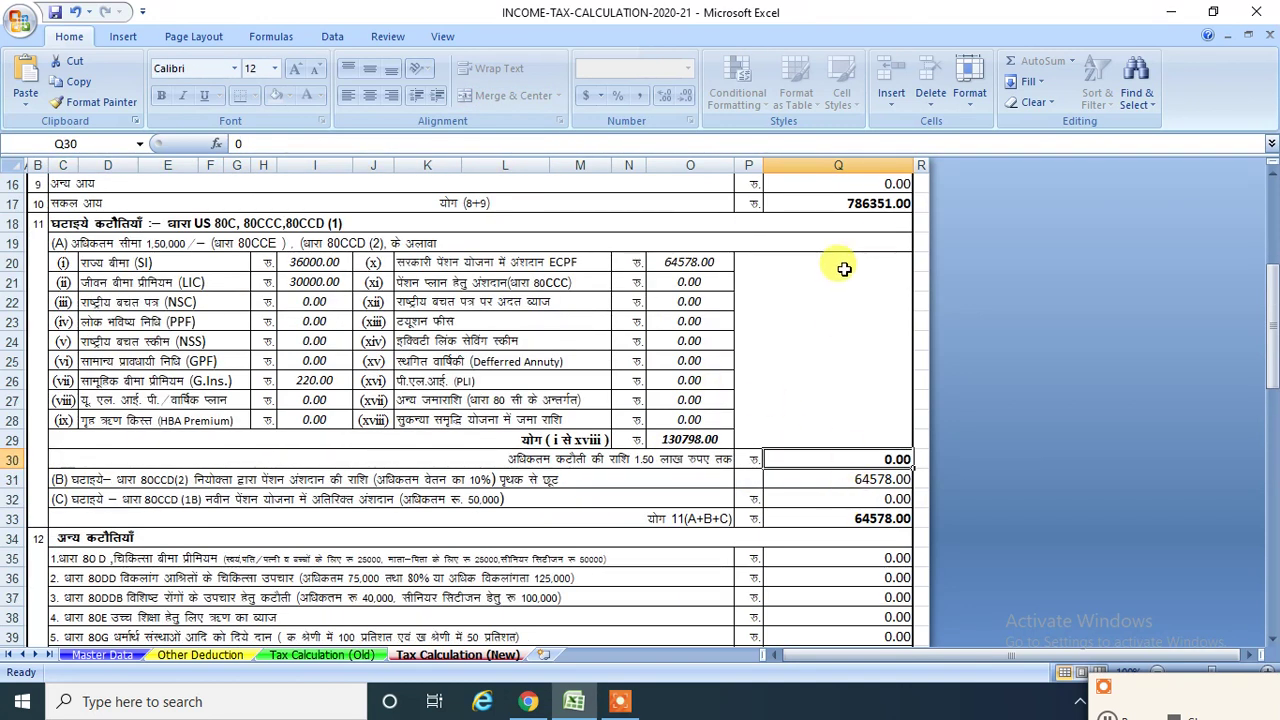
Review the income rows again and check the employer pension contribution amount under section 80CCD(2)
scroll(877, 391, "up", 1)
scroll(891, 477, "up", 2)
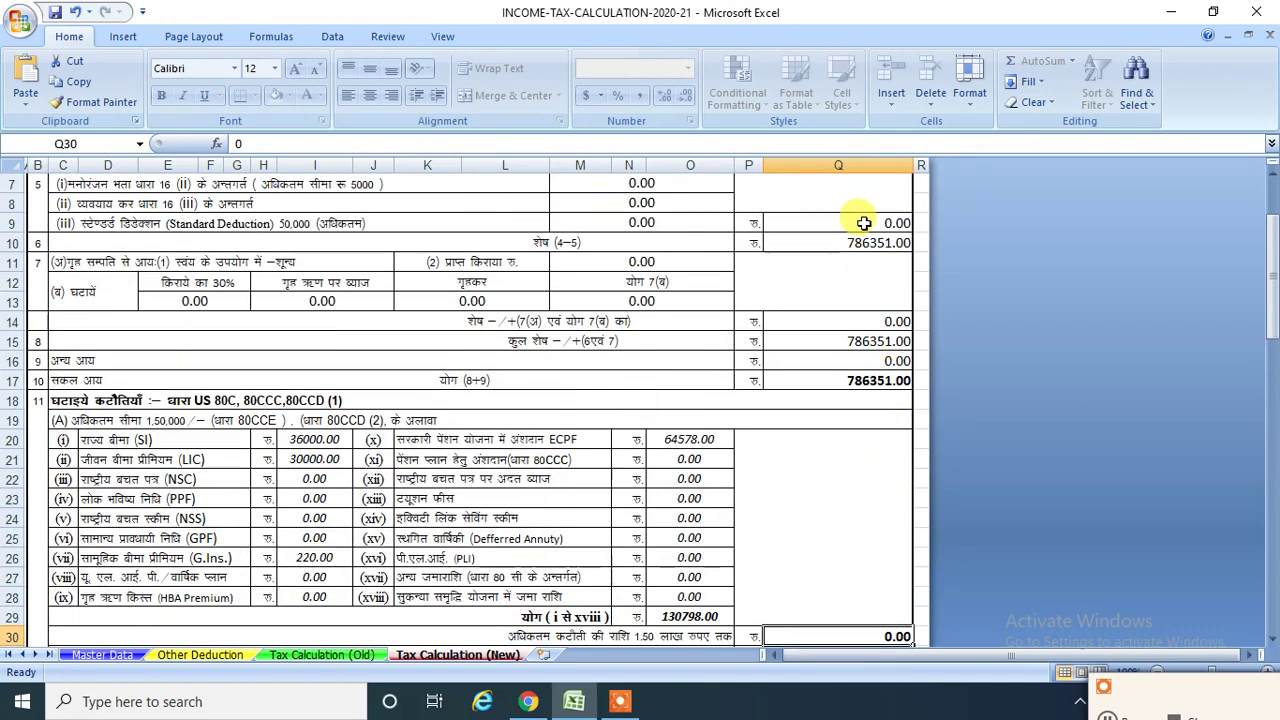
scroll(860, 300, "up", 2)
scroll(866, 408, "down", 6)
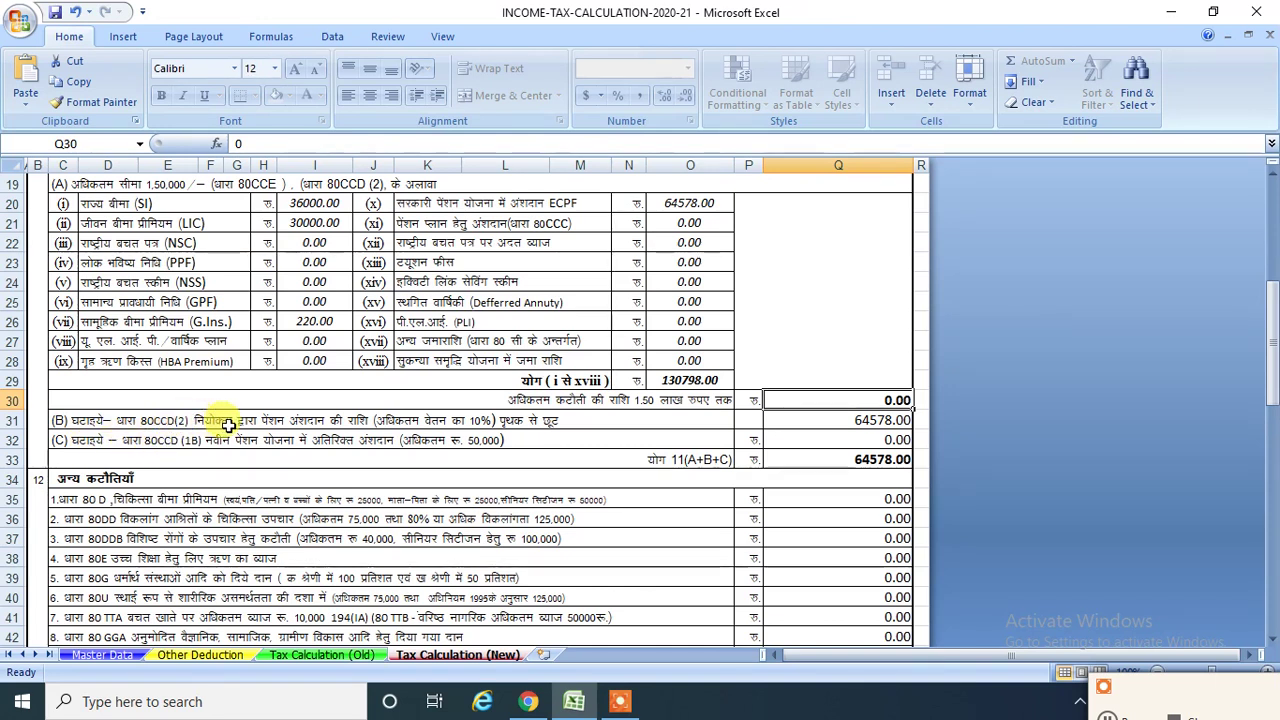
left_click(863, 420)
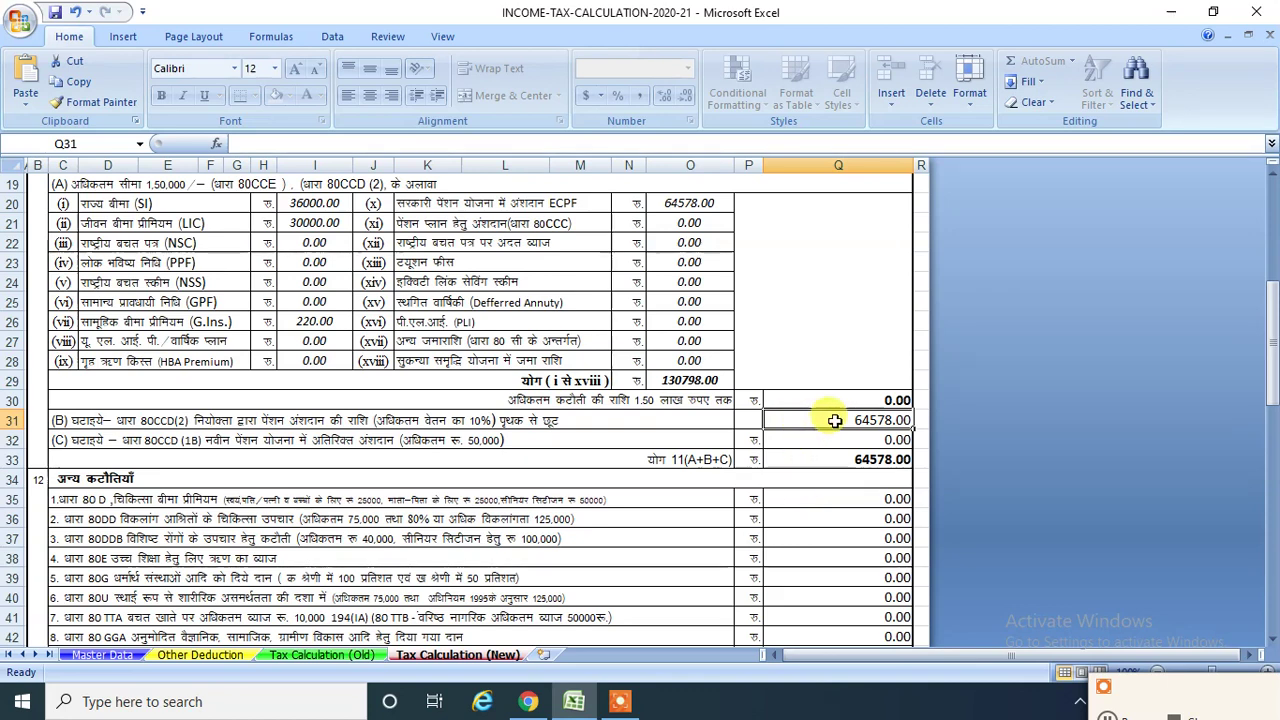
Inspect the gross salary formula in Q4, and open Master Data to view its TOTAL row
scroll(835, 420, "up", 6)
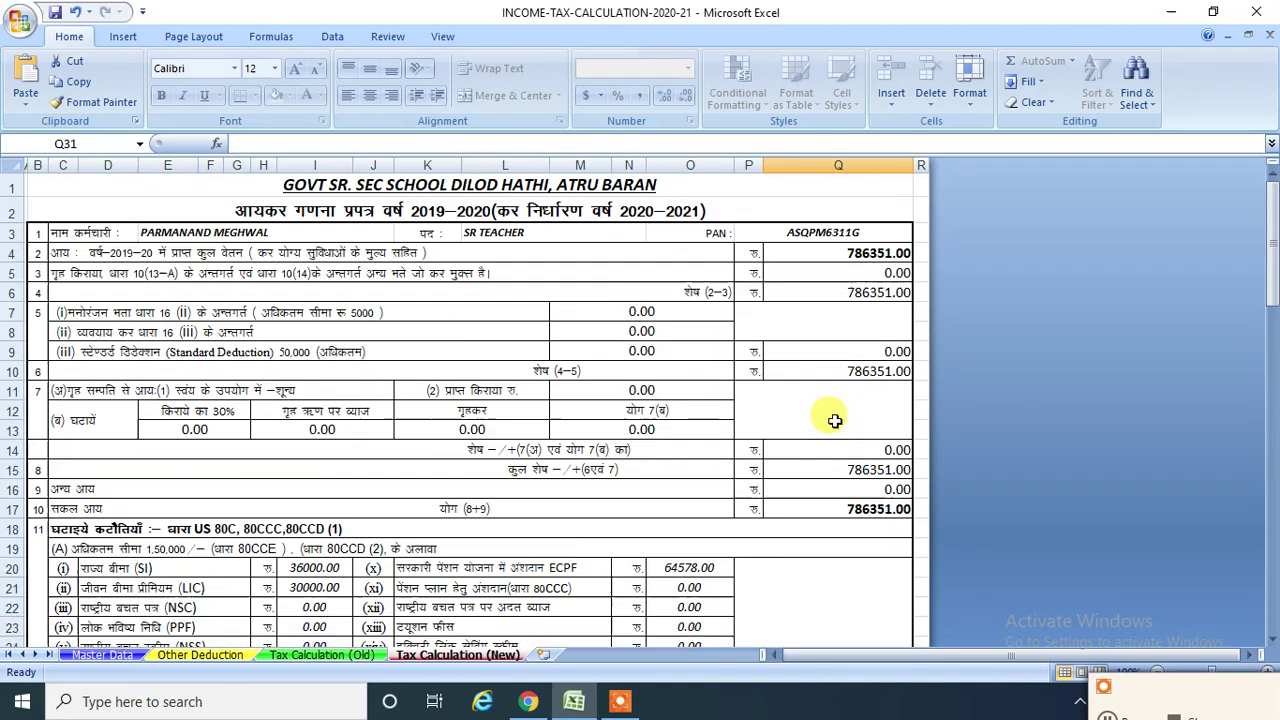
left_click(846, 257)
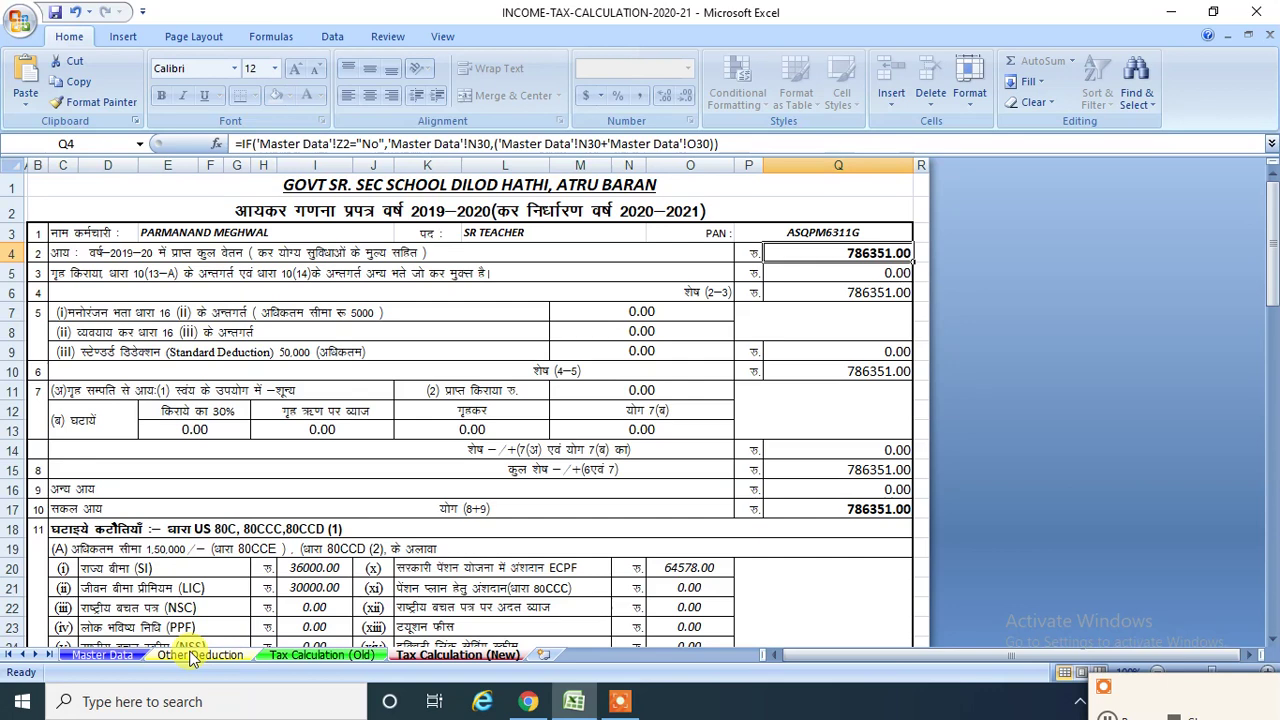
left_click(200, 655)
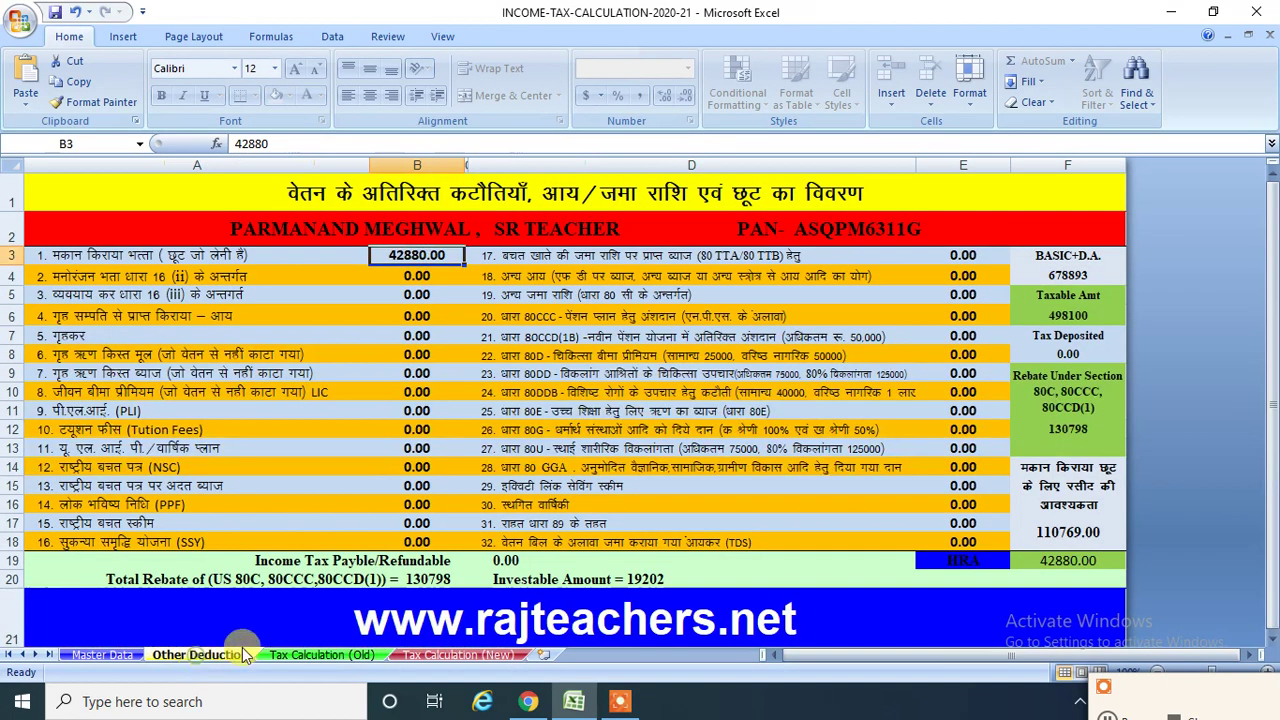
left_click(115, 655)
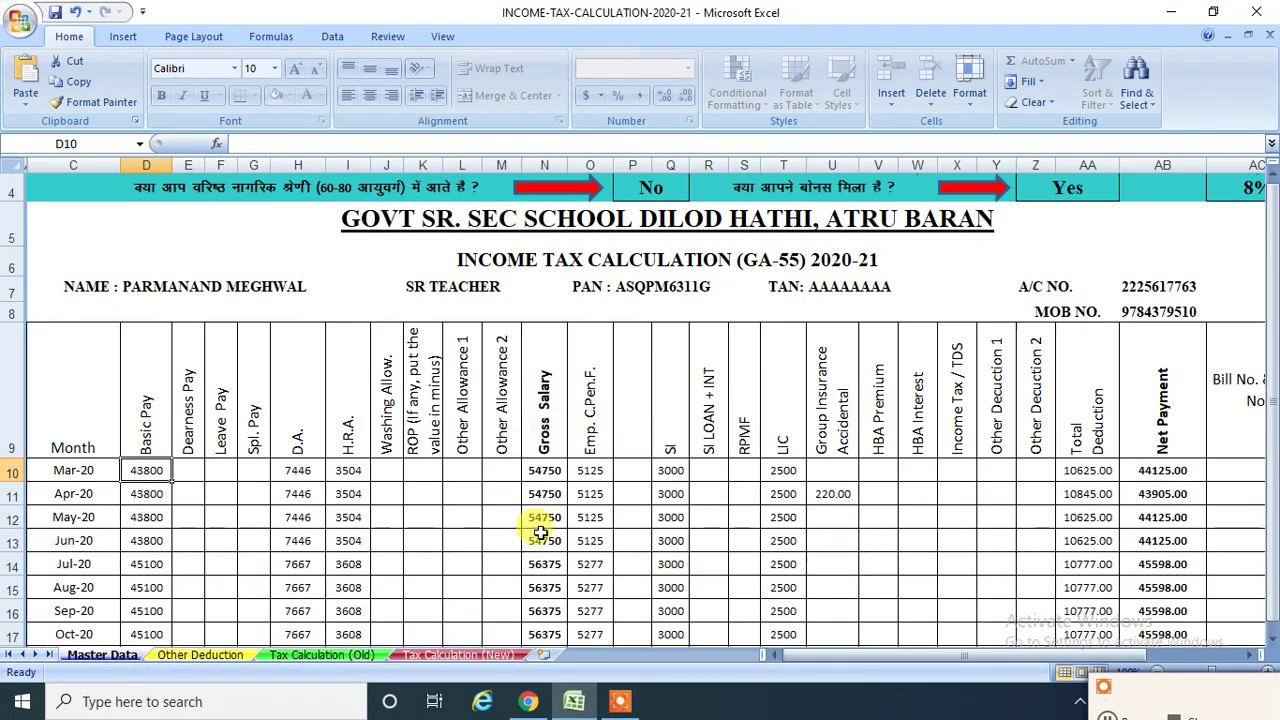
scroll(545, 400, "down", 4)
scroll(558, 382, "down", 1)
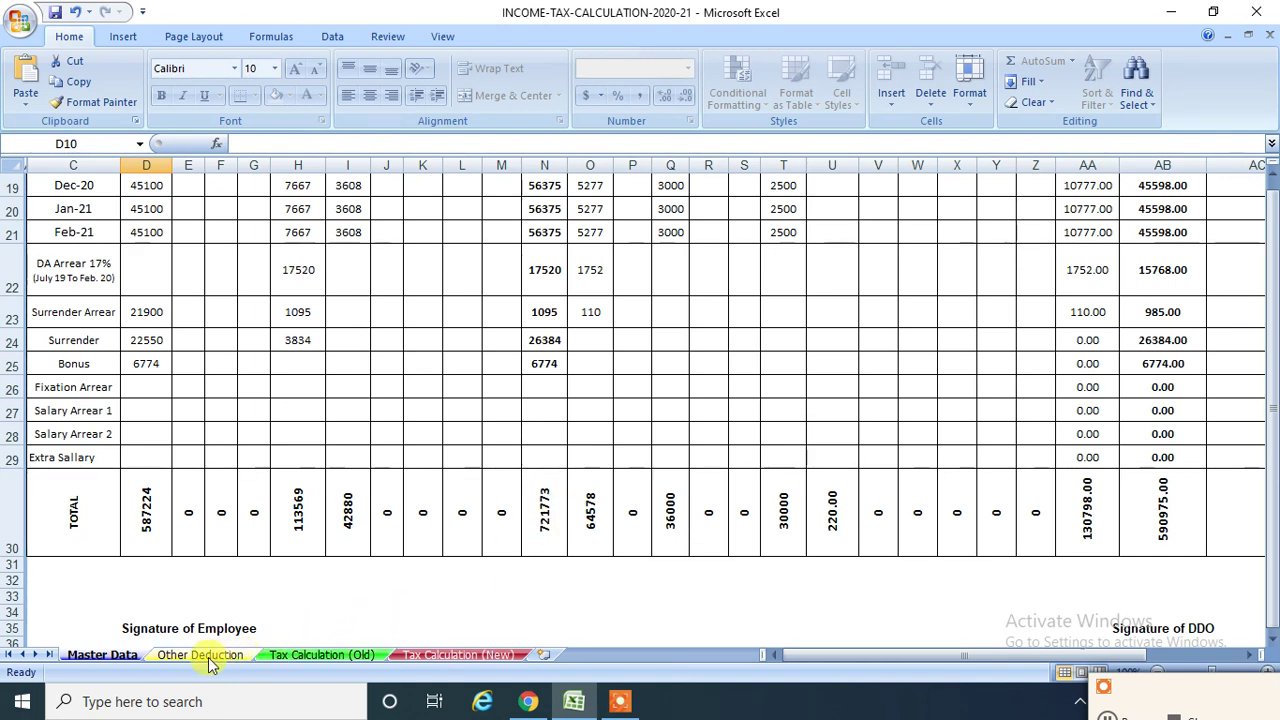
Compare the new-regime gross salary with the Gross Salary and Emp. C.Pen.F. totals on the Master Data sheet
left_click(432, 654)
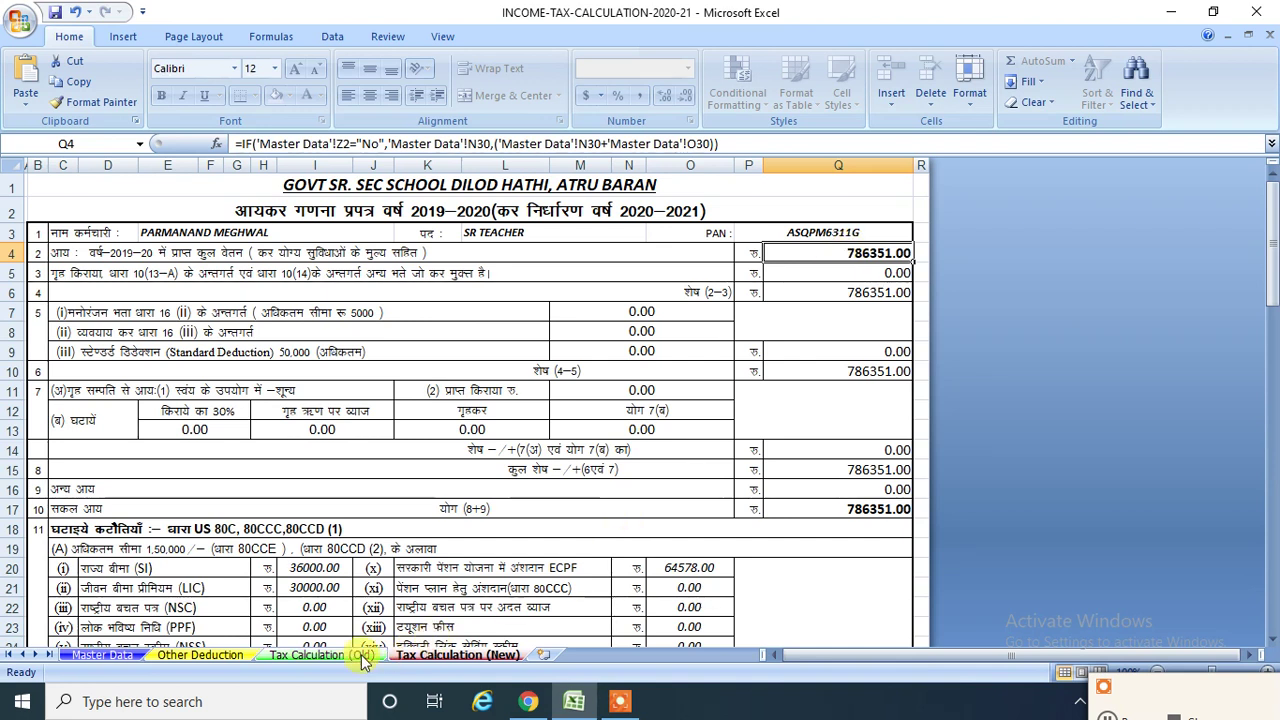
left_click(105, 655)
left_click(600, 530)
left_click(420, 655)
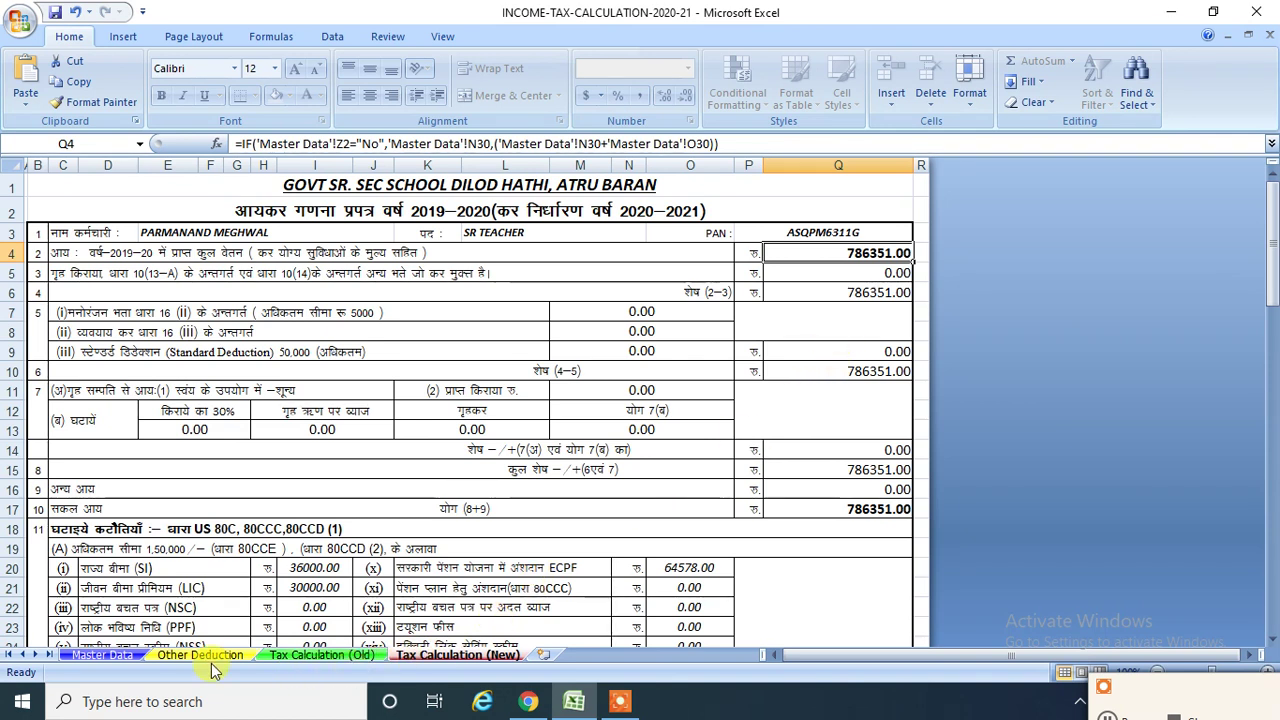
left_click(140, 656)
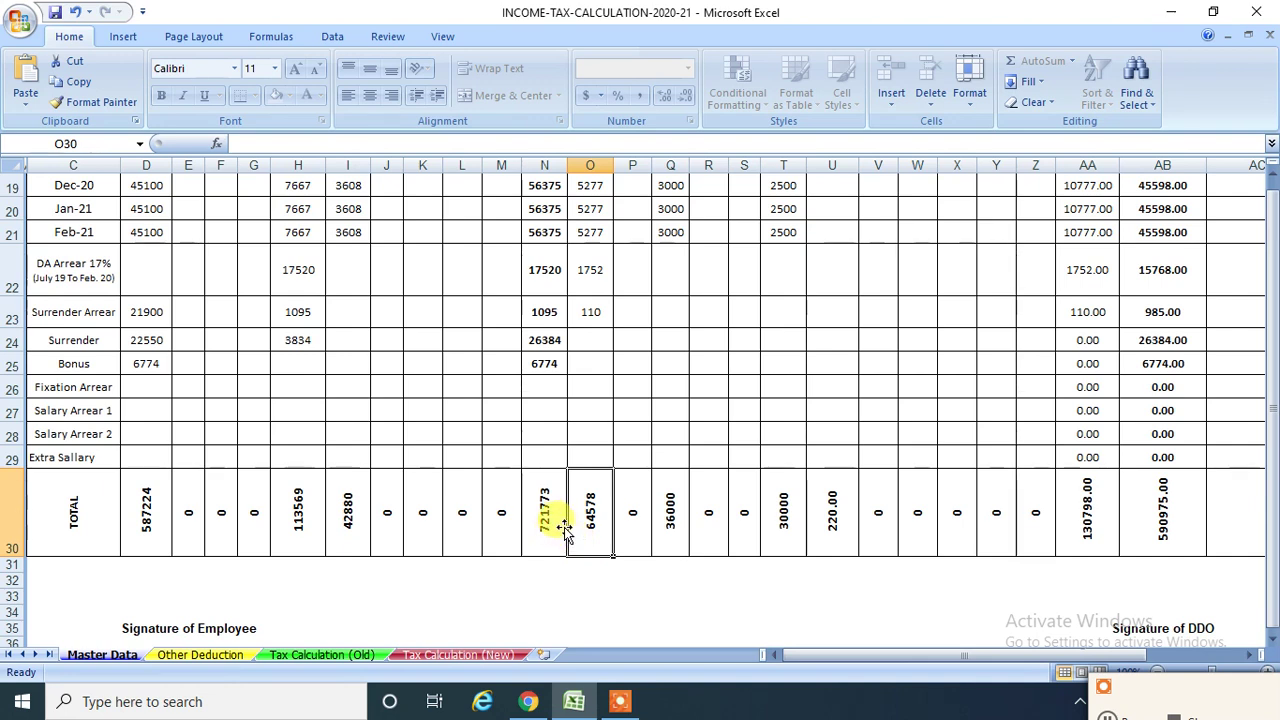
scroll(564, 527, "up", 6)
scroll(564, 527, "down", 5)
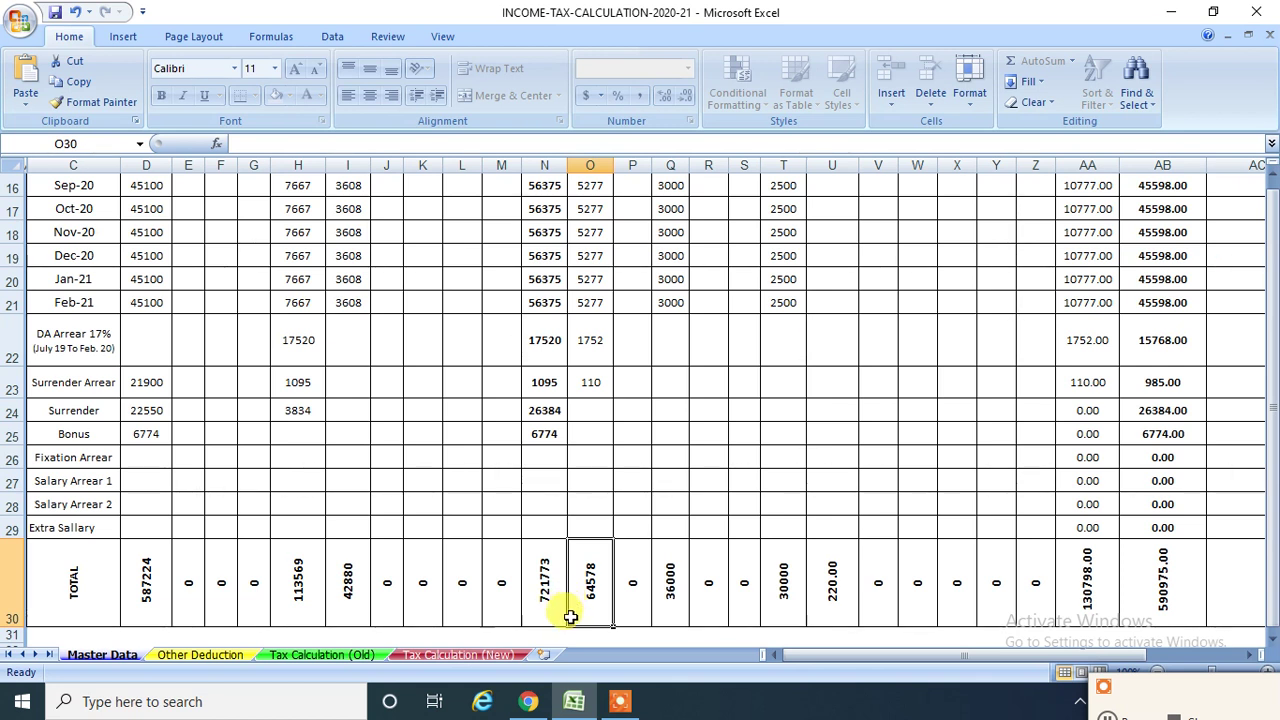
Return to Tax Calculation (New) and check the 80CCD(2) row's 10% salary limit and deduction amount
left_click(430, 655)
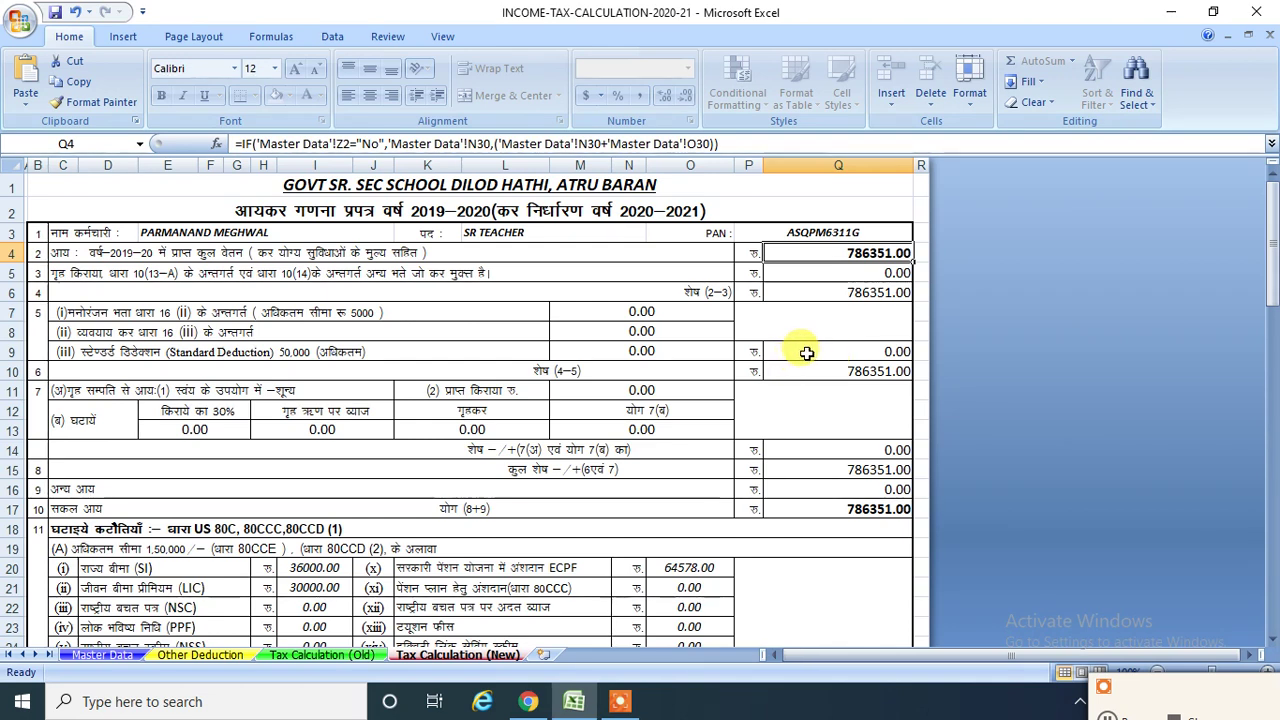
scroll(806, 353, "down", 3)
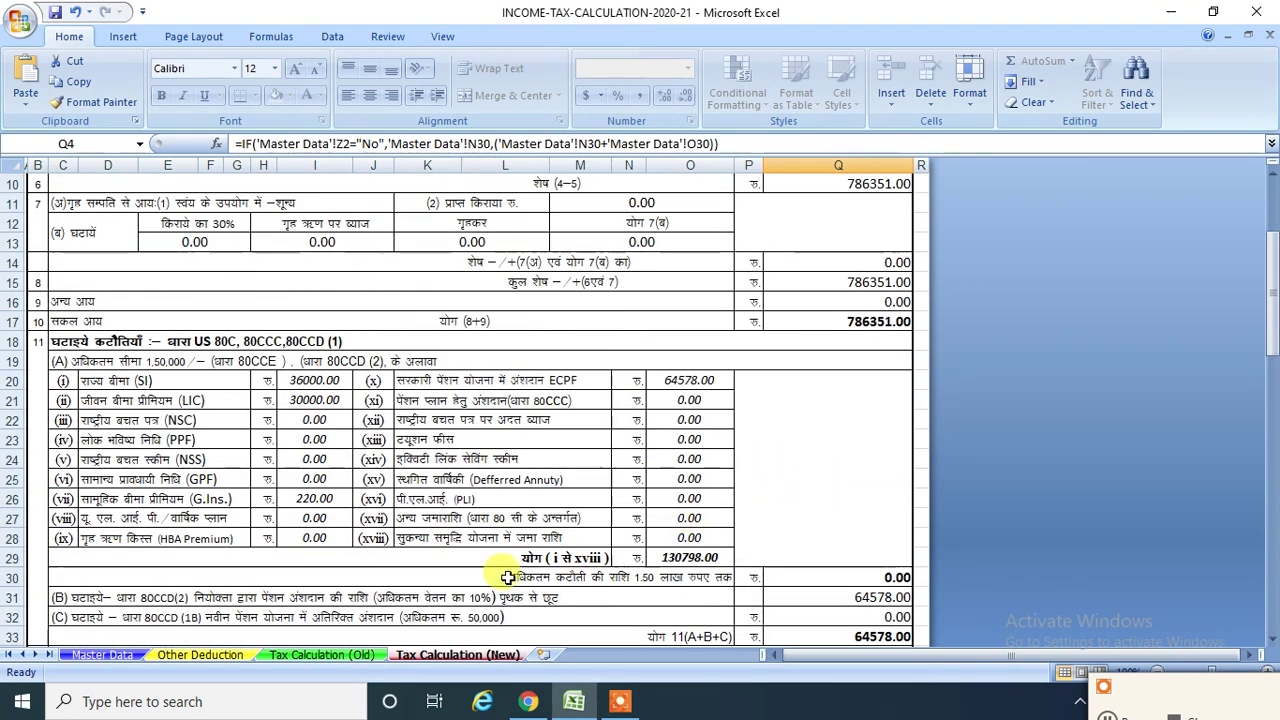
scroll(508, 578, "down", 2)
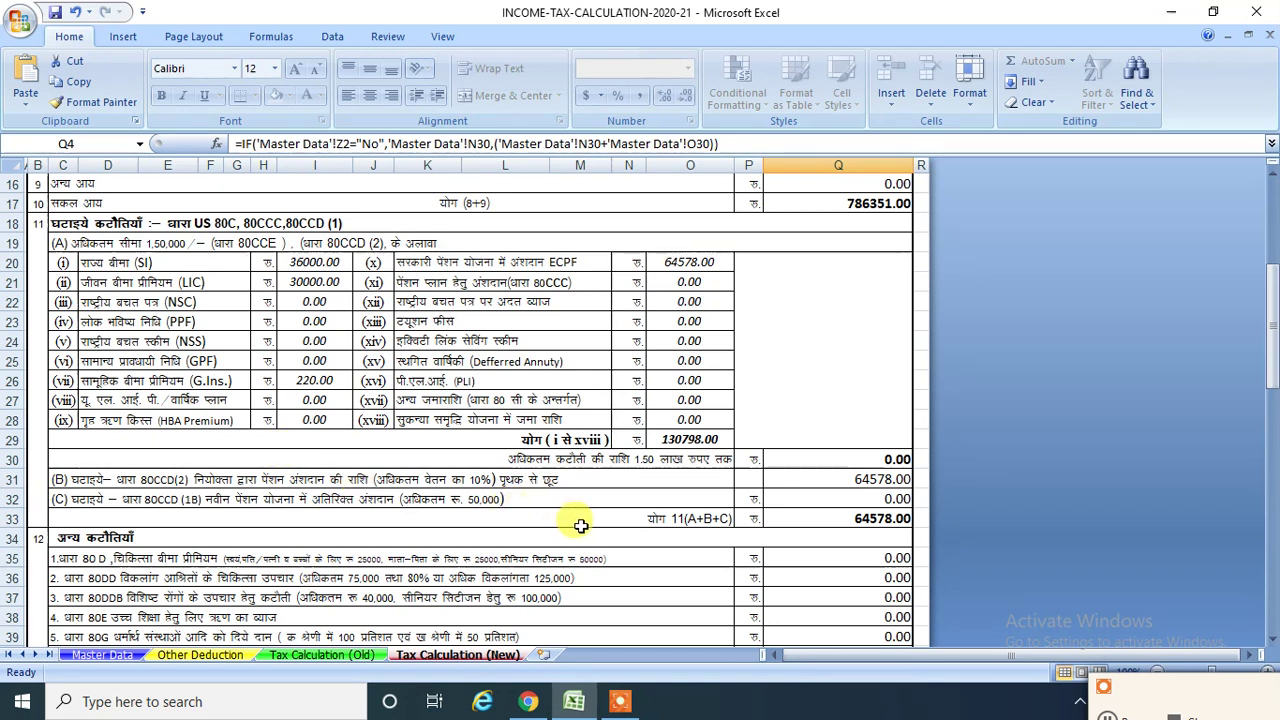
left_click(174, 483)
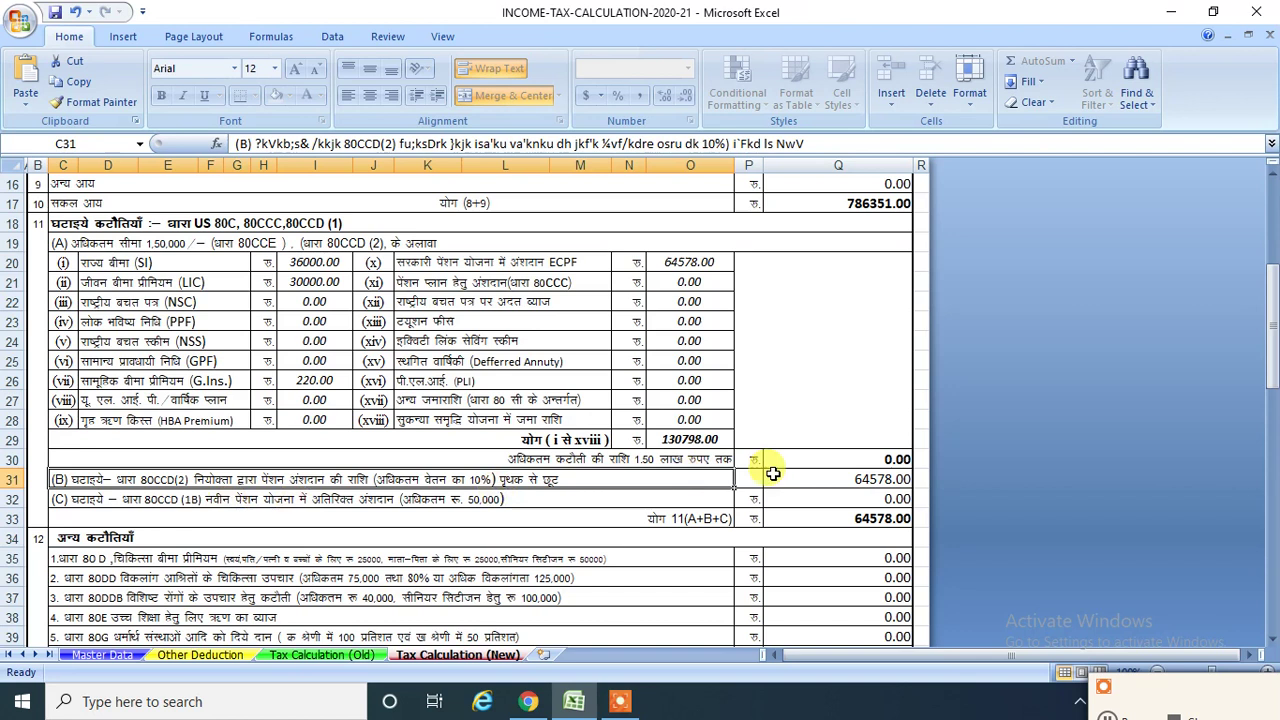
left_click(828, 483)
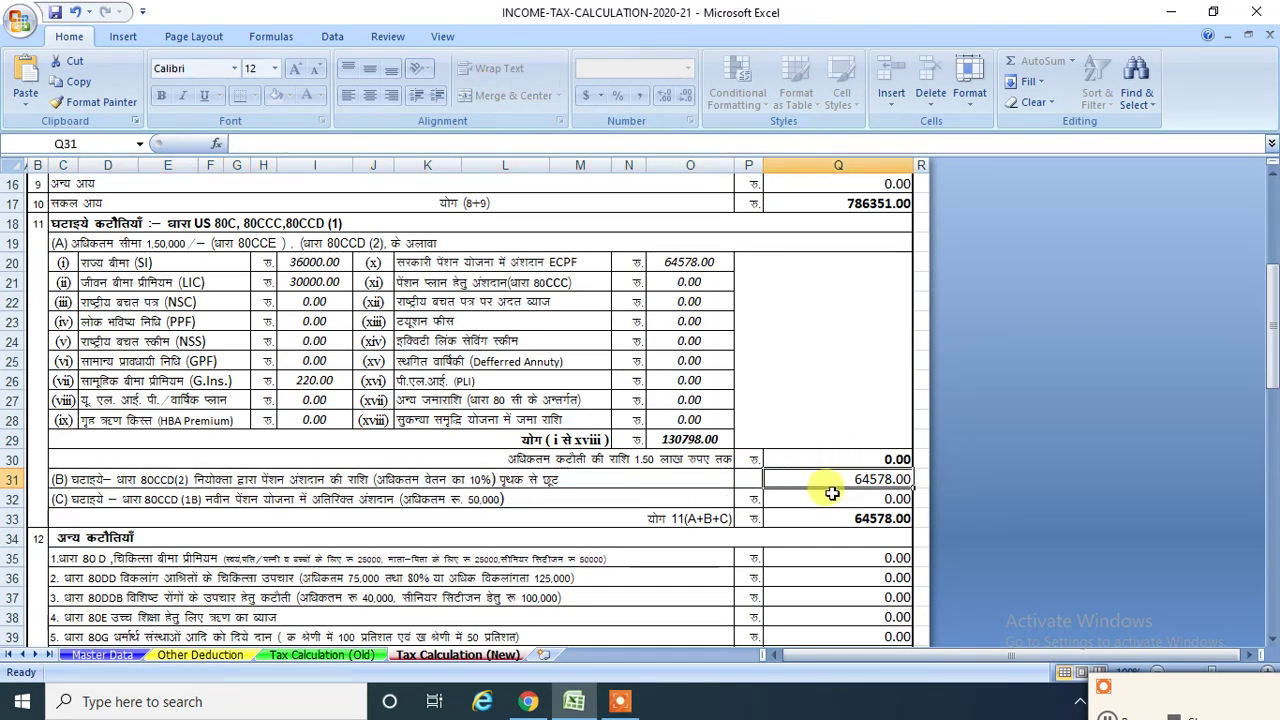
Check the Basic Pay and D.A. totals on Master Data, and return to Tax Calculation (New)
left_click(102, 655)
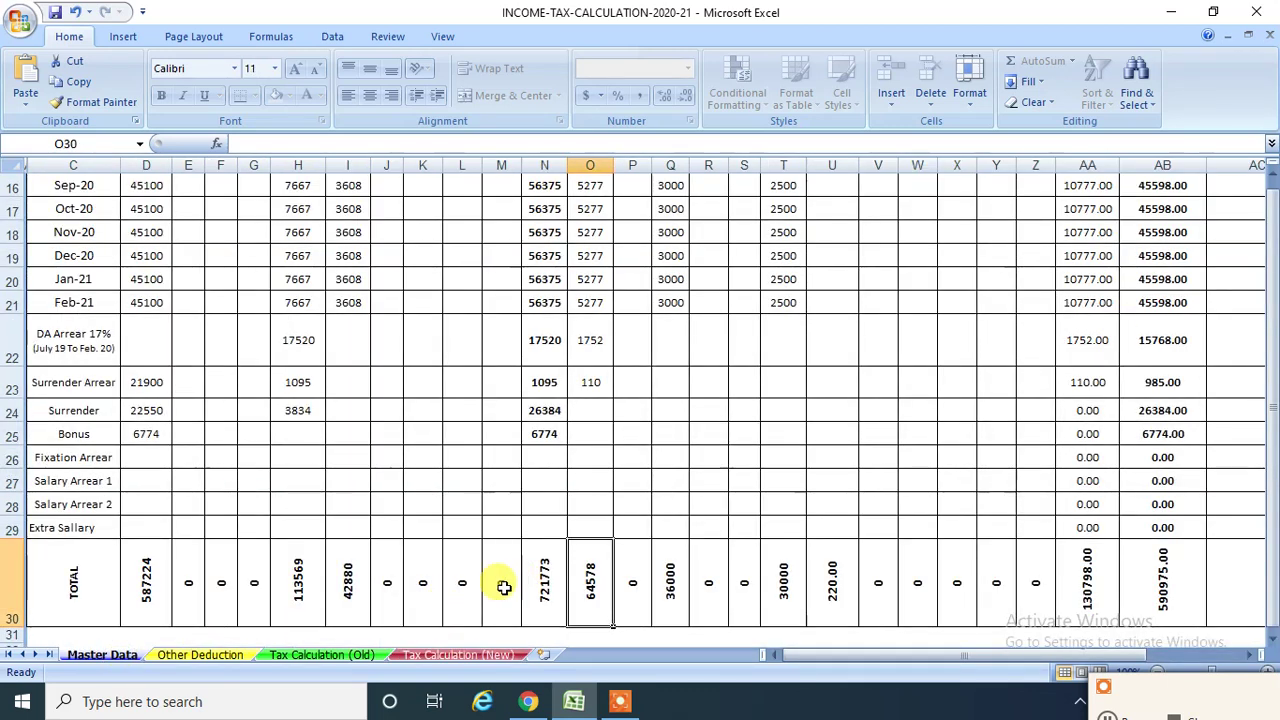
left_click(145, 593)
left_click(305, 594)
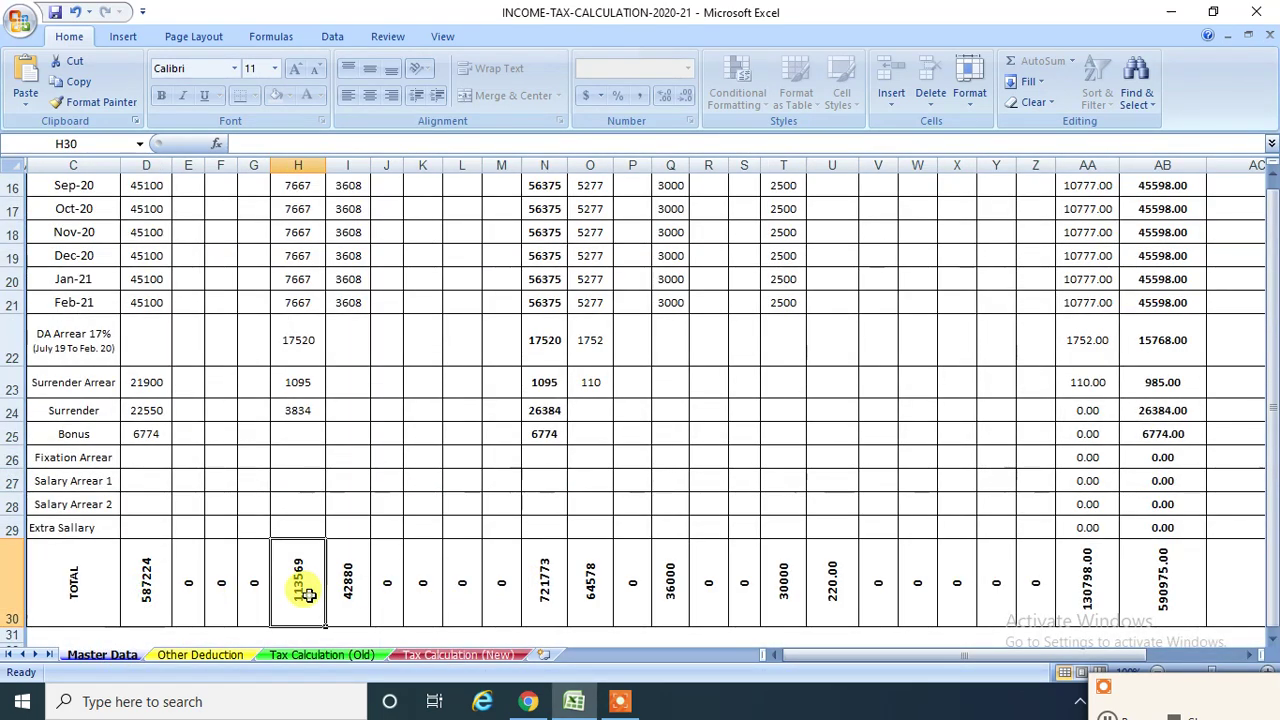
left_click(457, 655)
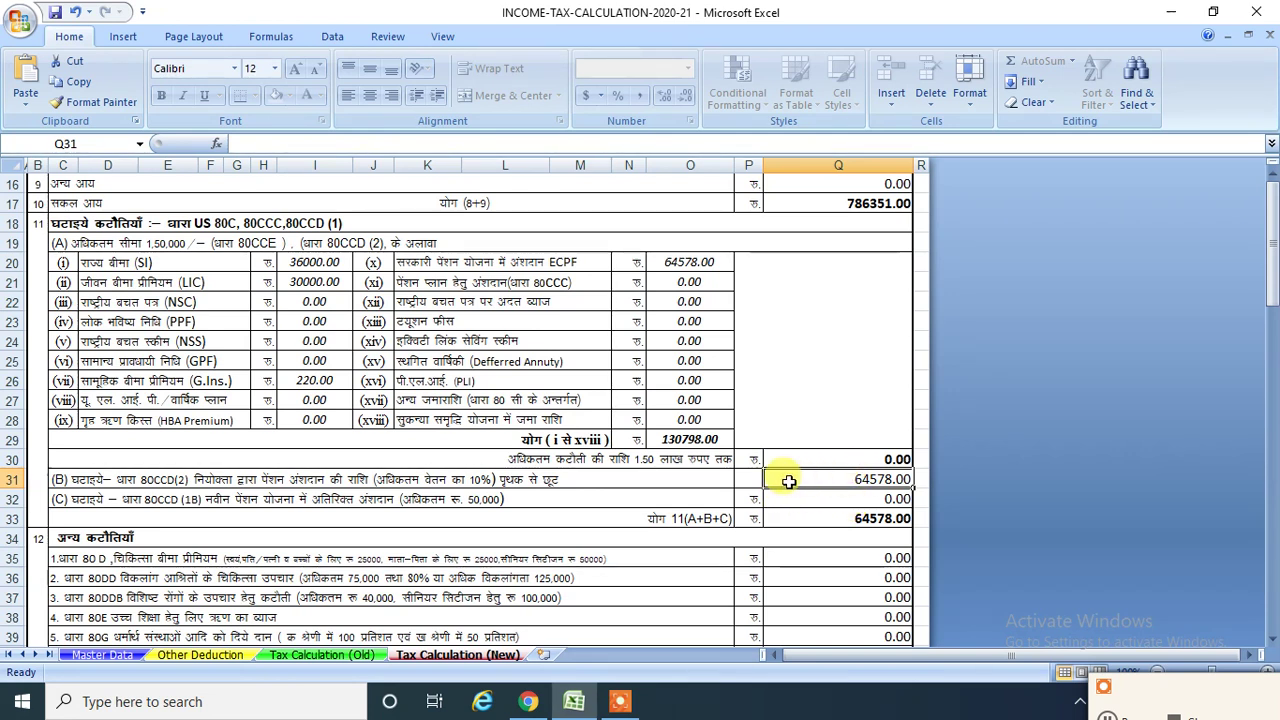
Check the new regime's total deductions, rounded taxable income and 5% slab tax cells
scroll(854, 483, "down", 1)
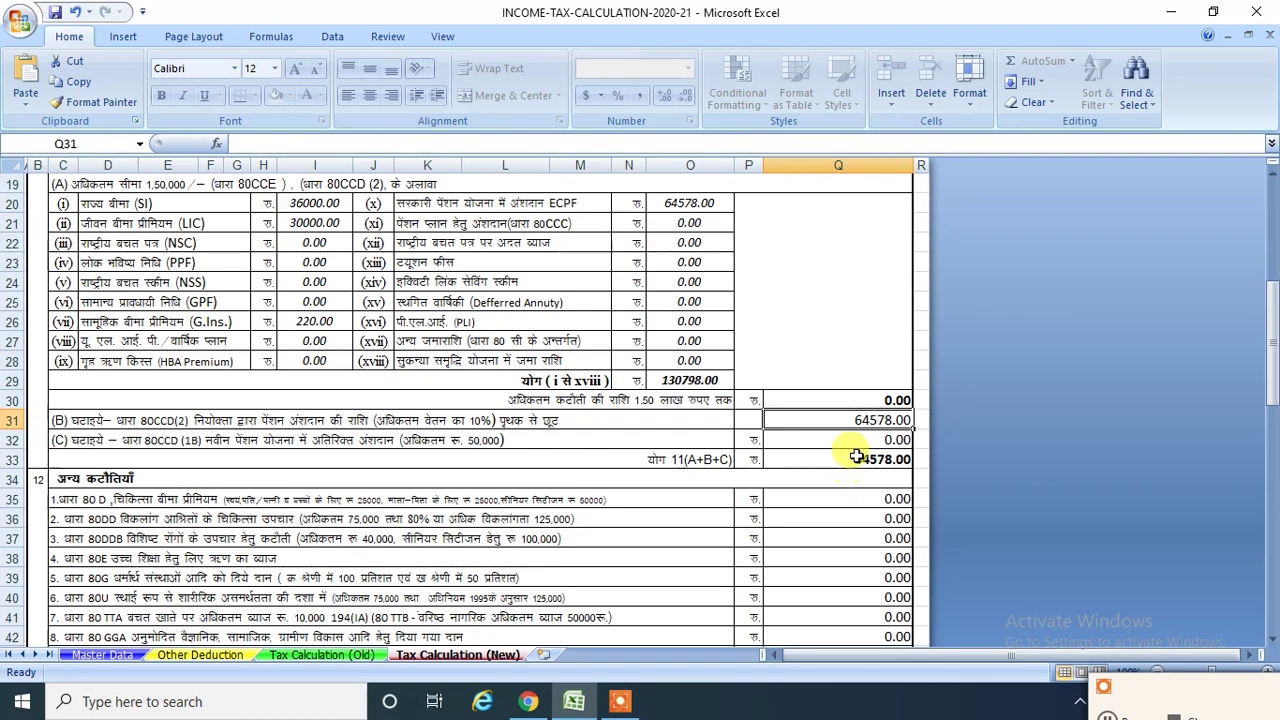
scroll(849, 483, "down", 4)
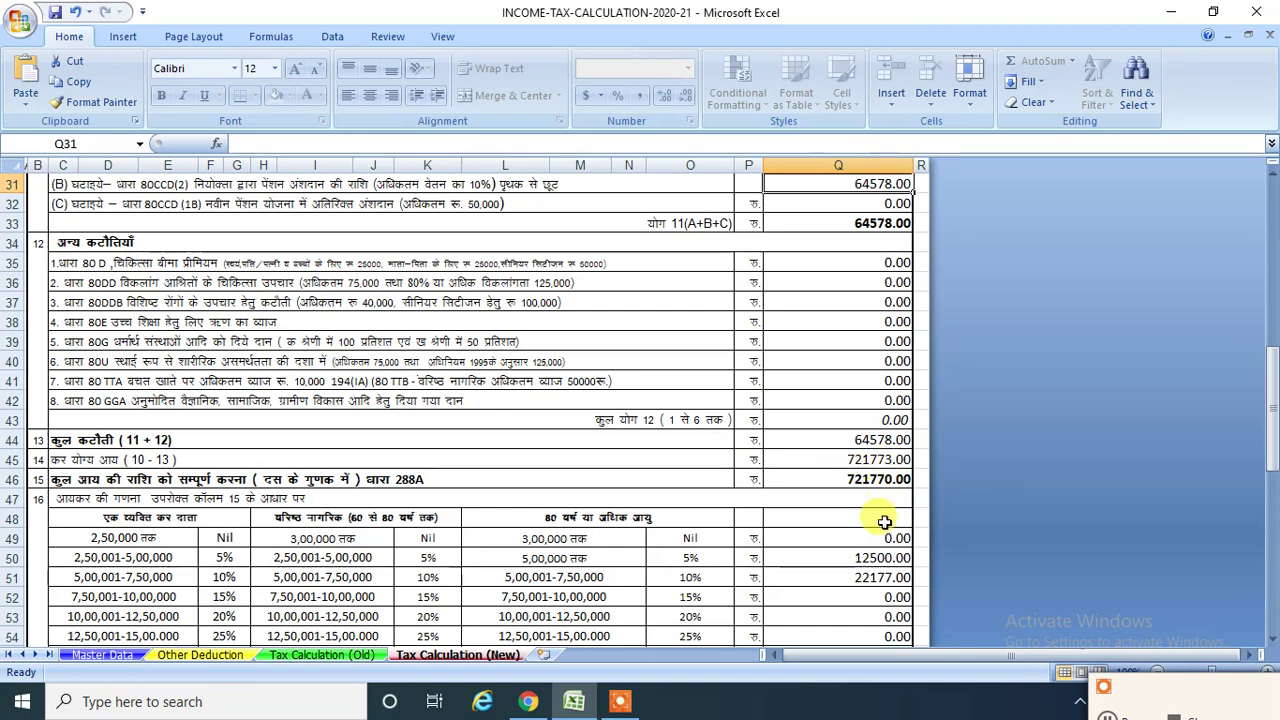
scroll(884, 533, "down", 2)
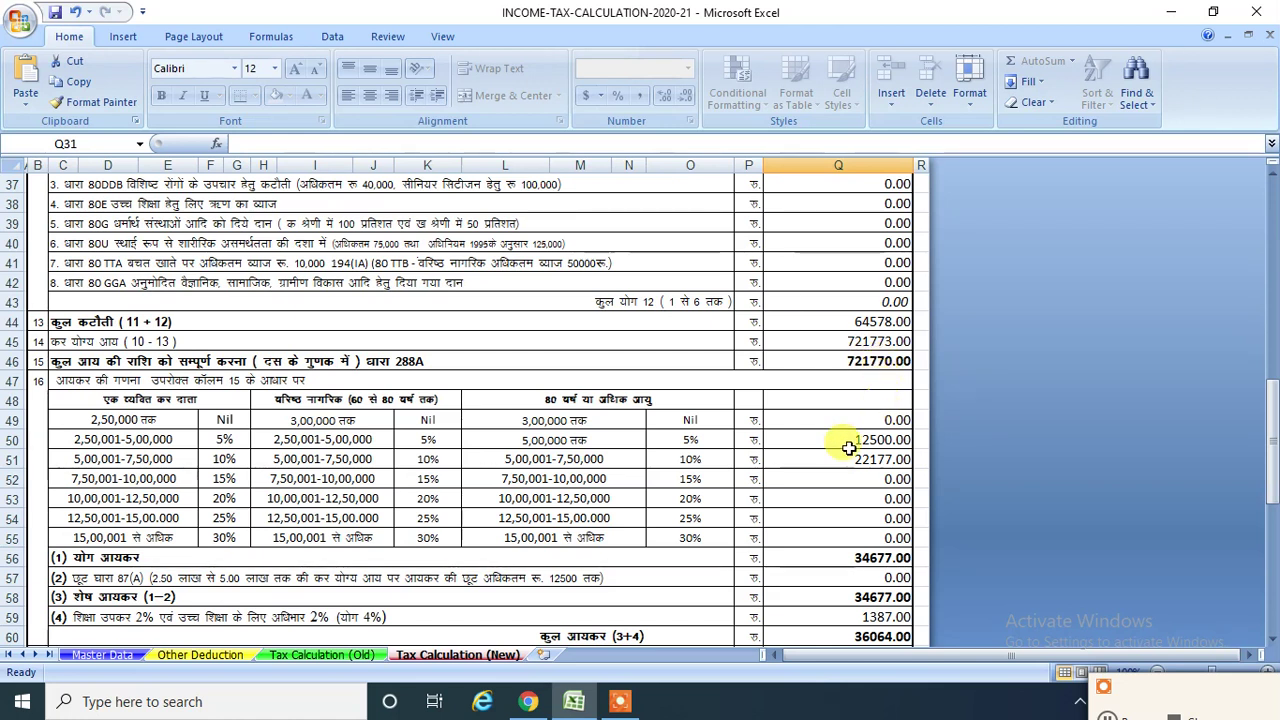
scroll(567, 459, "down", 1)
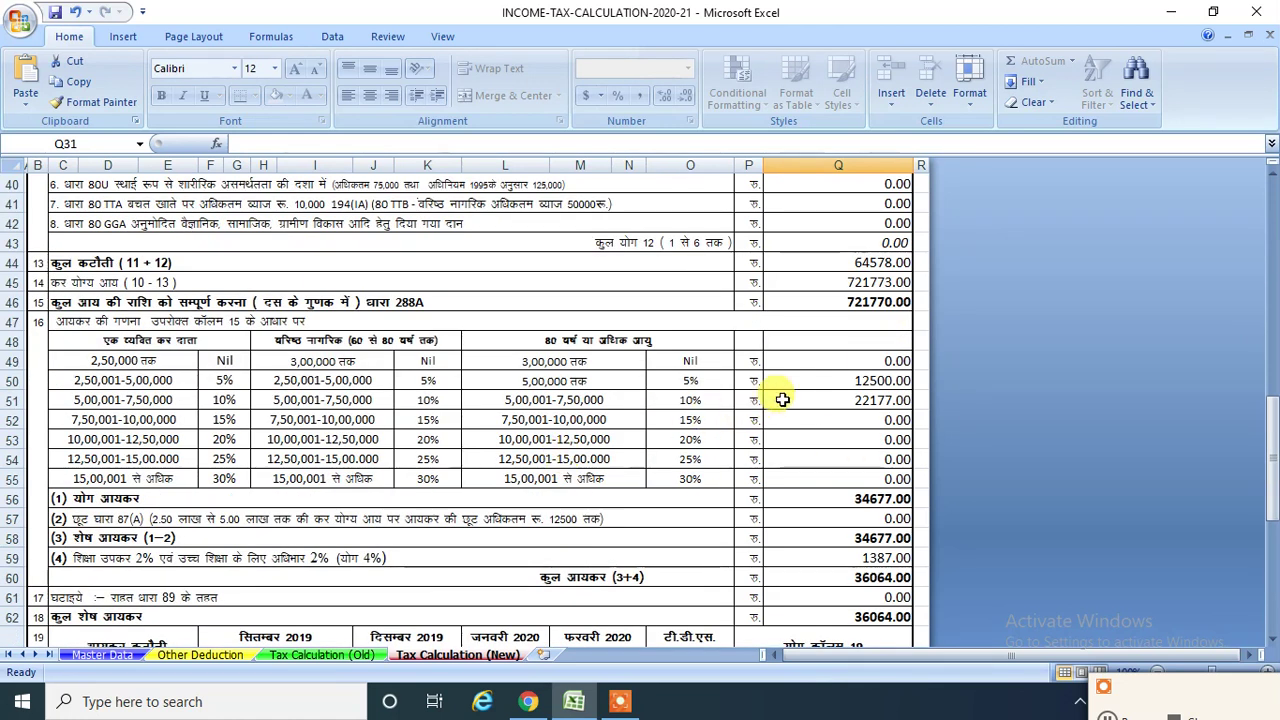
left_click(822, 380)
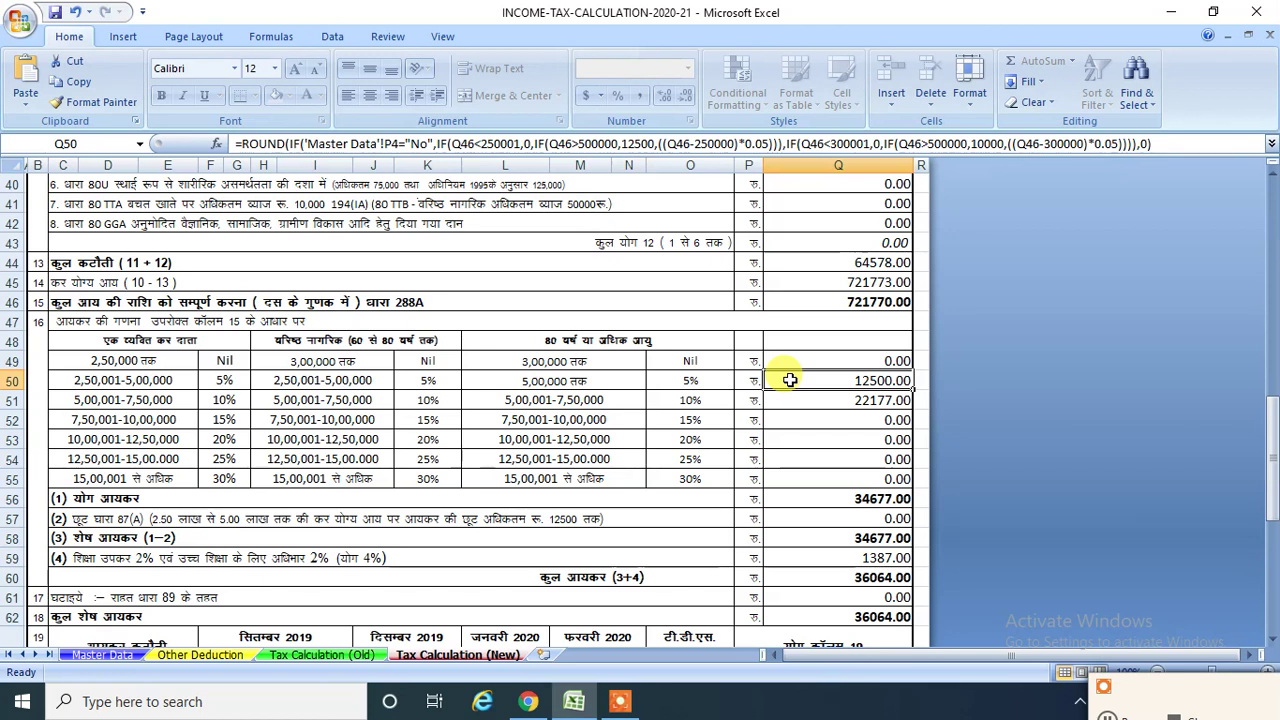
left_click(826, 309)
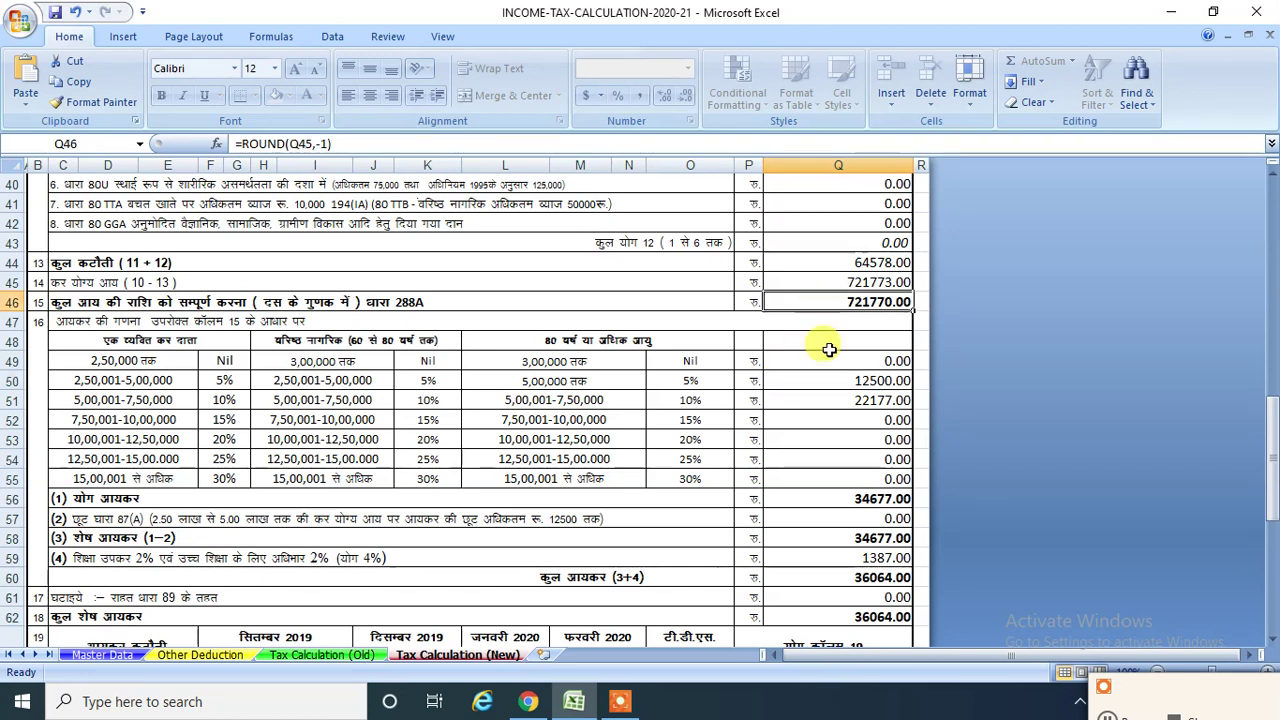
left_click(831, 386)
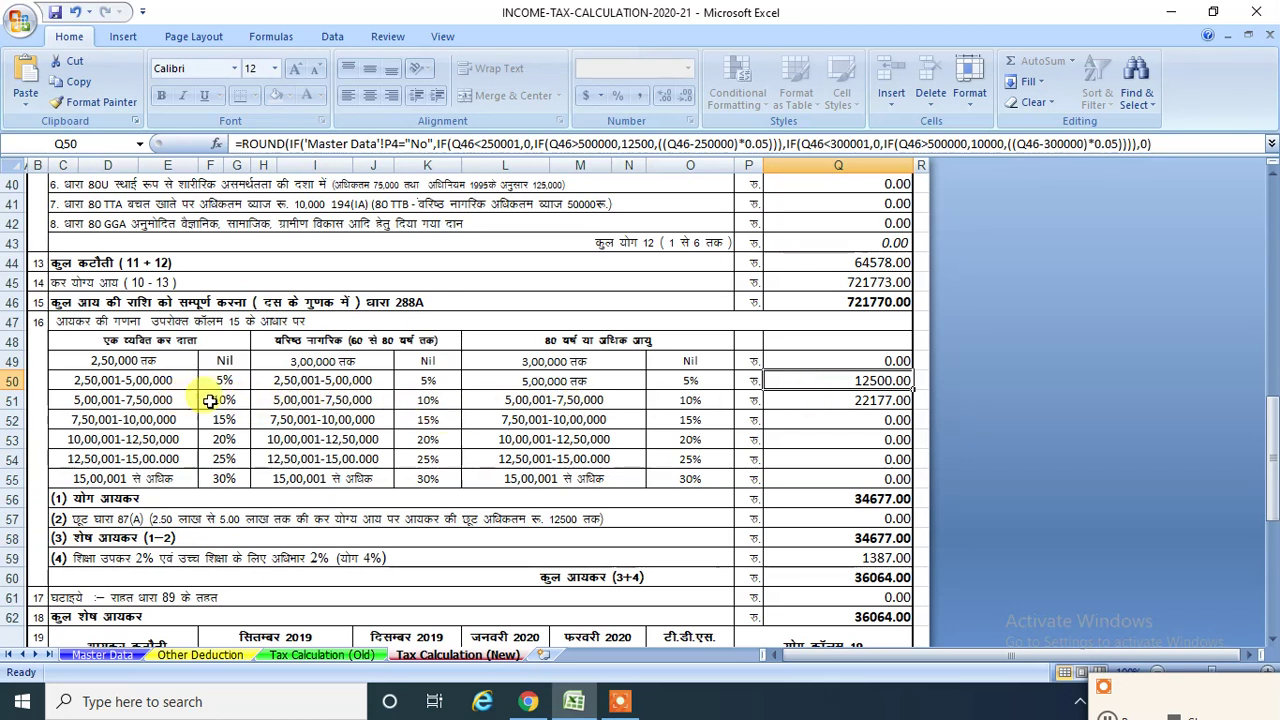
Check the 5,00,001-7,50,000 slab row and the total tax, cess and Income Tax Payable rows
left_click(634, 399)
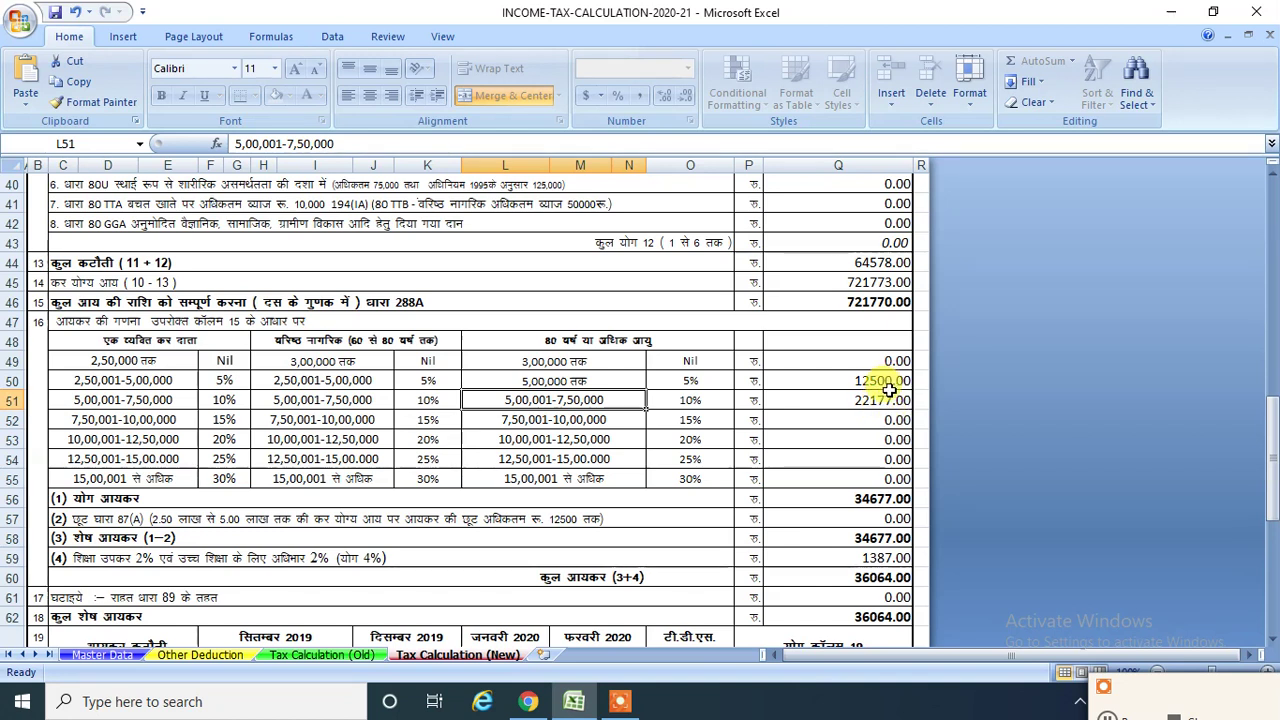
scroll(885, 420, "down", 1)
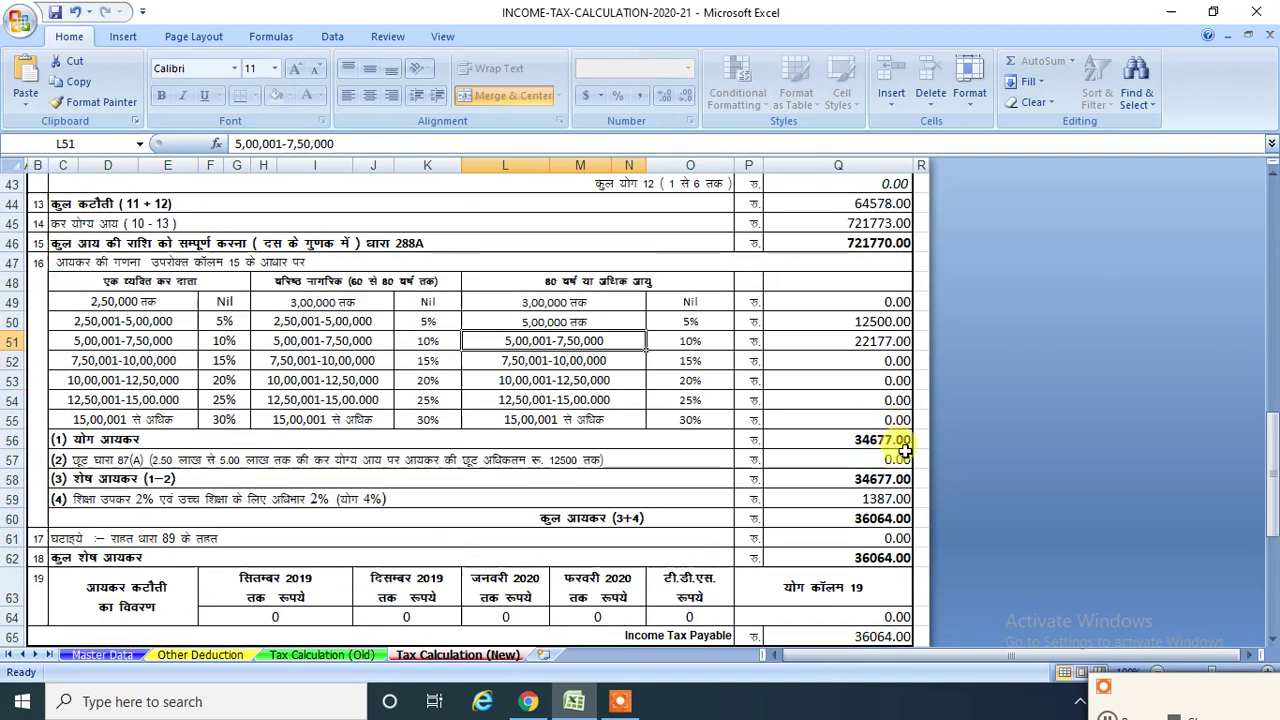
scroll(903, 451, "down", 1)
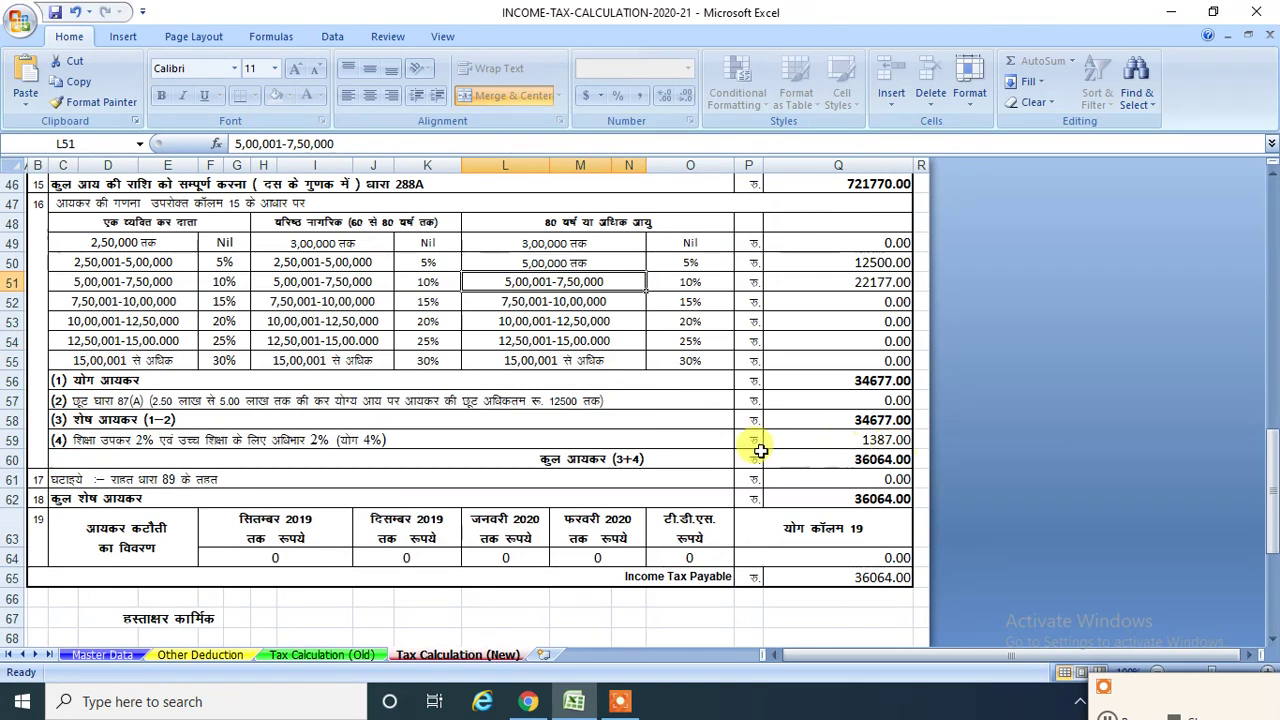
Check the 4% cess and remaining tax cells, and compare them with the 2020-2021 slab table on the Chrome page
left_click(851, 441)
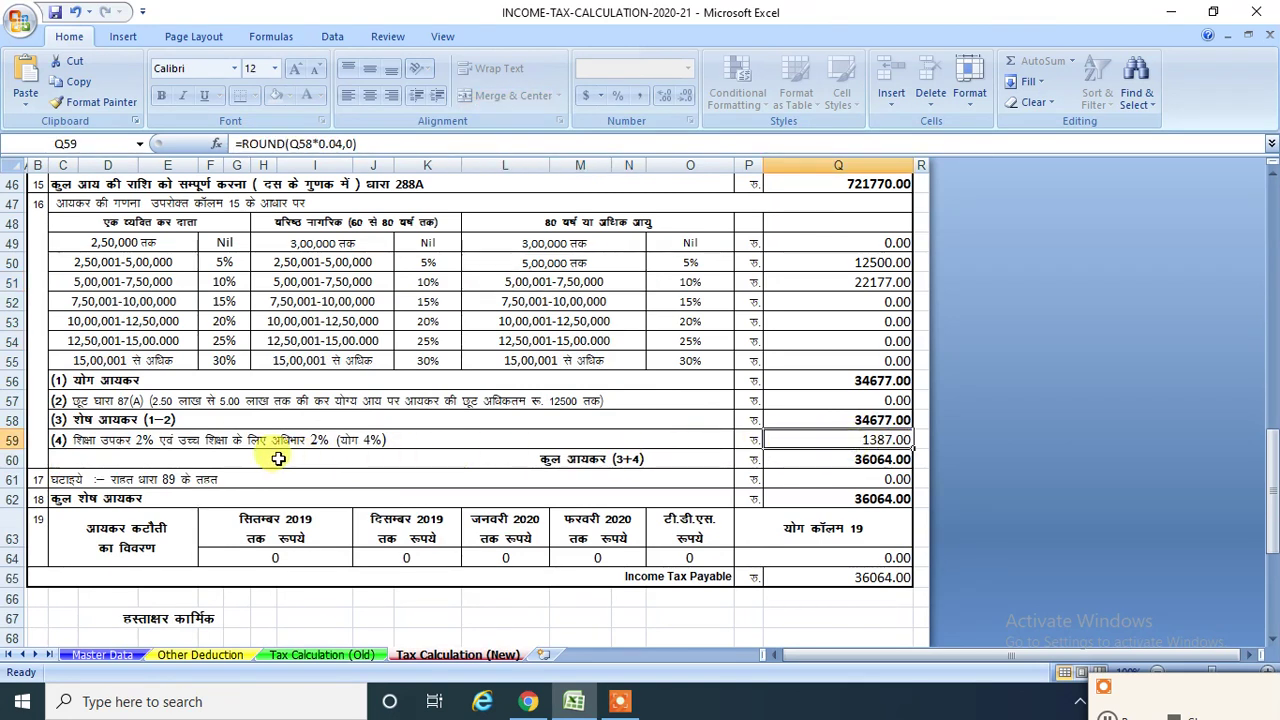
left_click(442, 437)
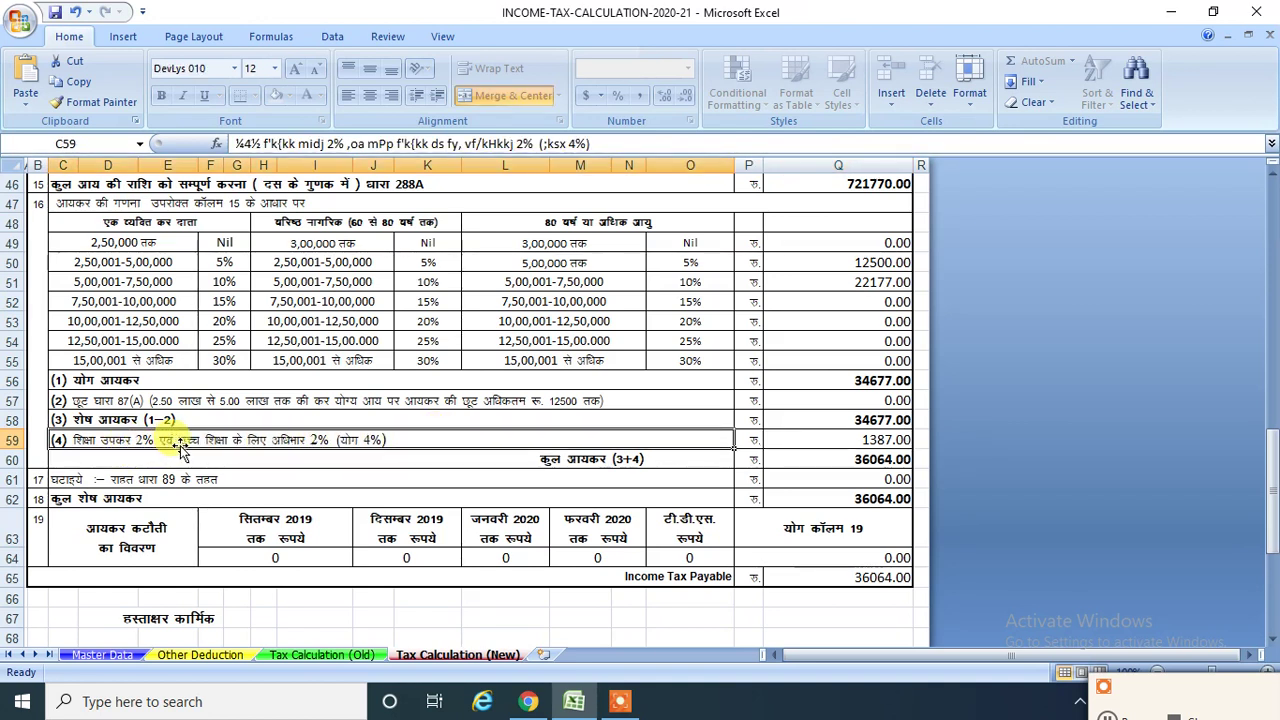
left_click(852, 438)
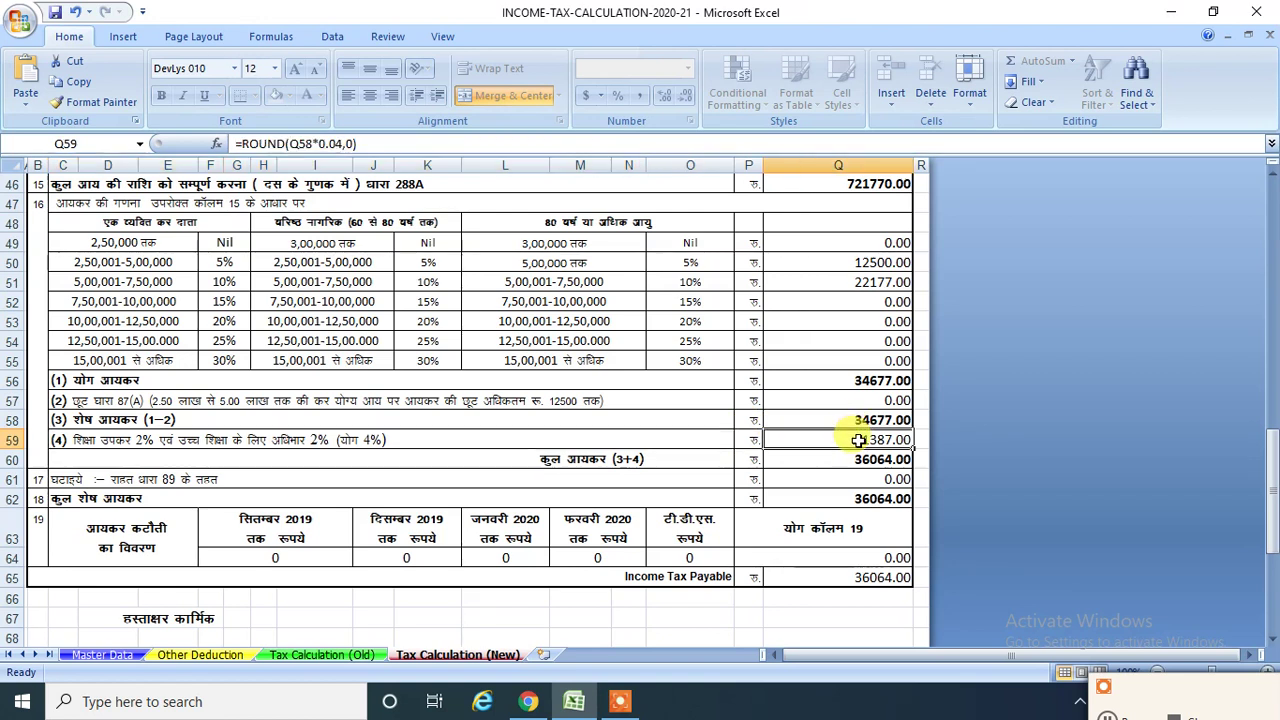
left_click(852, 500)
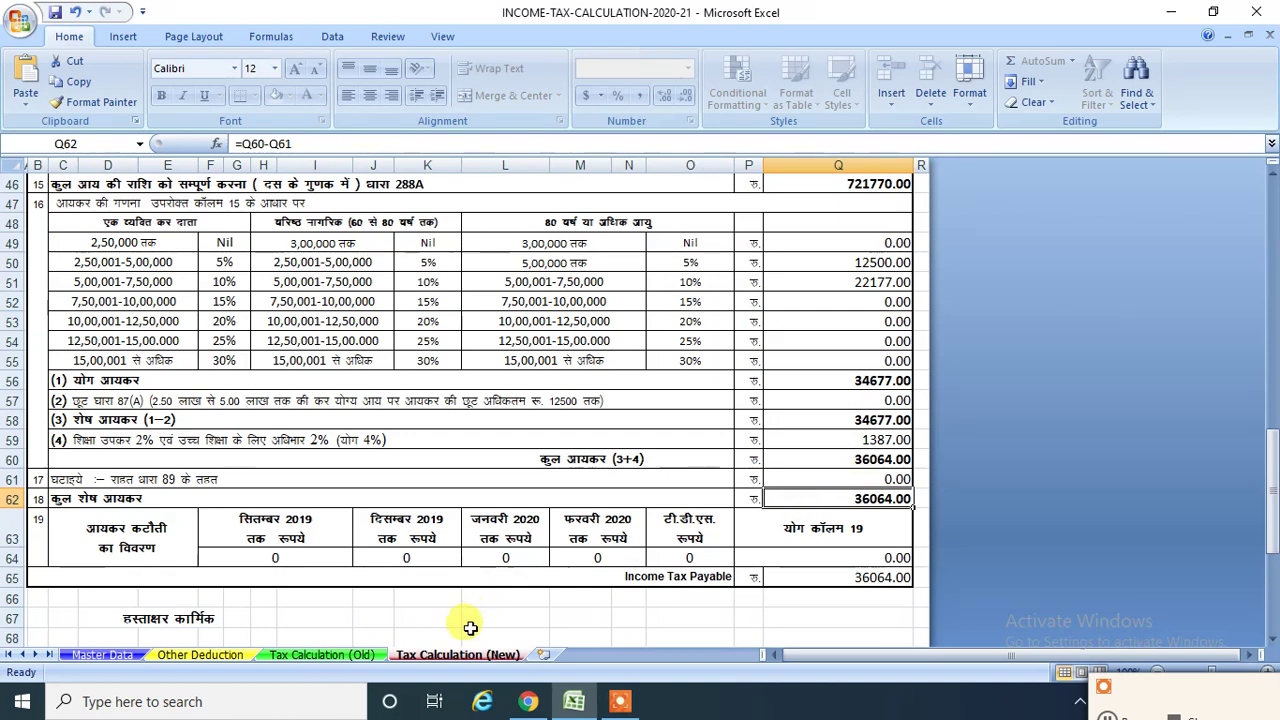
left_click(517, 704)
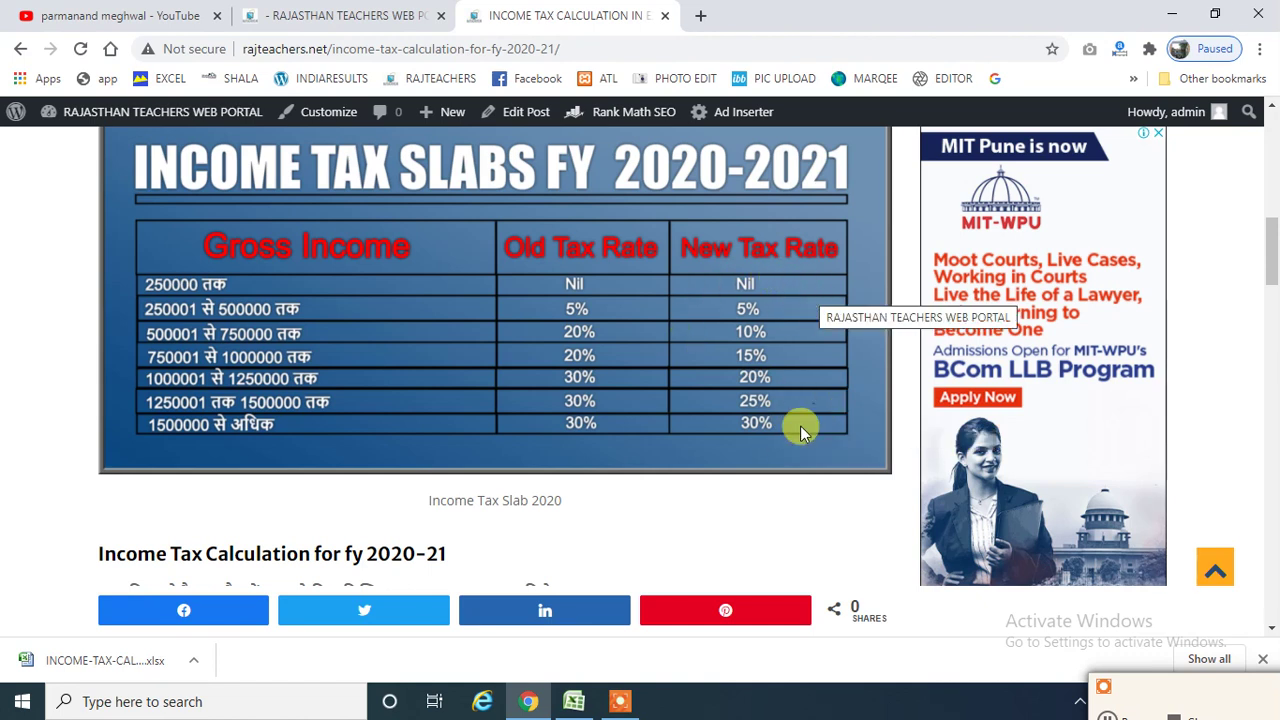
left_click(574, 701)
Recheck the 80CCD(2) employer pension contribution row and its deduction cell on Tax Calculation (New)
scroll(758, 425, "up", 15)
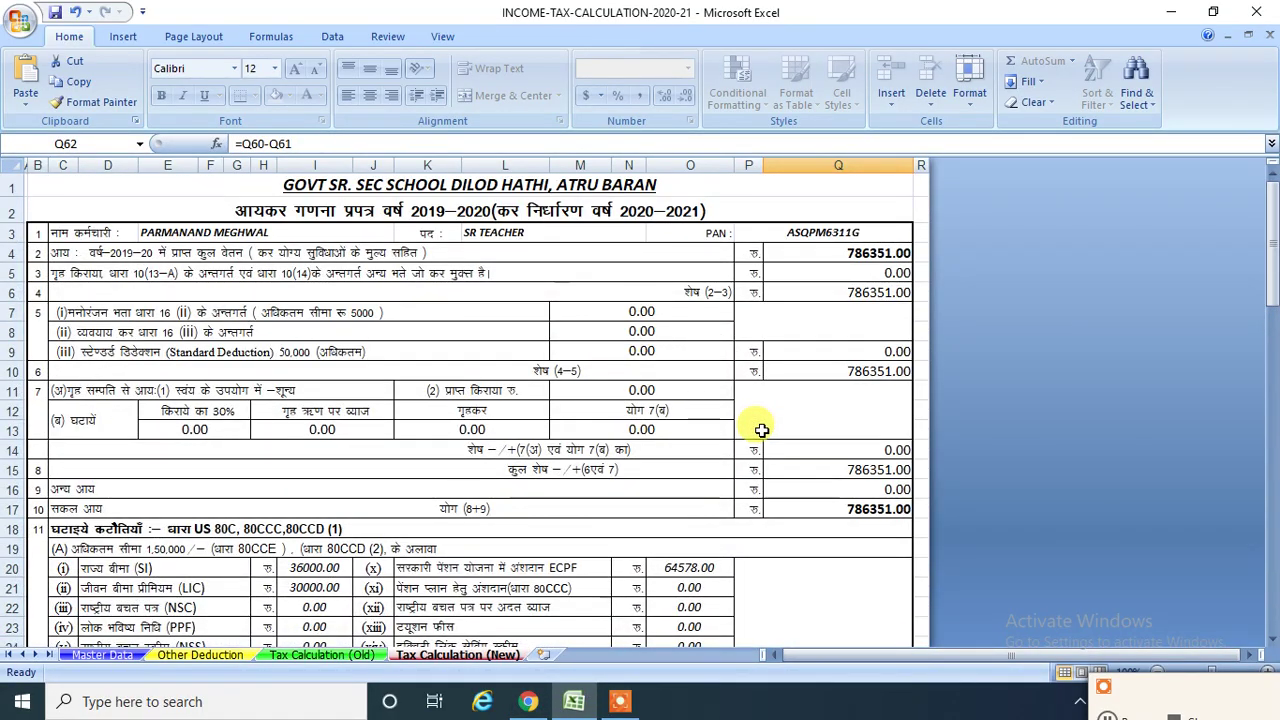
scroll(761, 430, "down", 2)
scroll(761, 430, "down", 3)
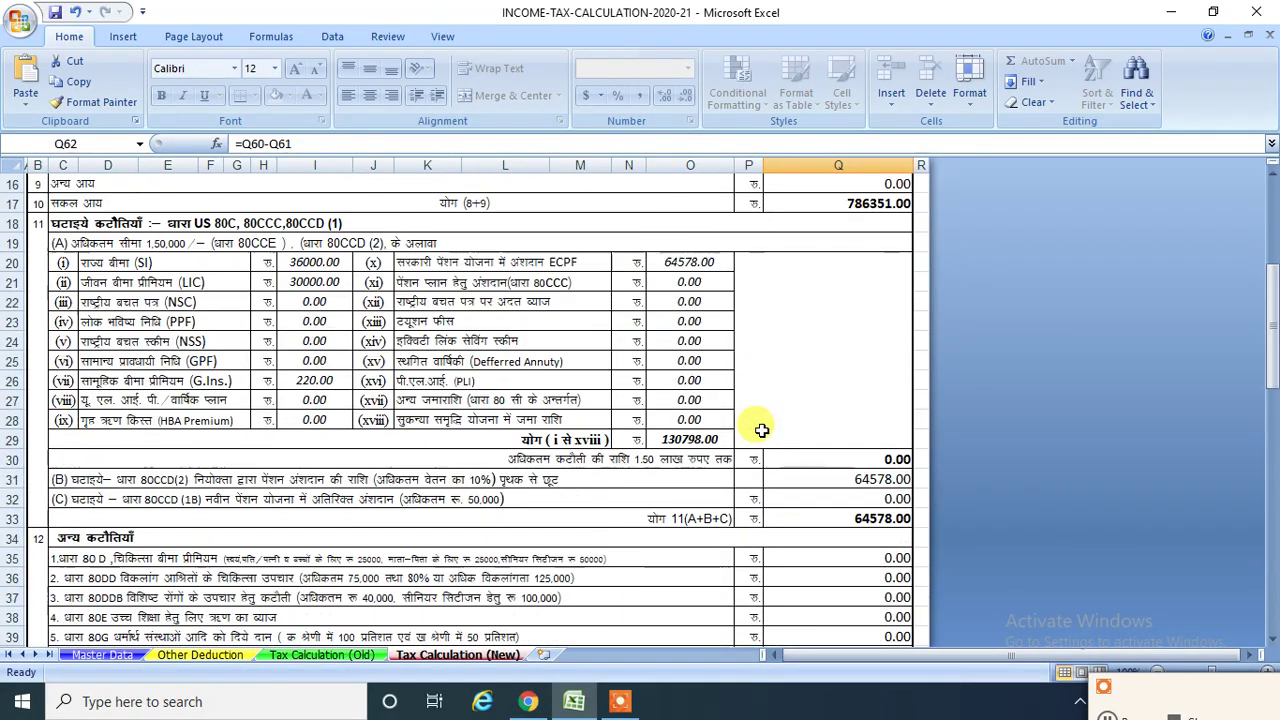
left_click(845, 482)
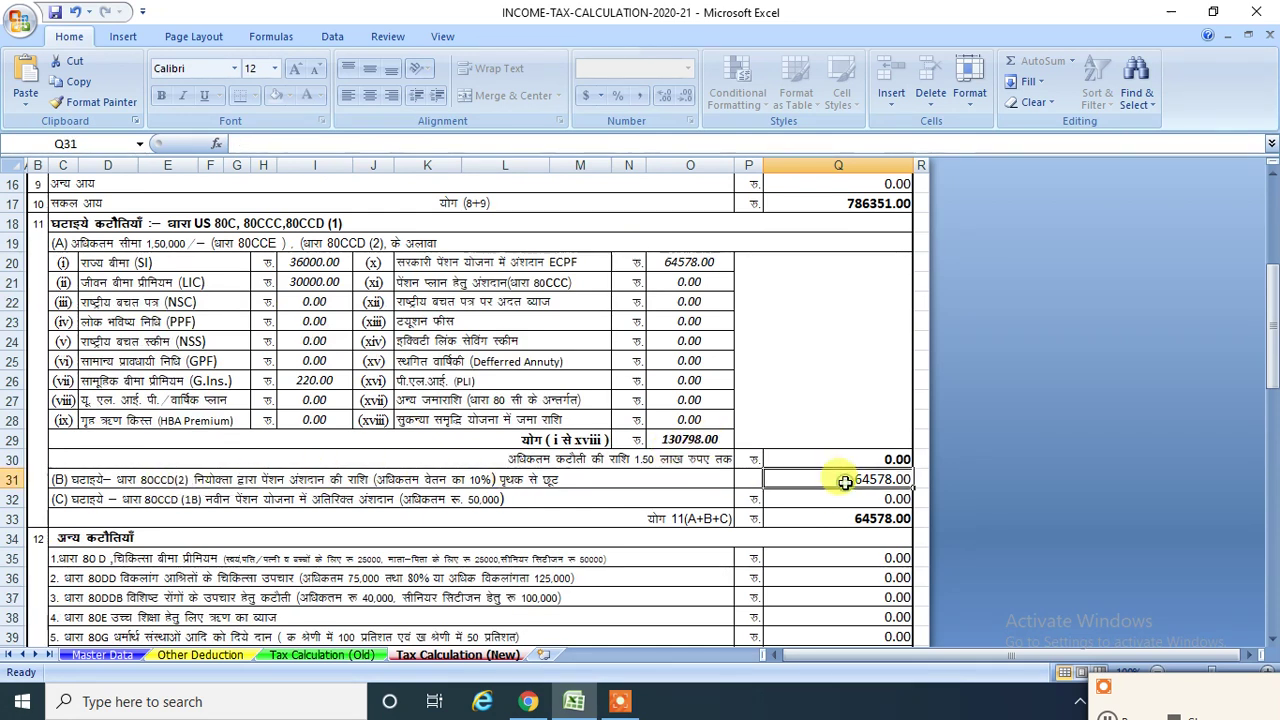
left_click(520, 480)
left_click(830, 482)
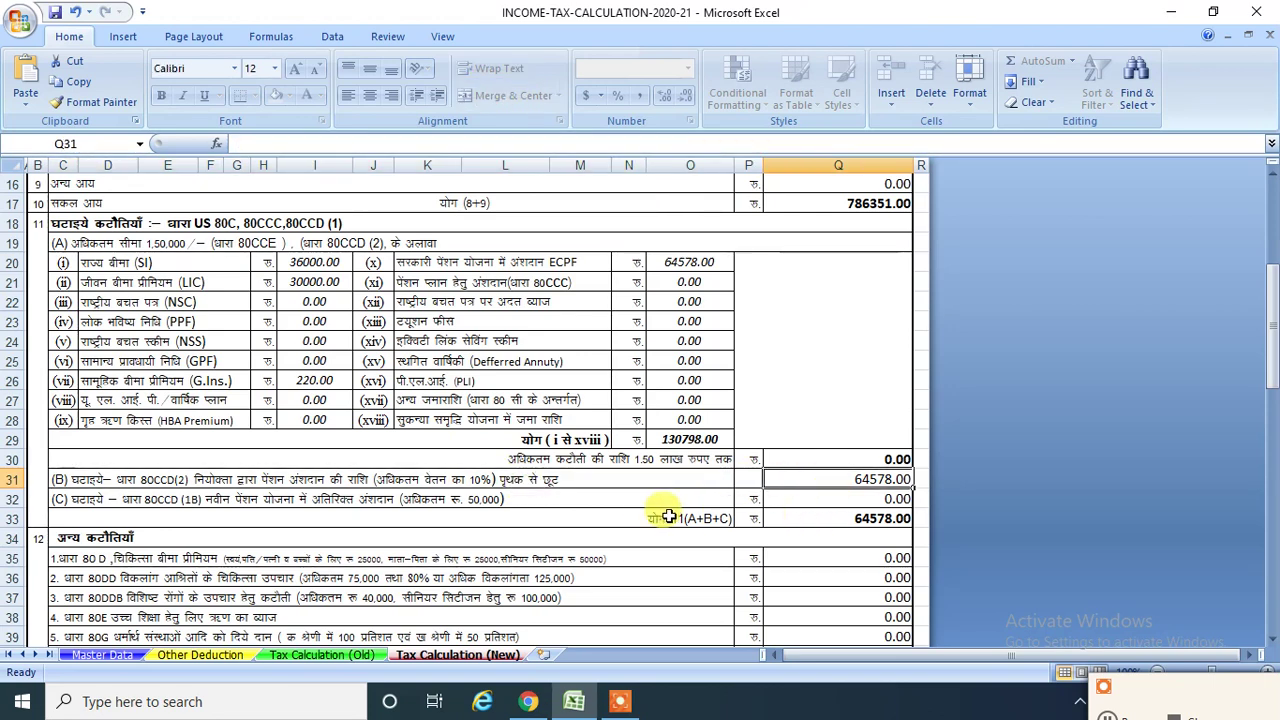
scroll(655, 520, "down", 2)
scroll(570, 580, "up", 5)
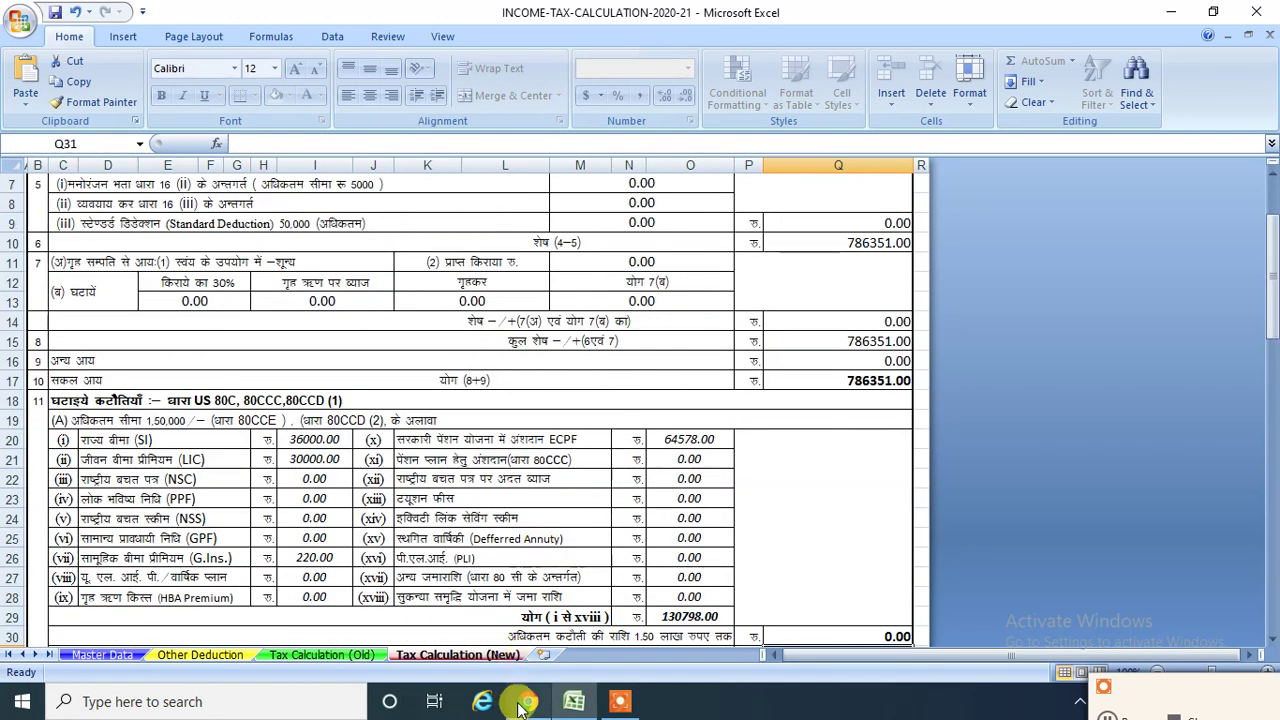
Switch to Chrome and read the slab rates, the new-regime exemptions and the calculation links on the income tax page
left_click(522, 704)
scroll(672, 448, "up", 4)
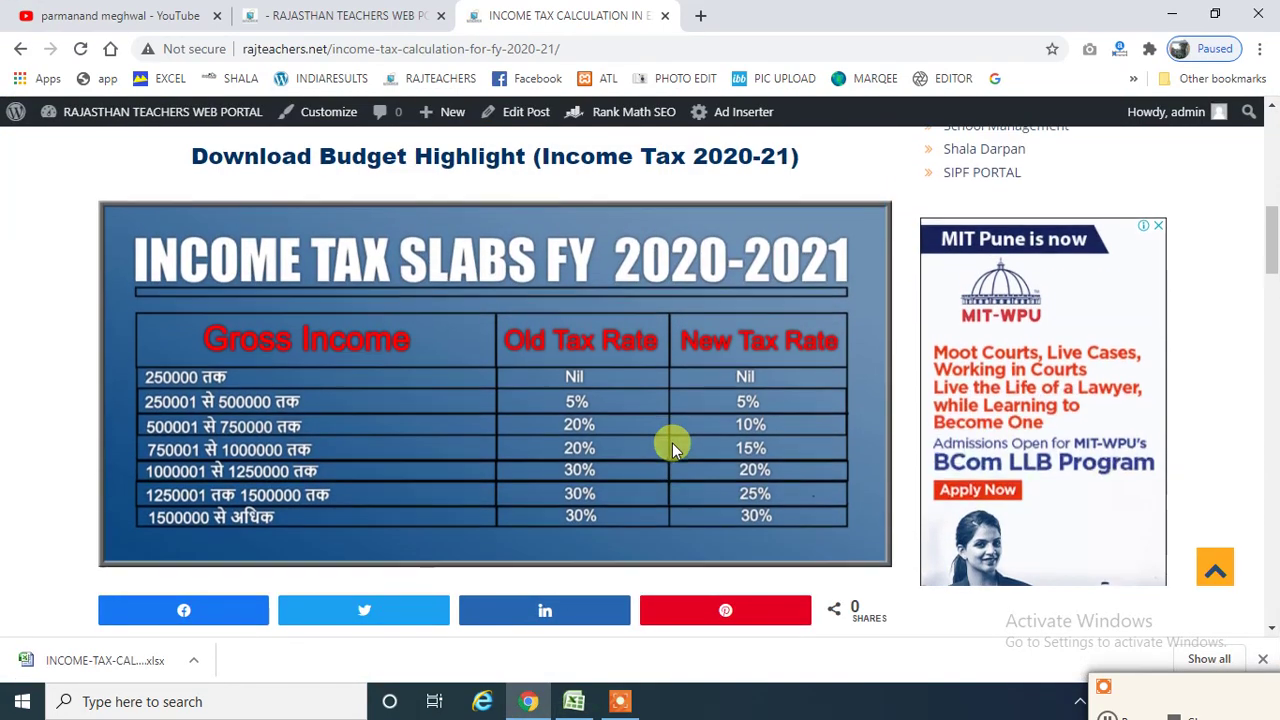
scroll(672, 448, "down", 4)
scroll(672, 448, "down", 3)
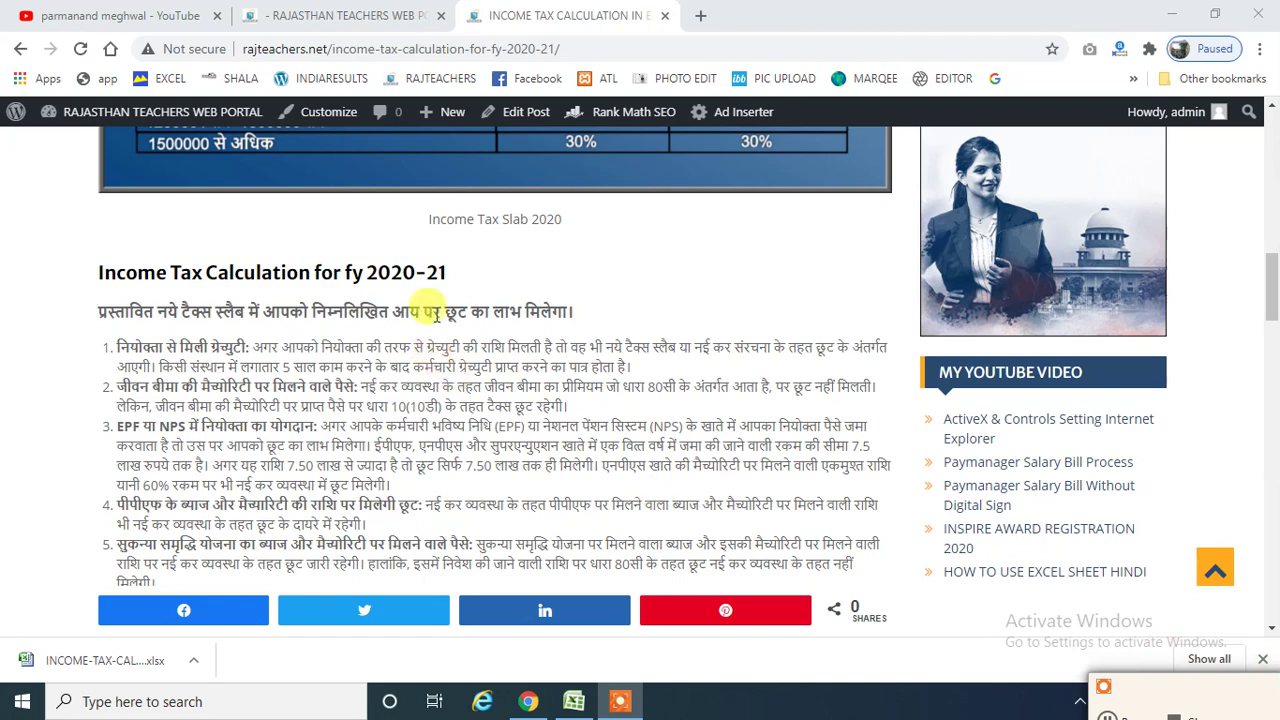
scroll(443, 290, "down", 3)
scroll(443, 292, "down", 2)
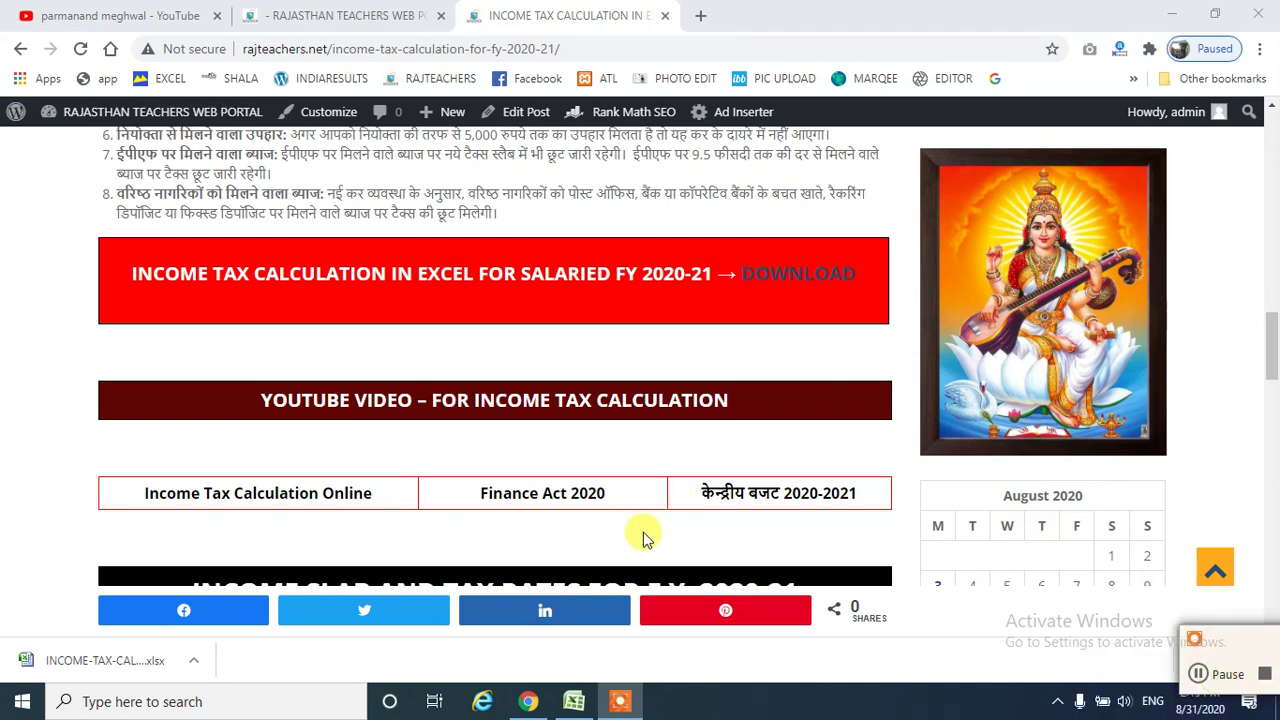
scroll(486, 463, "down", 3)
scroll(200, 240, "up", 3)
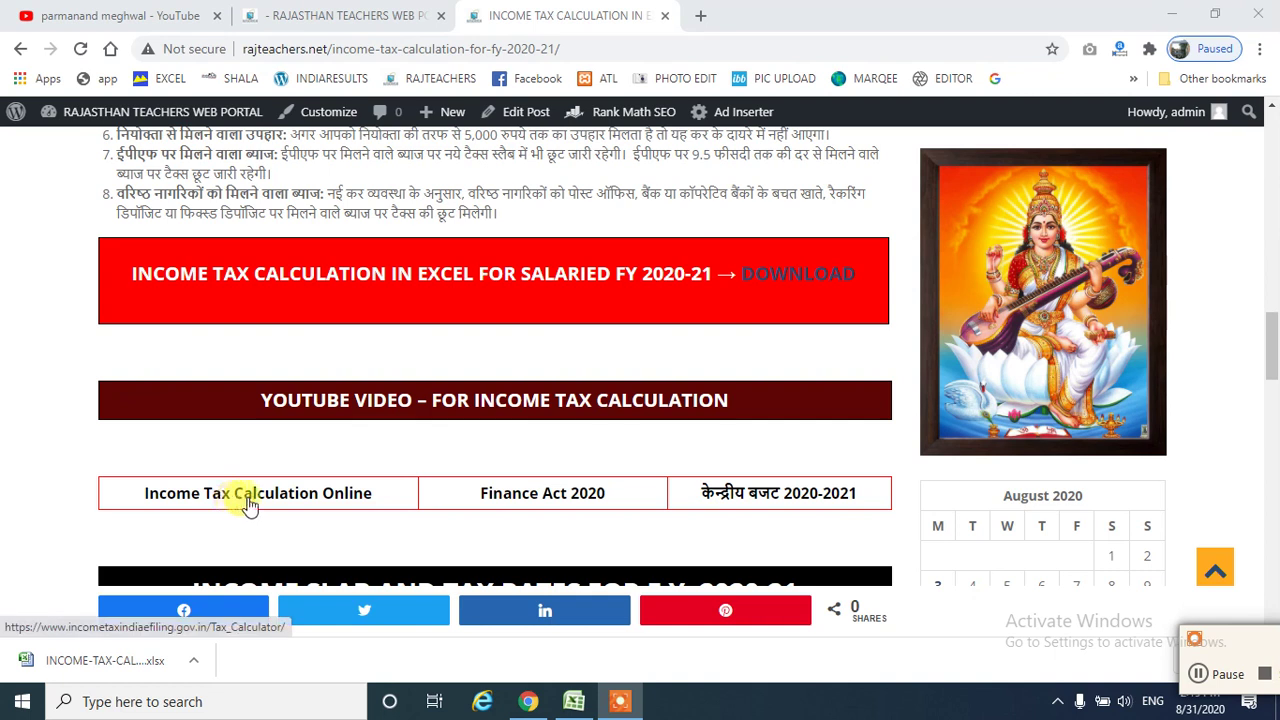
Open the Income Tax Calculation Online link and close the downloads bar
left_click(358, 500)
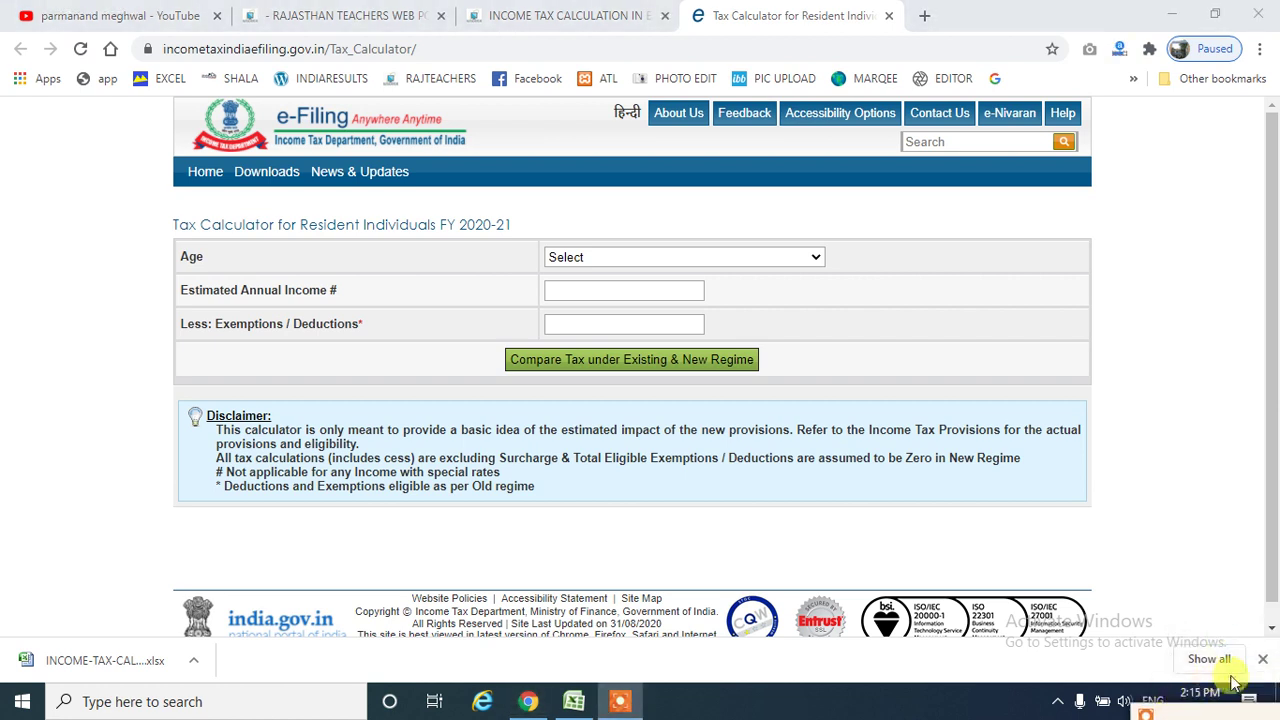
left_click(1262, 661)
left_click(1232, 716)
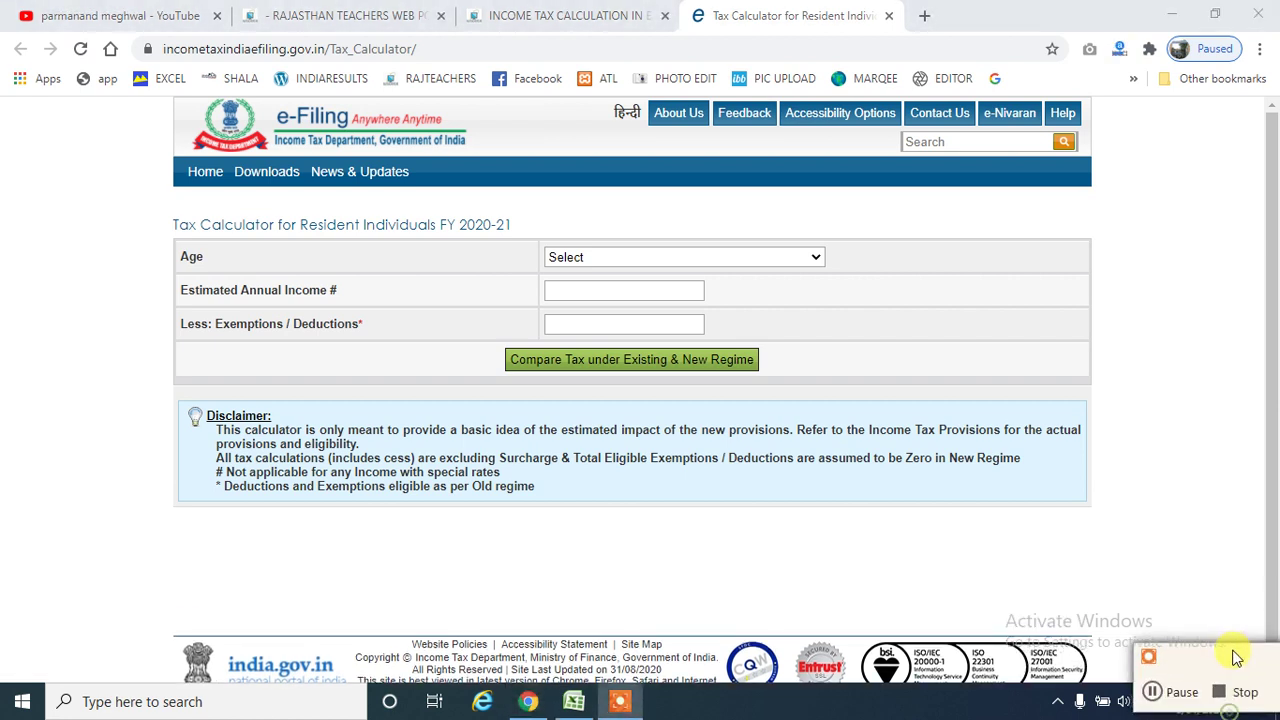
Set the tax calculator's age to Below 60 years (Normal Citizen)
left_click(595, 260)
left_click(721, 292)
left_click(789, 305)
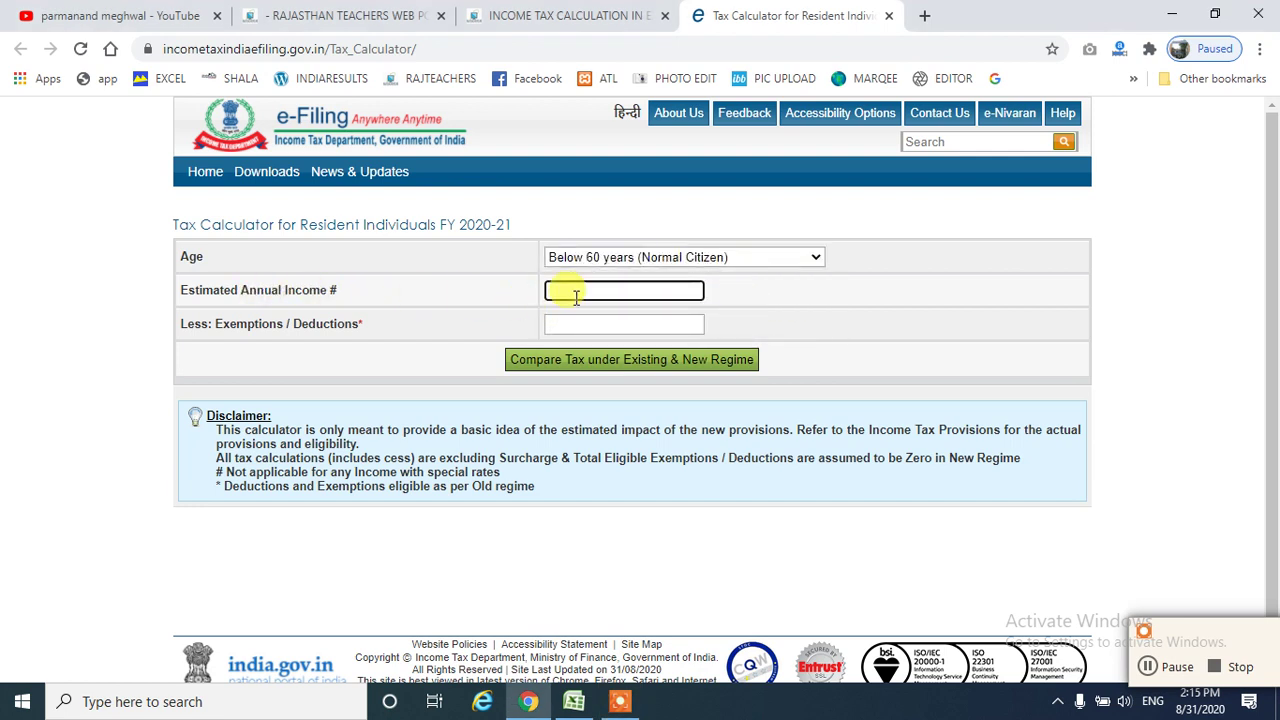
Look up the gross salary in the Excel workbook and enter 786351 as the calculator's estimated annual income
left_click(574, 701)
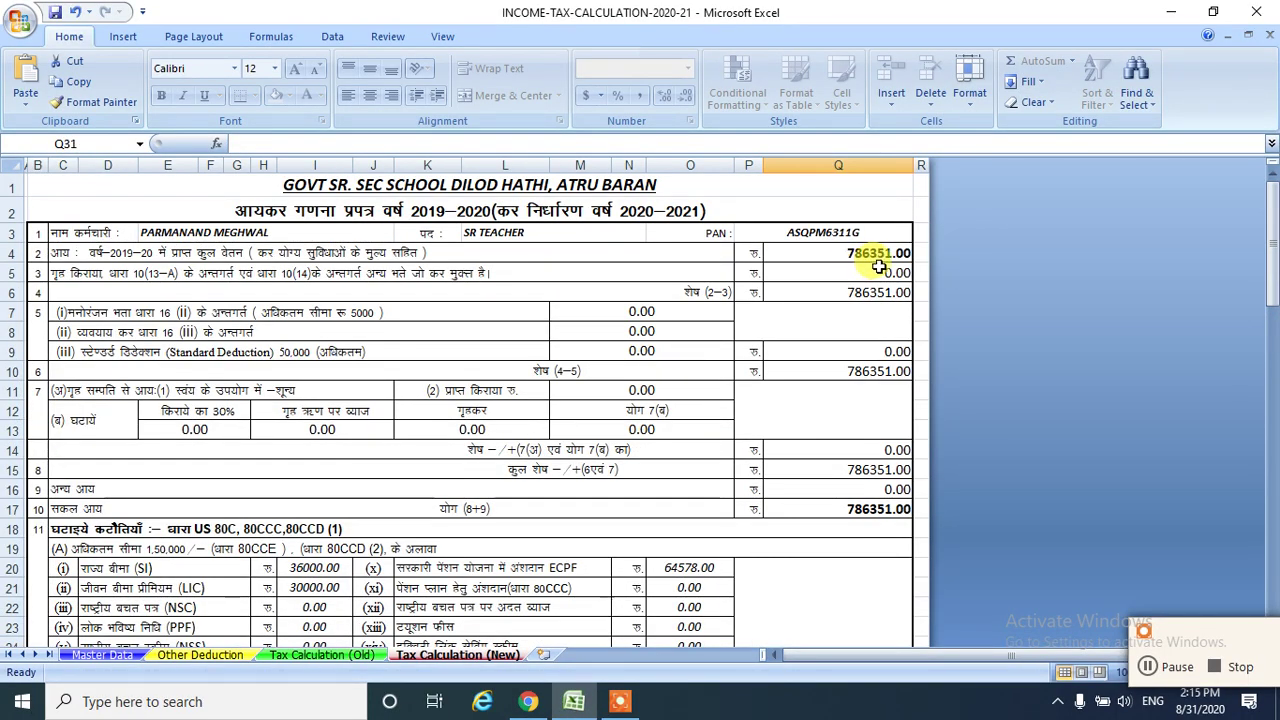
left_click(528, 701)
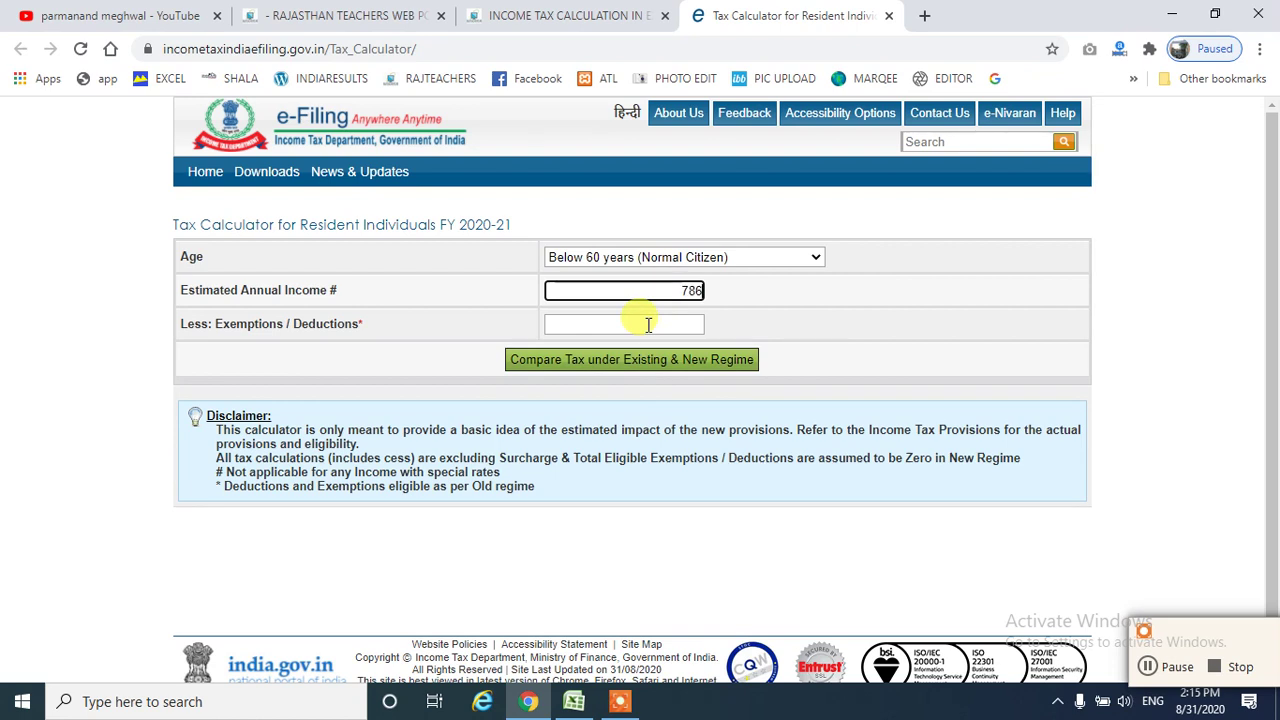
left_click(648, 325)
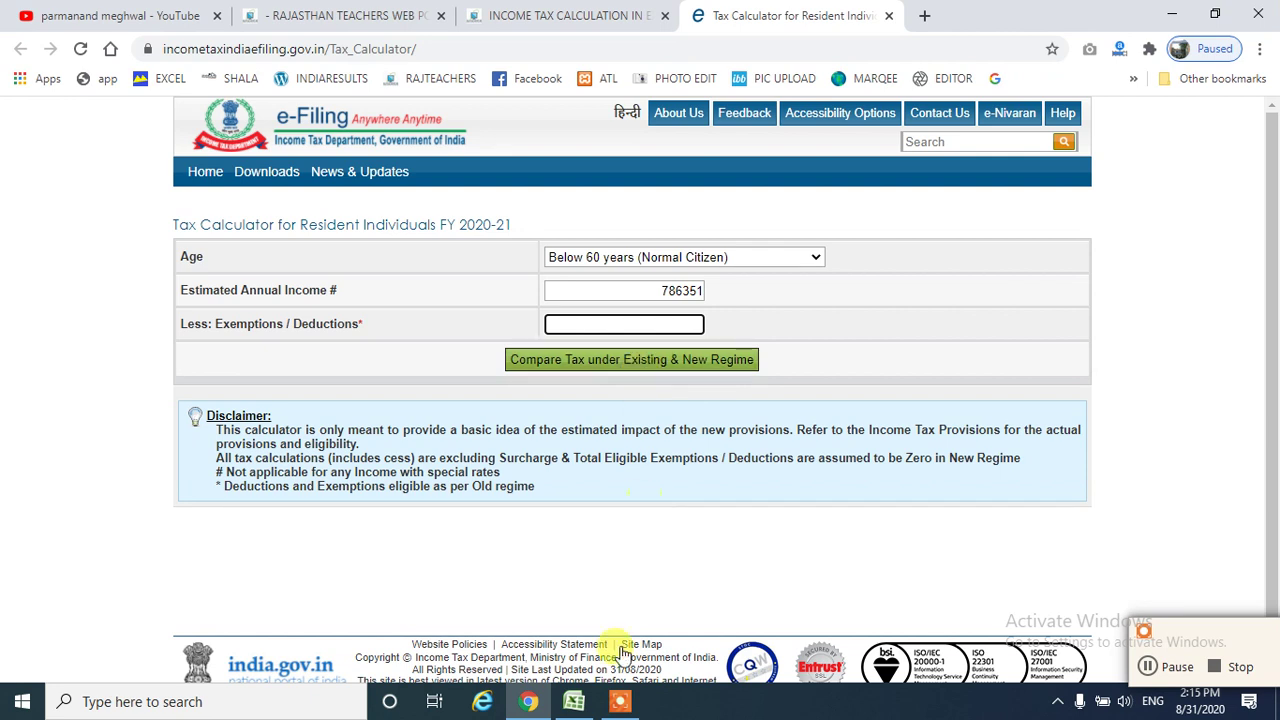
Check the section 80C and 80CCD(2) deductions in the Excel workbook and return to the tax calculator in Chrome
left_click(573, 701)
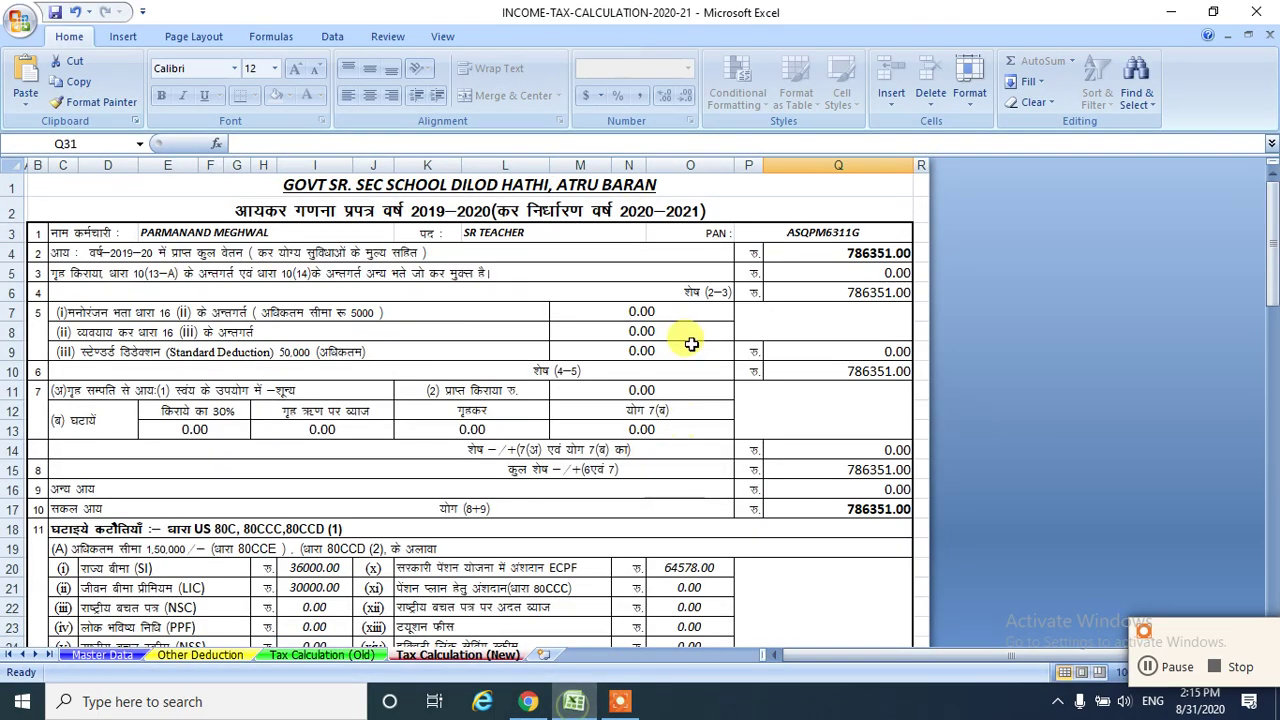
scroll(852, 520, "down", 2)
scroll(748, 390, "down", 2)
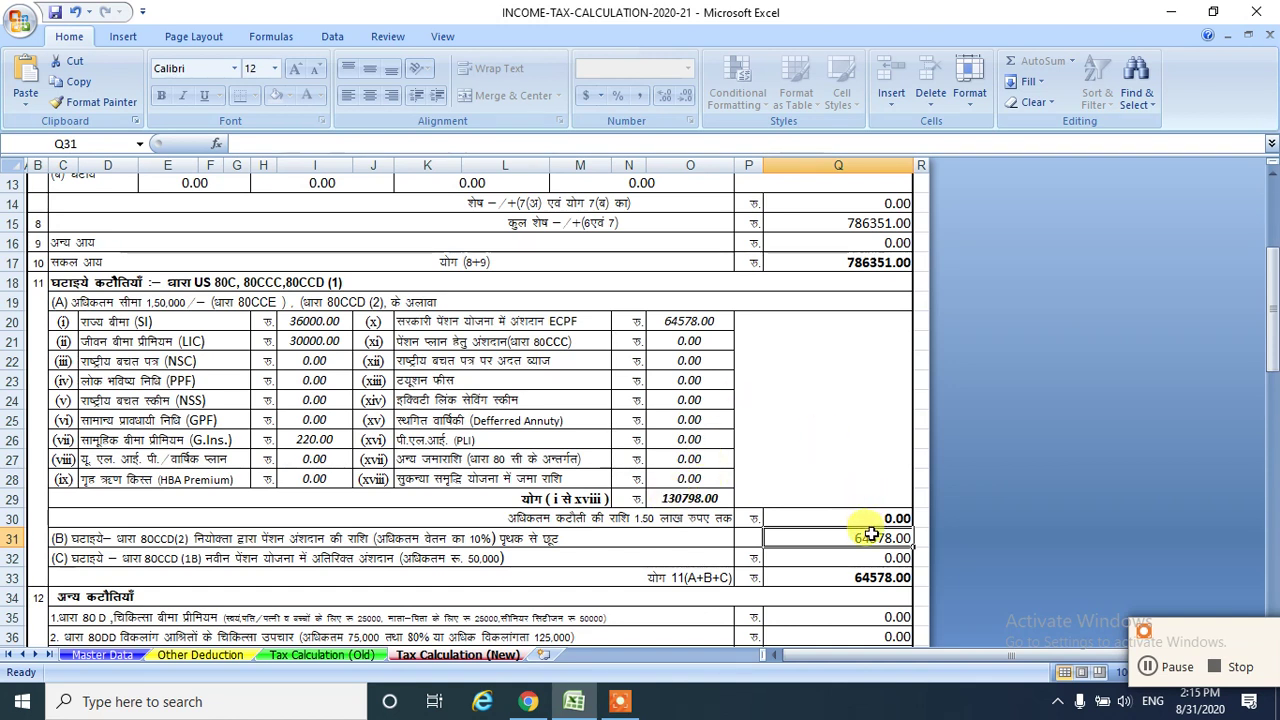
scroll(870, 505, "down", 2)
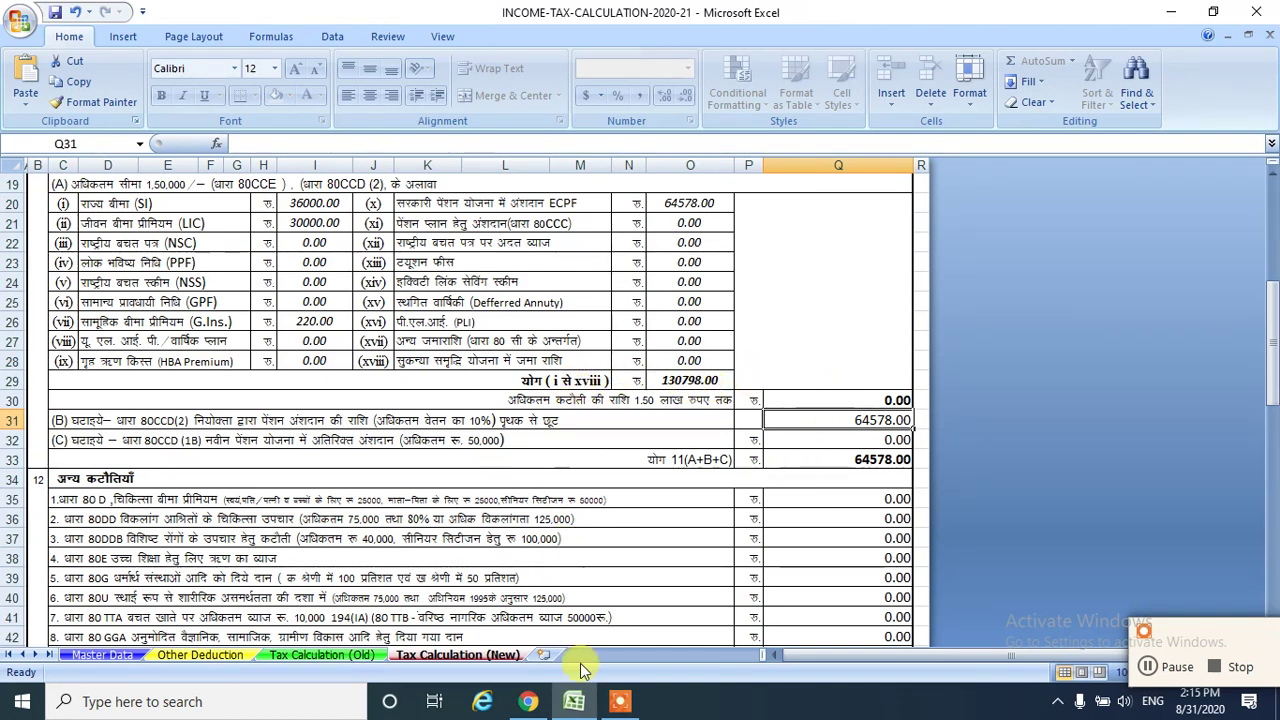
left_click(528, 701)
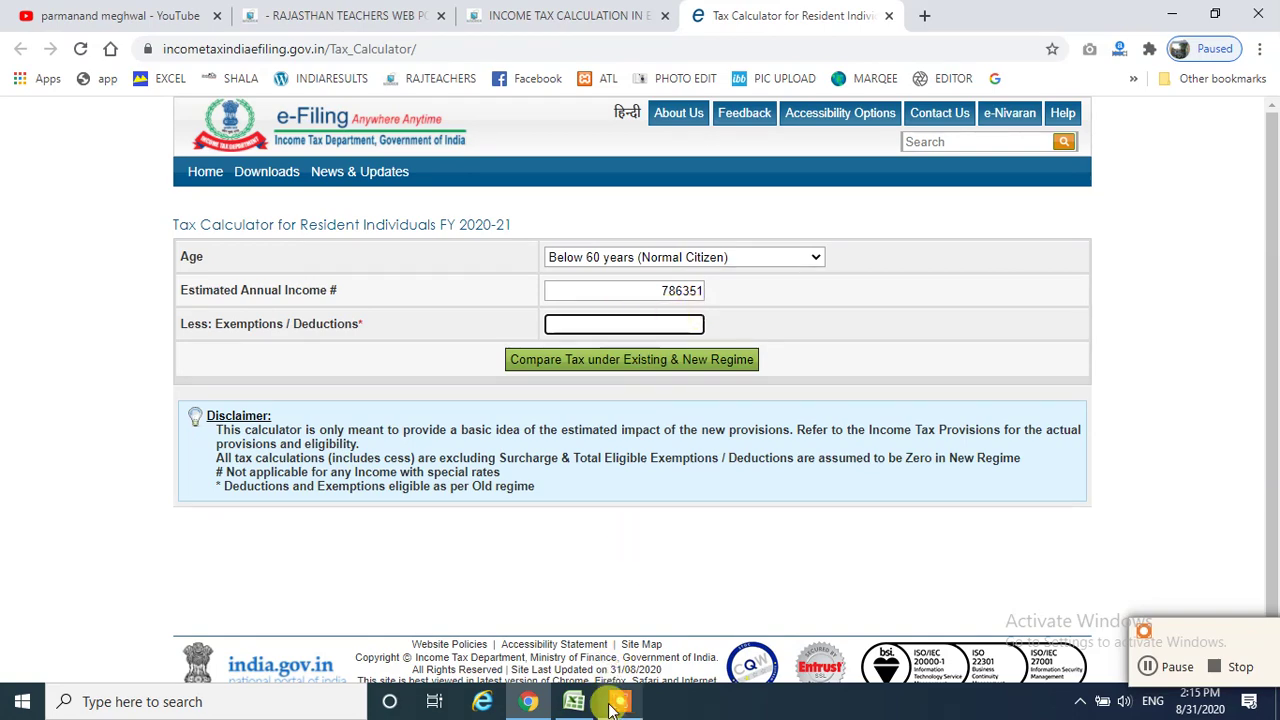
Look up the rounded taxable income in the Excel workbook and set the calculator's estimated annual income to 721770
left_click(573, 701)
scroll(830, 418, "down", 1)
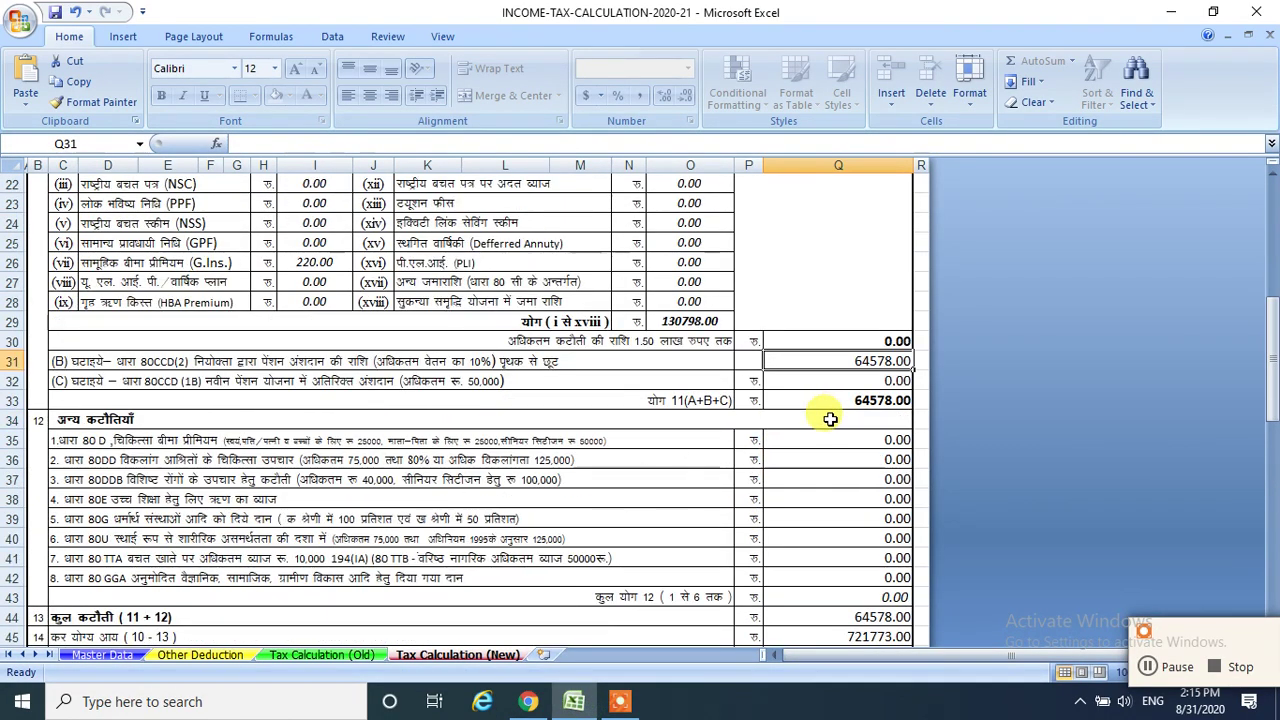
scroll(845, 360, "down", 3)
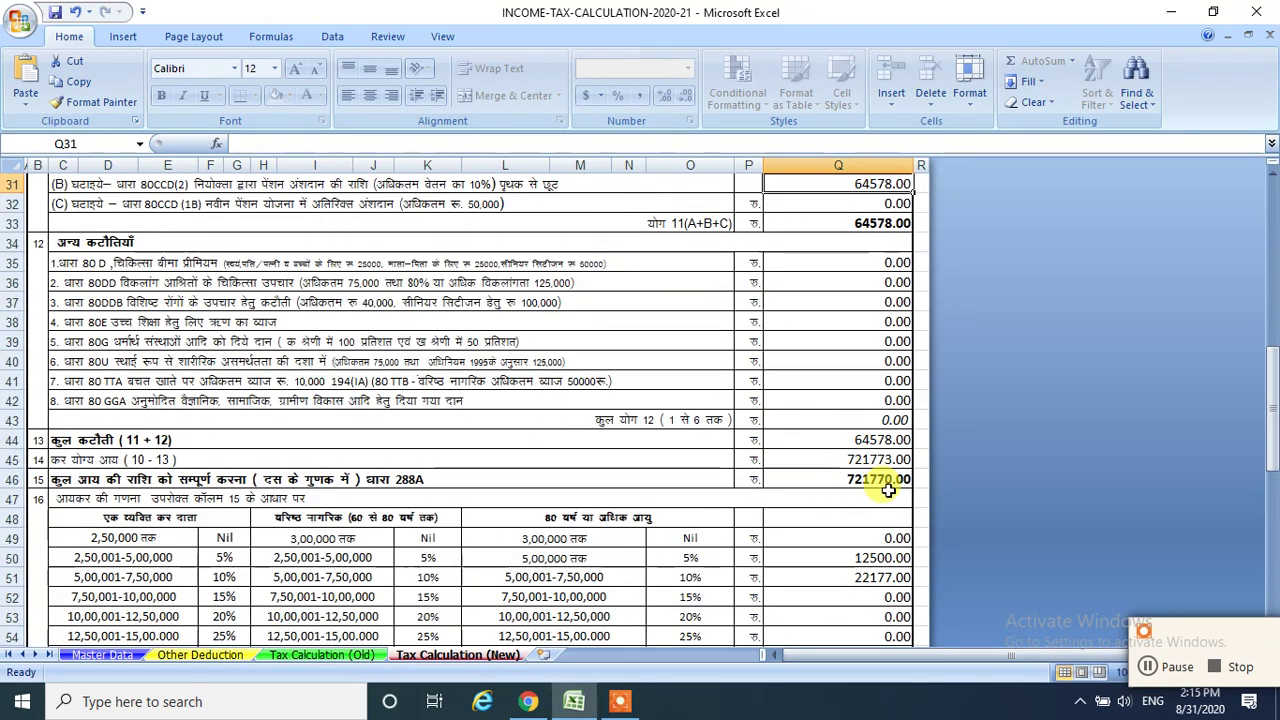
scroll(885, 478, "down", 1)
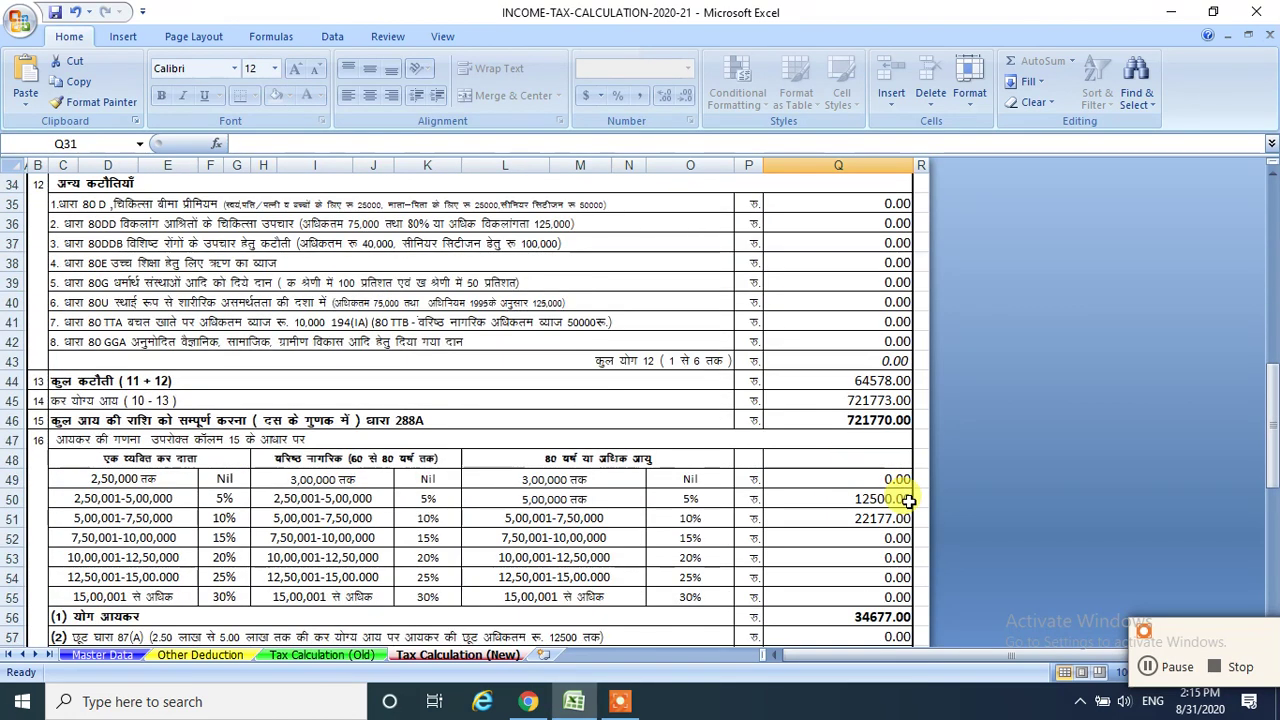
left_click(522, 705)
left_click_drag(623, 289, 724, 292)
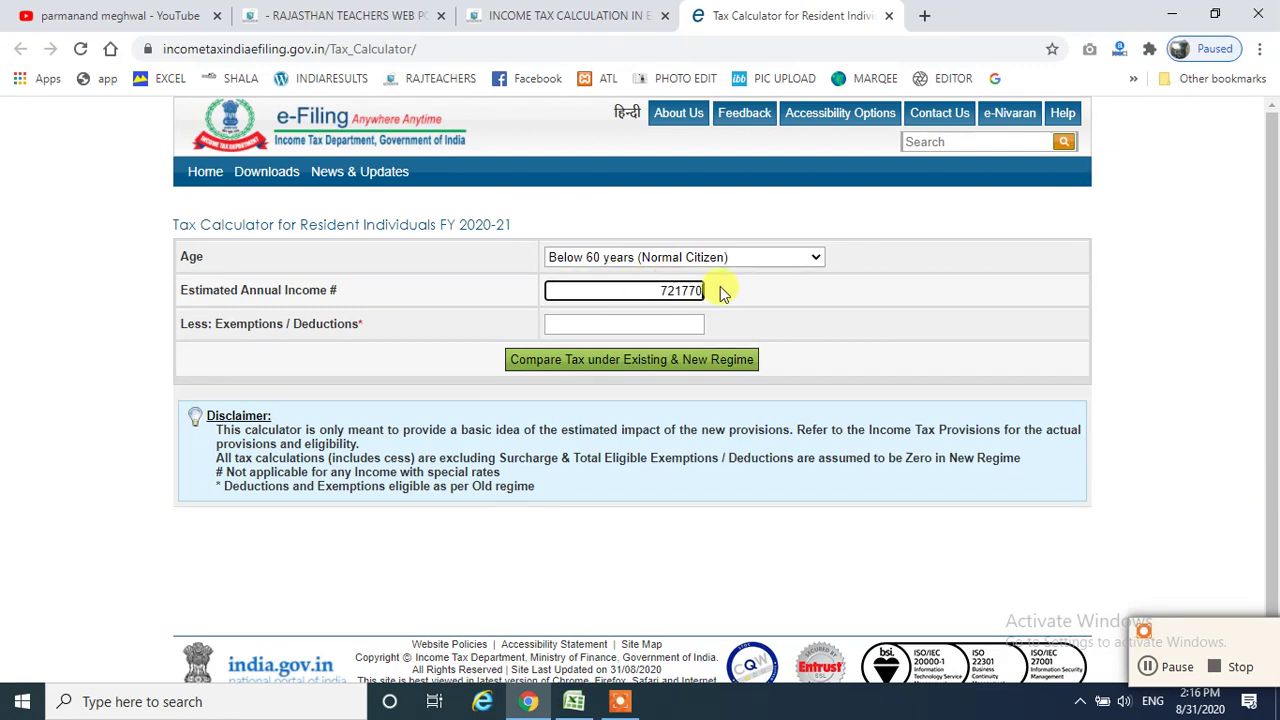
Look up the section 80C total in Excel, enter 130798 as exemptions/deductions, and compare tax under the existing and new regimes
left_click(687, 320)
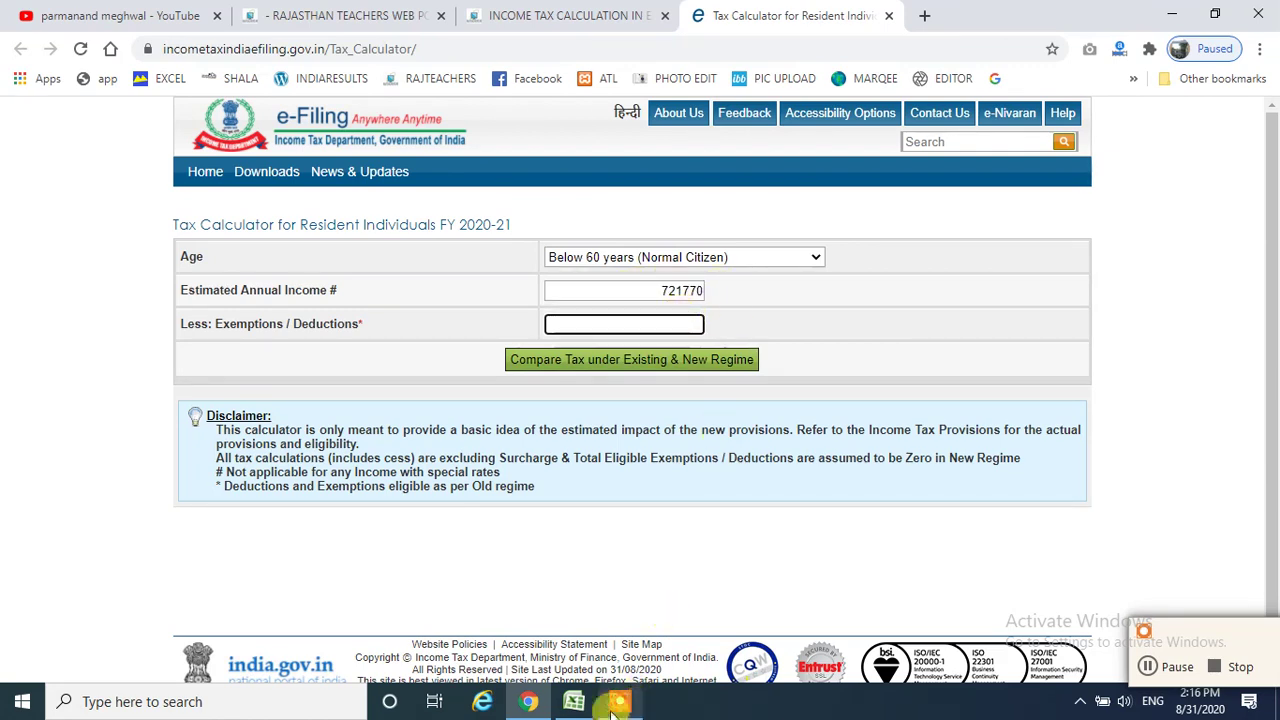
left_click(573, 701)
scroll(755, 465, "up", 6)
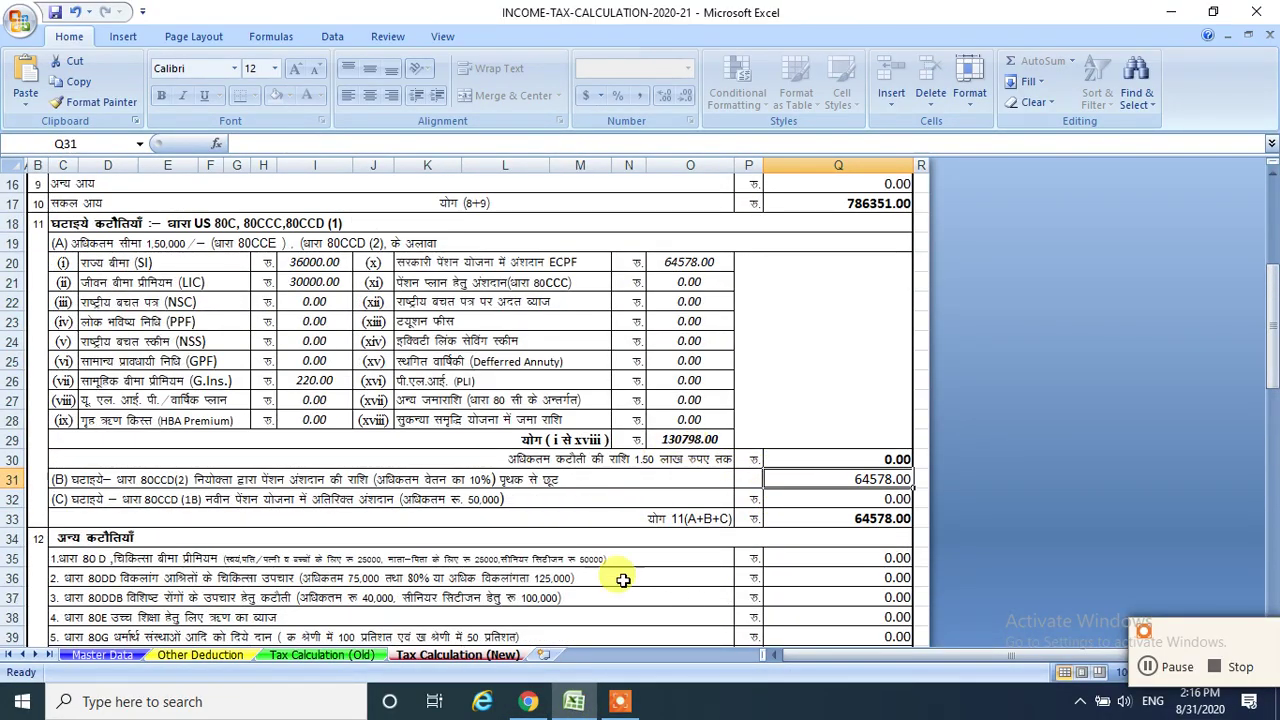
scroll(758, 354, "up", 5)
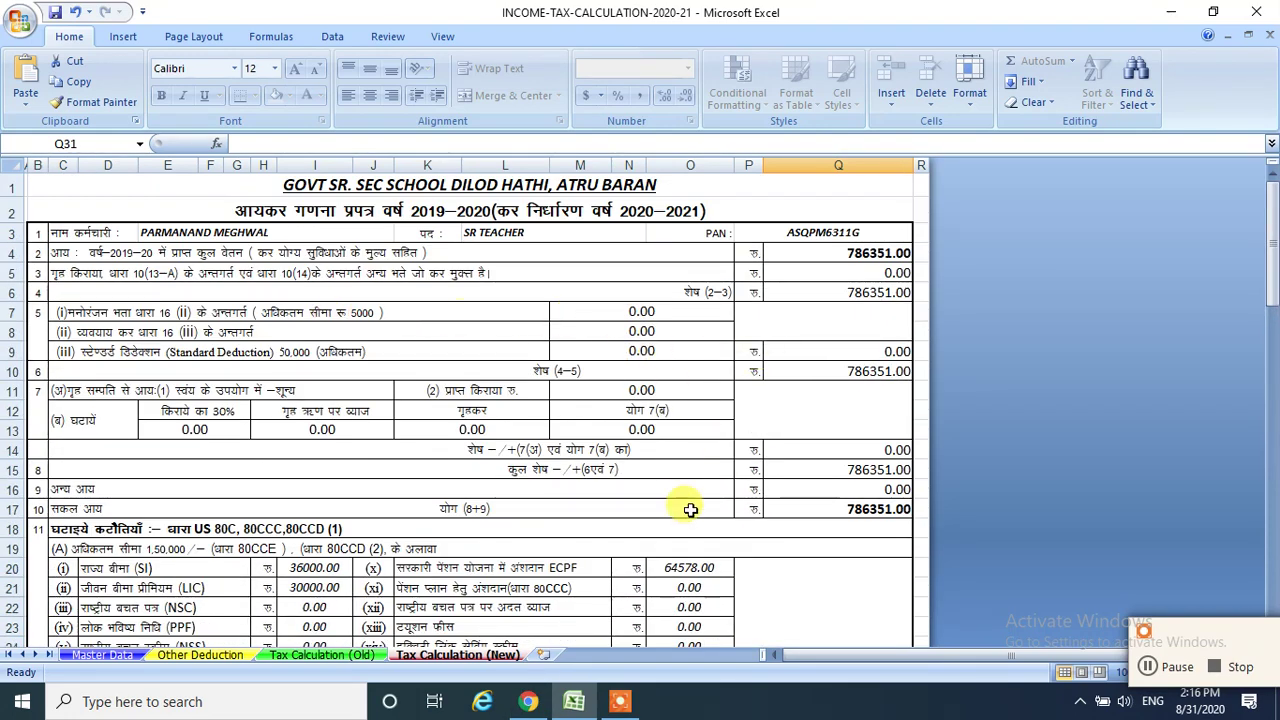
scroll(686, 508, "down", 4)
left_click(528, 701)
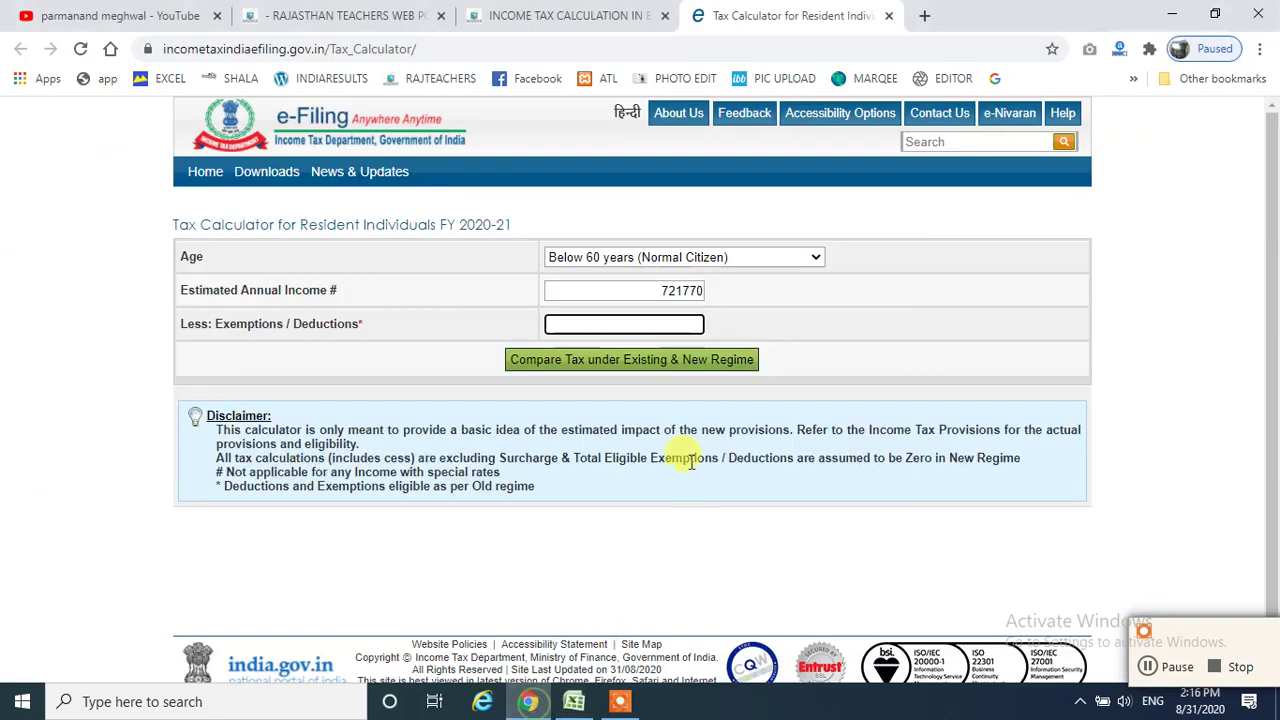
left_click(575, 703)
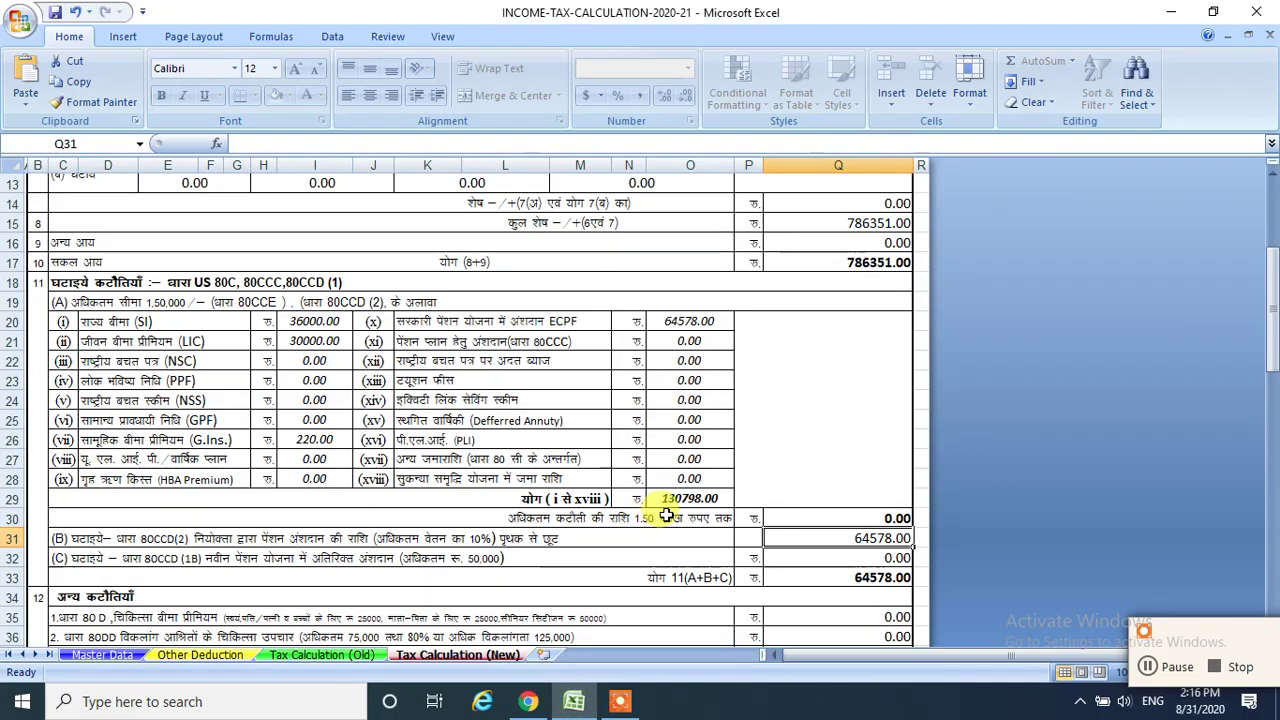
key("alt+Tab")
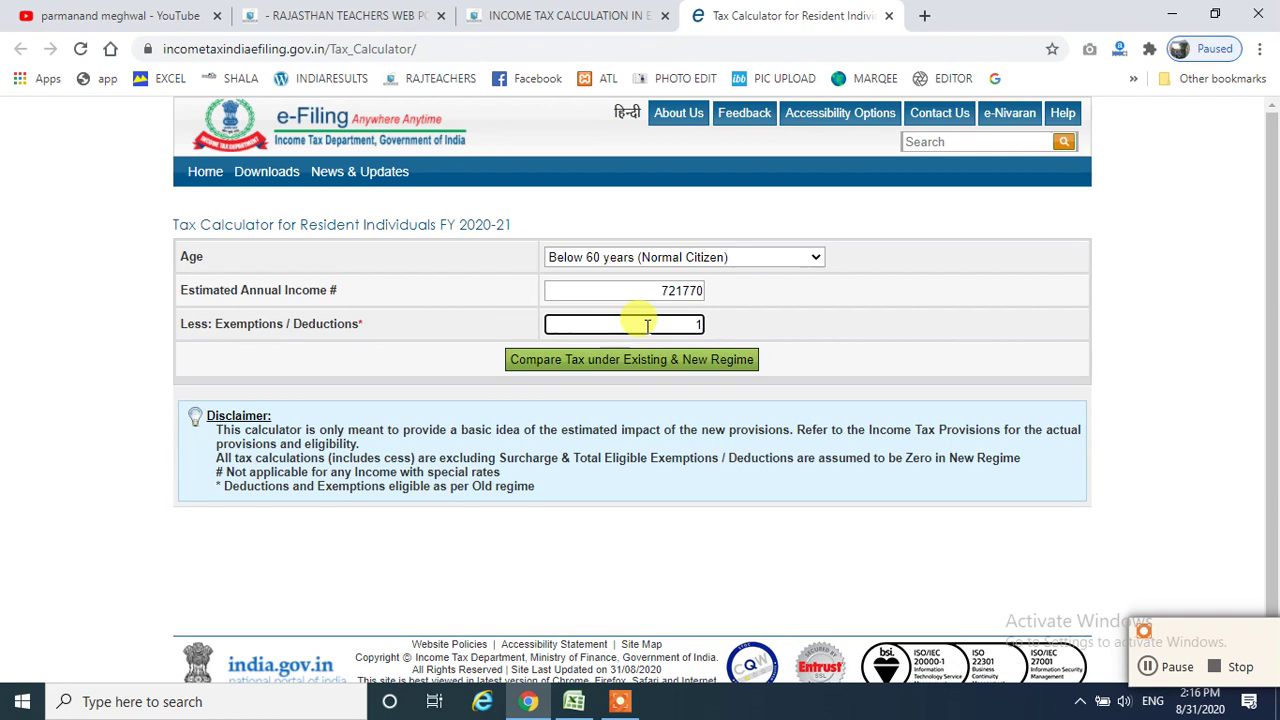
left_click(643, 360)
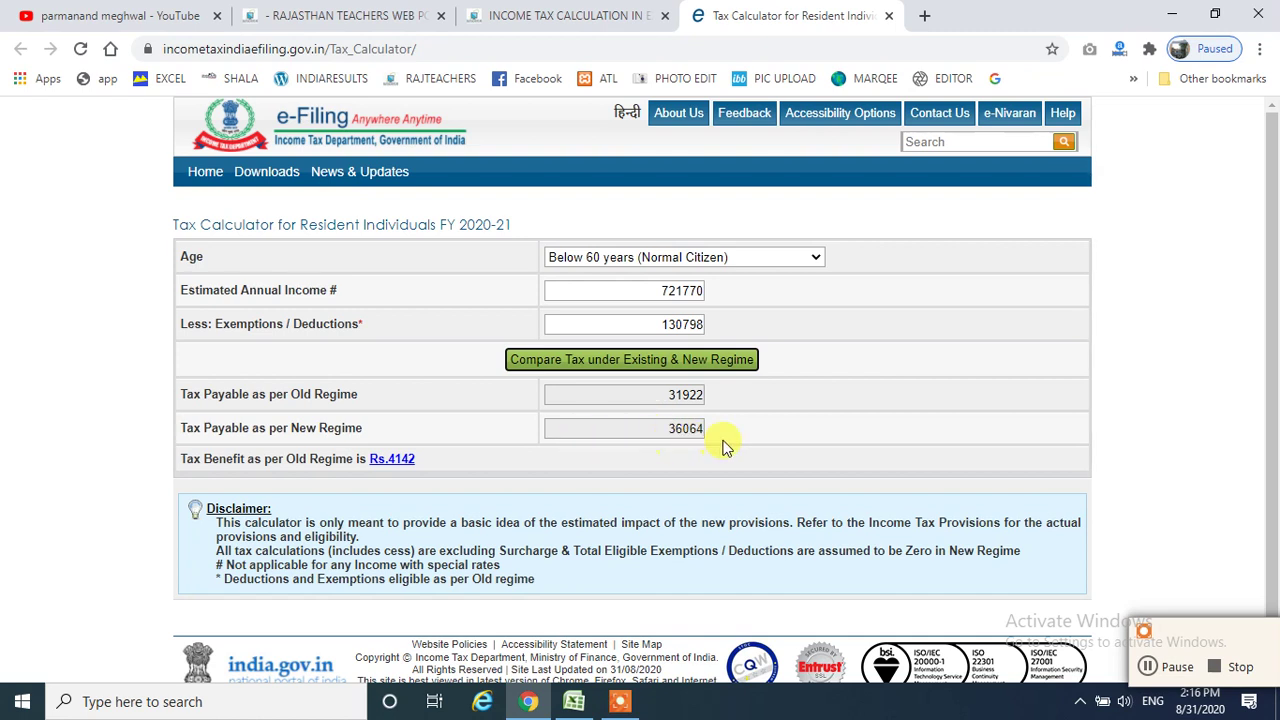
Compare the Income Tax Payable on the Tax Calculation (New) sheet in Excel with the tax calculator's results in Chrome
left_click(574, 701)
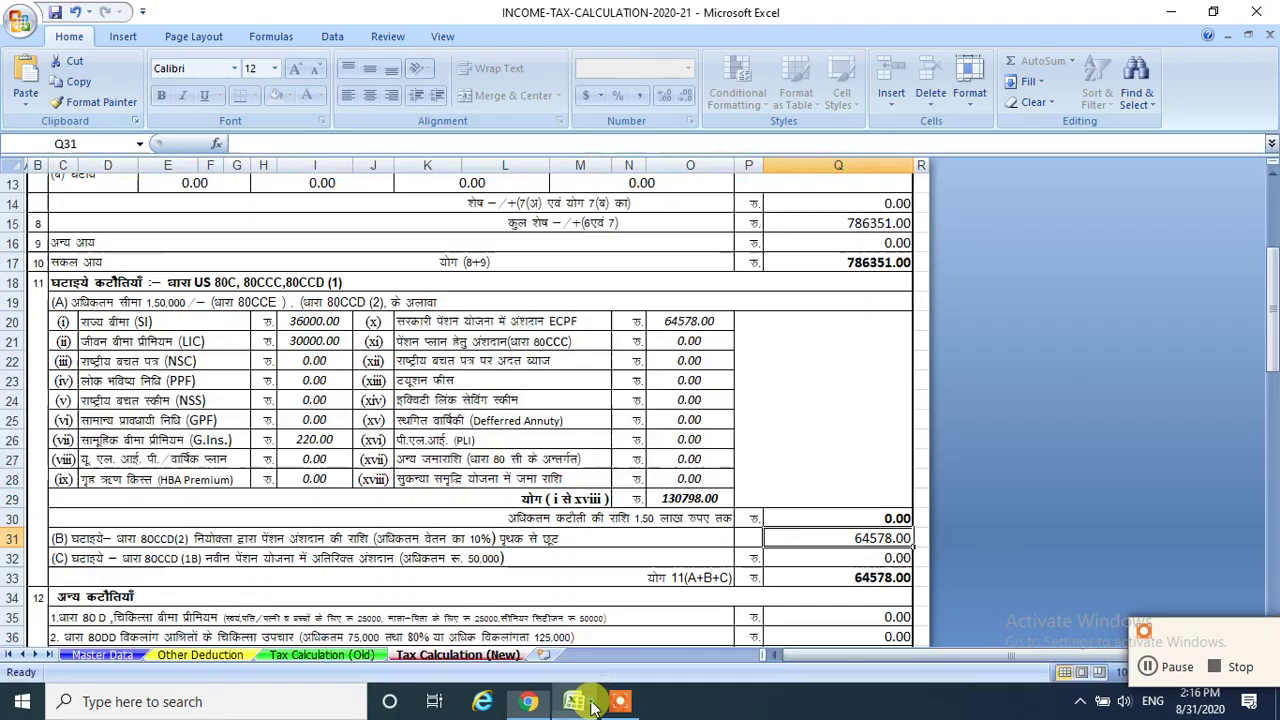
scroll(737, 485, "down", 10)
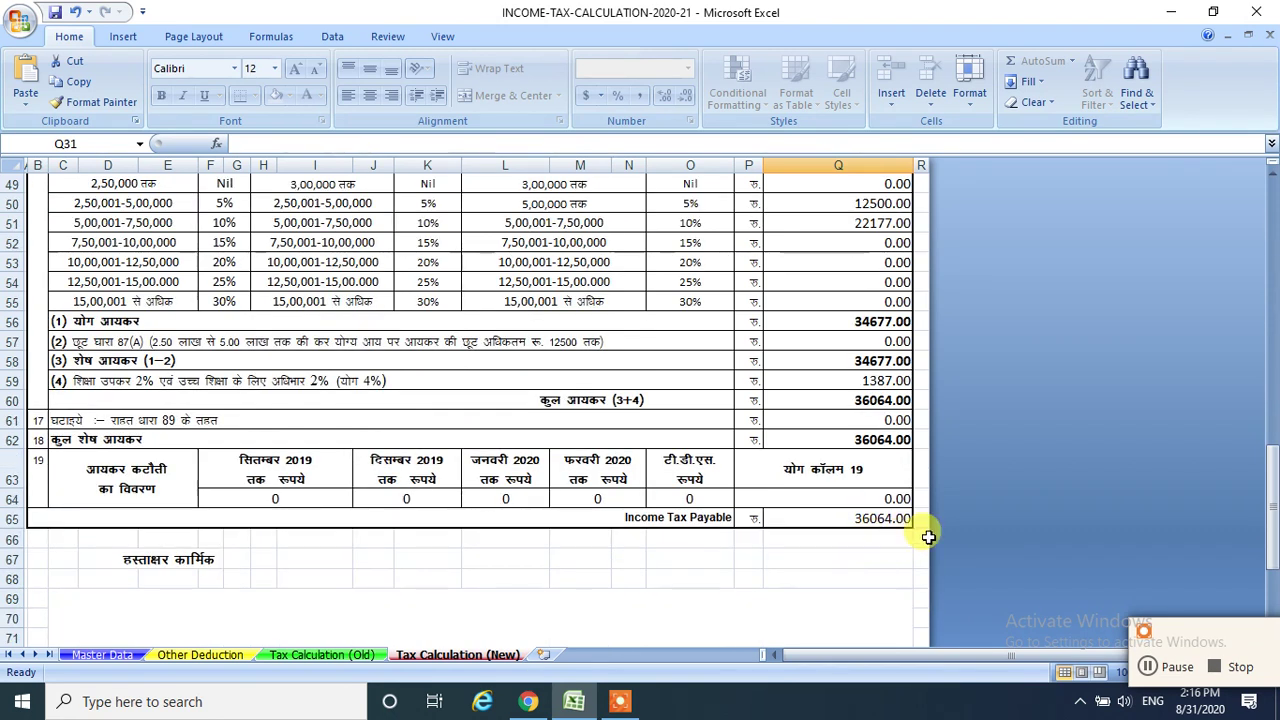
left_click(527, 701)
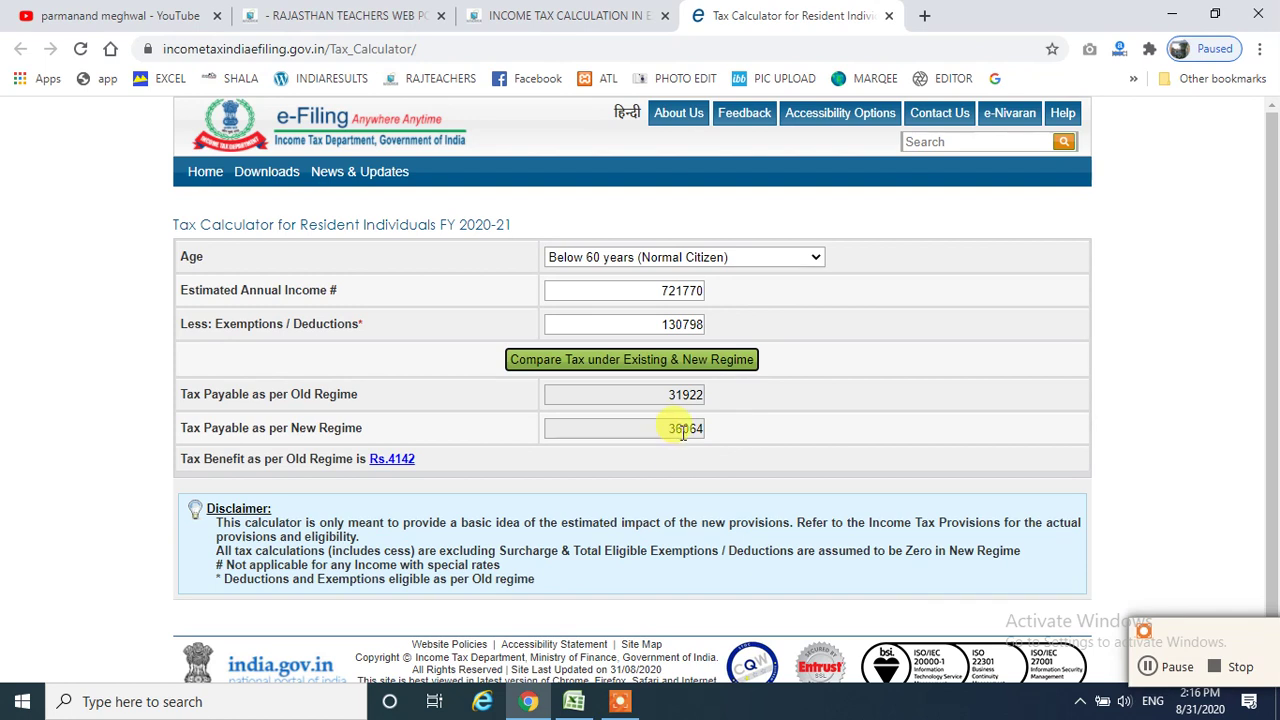
left_click(659, 399)
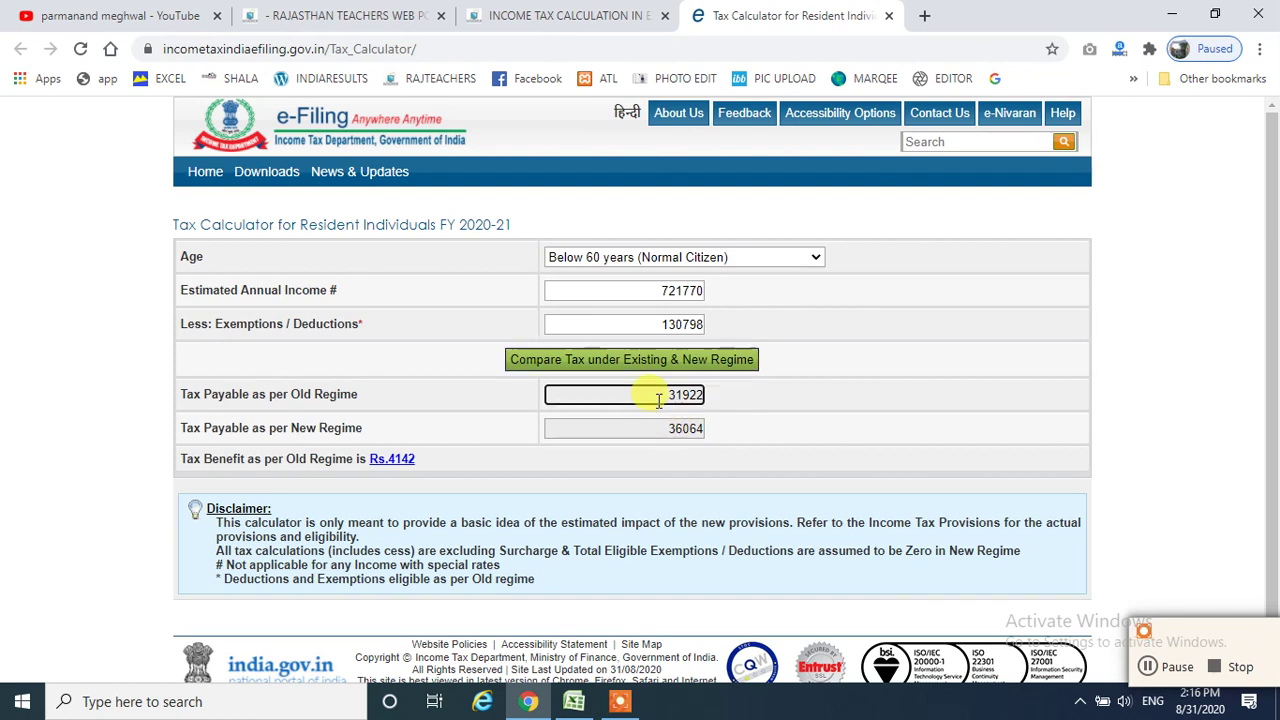
left_click(714, 400)
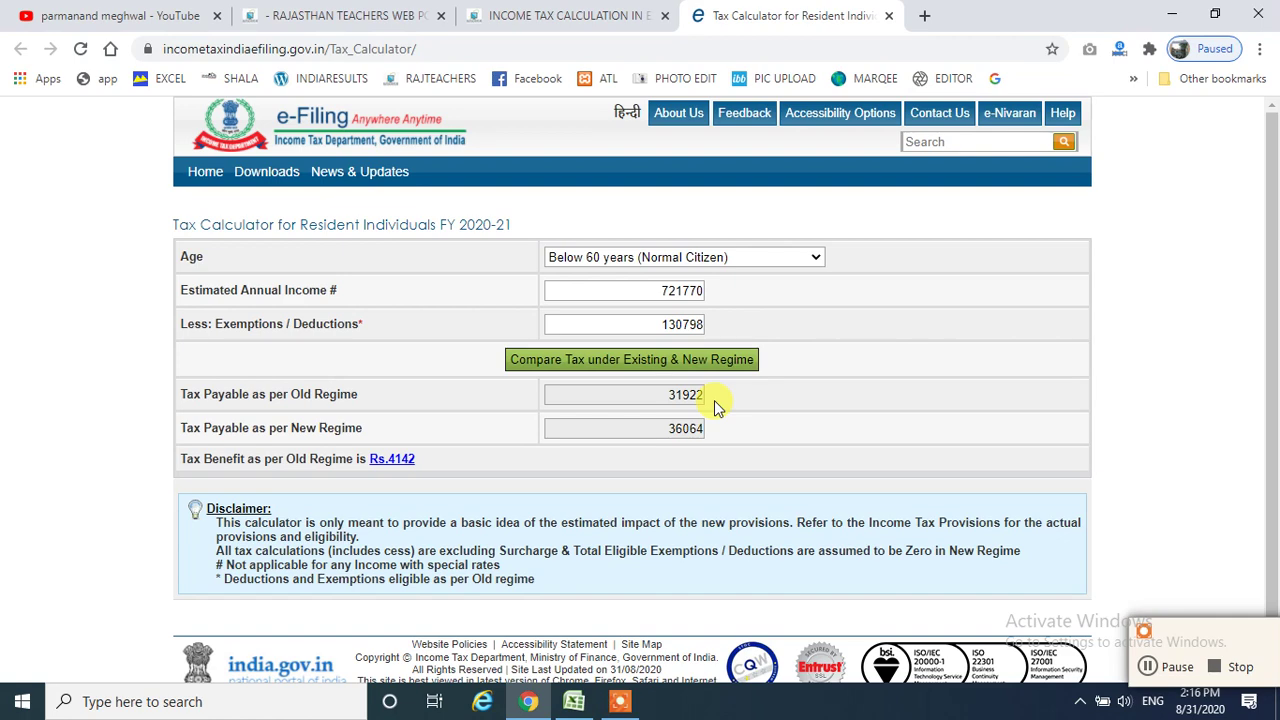
Check the standard deduction and the income remaining after it on the Tax Calculation (Old) sheet in Excel
left_click(585, 706)
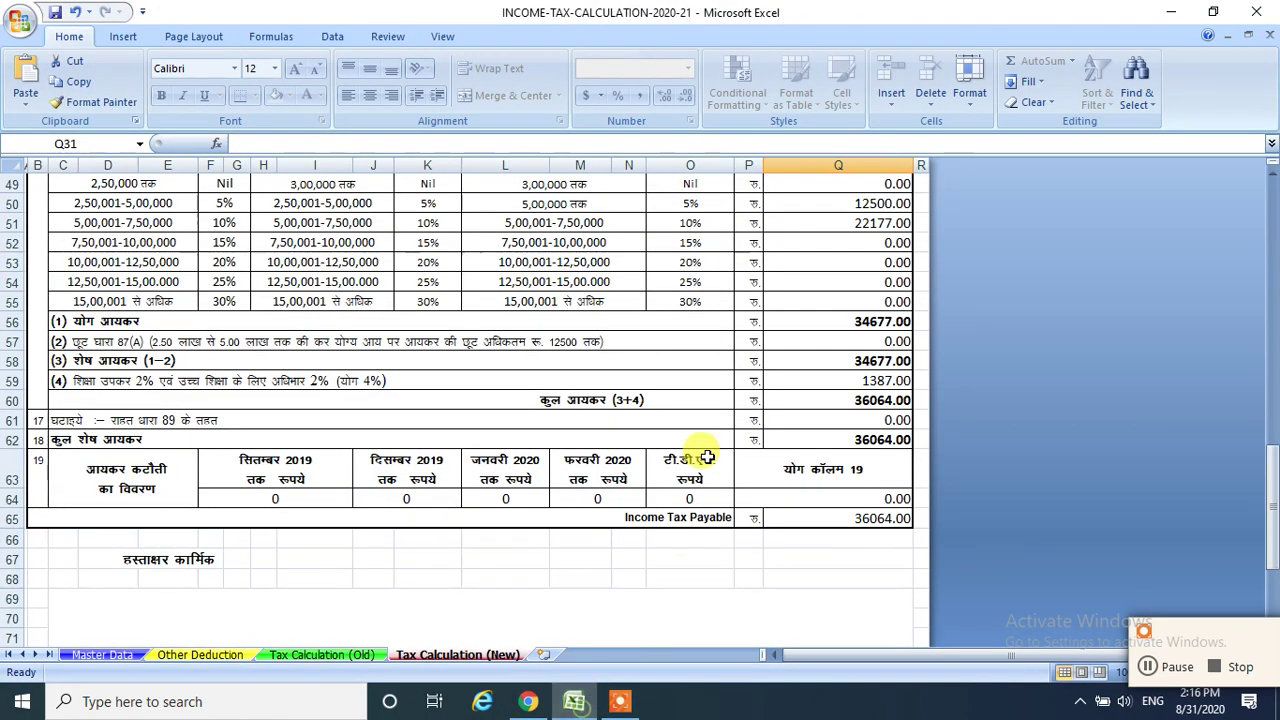
scroll(718, 383, "up", 6)
left_click(320, 655)
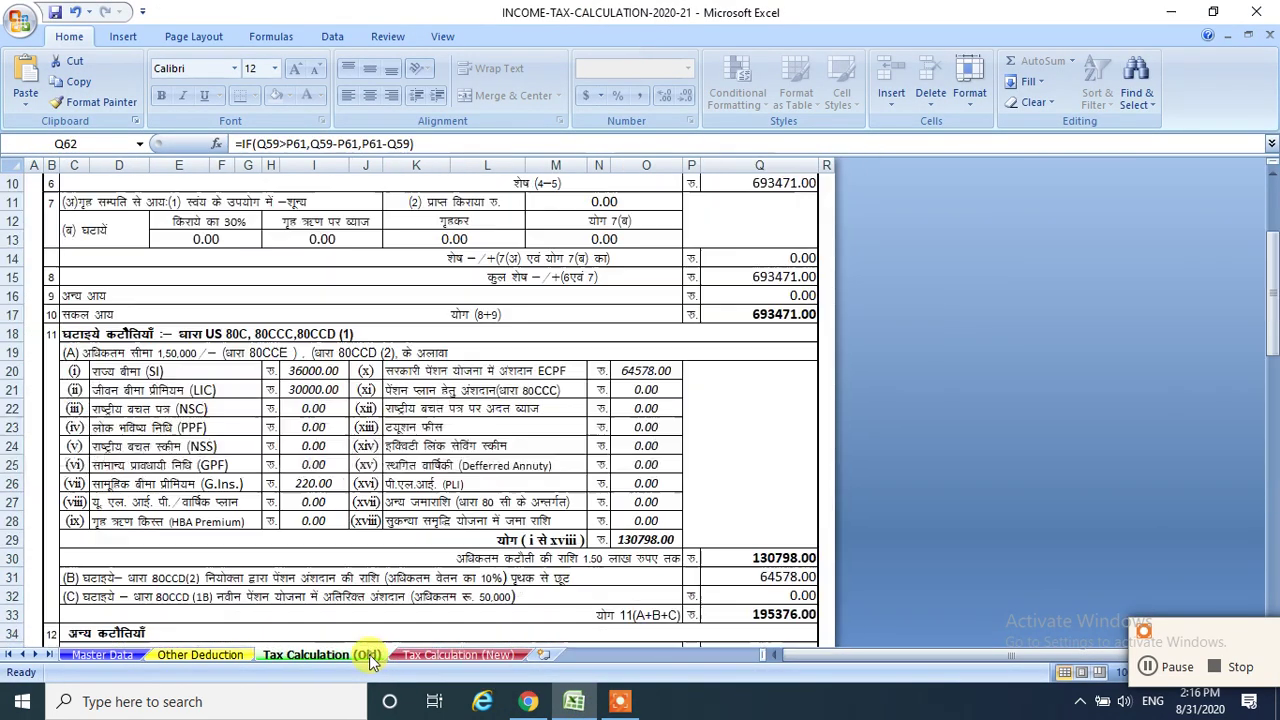
scroll(738, 307, "up", 3)
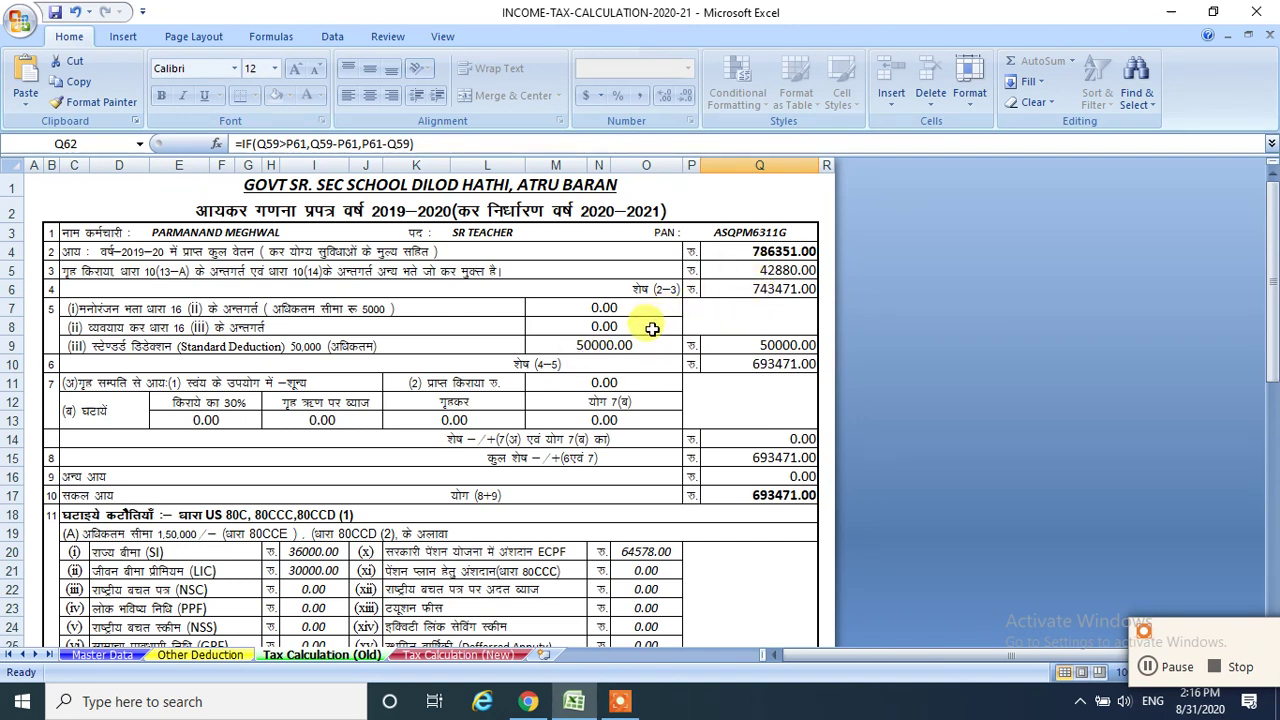
left_click(612, 346)
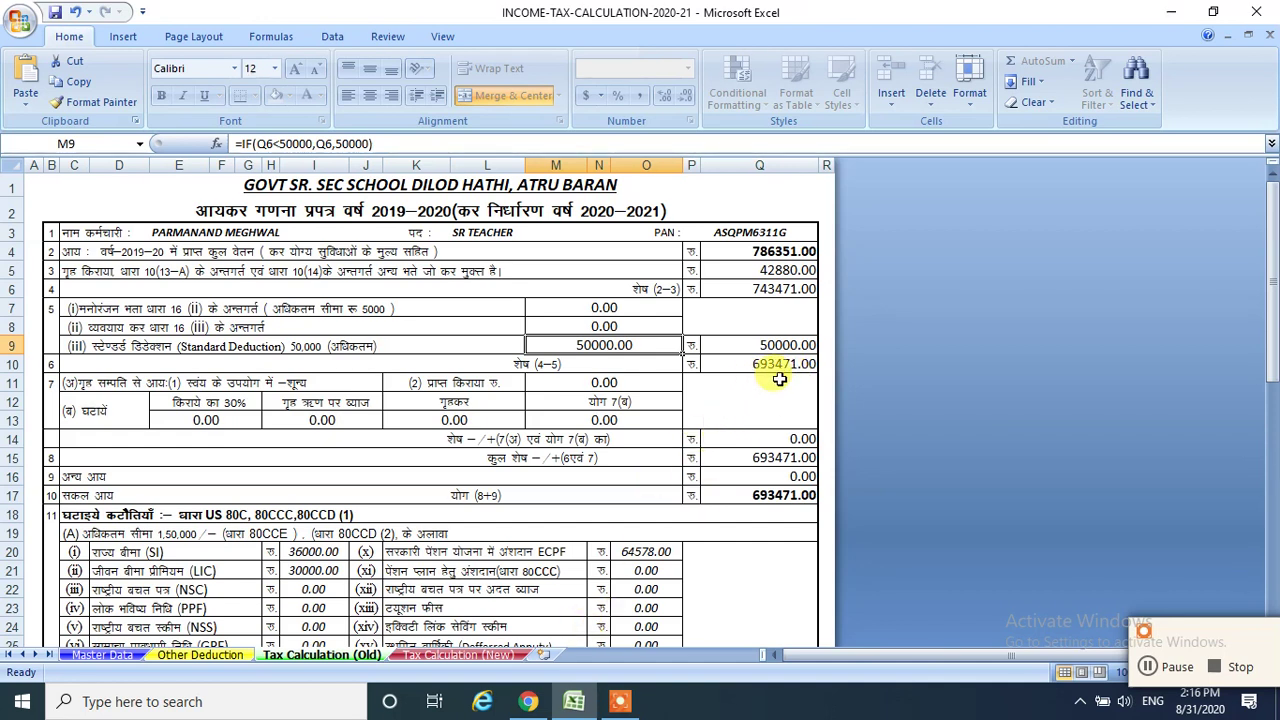
Cross-check the calculator's annual income and exemptions in Chrome against the section 80C total on the Tax Calculation (Old) sheet
left_click(528, 701)
left_click_drag(612, 288, 773, 290)
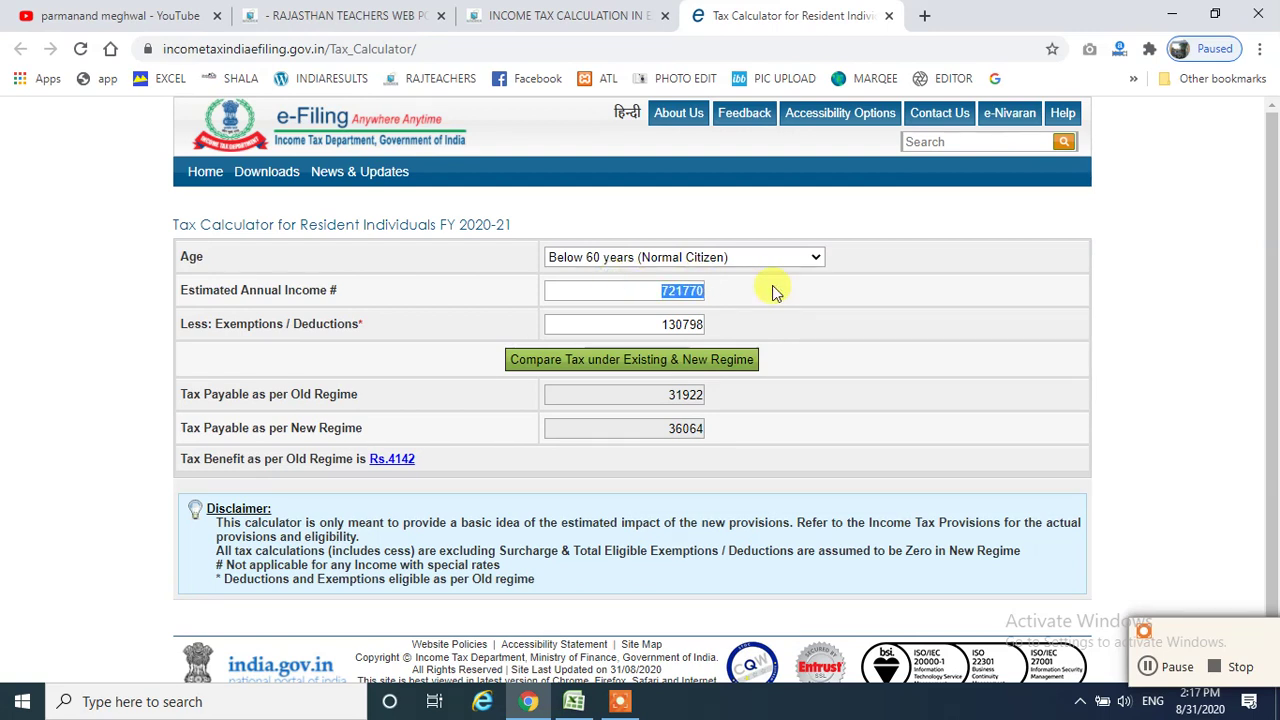
left_click(773, 290)
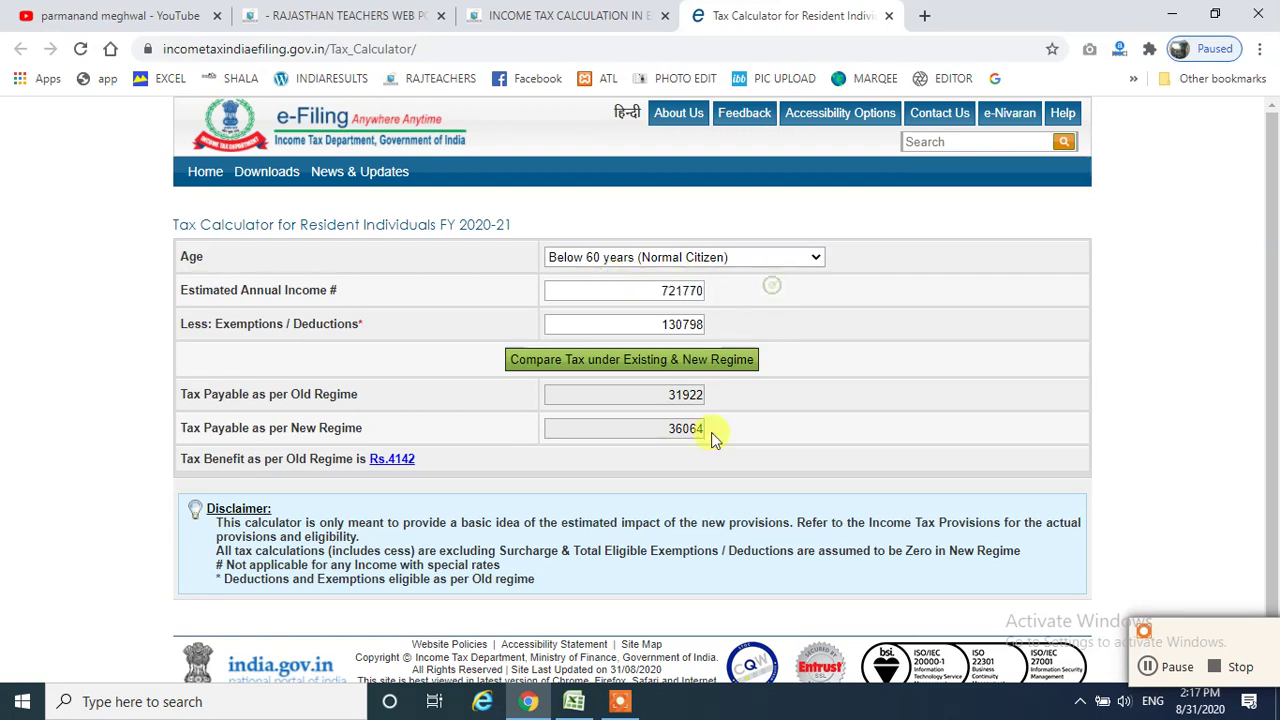
left_click(575, 703)
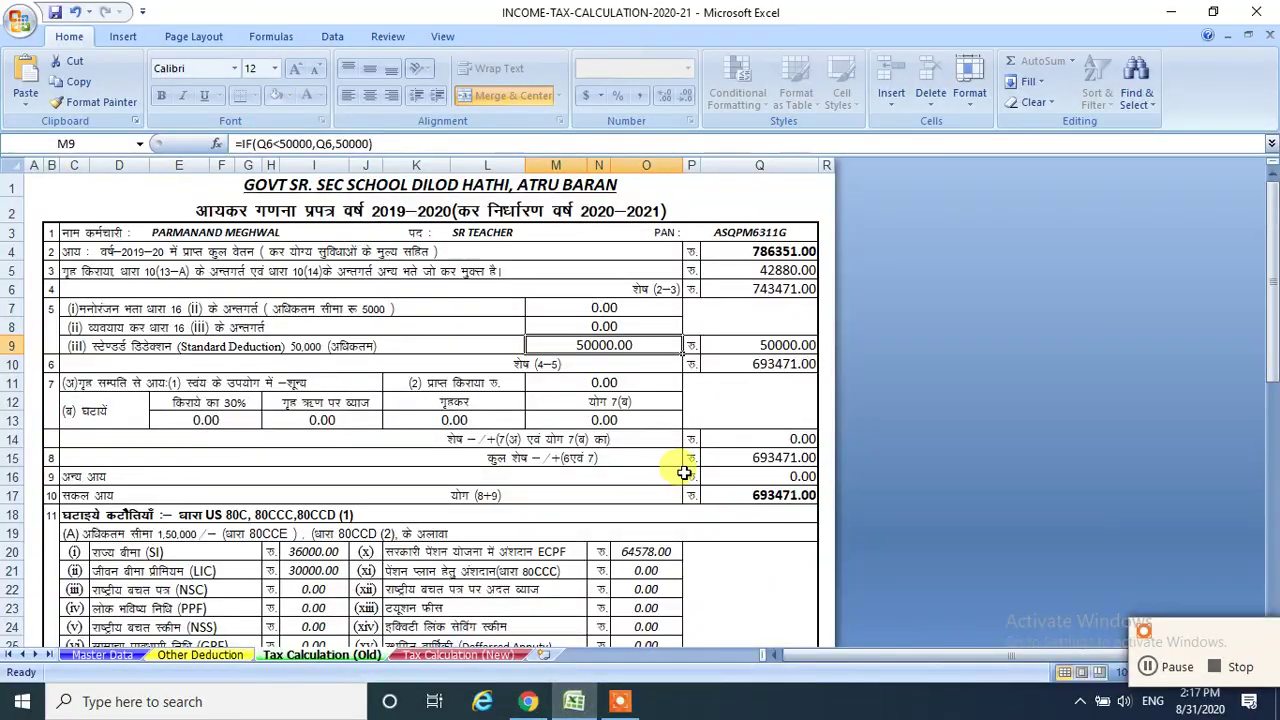
scroll(700, 480, "down", 2)
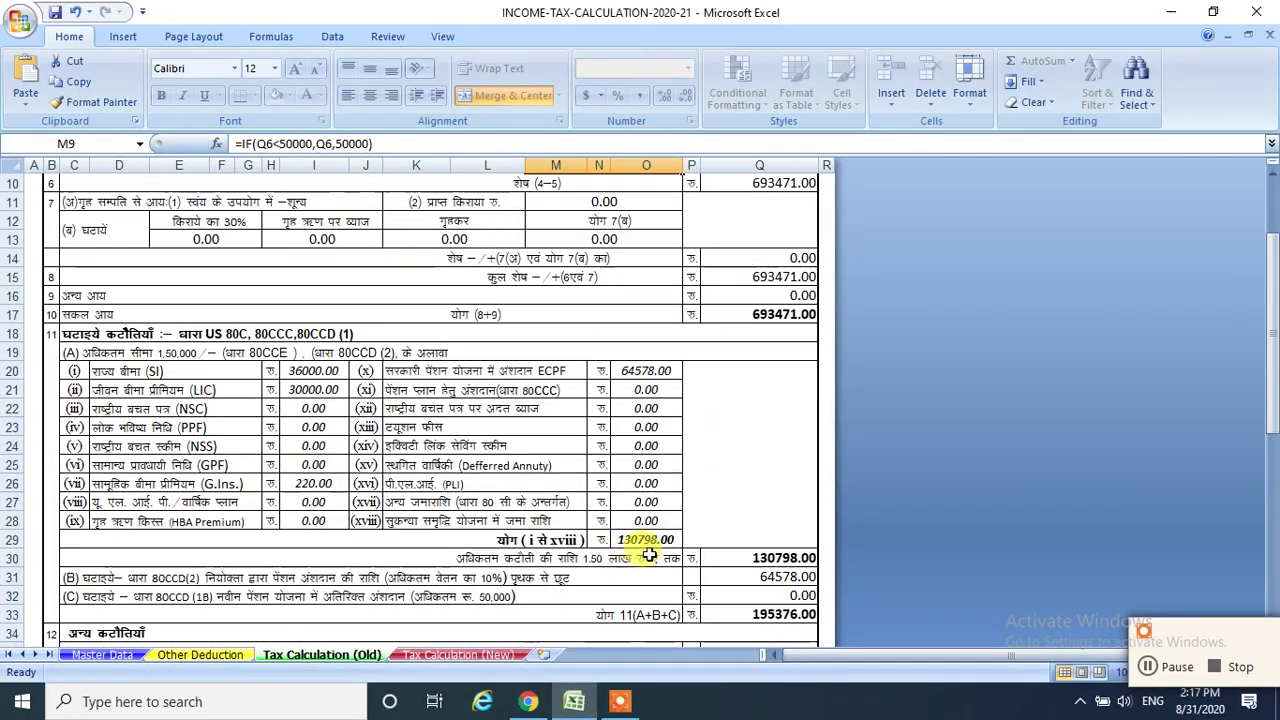
left_click(568, 704)
left_click(690, 368)
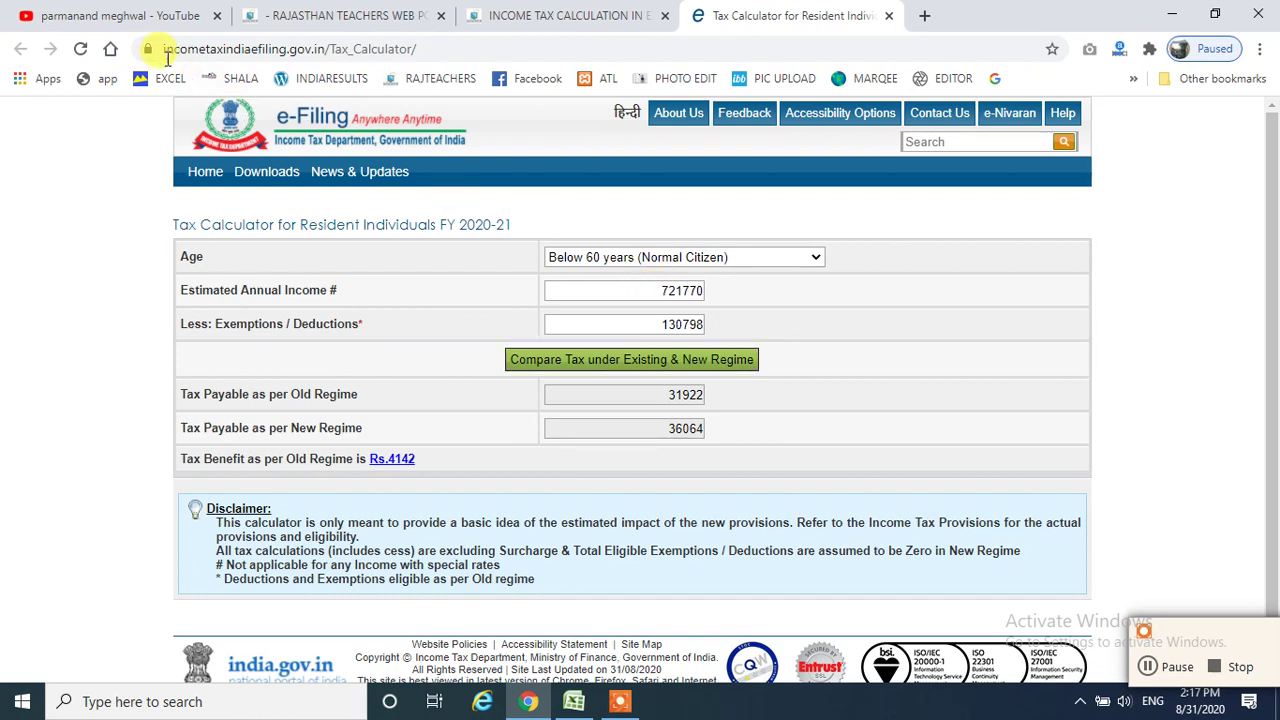
Reload the tax calculator page and set the age category to Below 60 years (Normal Citizen)
left_click(80, 49)
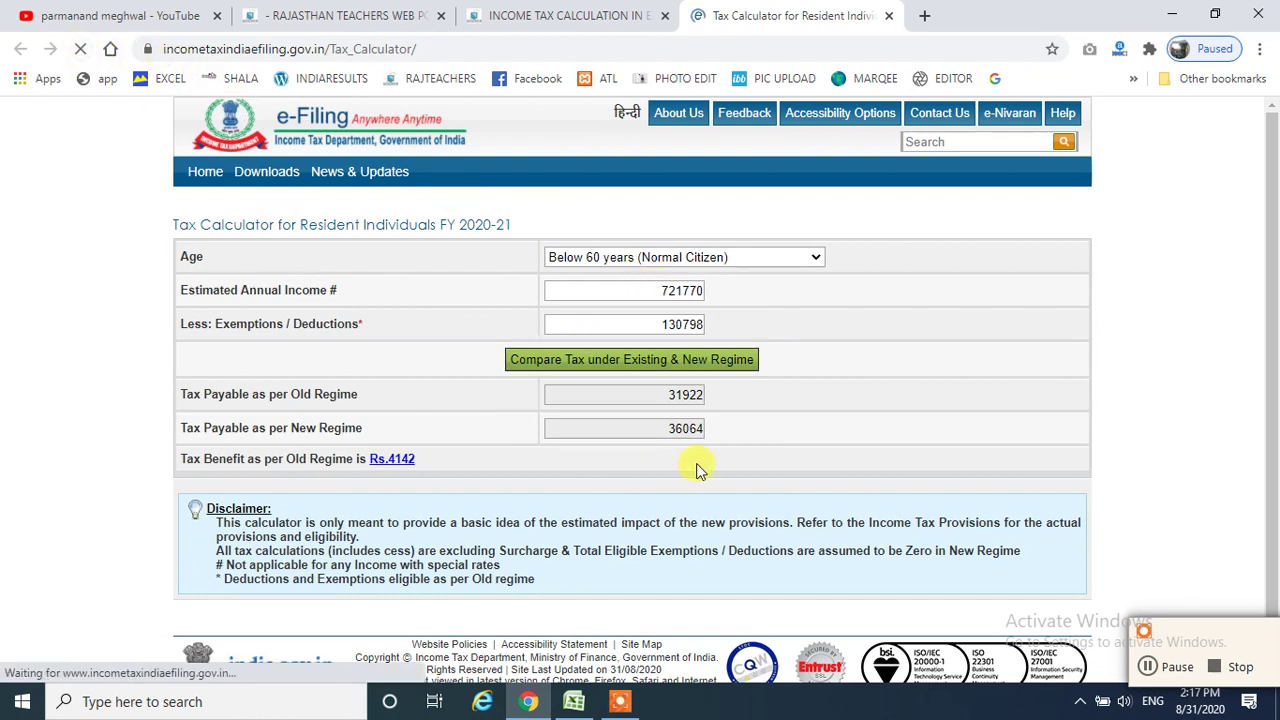
left_click(614, 262)
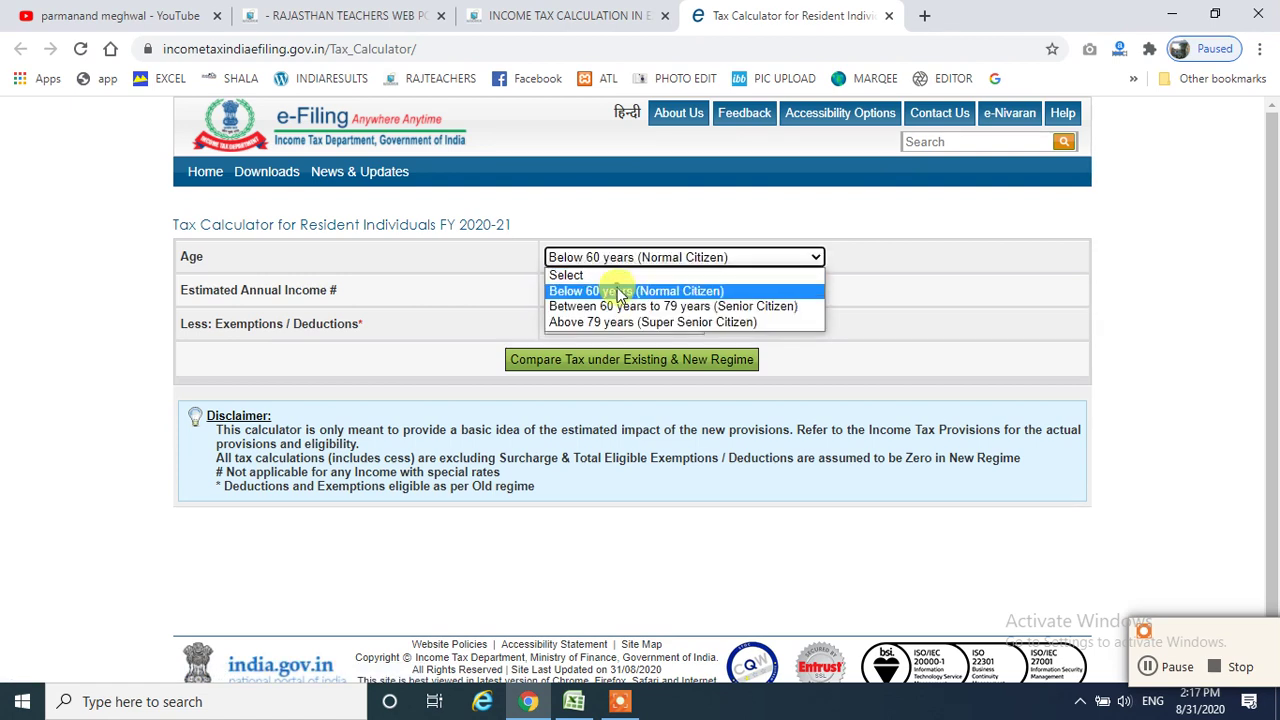
left_click(611, 289)
left_click(611, 290)
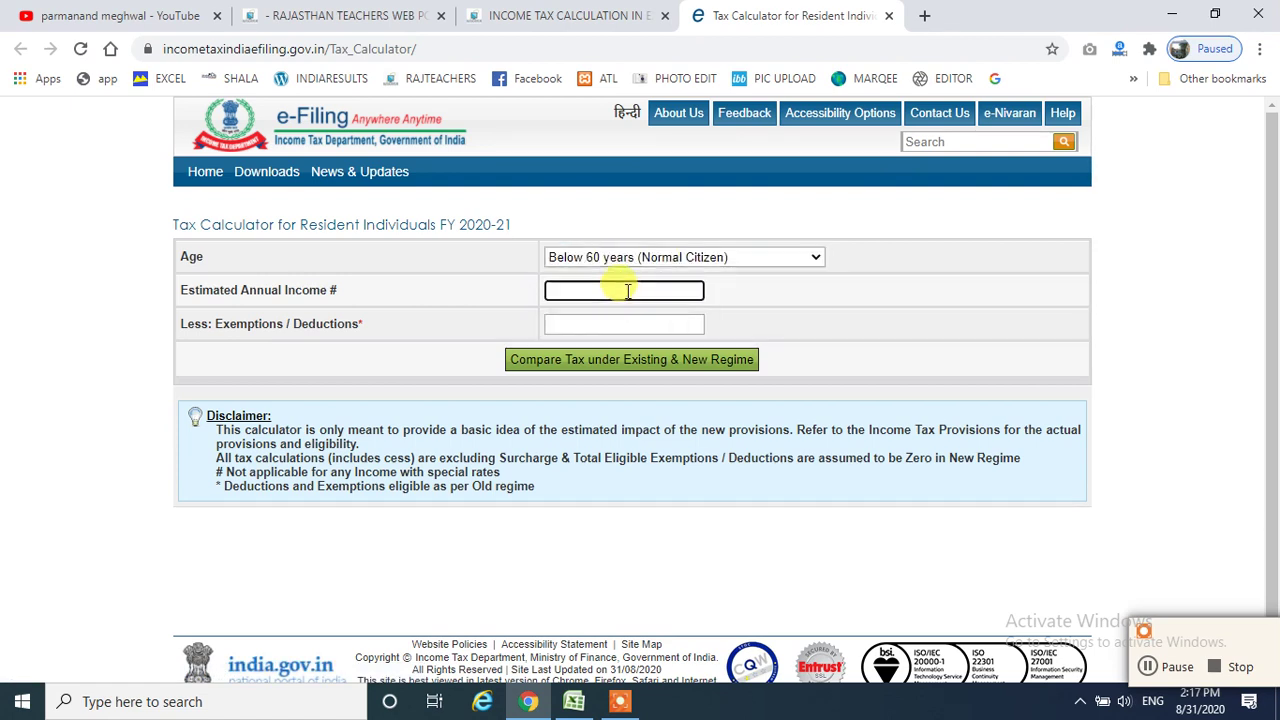
Look up the income after standard deduction on Excel's Tax Calculation (Old) sheet and enter 693471 as the calculator's estimated annual income
left_click(572, 703)
scroll(740, 436, "up", 3)
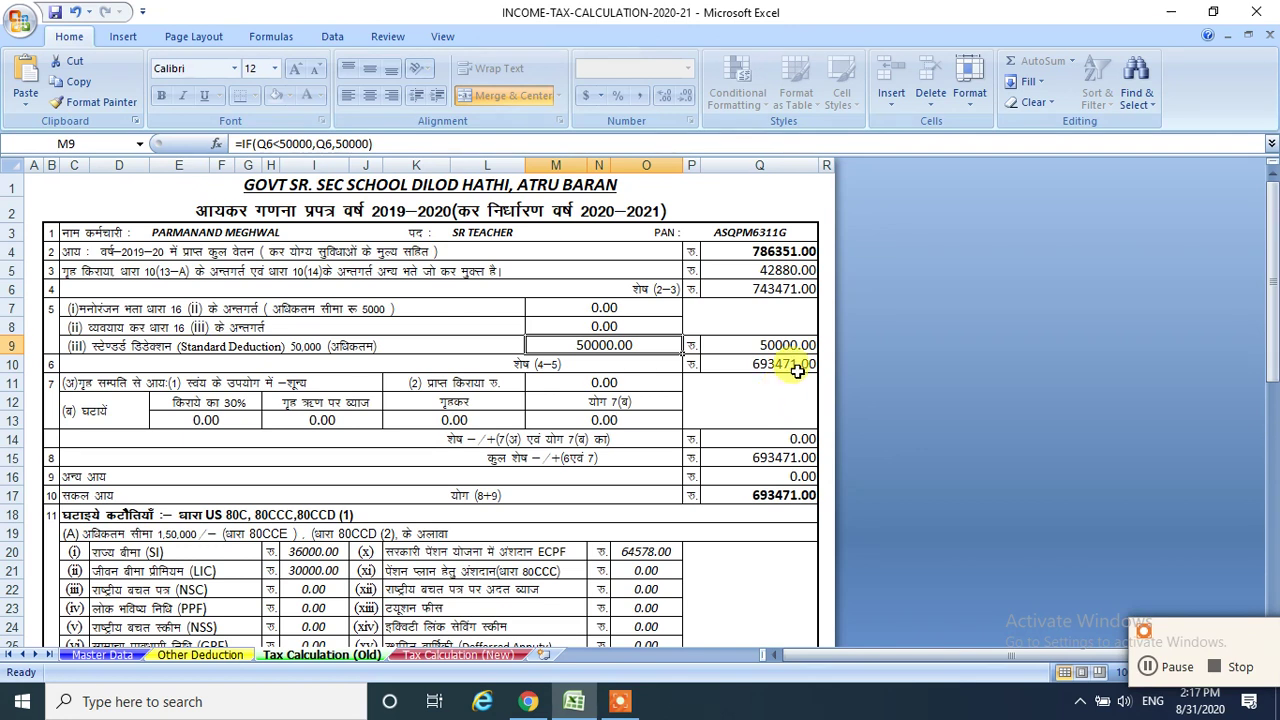
left_click(530, 702)
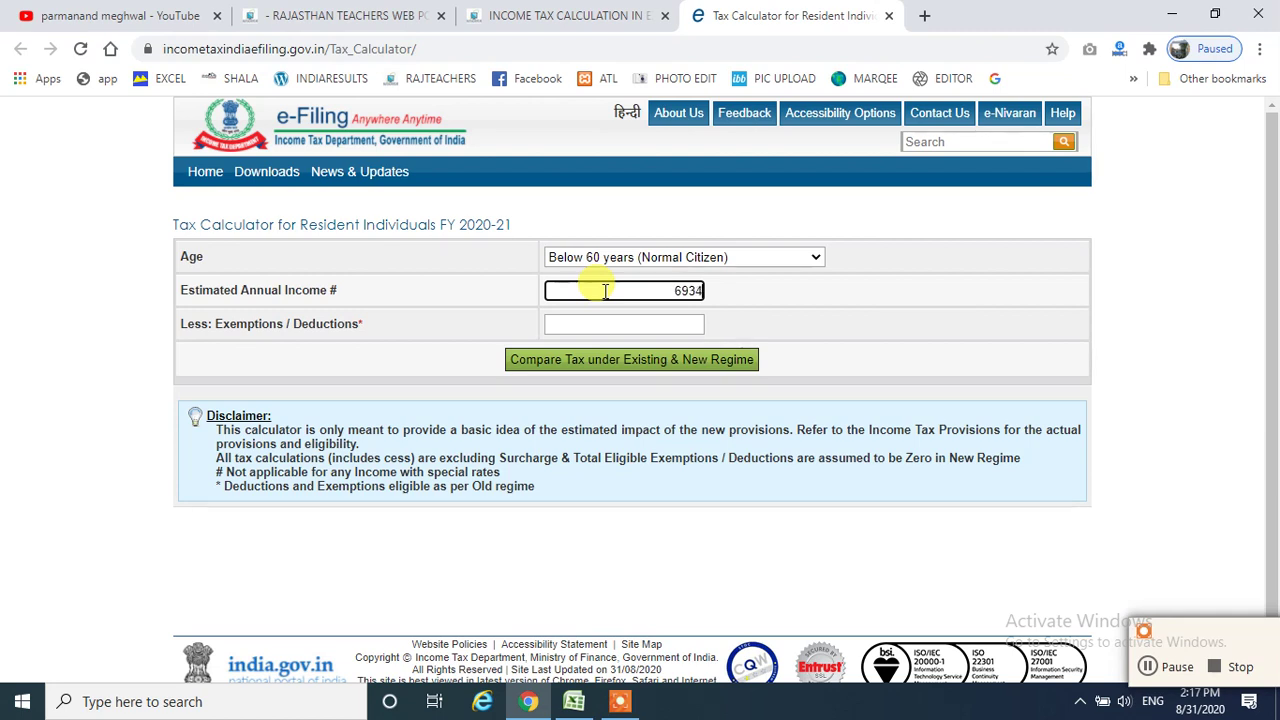
Check the Excel deductions, enter 195374 as the calculator's exemptions/deductions, and compare tax under the existing and new regimes
left_click(606, 324)
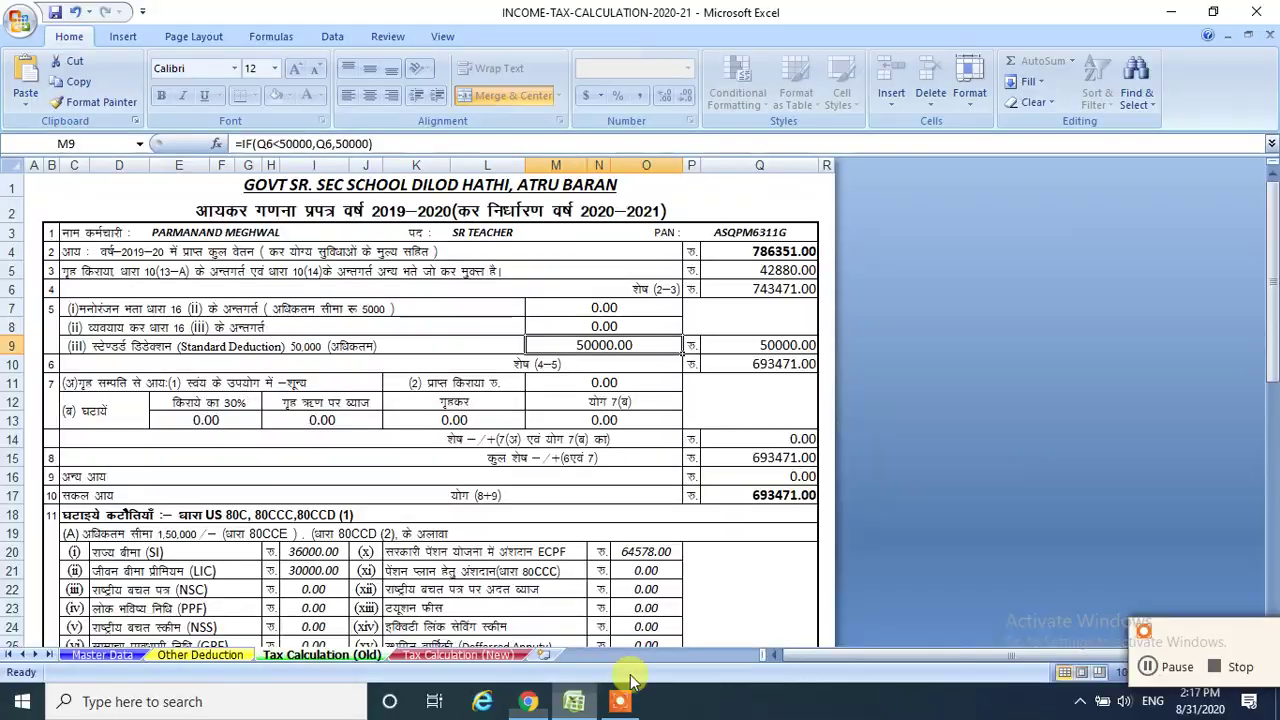
left_click(574, 702)
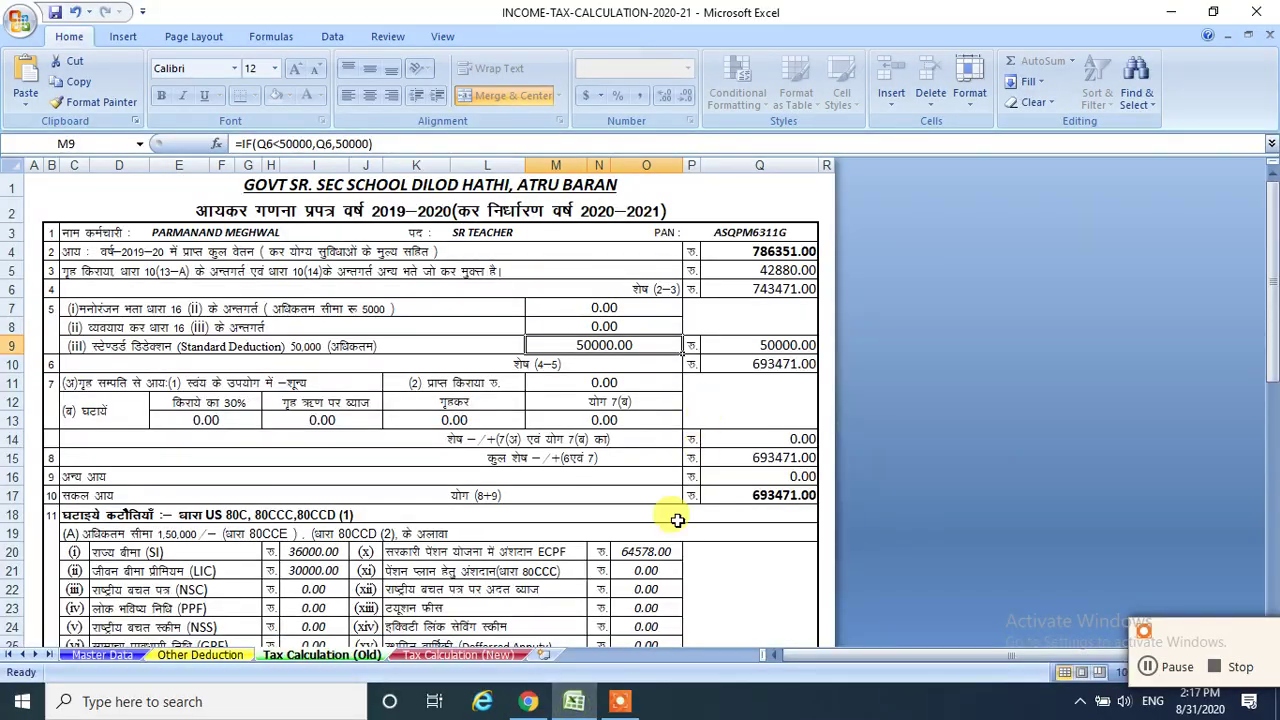
left_click(1150, 667)
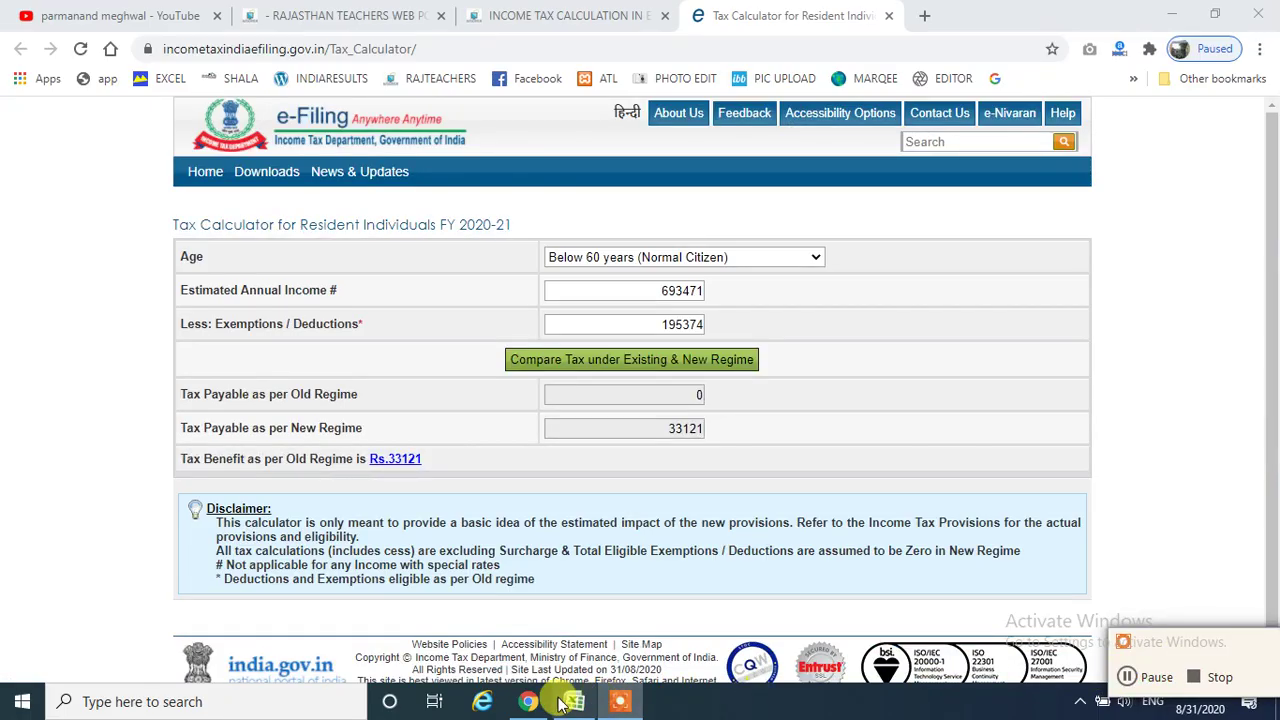
left_click(738, 297)
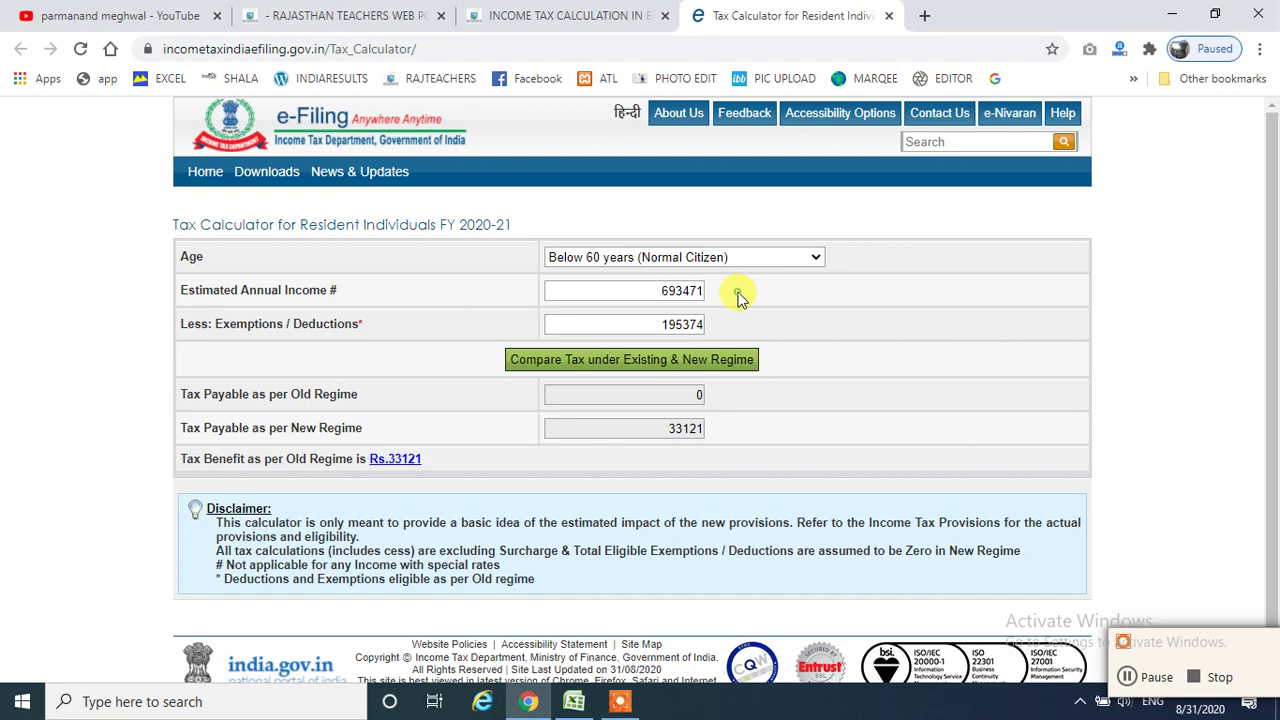
Review the section 80C and 80CCD(2) deduction amounts on the Tax Calculation (Old) sheet in Excel
left_click(574, 702)
left_click(768, 446)
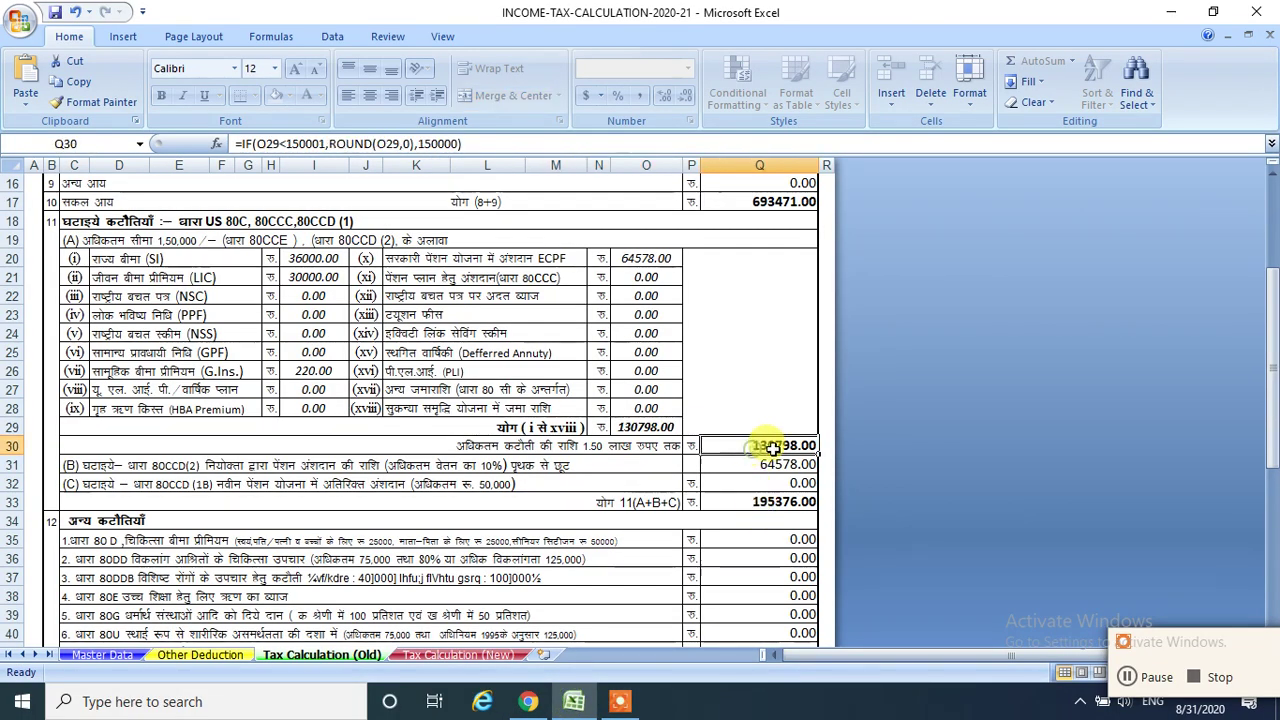
scroll(810, 450, "down", 1)
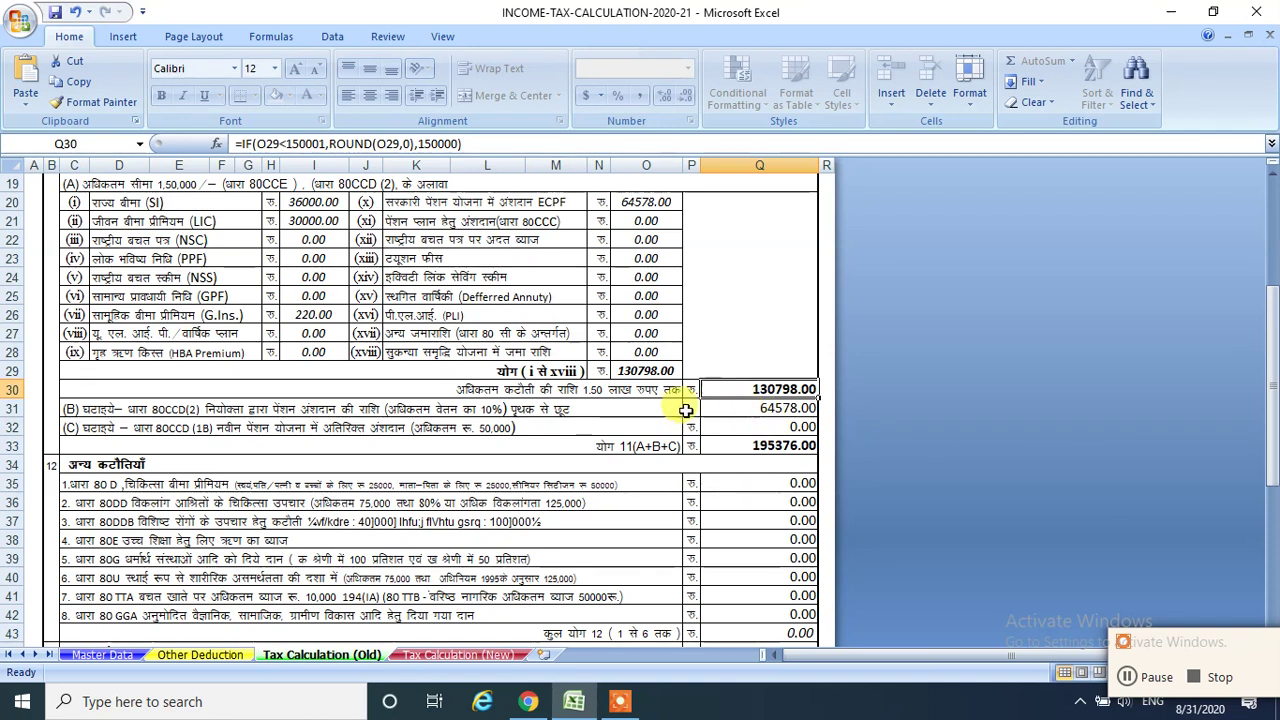
left_click(762, 411)
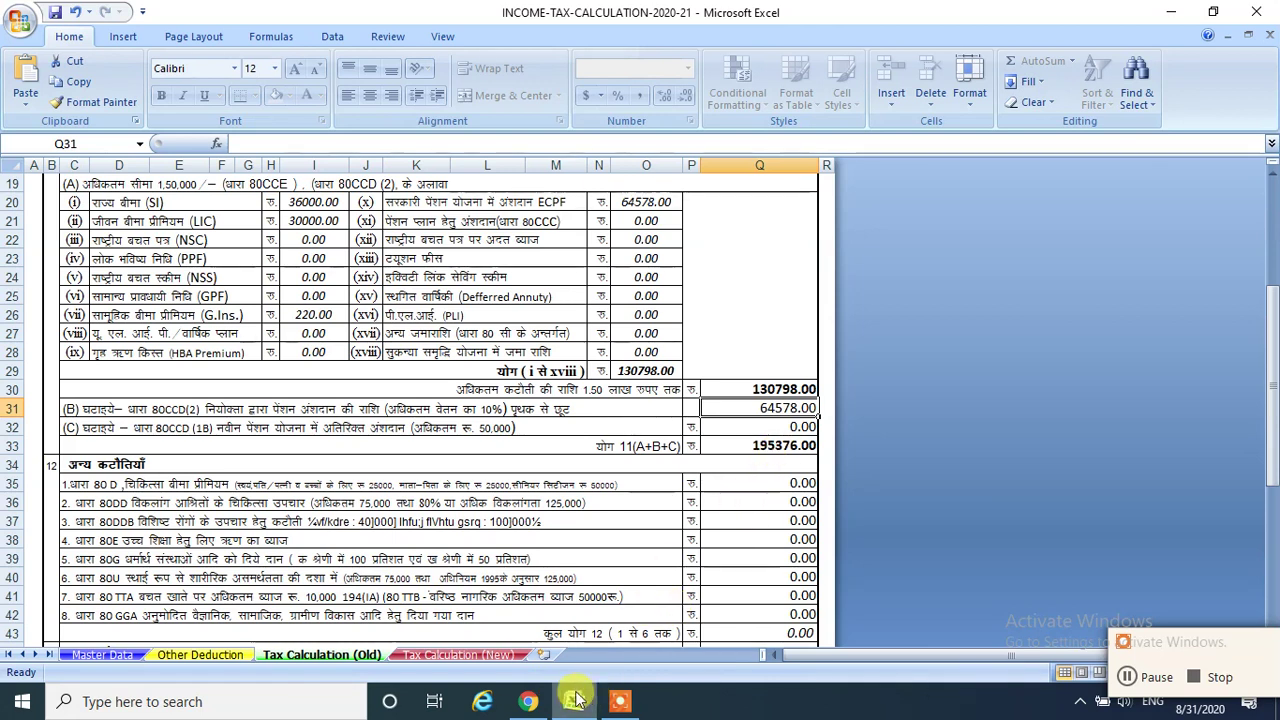
Compare the calculator's old-regime tax payable in Chrome with the total tax on Excel's Tax Calculation (Old) sheet
left_click(528, 701)
left_click(692, 358)
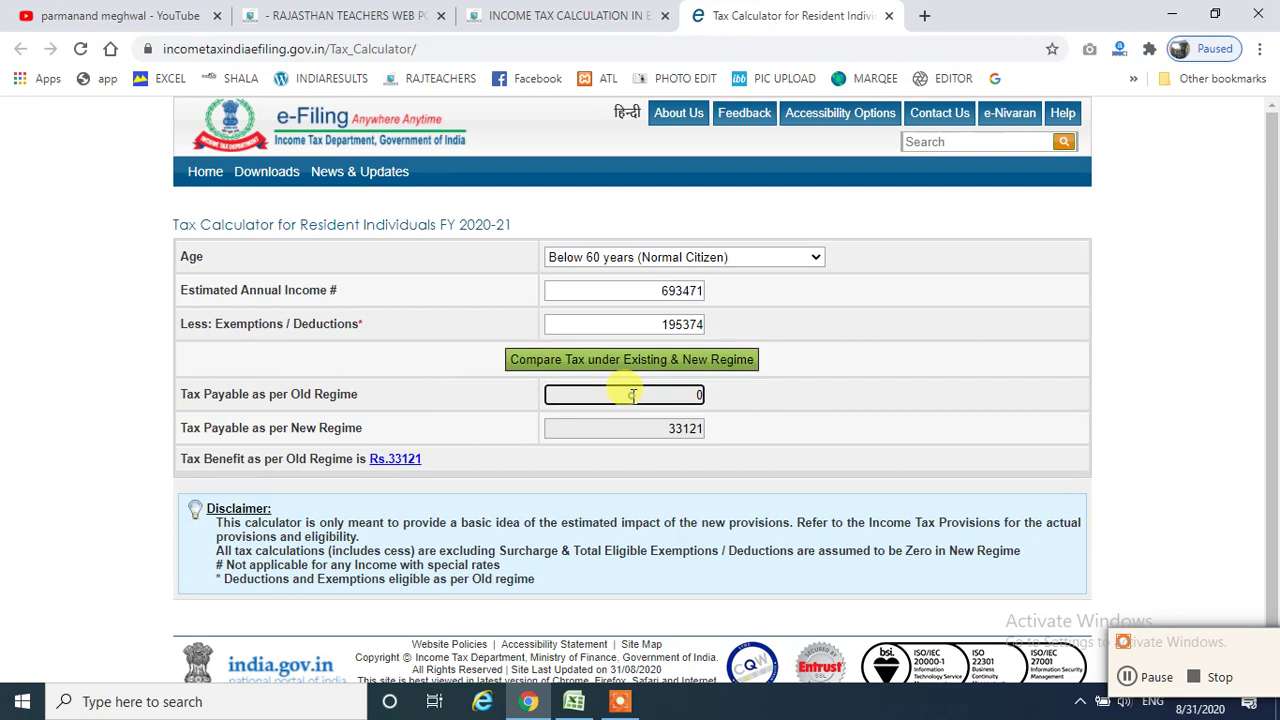
left_click(574, 701)
scroll(800, 385, "down", 10)
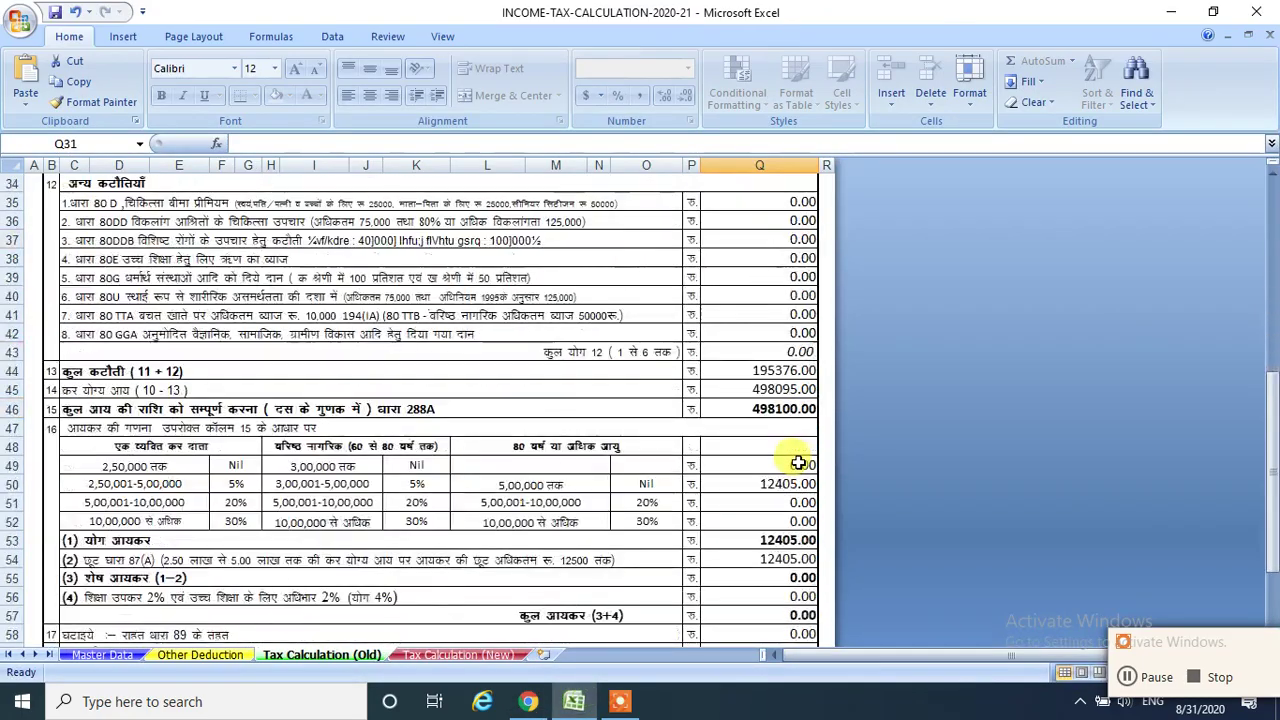
scroll(800, 410, "up", 13)
scroll(798, 399, "up", 4)
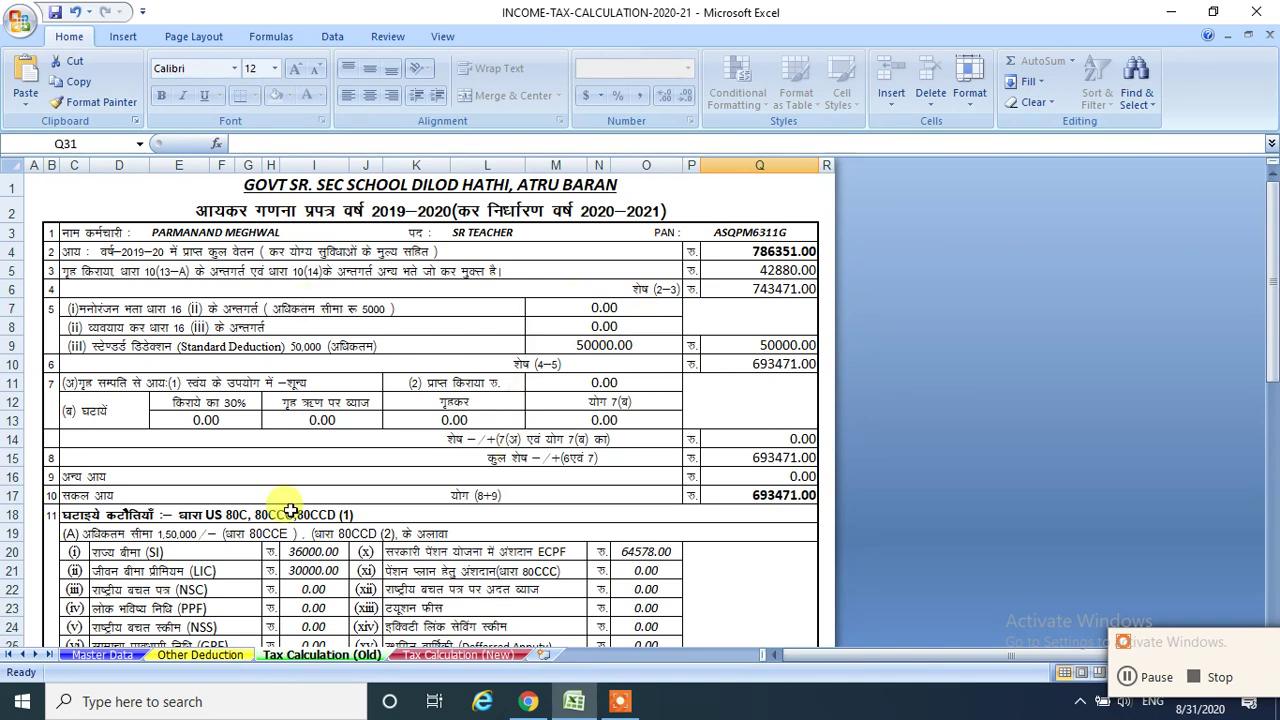
On the Master Data sheet, set the option for employees appointed on or after 01.01.2004 to No
left_click(110, 655)
scroll(428, 553, "up", 10)
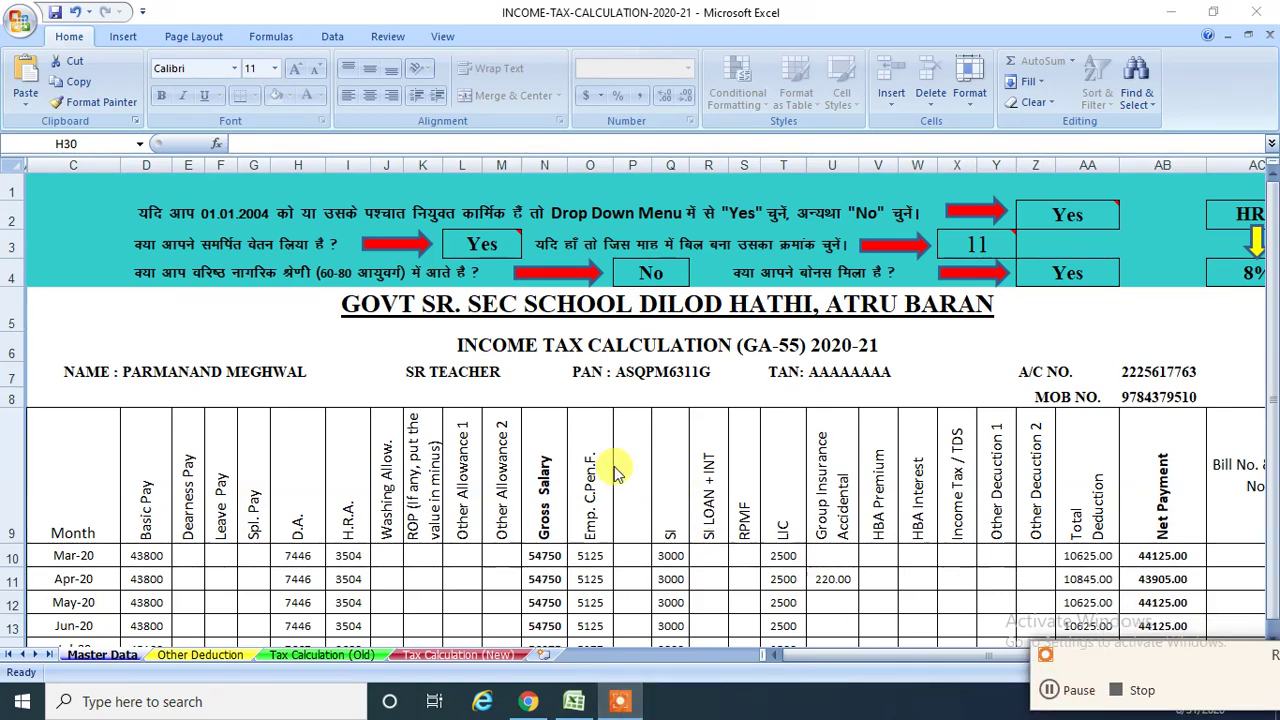
scroll(780, 510, "down", 2)
scroll(937, 523, "up", 2)
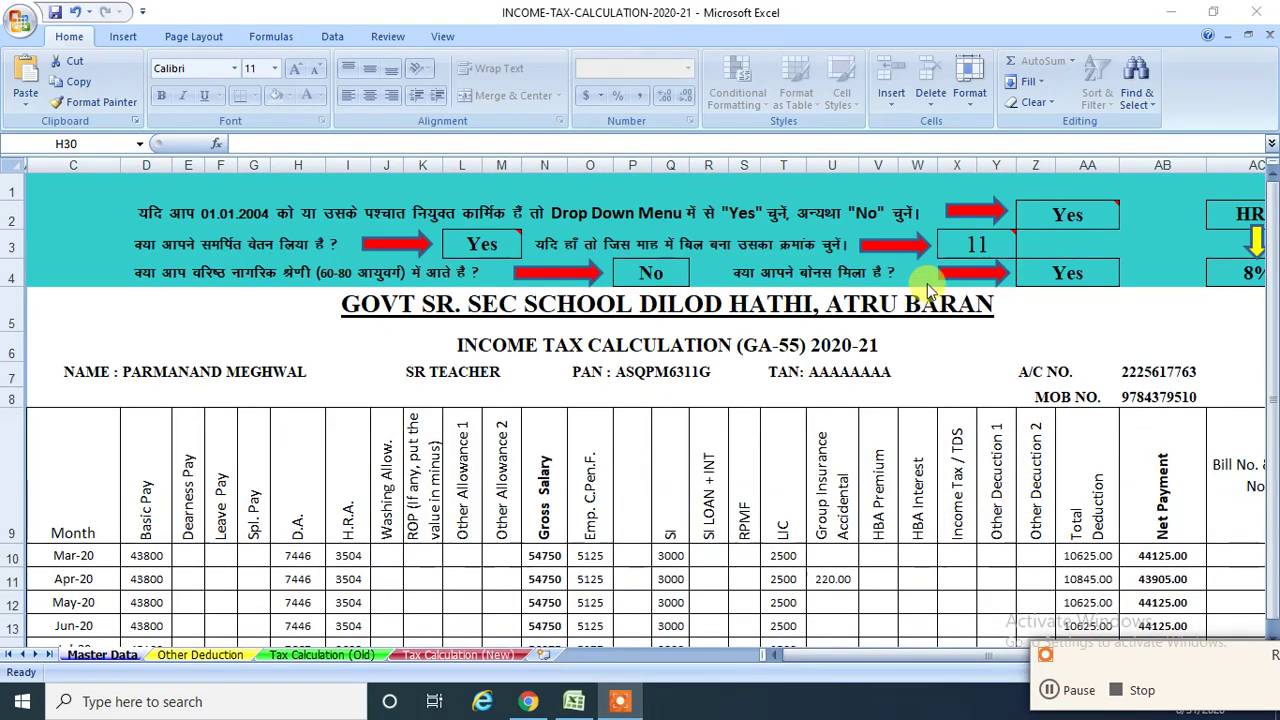
left_click(1068, 212)
left_click(1124, 224)
left_click(1081, 249)
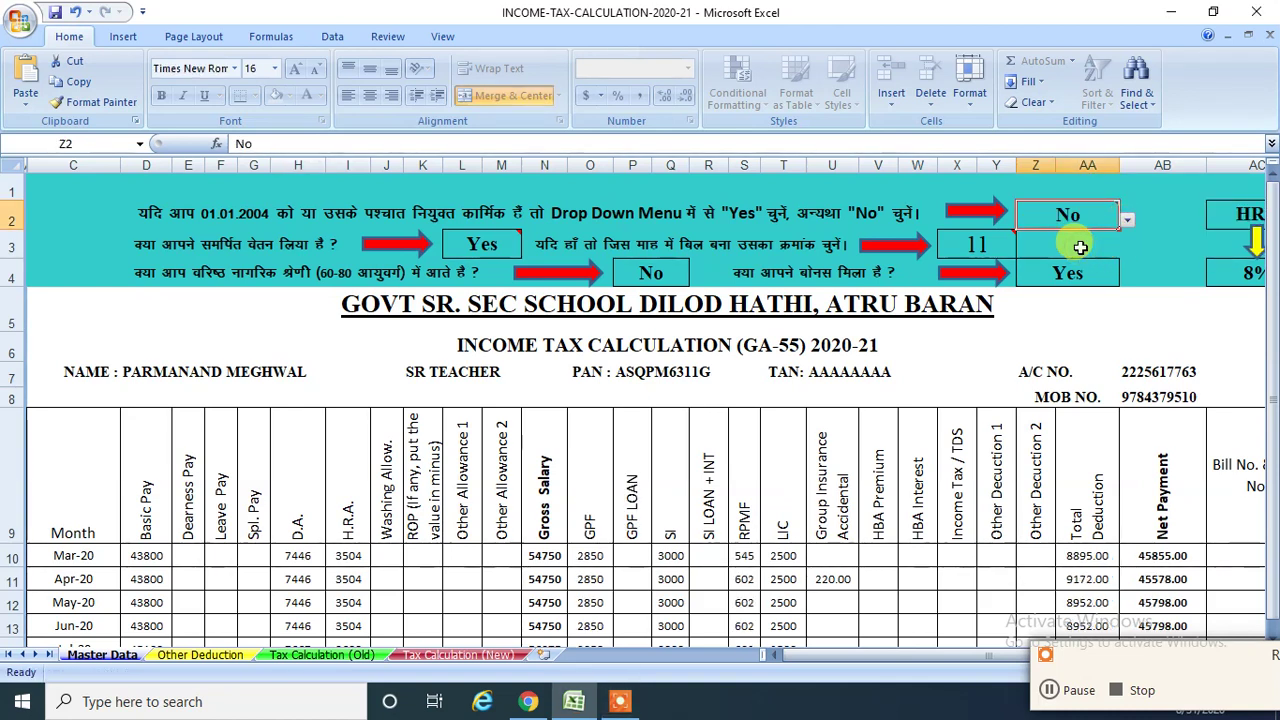
left_click(1080, 248)
Check the gross income on Excel's Tax Calculation (Old) sheet and enter 628893 as the estimated annual income in Chrome's tax calculator
scroll(517, 463, "down", 3)
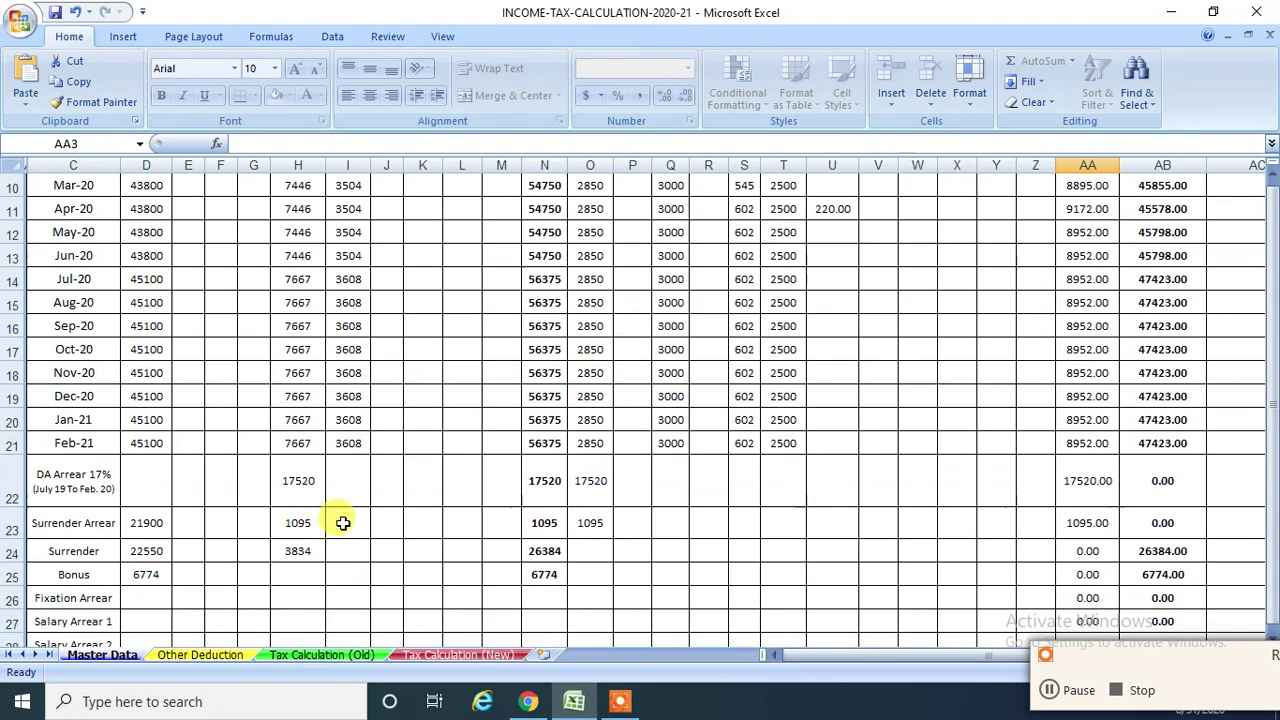
scroll(337, 517, "down", 1)
left_click(300, 654)
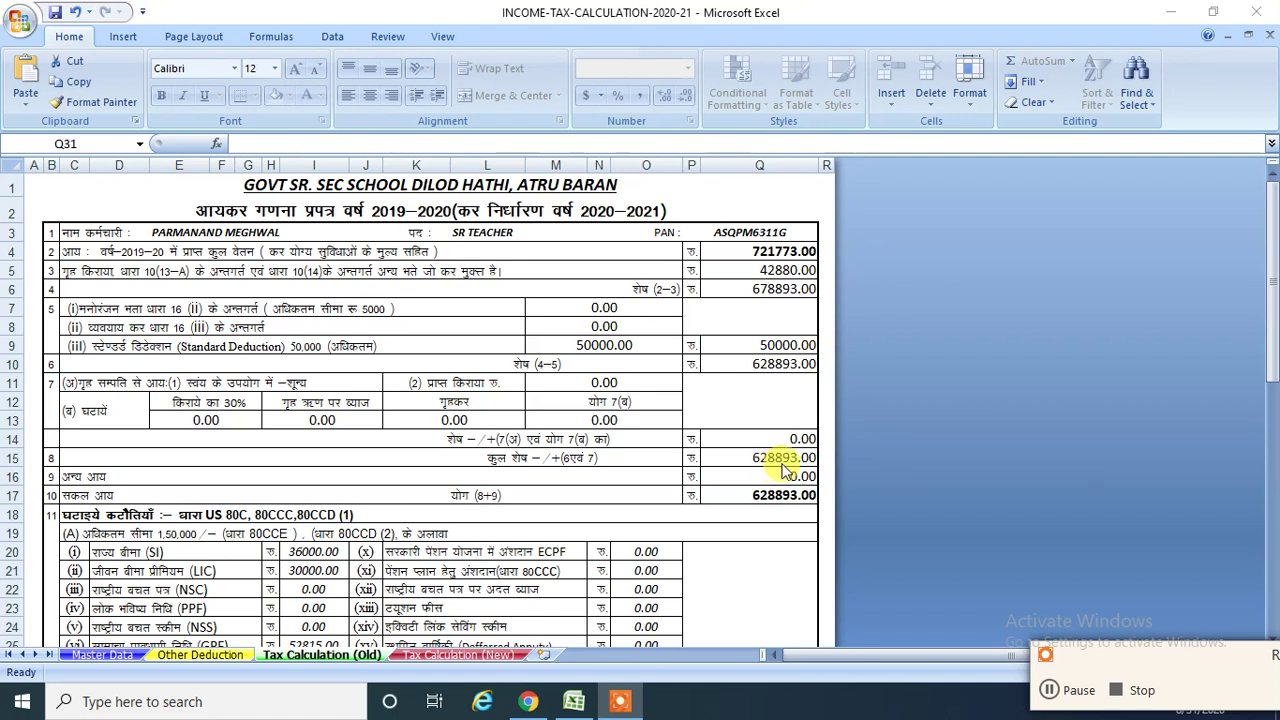
left_click(528, 701)
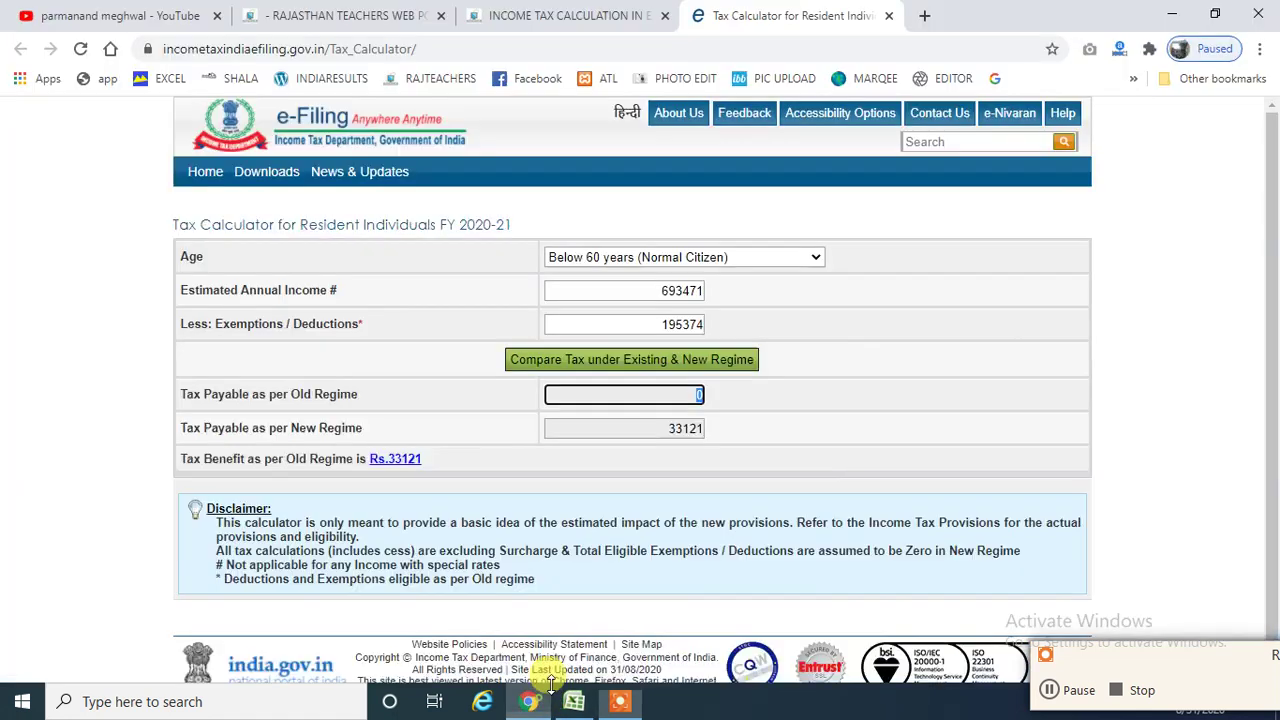
left_click_drag(650, 296, 741, 300)
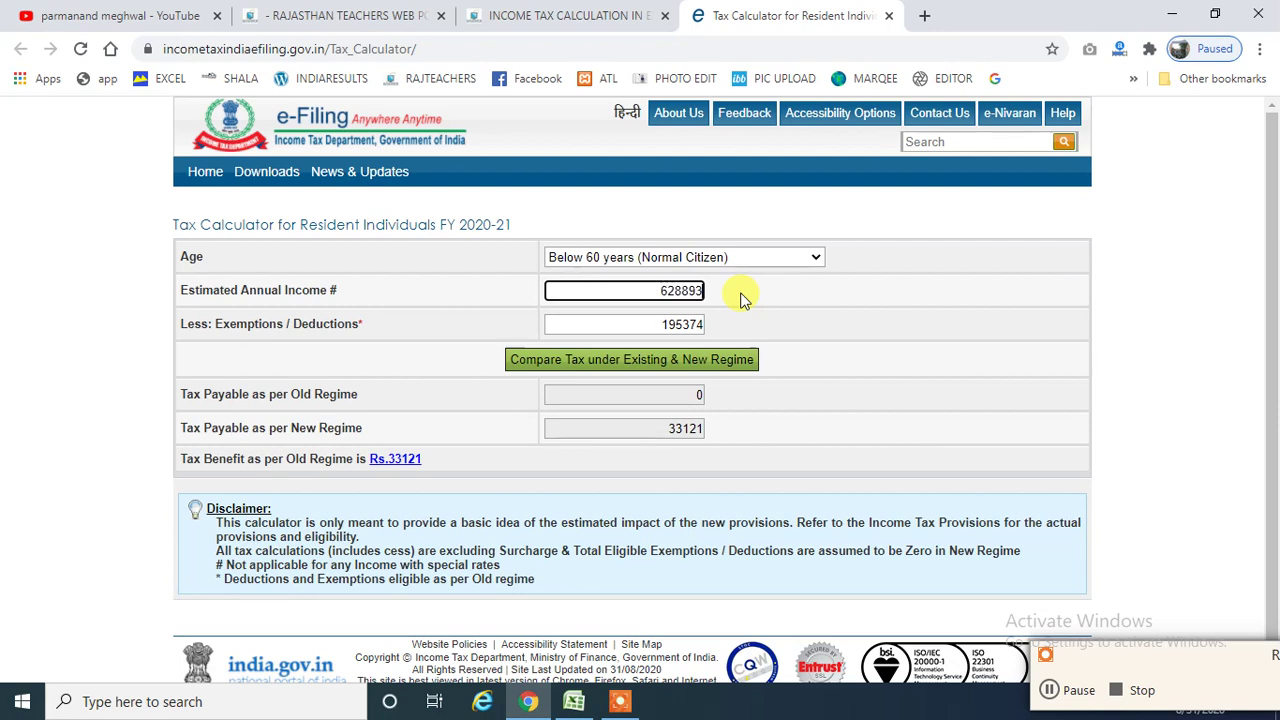
left_click(740, 298)
Check the section 80C deductions in Excel, enter 119035 as the calculator's exemptions/deductions, and compare tax under both regimes
left_click(574, 701)
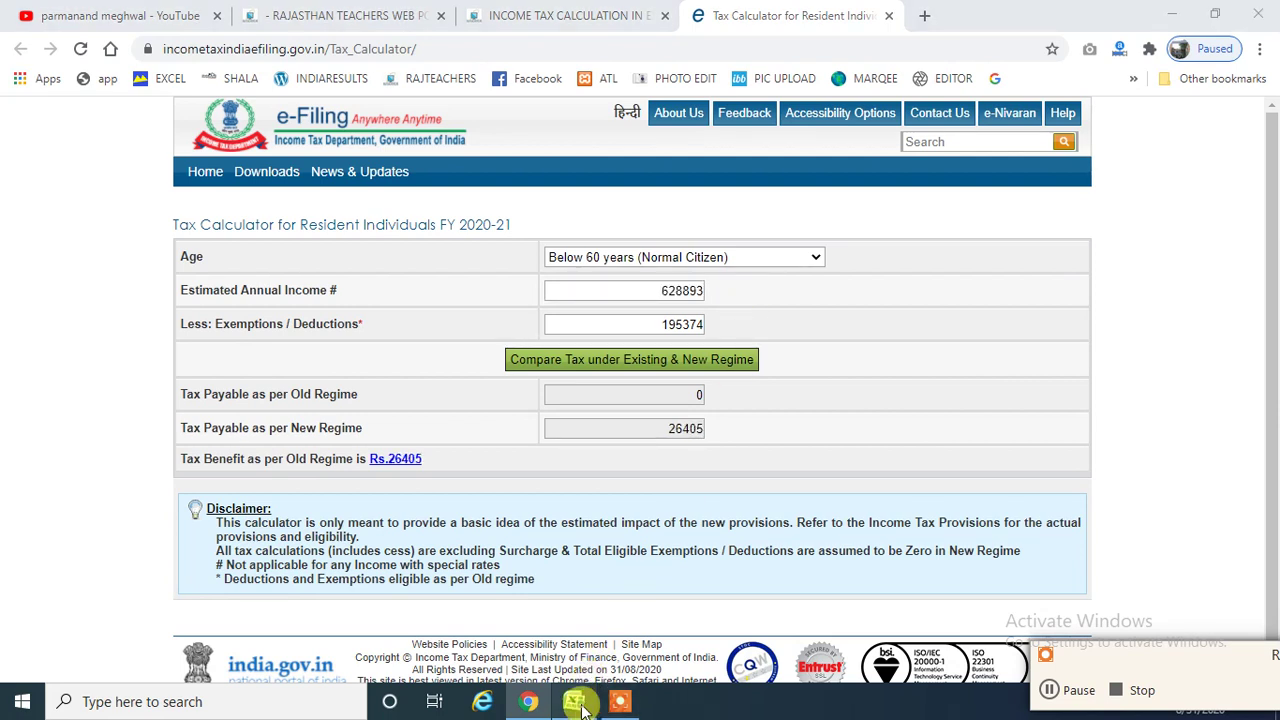
scroll(699, 464, "down", 4)
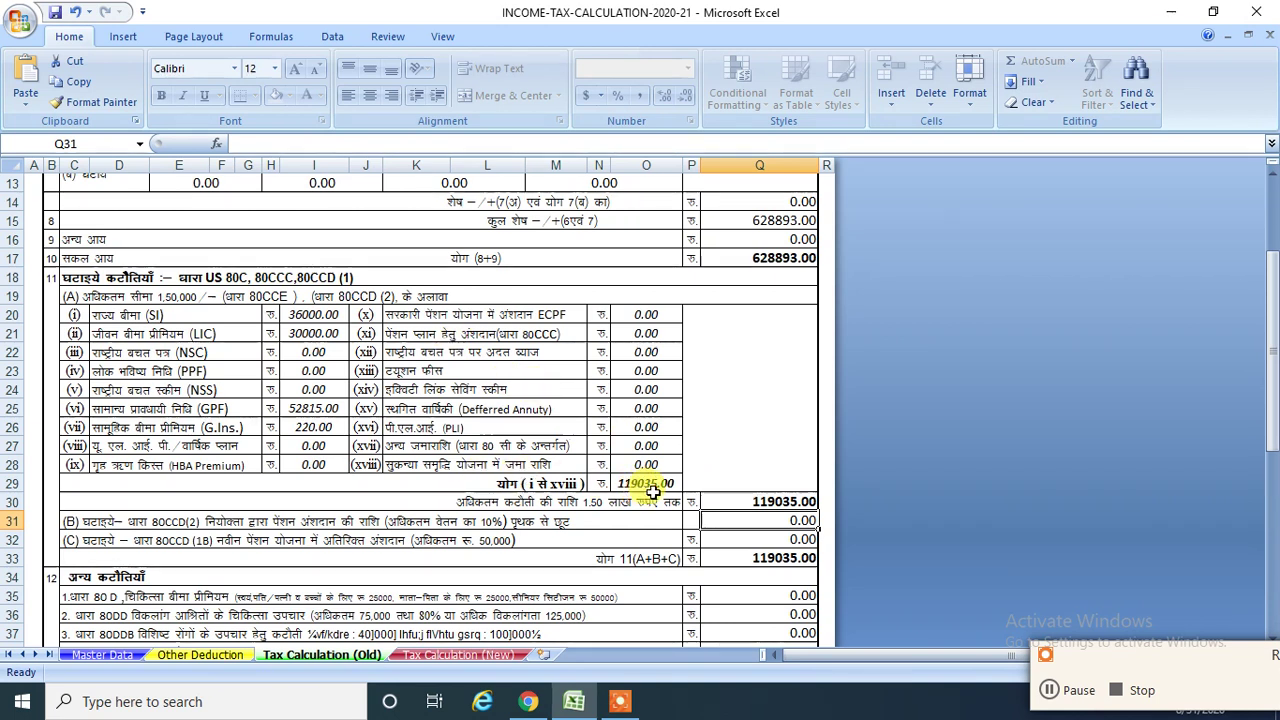
left_click(528, 701)
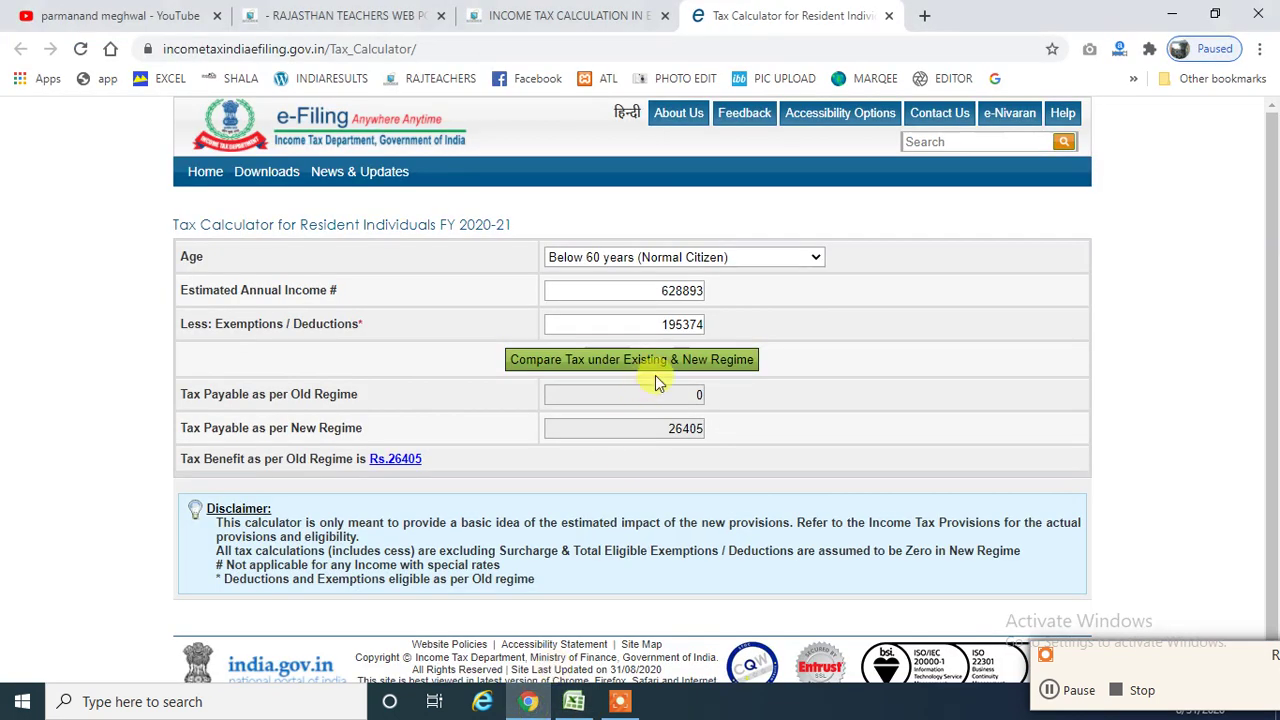
double_click(656, 324)
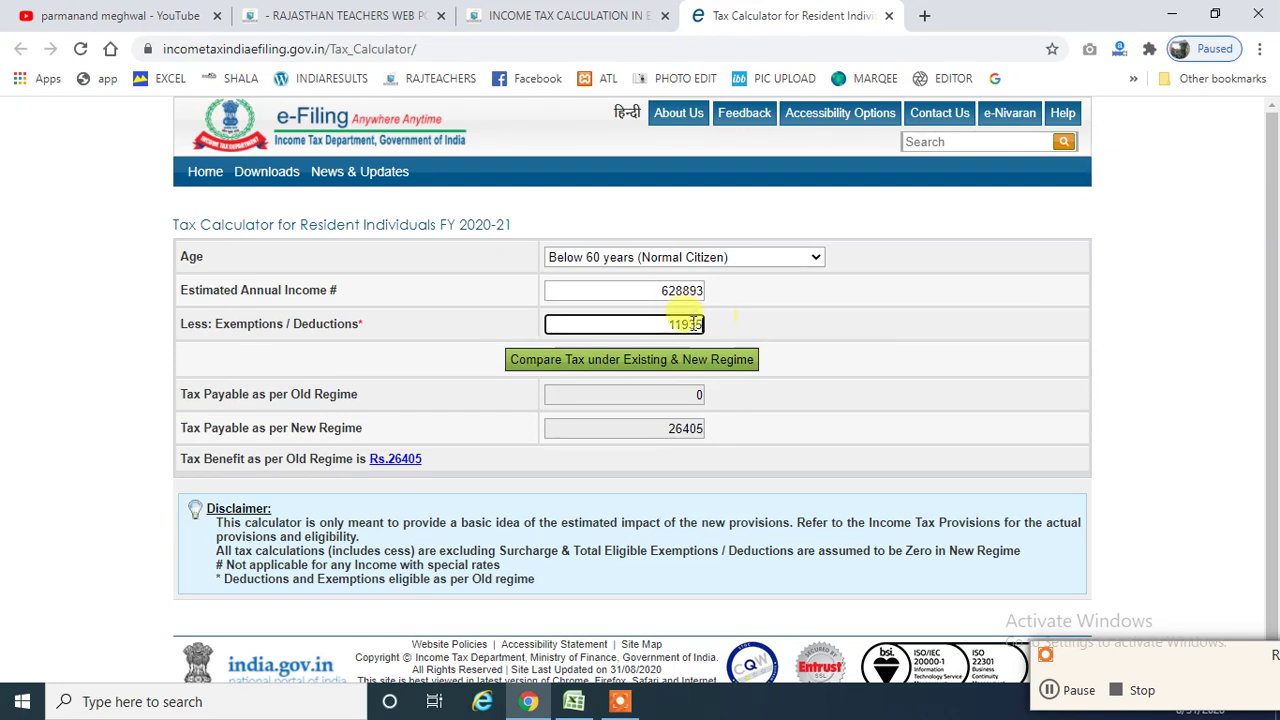
left_click(579, 708)
left_click(573, 702)
left_click(697, 323)
type("0")
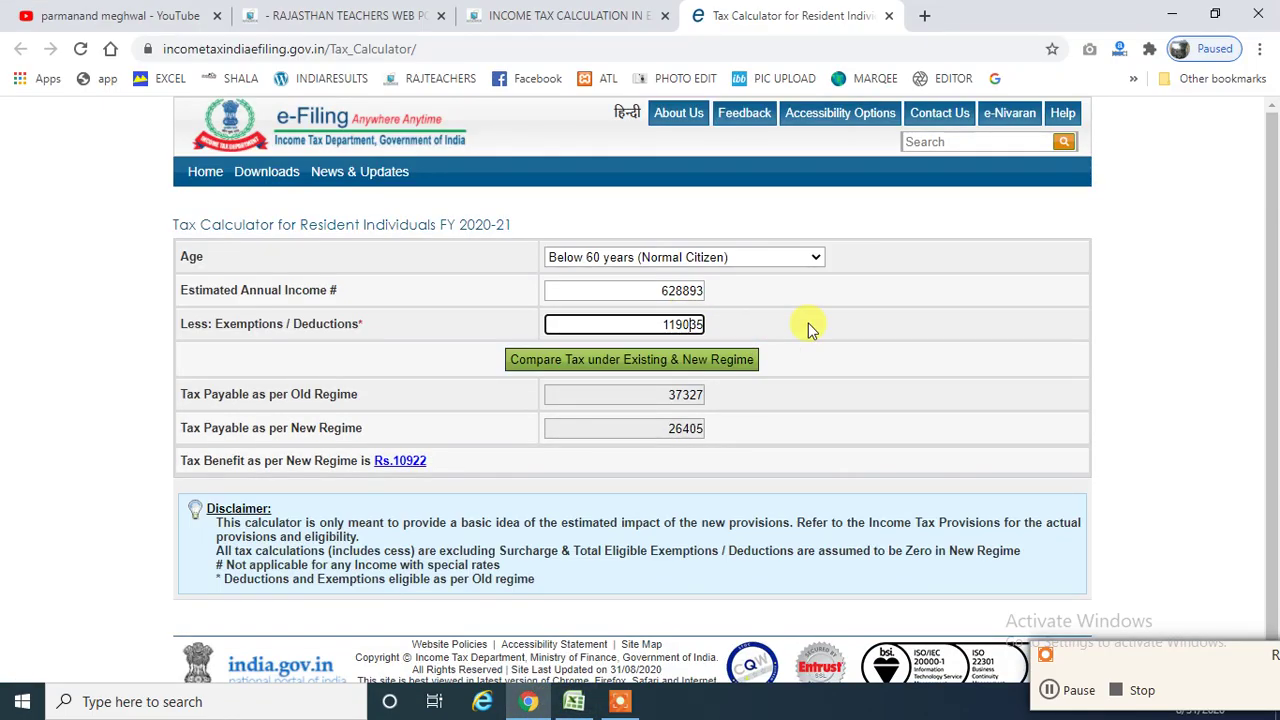
left_click(748, 362)
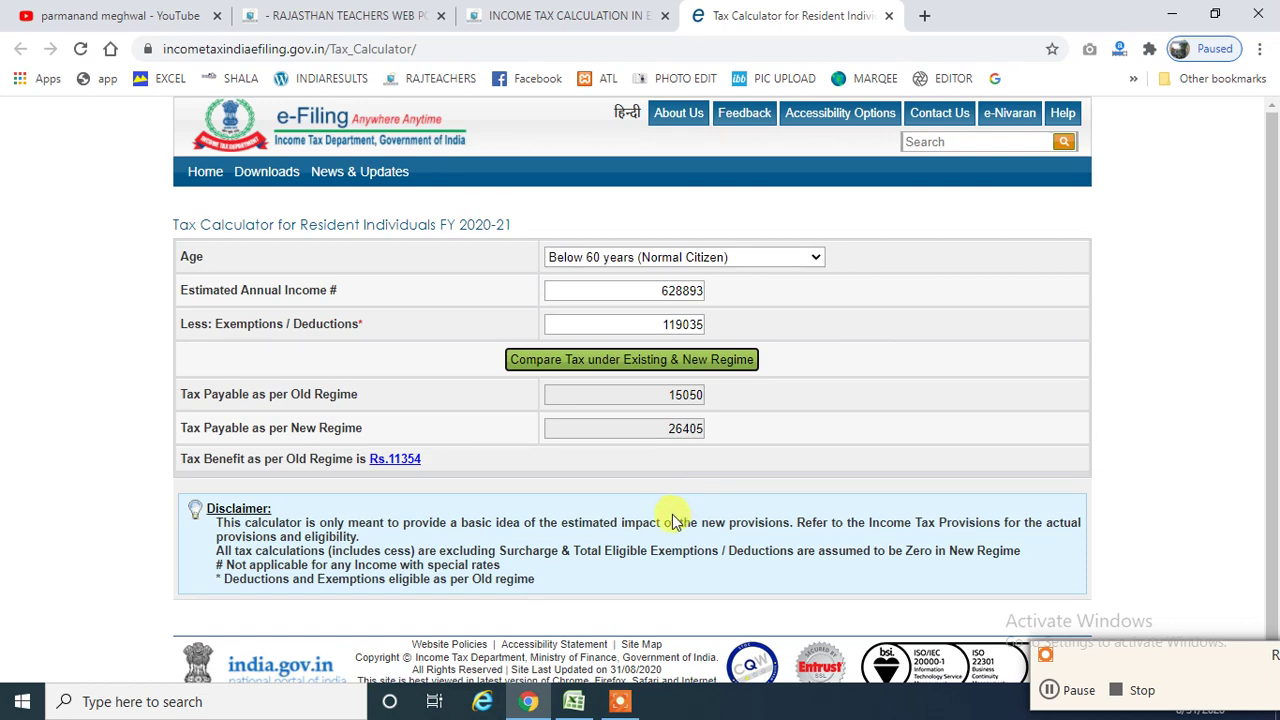
Compare the income tax payable on Excel's Tax Calculation (Old) sheet with the calculator's old-regime tax in Chrome
left_click(573, 702)
scroll(737, 434, "down", 10)
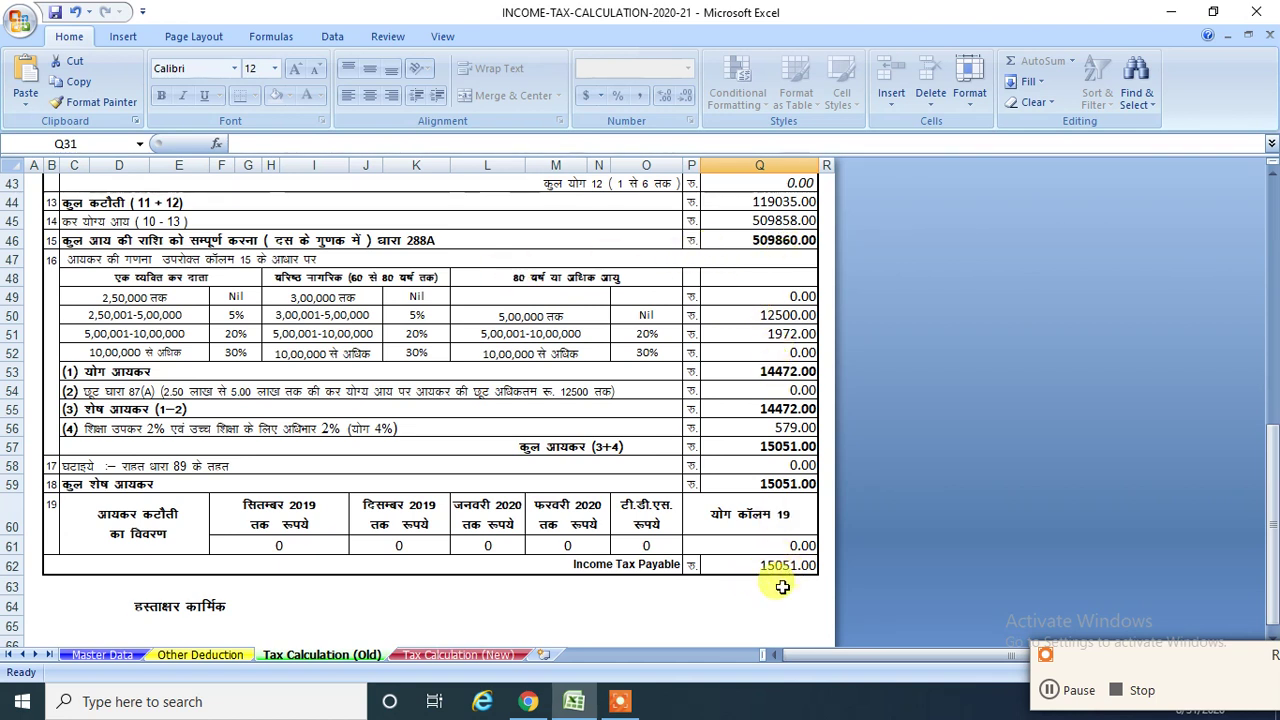
left_click(528, 702)
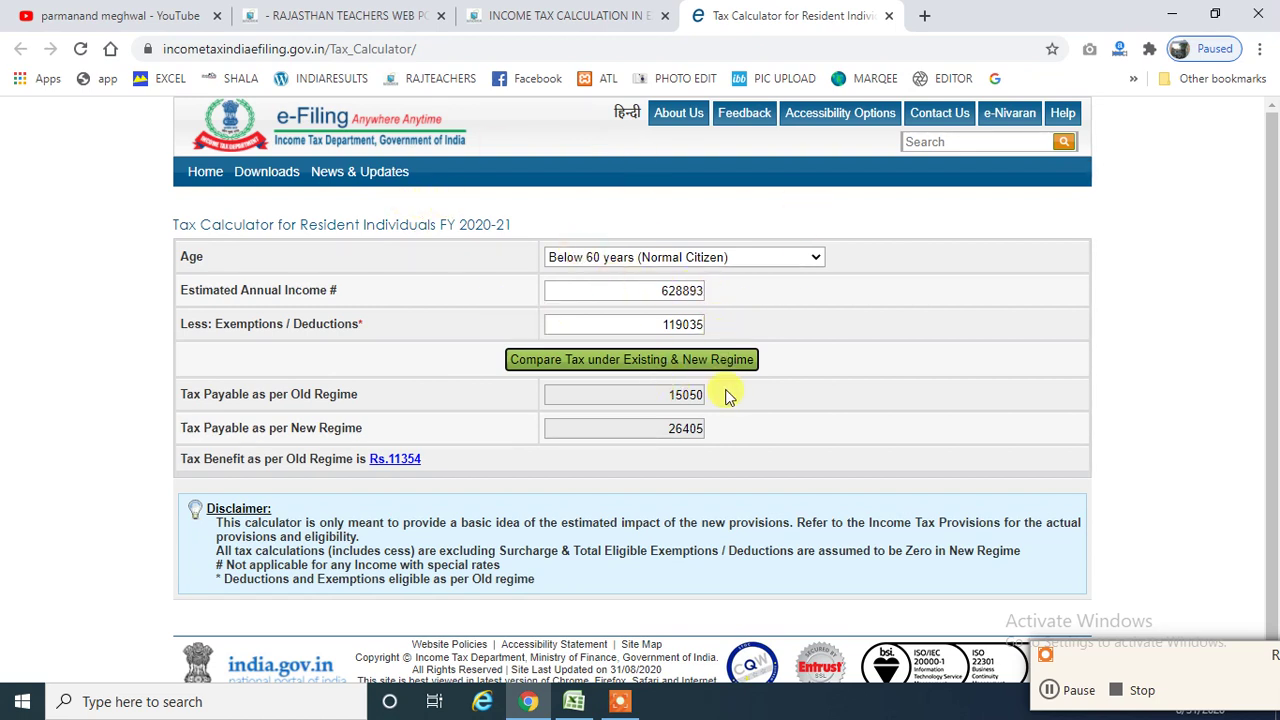
Compare the income tax payable on Excel's Tax Calculation (New) sheet with the calculator's new-regime tax in Chrome
left_click(574, 702)
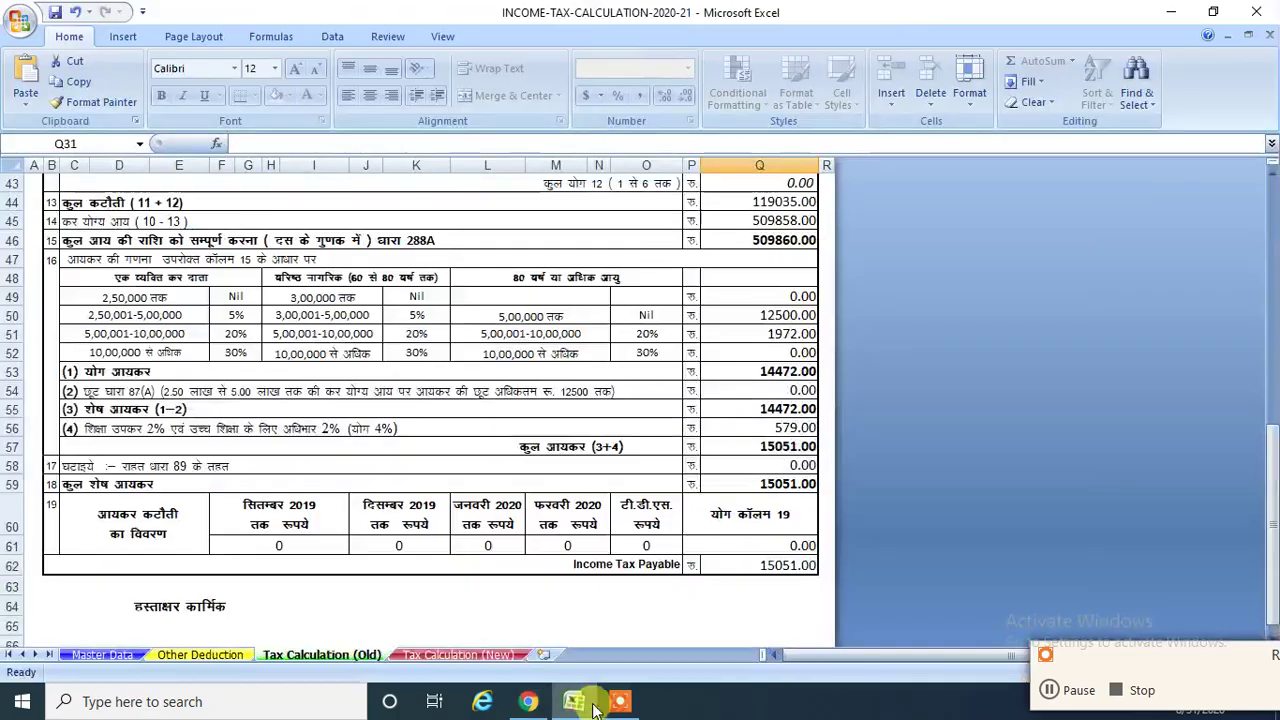
left_click(483, 660)
scroll(840, 486, "down", 6)
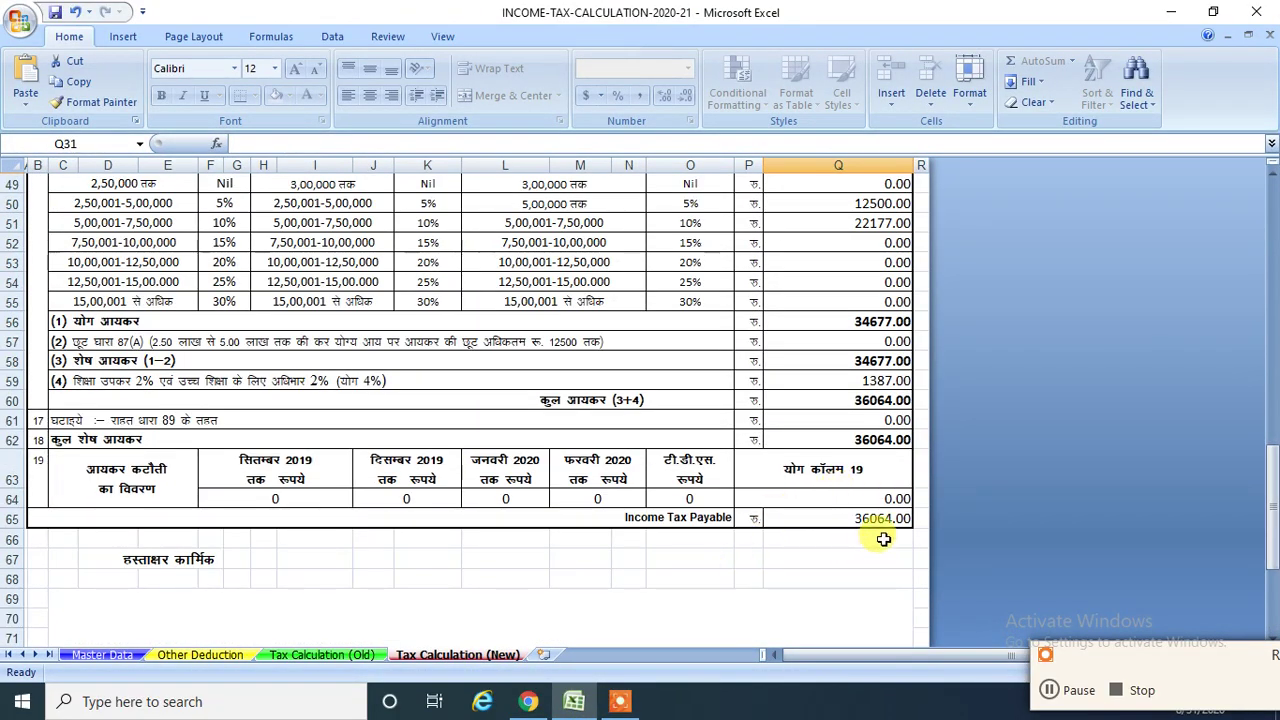
left_click(528, 702)
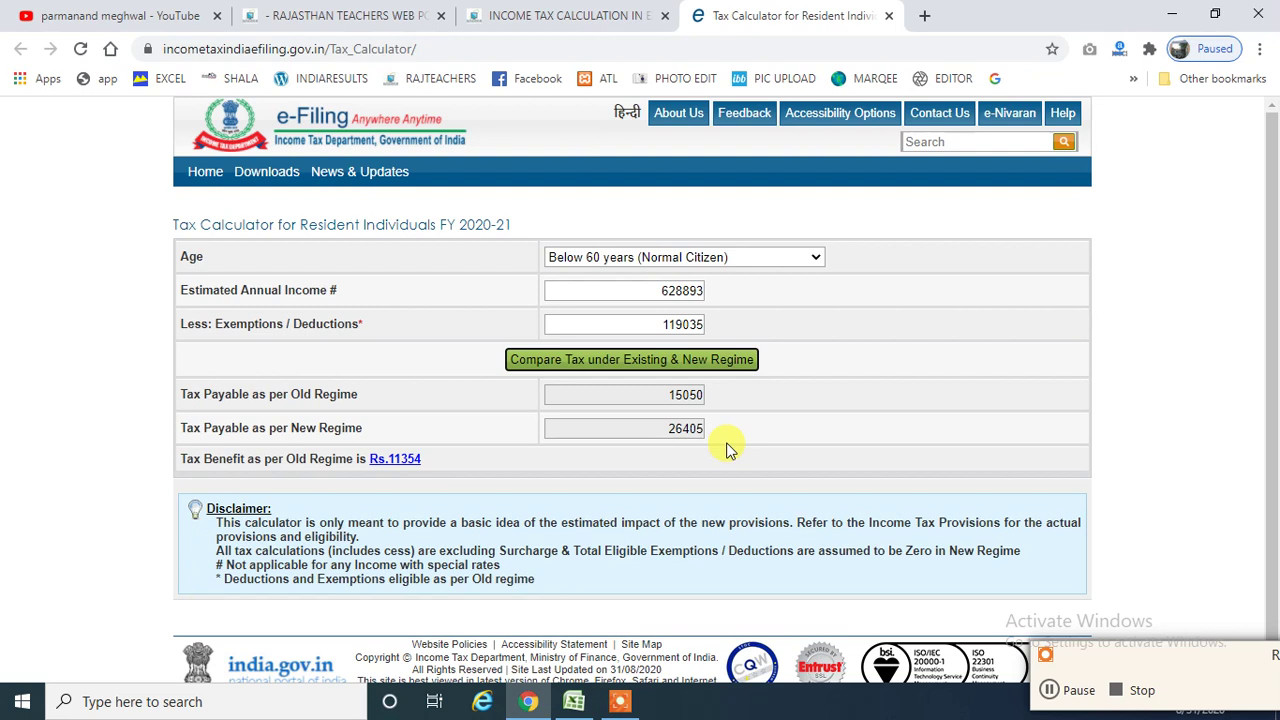
left_click(574, 700)
left_click(528, 702)
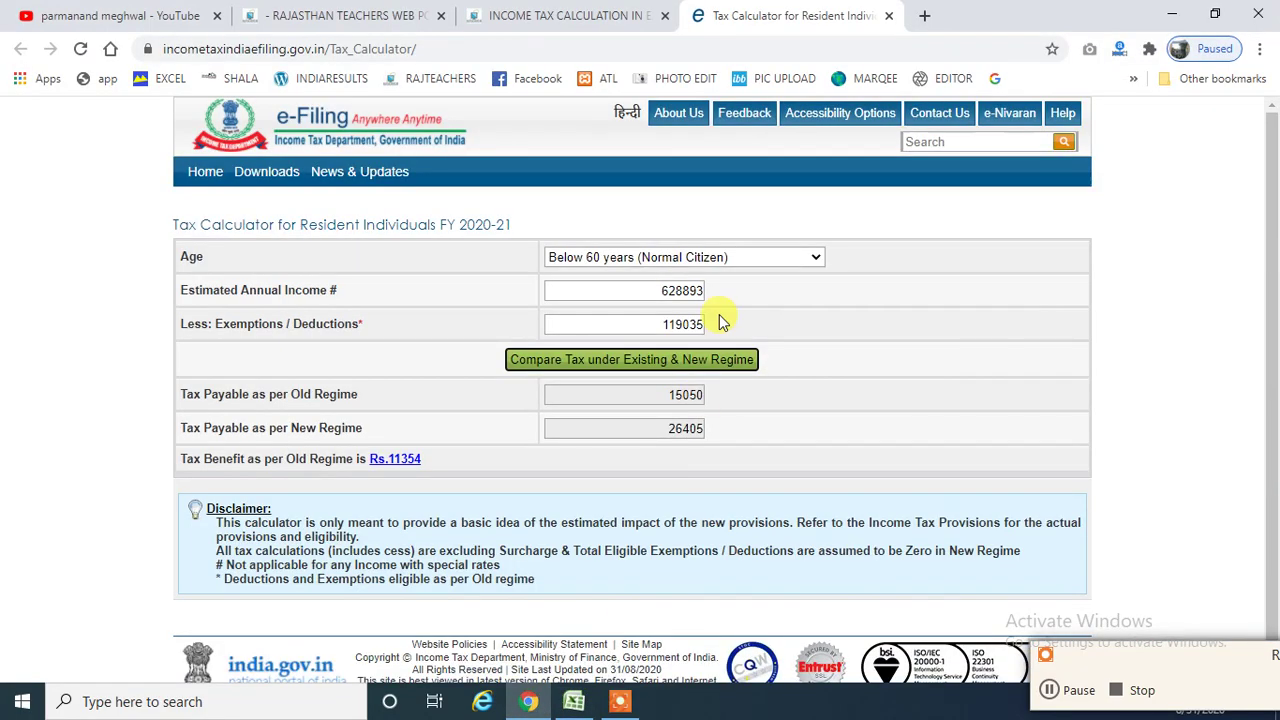
Using the Tax Calculation (New) sheet's total income, set the calculator's annual income to 721773 and deductions to 169035, and compare both regimes
left_click(574, 702)
scroll(700, 255, "up", 15)
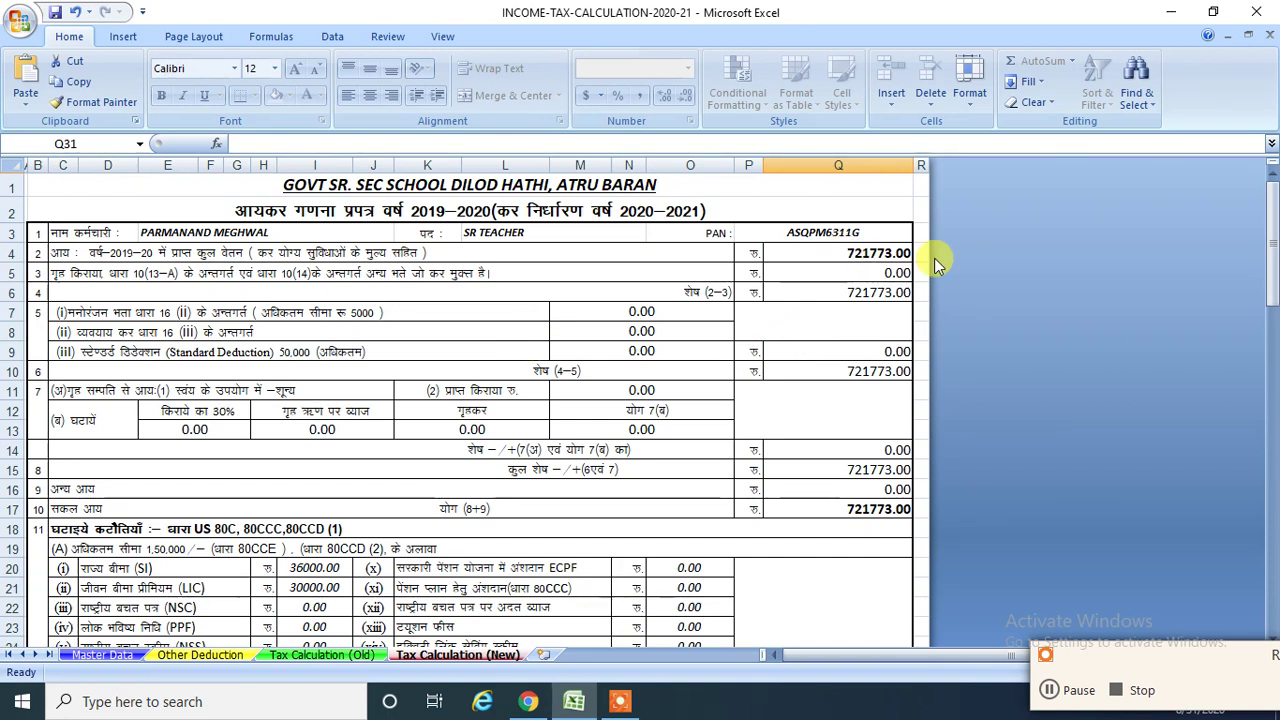
left_click(528, 702)
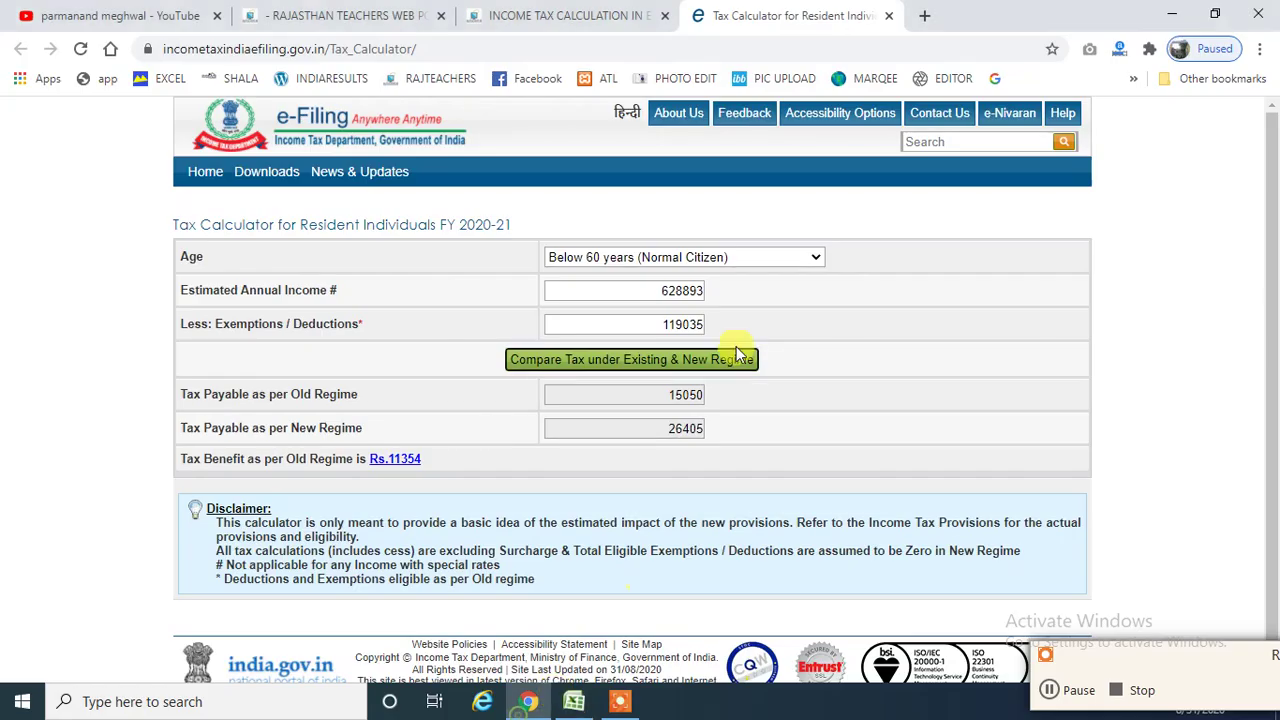
double_click(662, 291)
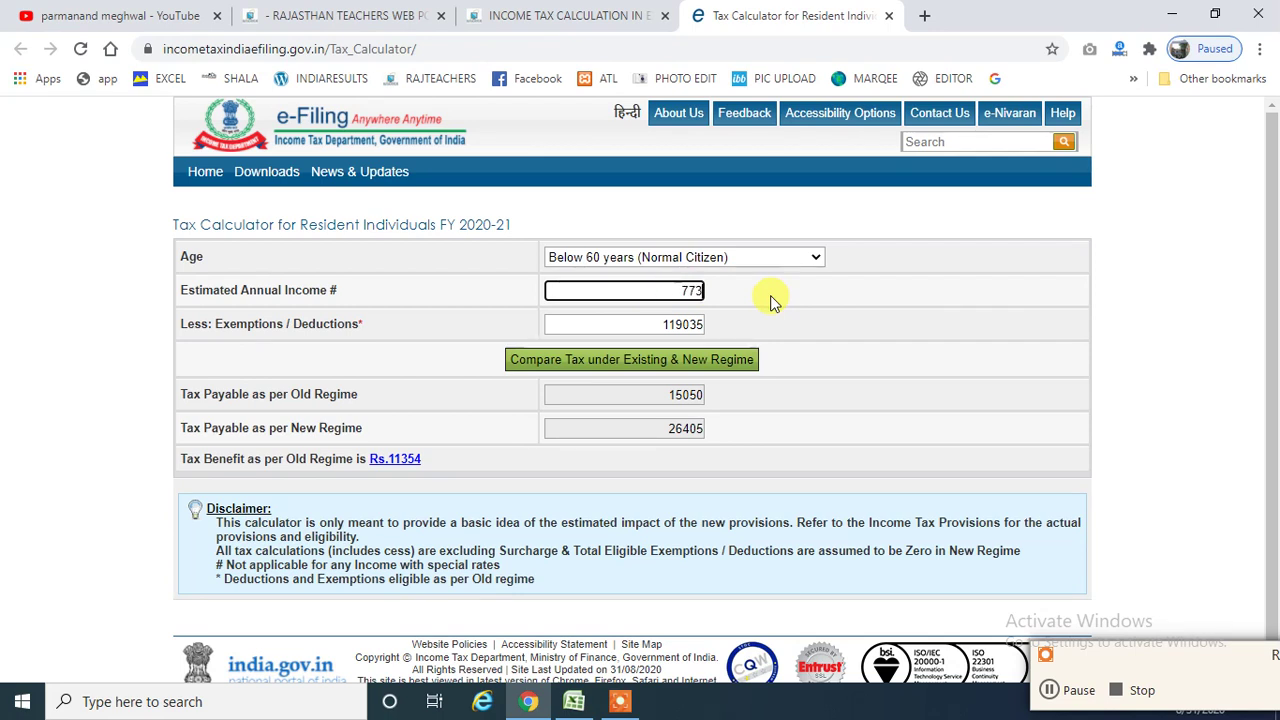
type("773")
left_click(574, 702)
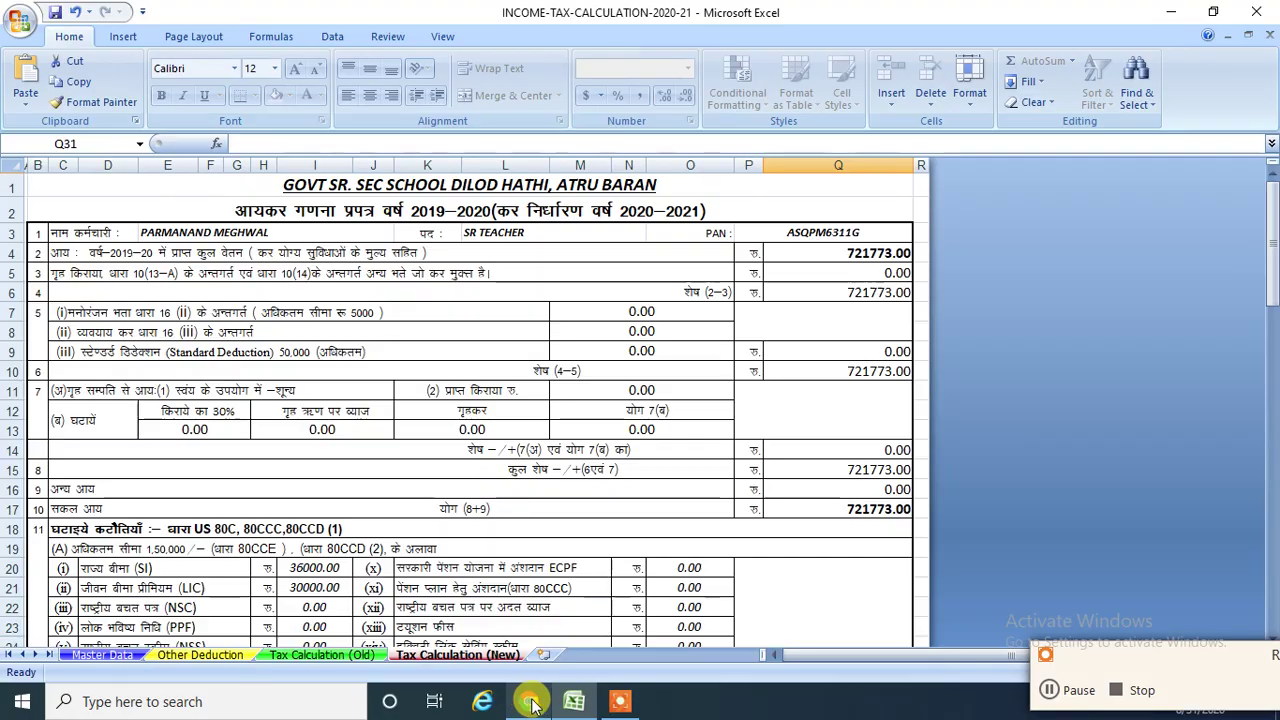
left_click(528, 702)
left_click_drag(712, 288, 667, 295)
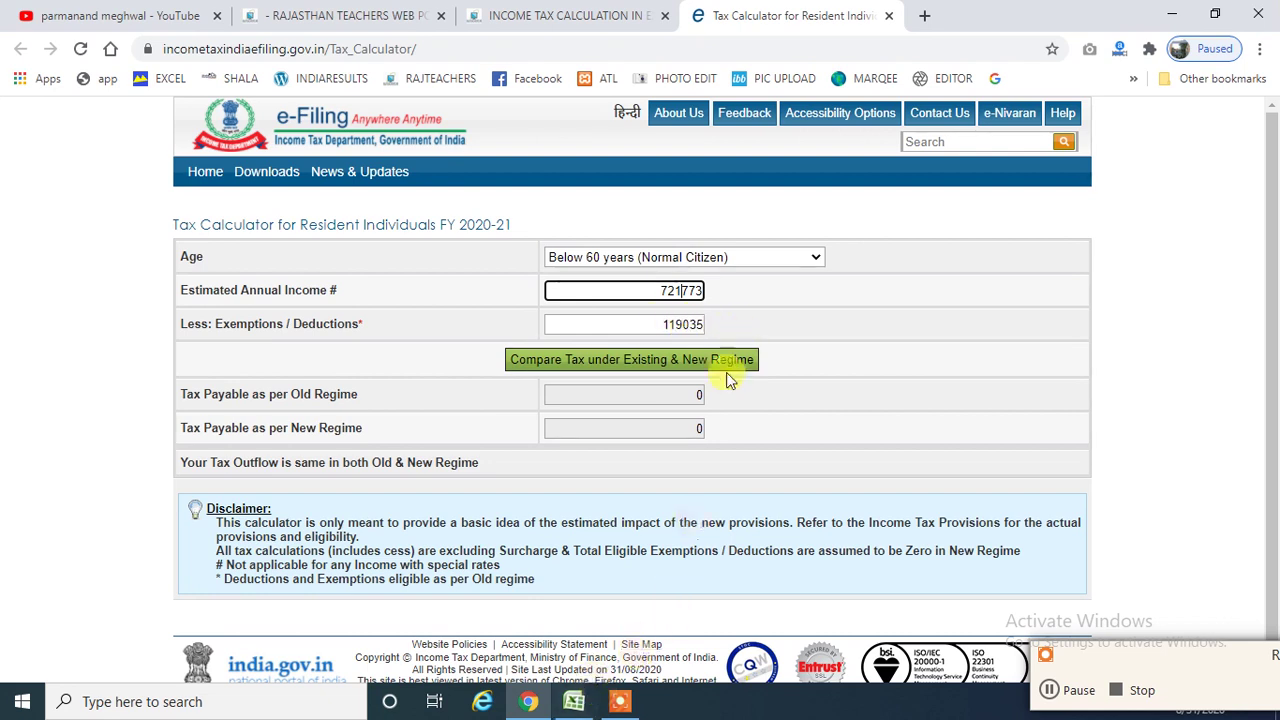
left_click(678, 332)
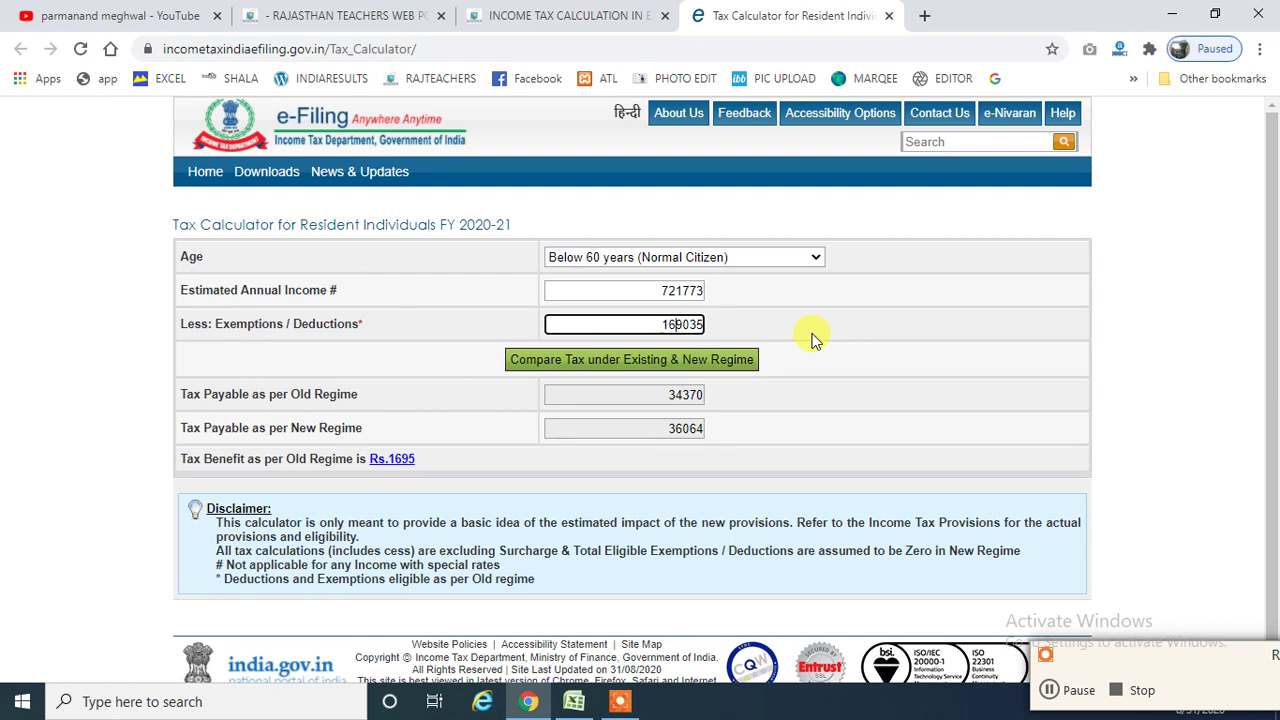
left_click(729, 360)
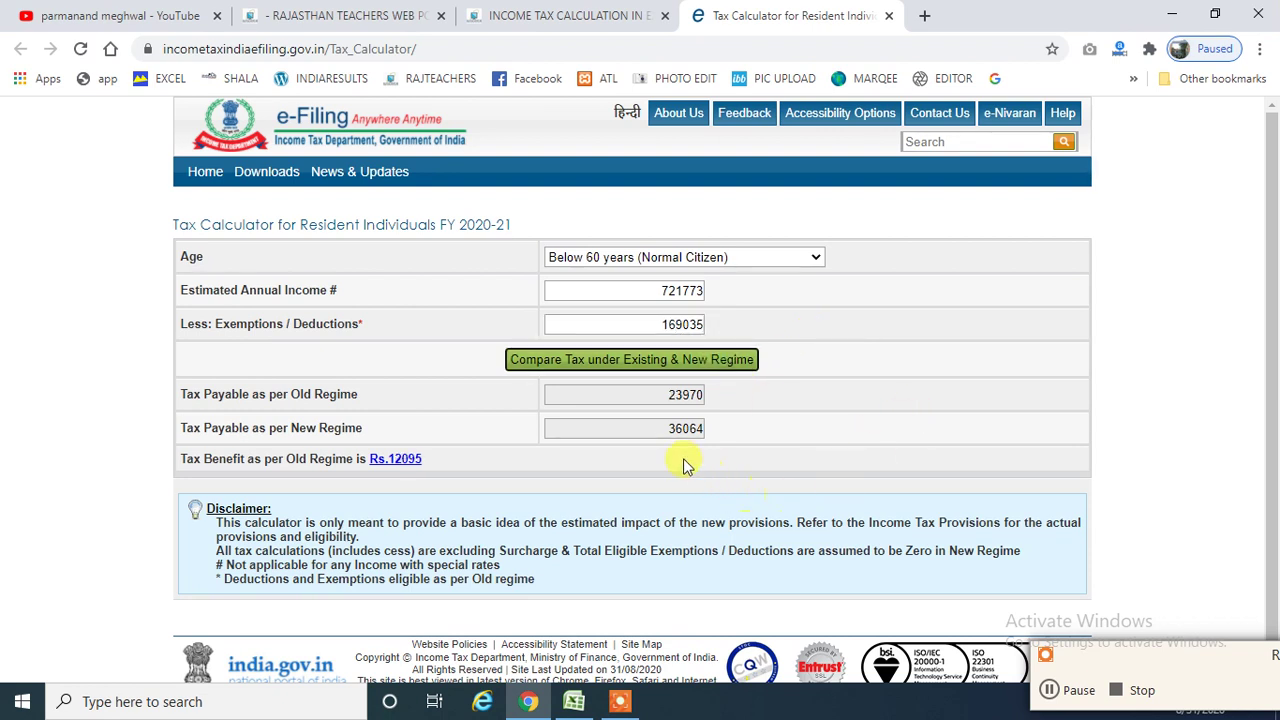
Review the deductions and the income tax payable on the Tax Calculation (New) sheet in Excel
left_click(578, 701)
scroll(850, 477, "down", 12)
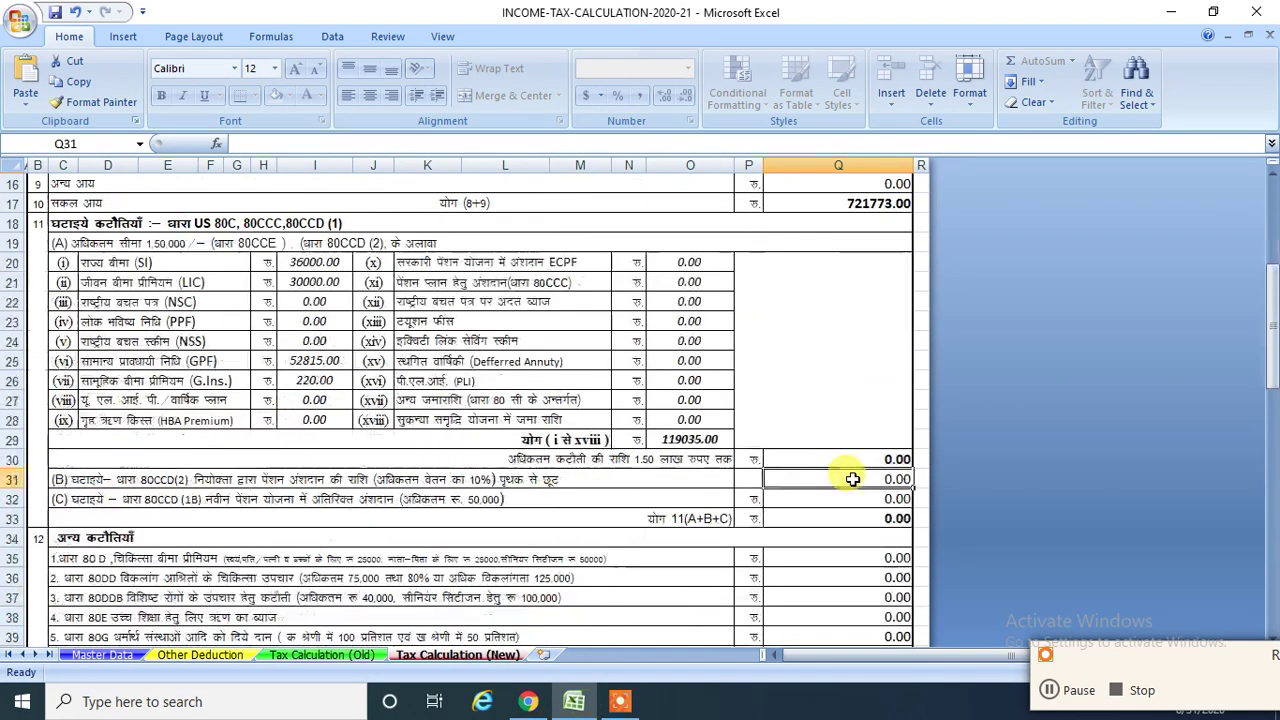
scroll(852, 479, "down", 6)
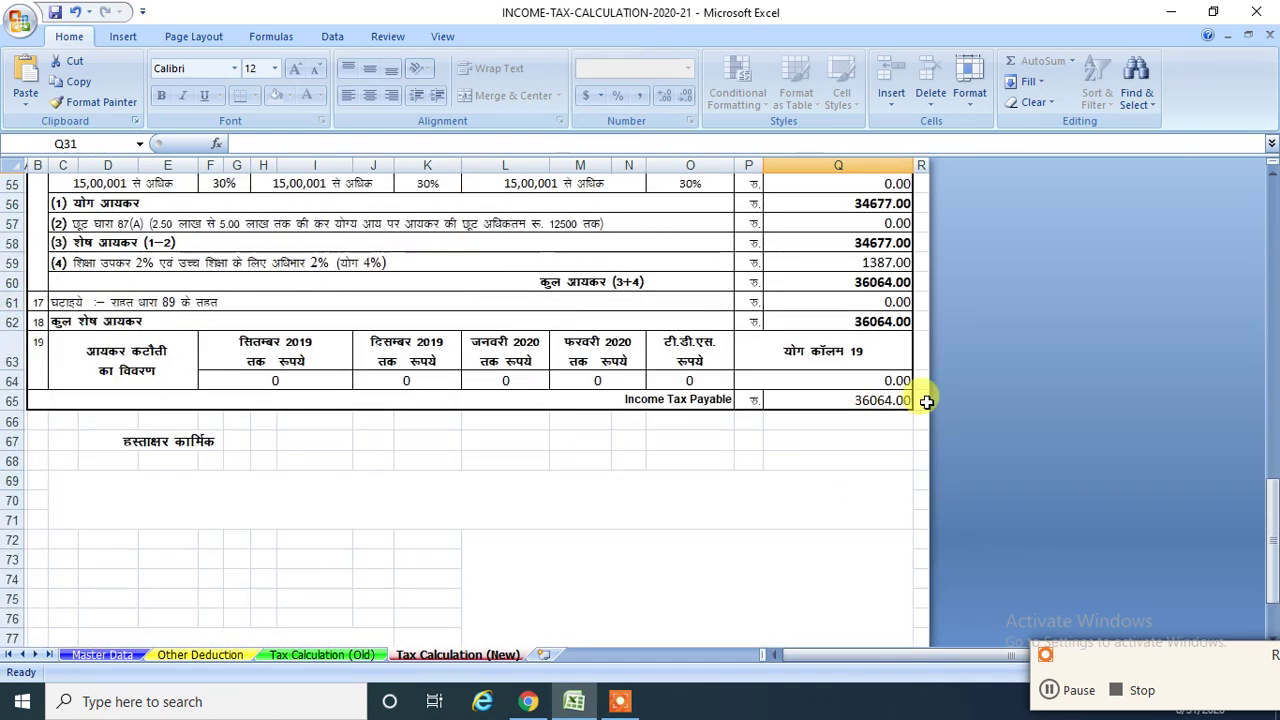
scroll(837, 451, "up", 7)
scroll(837, 451, "up", 11)
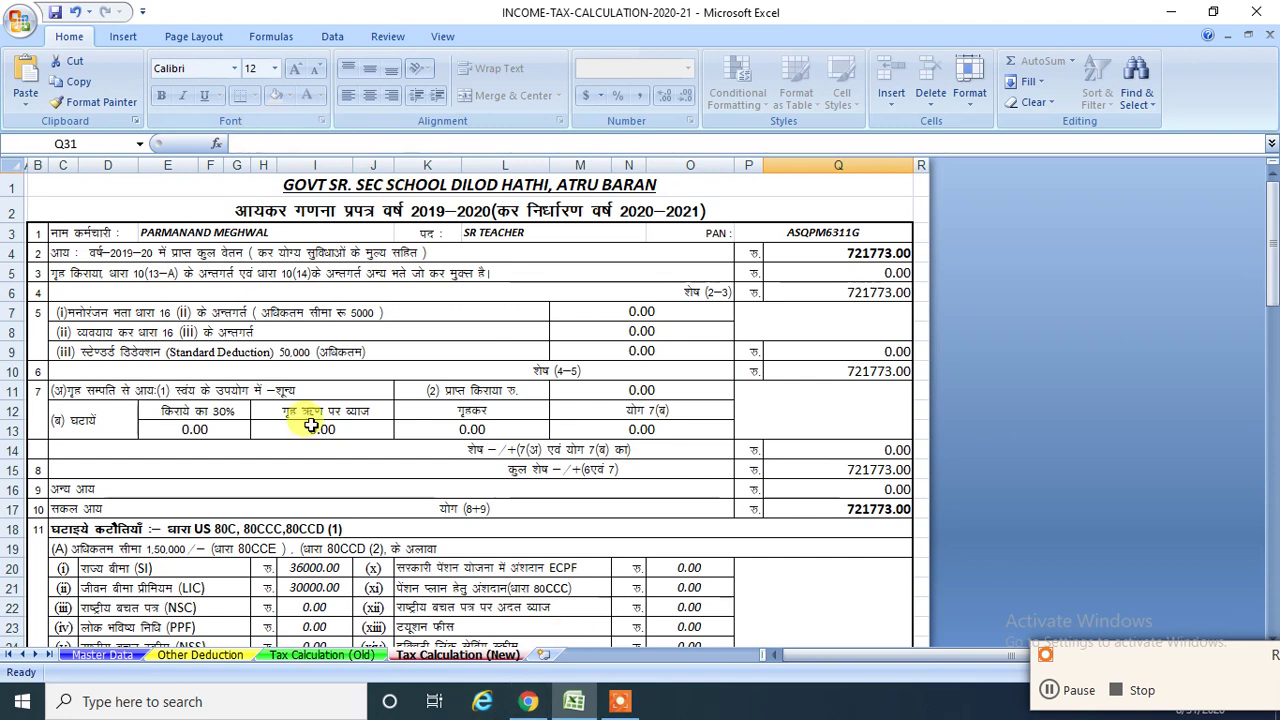
Return to the Master Data sheet and review its option settings and monthly salary table
left_click(102, 655)
scroll(668, 457, "up", 3)
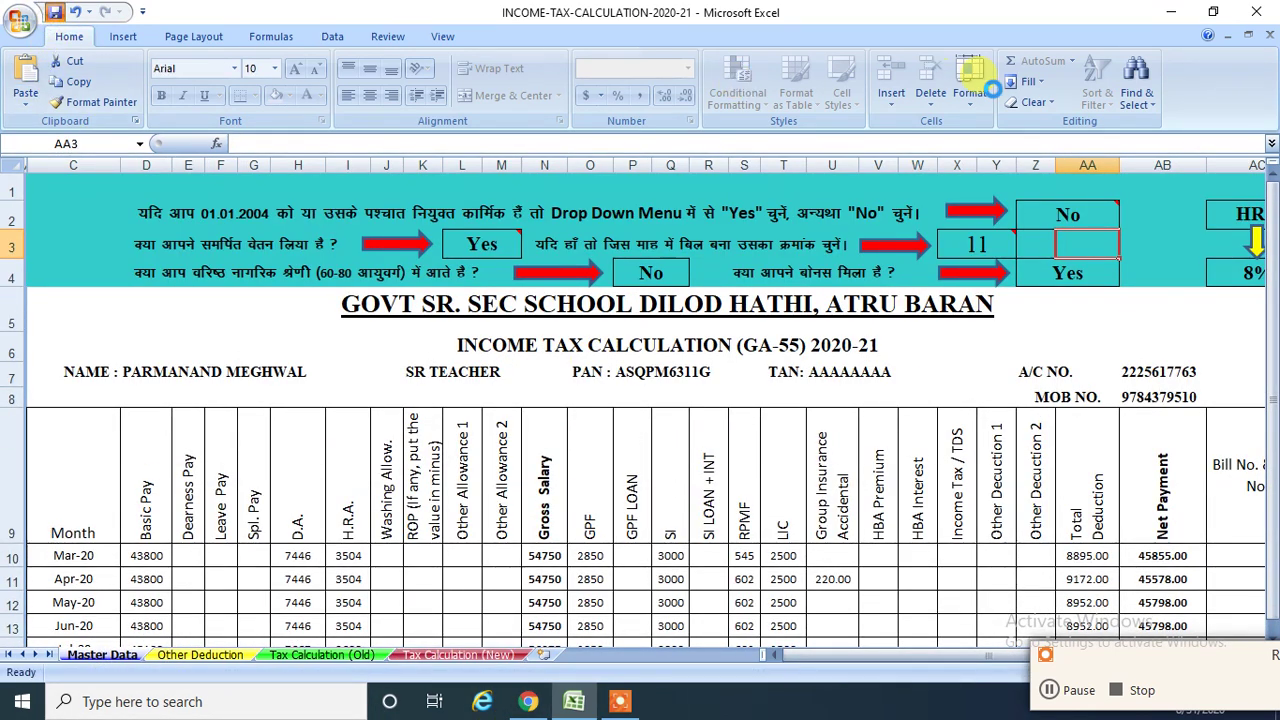
left_click_drag(1122, 662, 1100, 682)
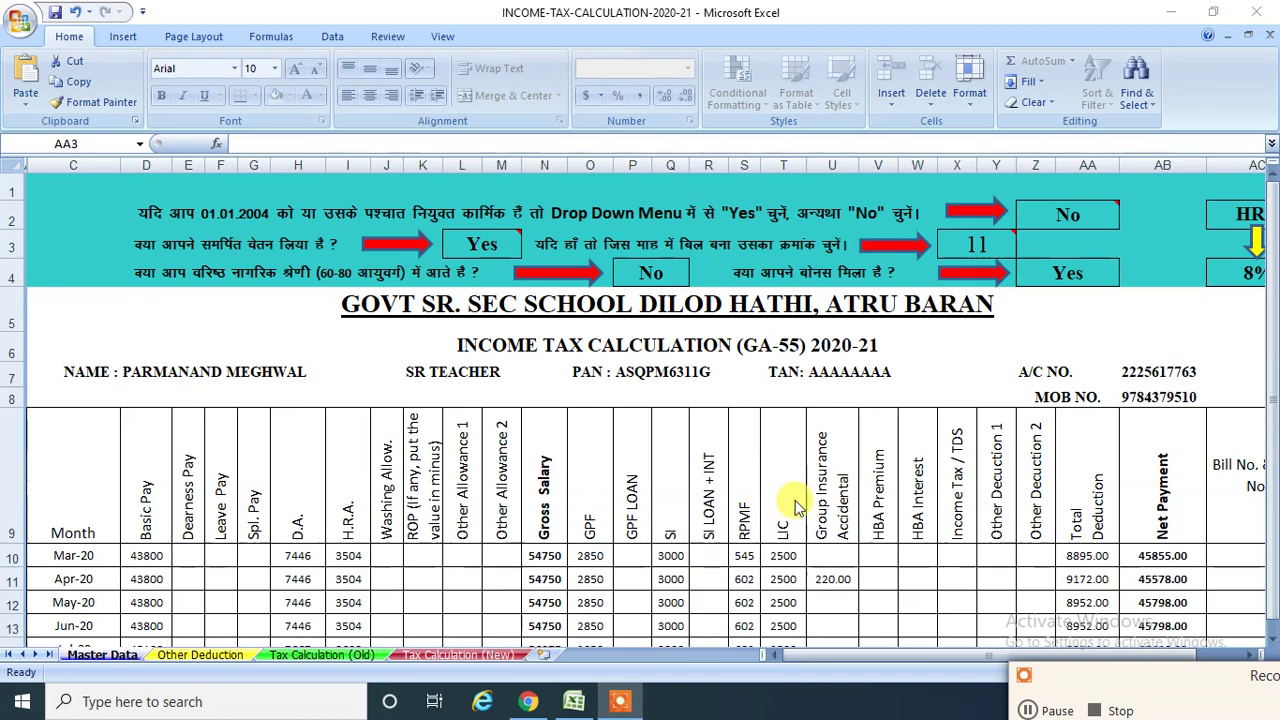
scroll(815, 485, "down", 2)
scroll(815, 485, "up", 2)
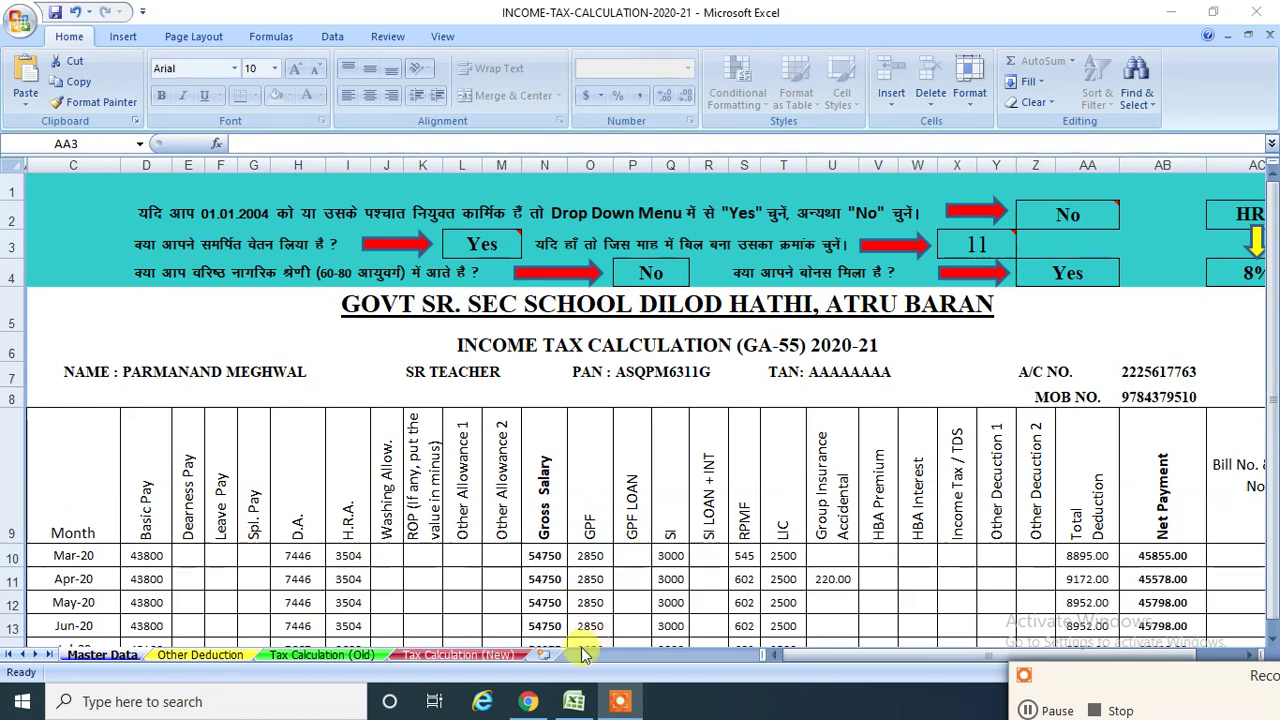
Switch to Chrome and show the Rajasthan Teachers Web Portal home page
mouse_move(528, 701)
left_click(530, 617)
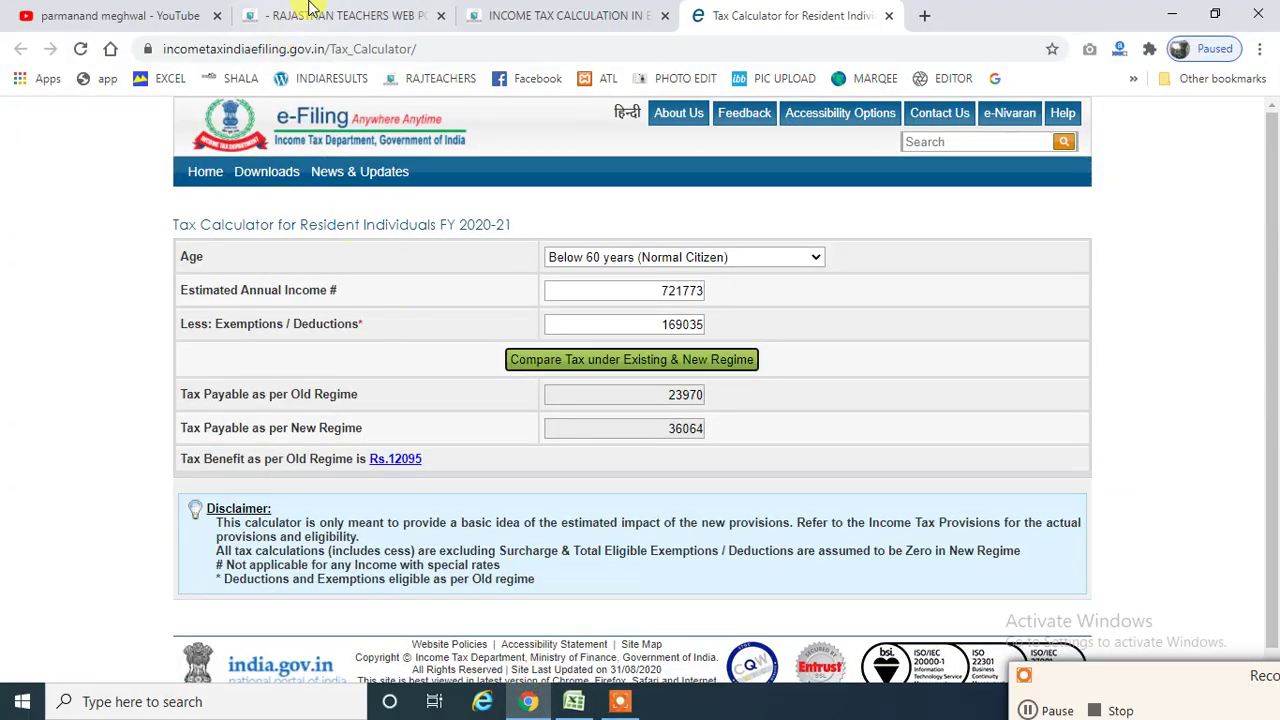
left_click(310, 15)
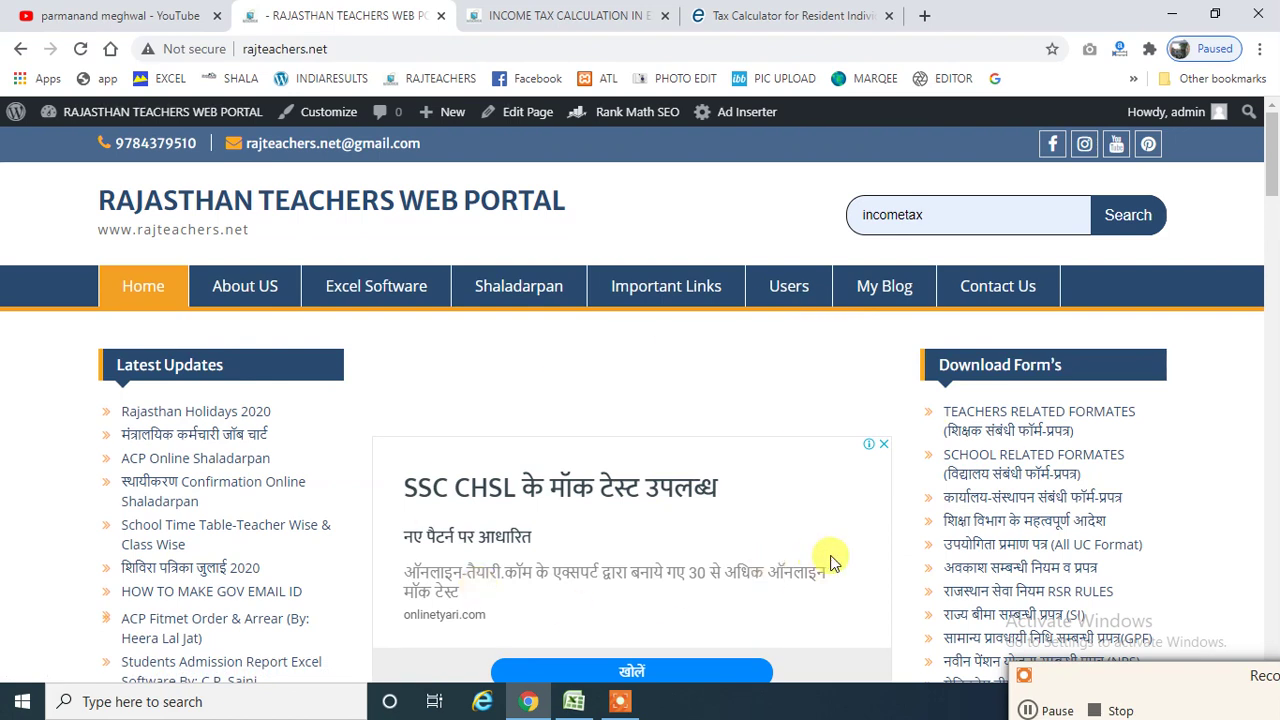
Subscribe to the channel heading the open YouTube search results and set its notifications to All
left_click(188, 12)
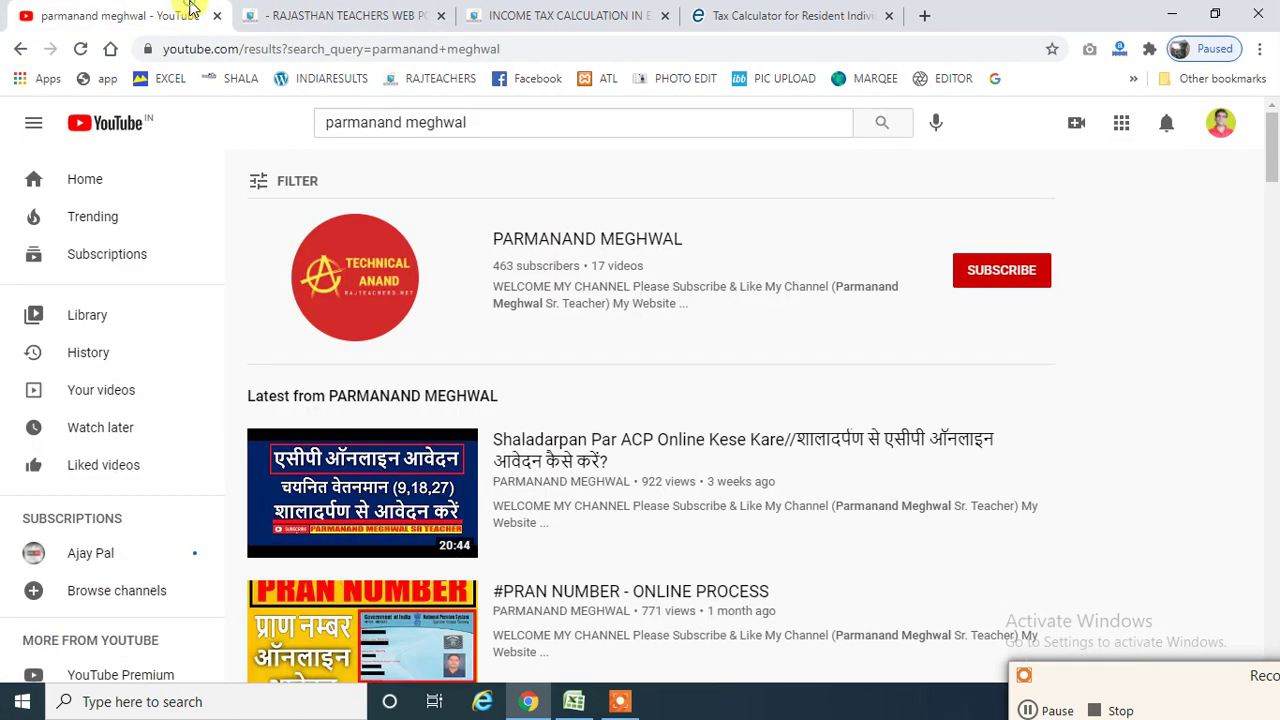
left_click(987, 272)
left_click(1038, 280)
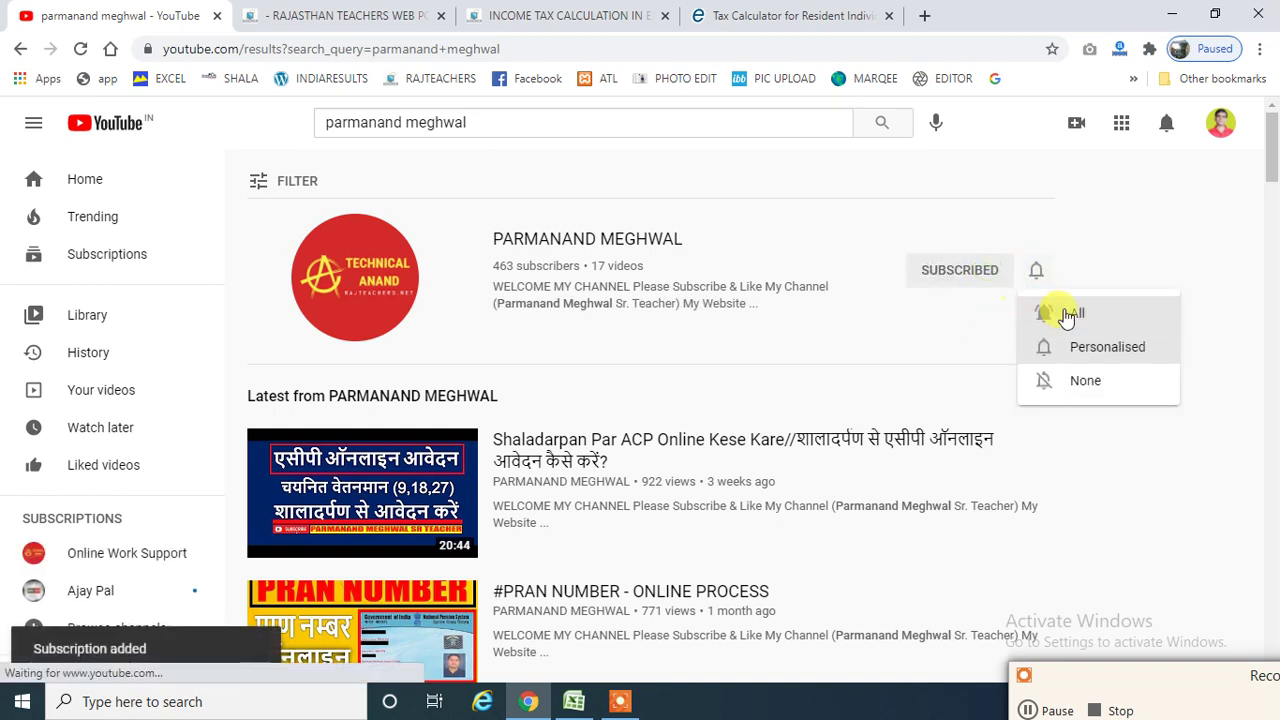
left_click(1054, 310)
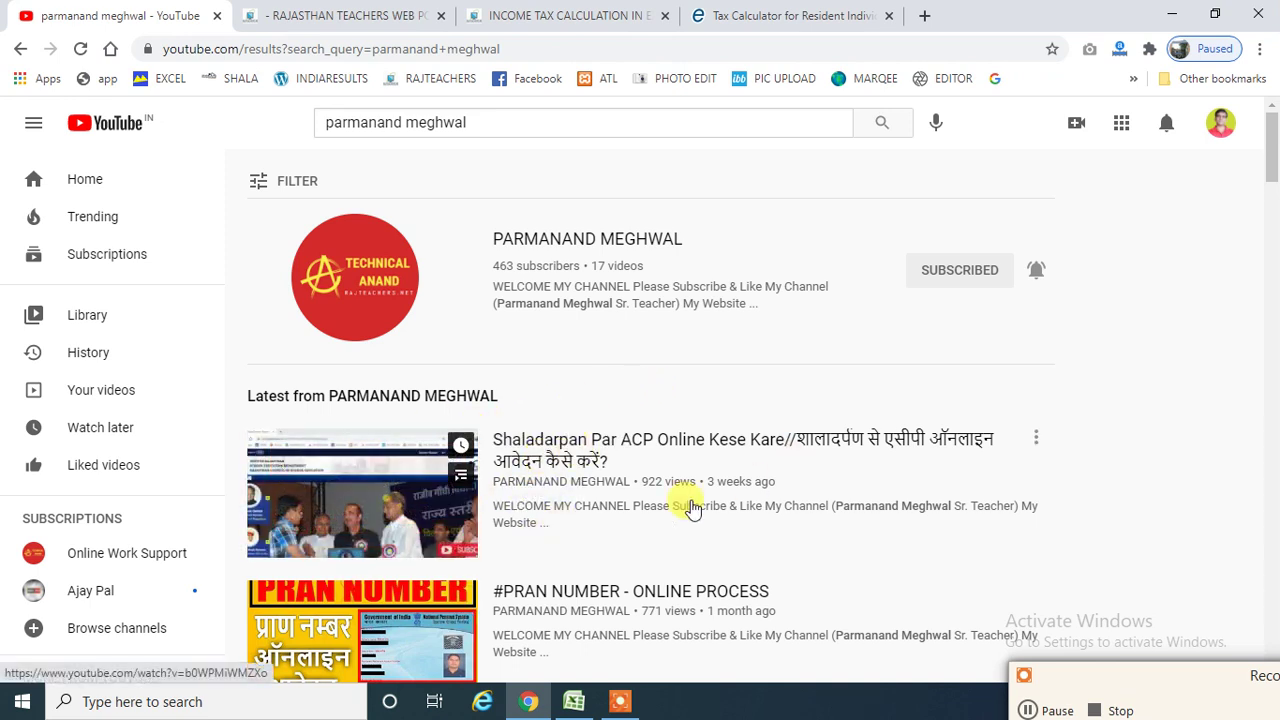
Browse the channel's videos in the YouTube search results
scroll(650, 505, "down", 3)
scroll(766, 557, "down", 5)
scroll(766, 557, "up", 6)
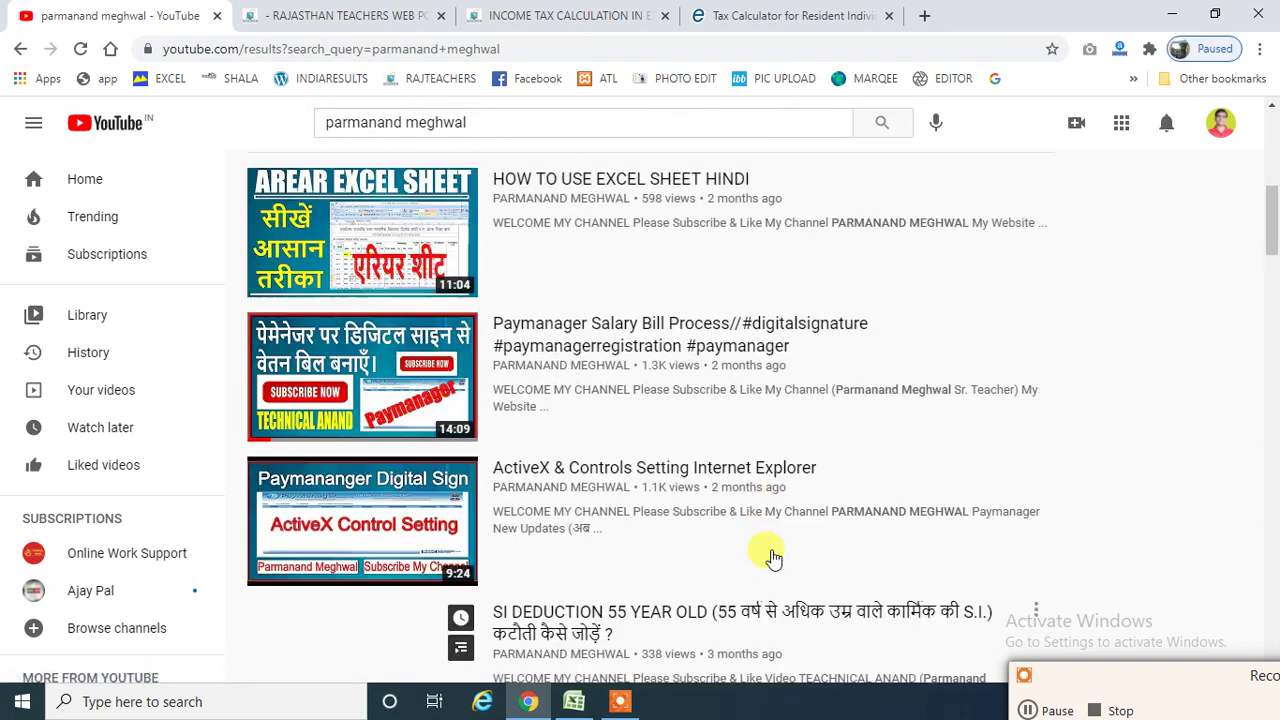
Look through the remaining channel videos in the YouTube search results and return to the latest uploads
scroll(770, 557, "down", 4)
scroll(770, 555, "down", 2)
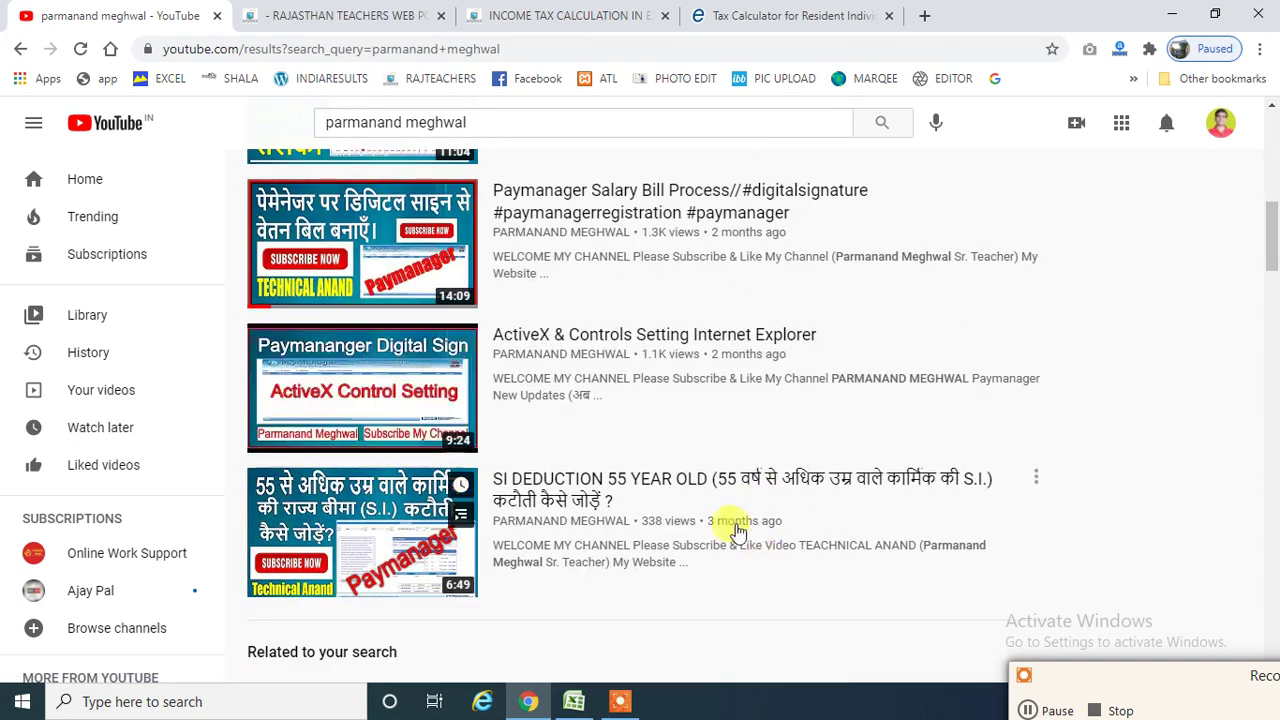
mouse_move(378, 420)
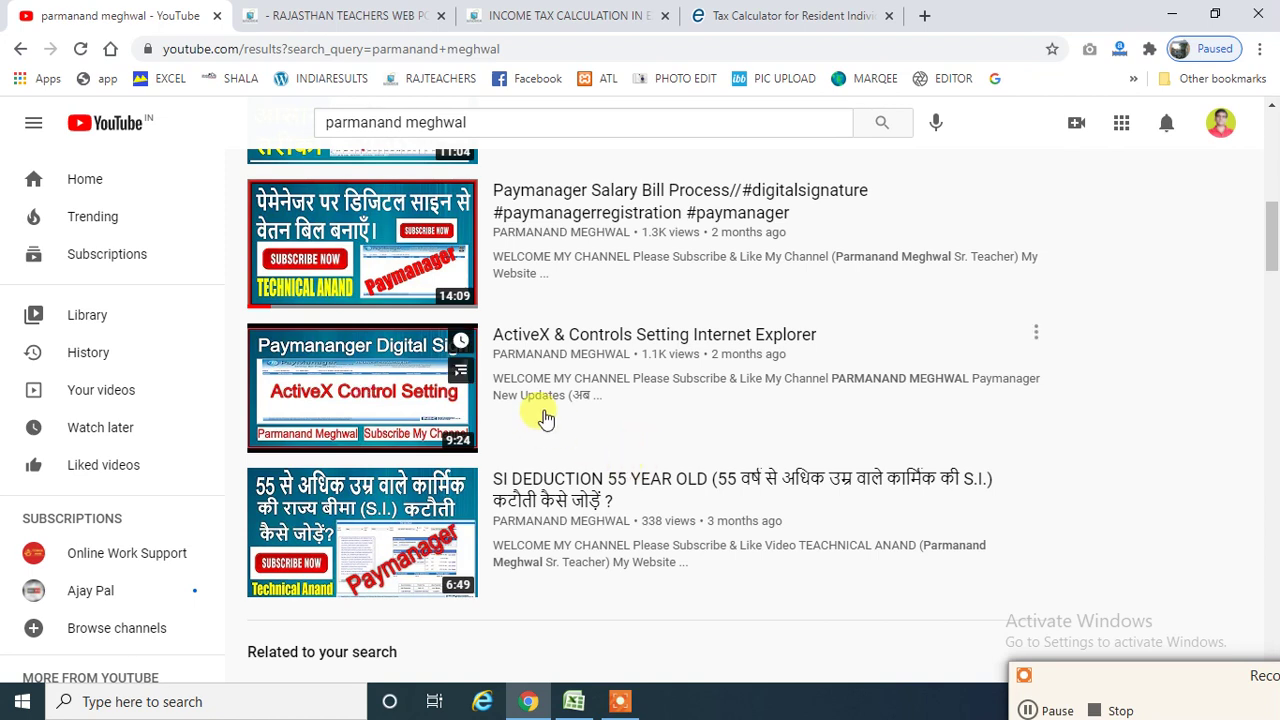
mouse_move(543, 414)
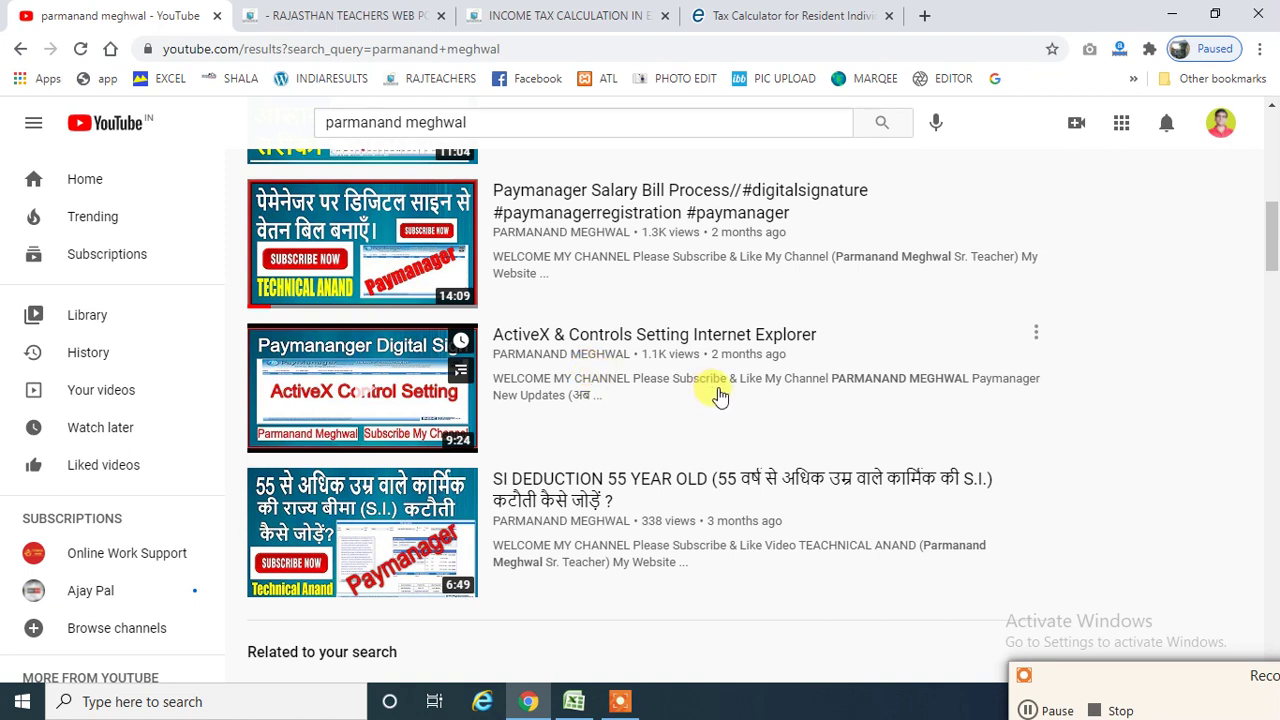
scroll(720, 396, "up", 3)
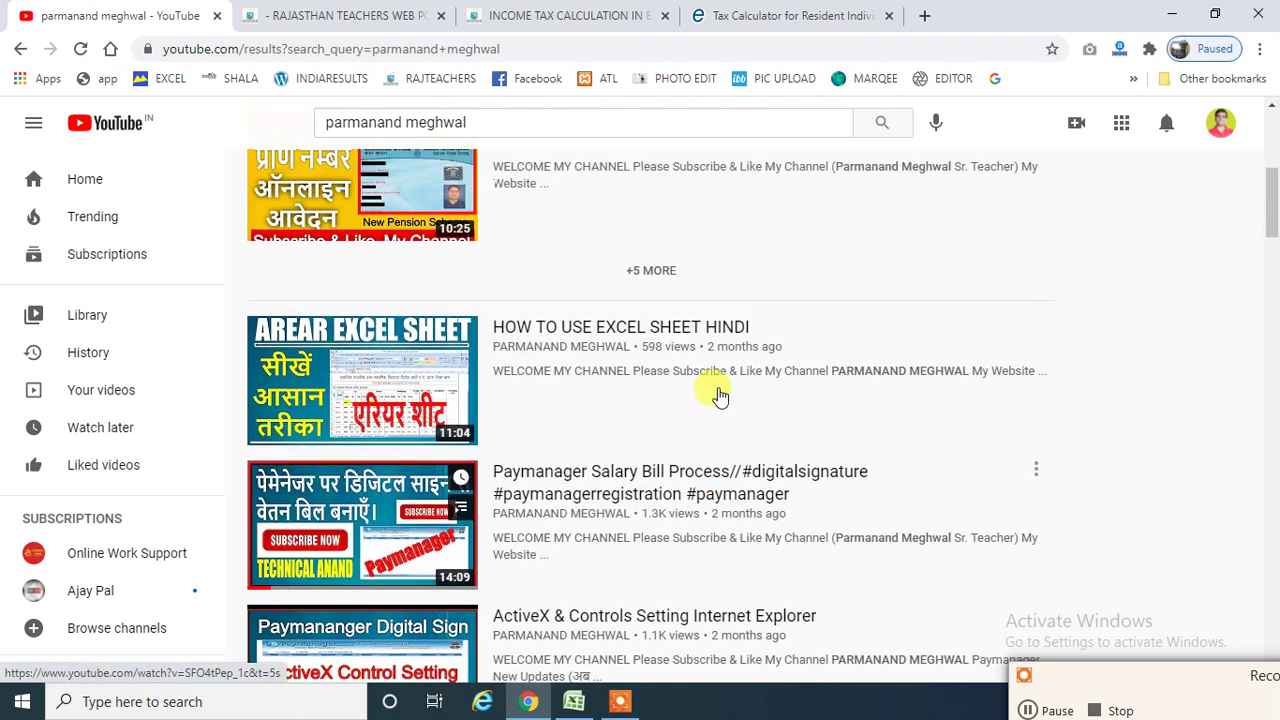
scroll(720, 396, "up", 5)
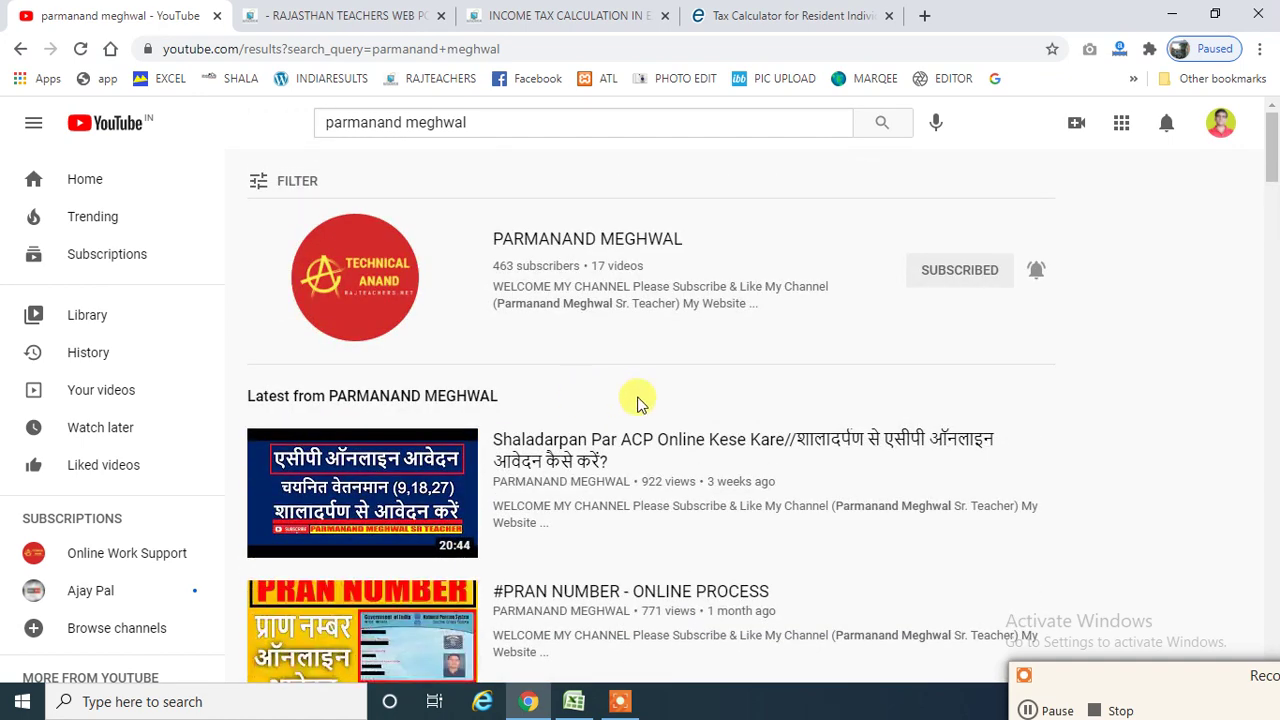
scroll(588, 493, "down", 5)
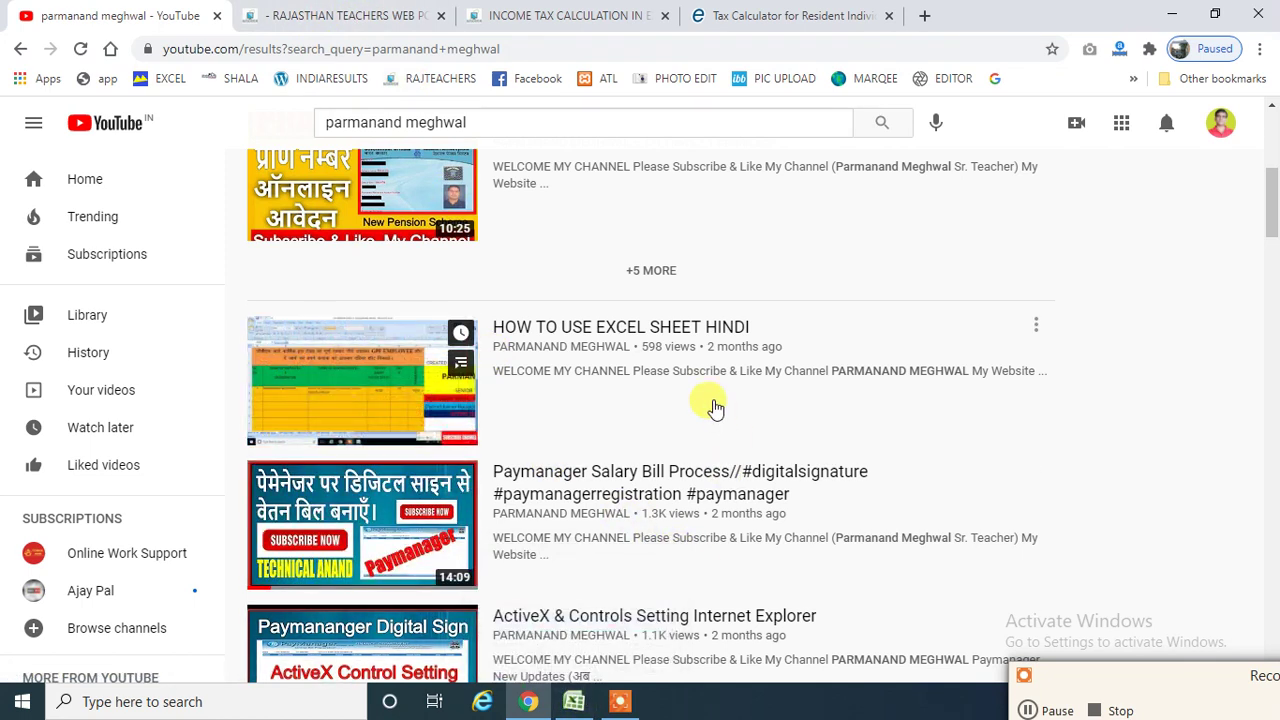
scroll(660, 450, "up", 4)
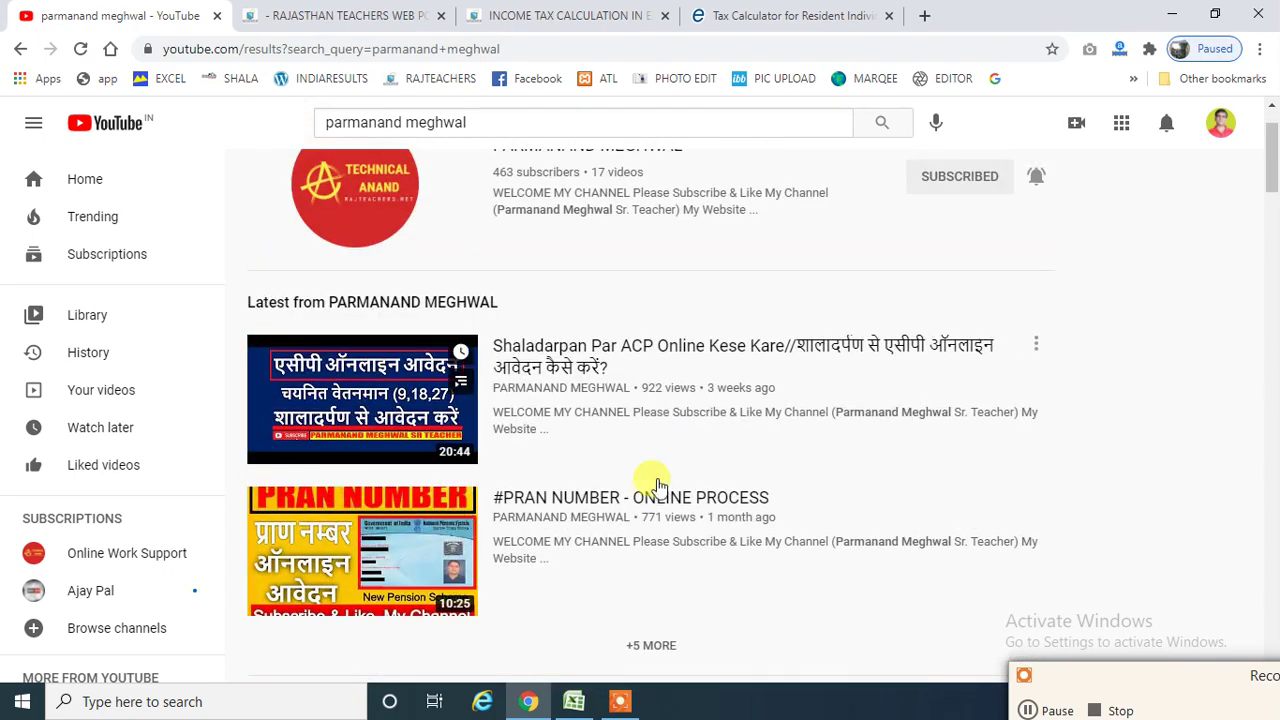
Switch to Excel, glance over the Master Data sheet and close the INCOME-TAX-CALCULATION-2020-21 workbook
left_click(574, 701)
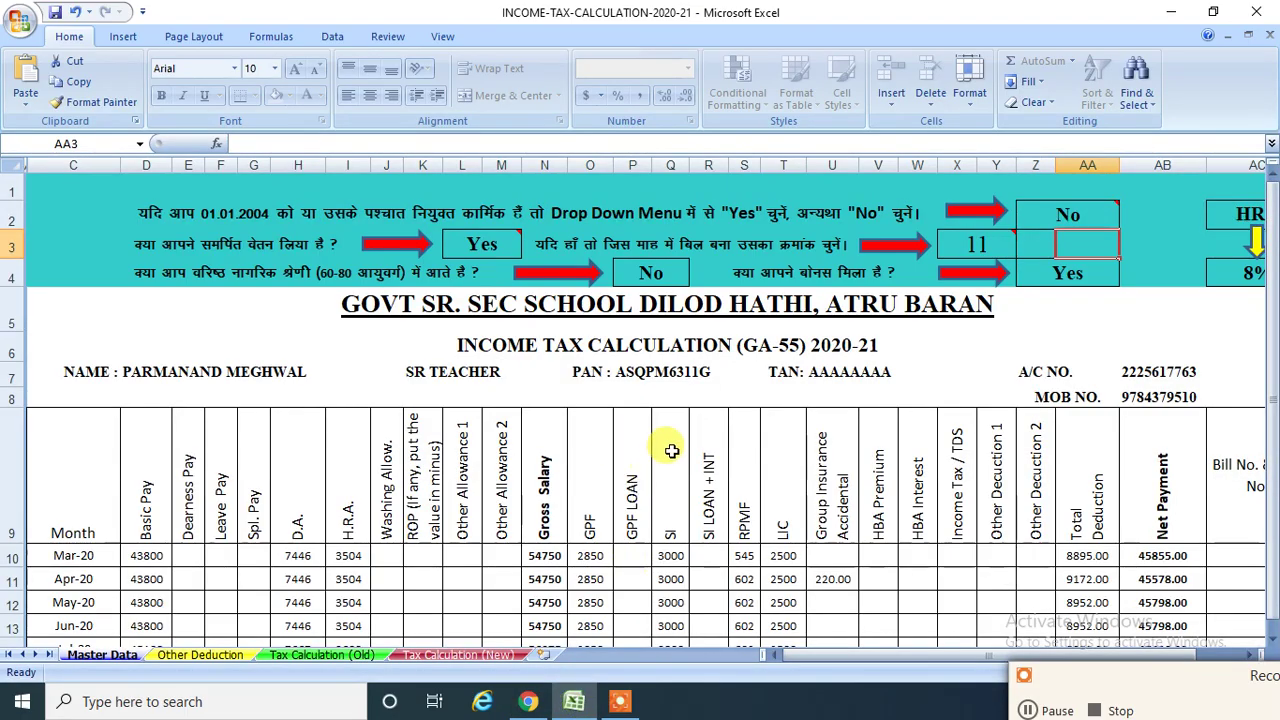
scroll(1092, 465, "down", 3)
scroll(1100, 455, "up", 3)
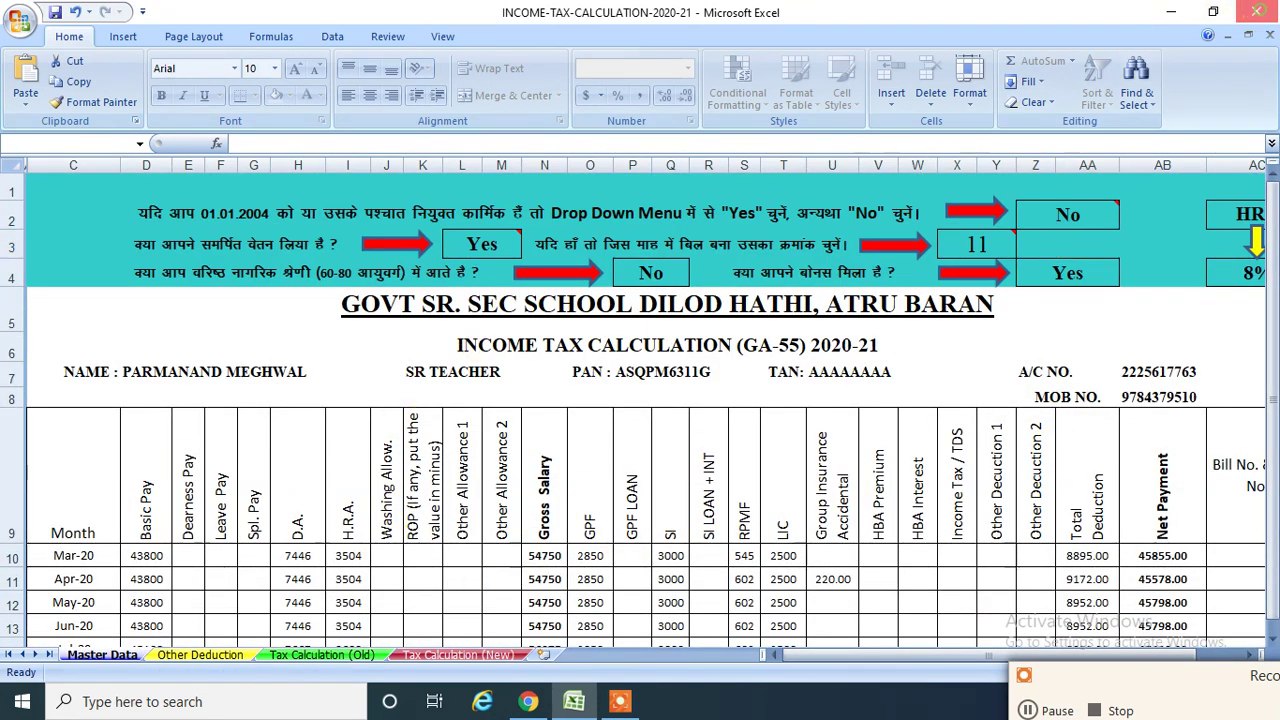
left_click(1254, 14)
Browse the Rajasthan Teachers Web Portal home page through its Excel Software, Income Tax Formates and Files By User's sections
left_click(405, 16)
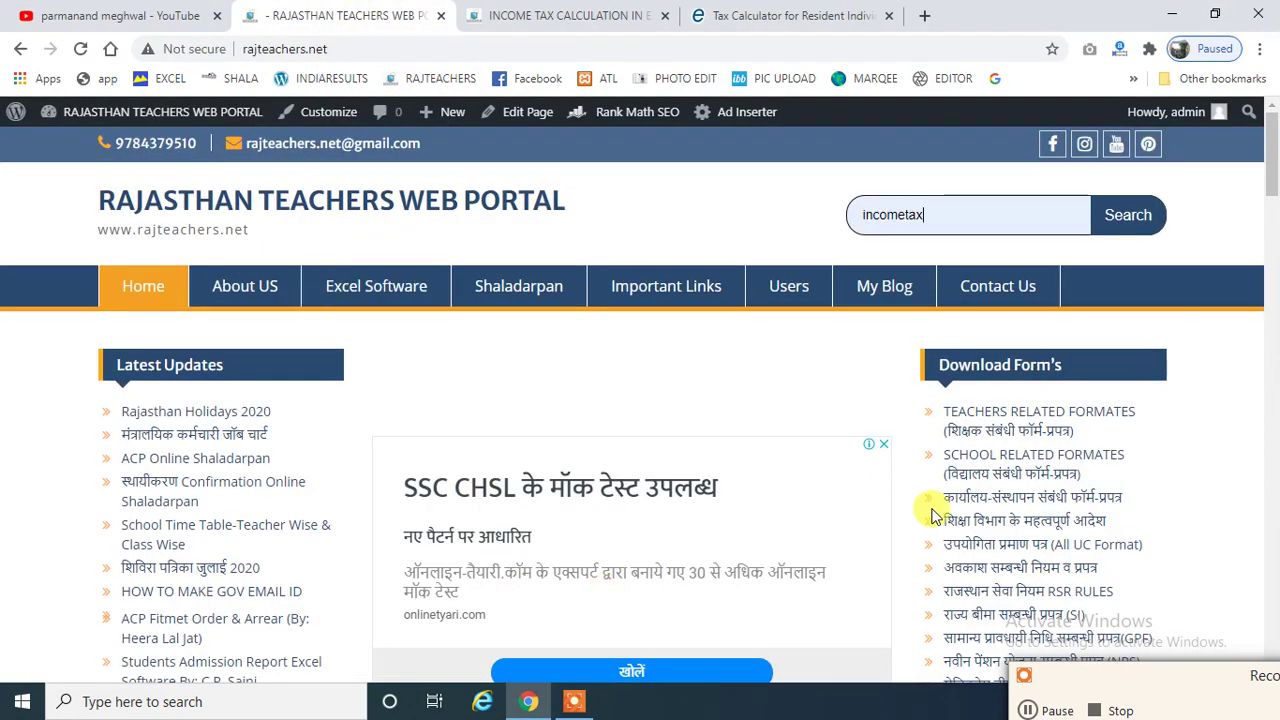
scroll(931, 510, "down", 4)
scroll(908, 383, "down", 5)
scroll(910, 388, "up", 3)
scroll(910, 385, "up", 2)
scroll(908, 382, "down", 5)
scroll(900, 378, "up", 6)
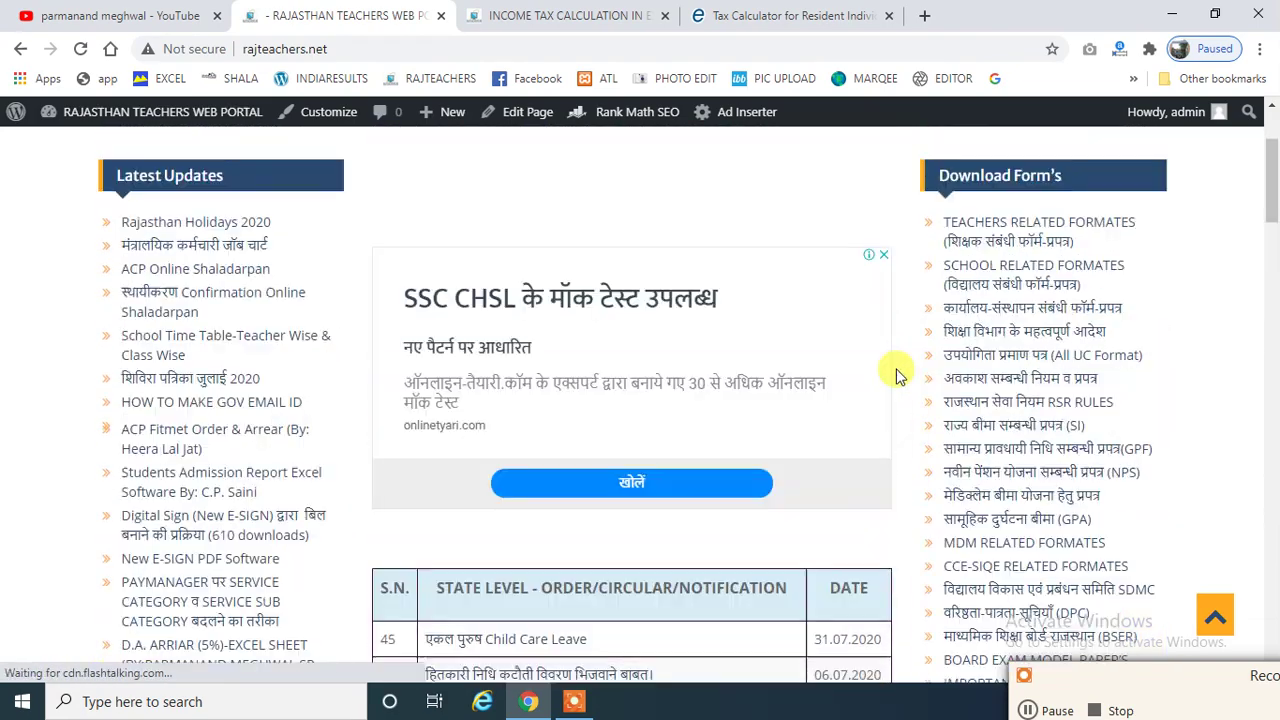
scroll(896, 376, "down", 11)
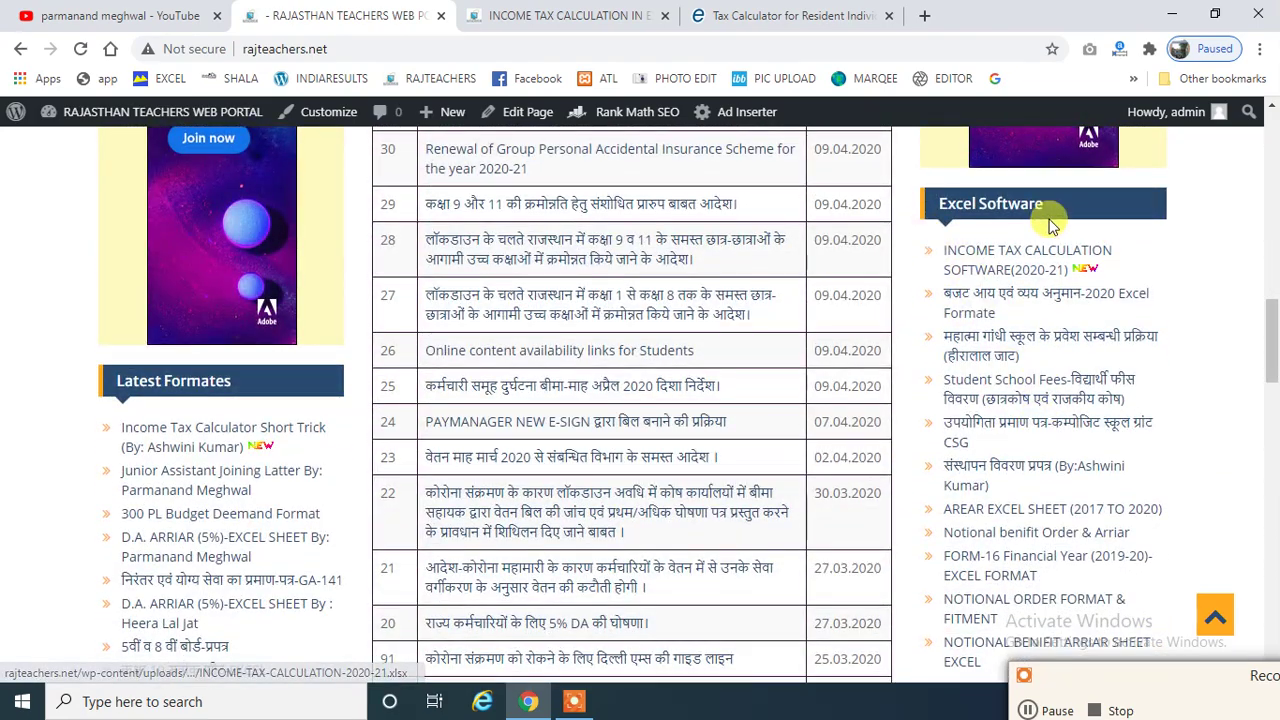
scroll(1034, 286, "down", 9)
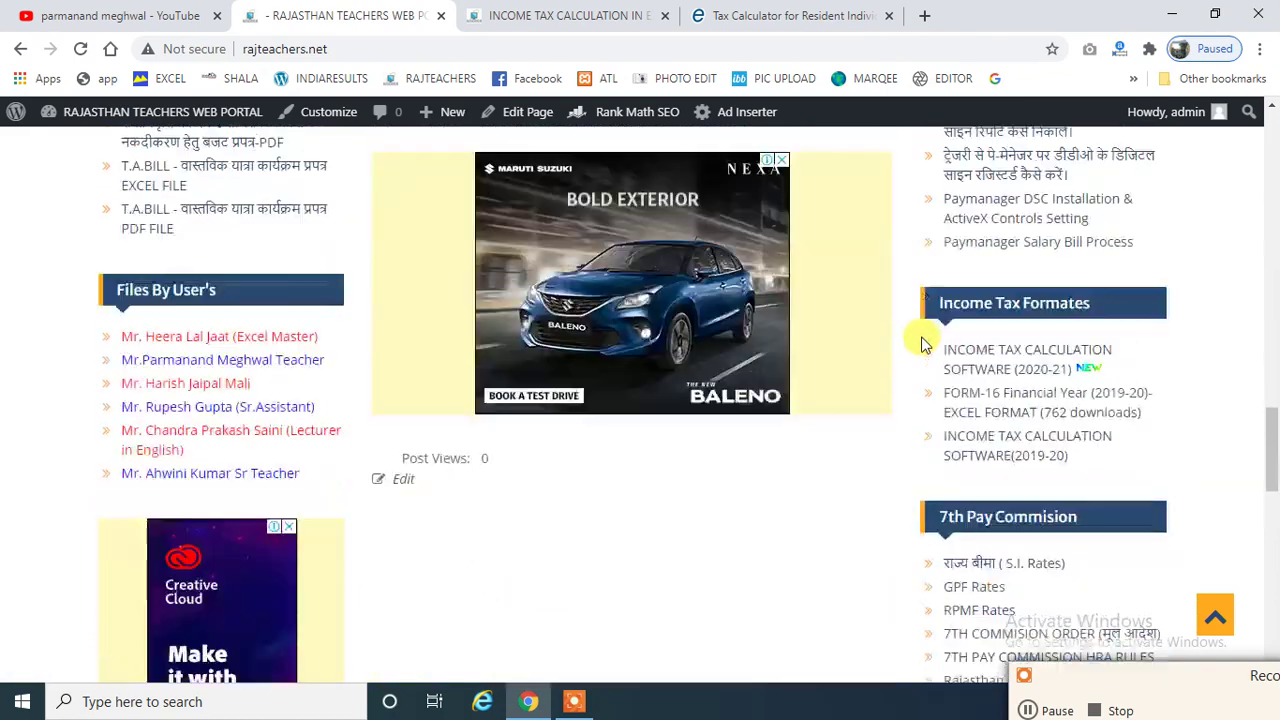
scroll(925, 345, "down", 1)
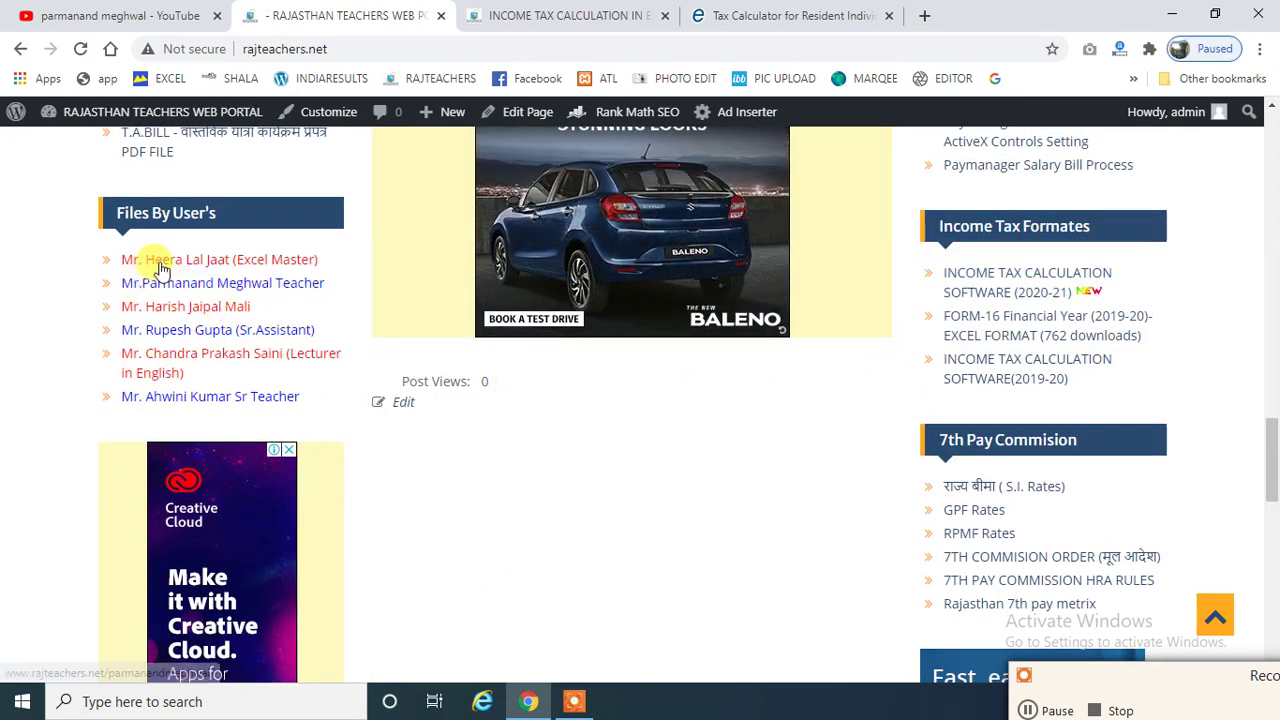
Open the second contributor's page under Files By User's and look over its list of Excel sheets
left_click(280, 285)
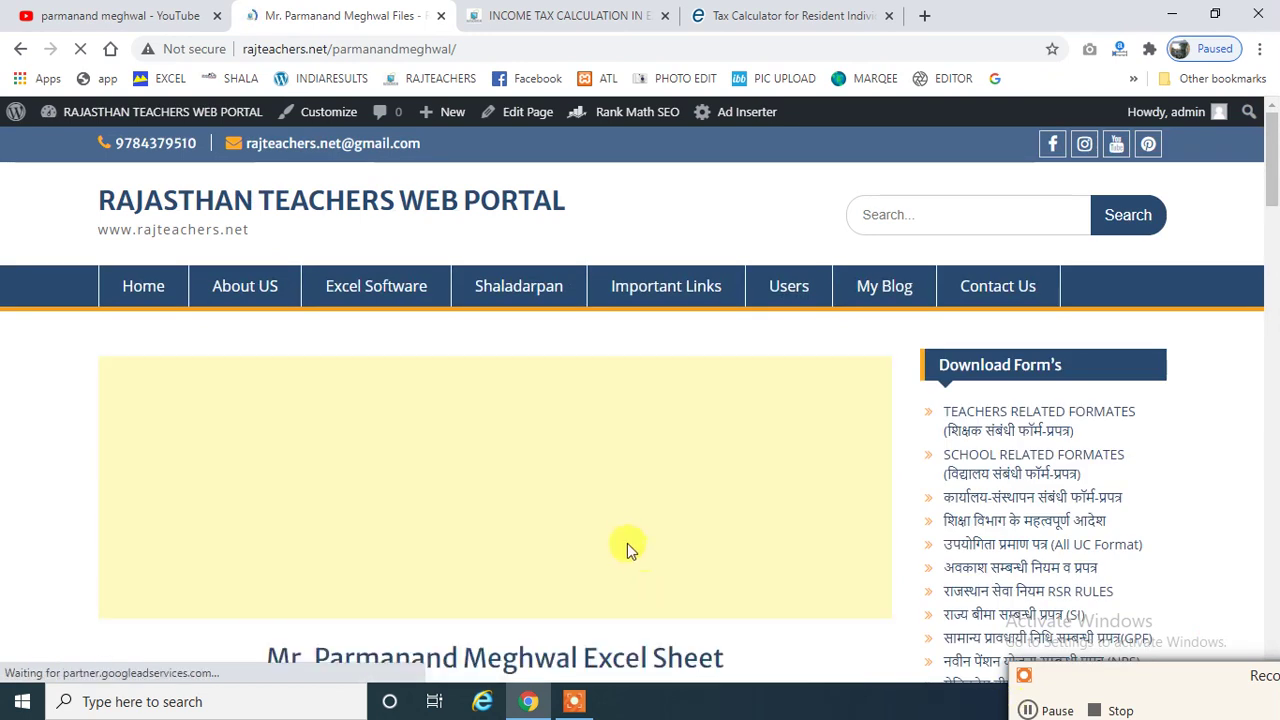
scroll(613, 537, "down", 3)
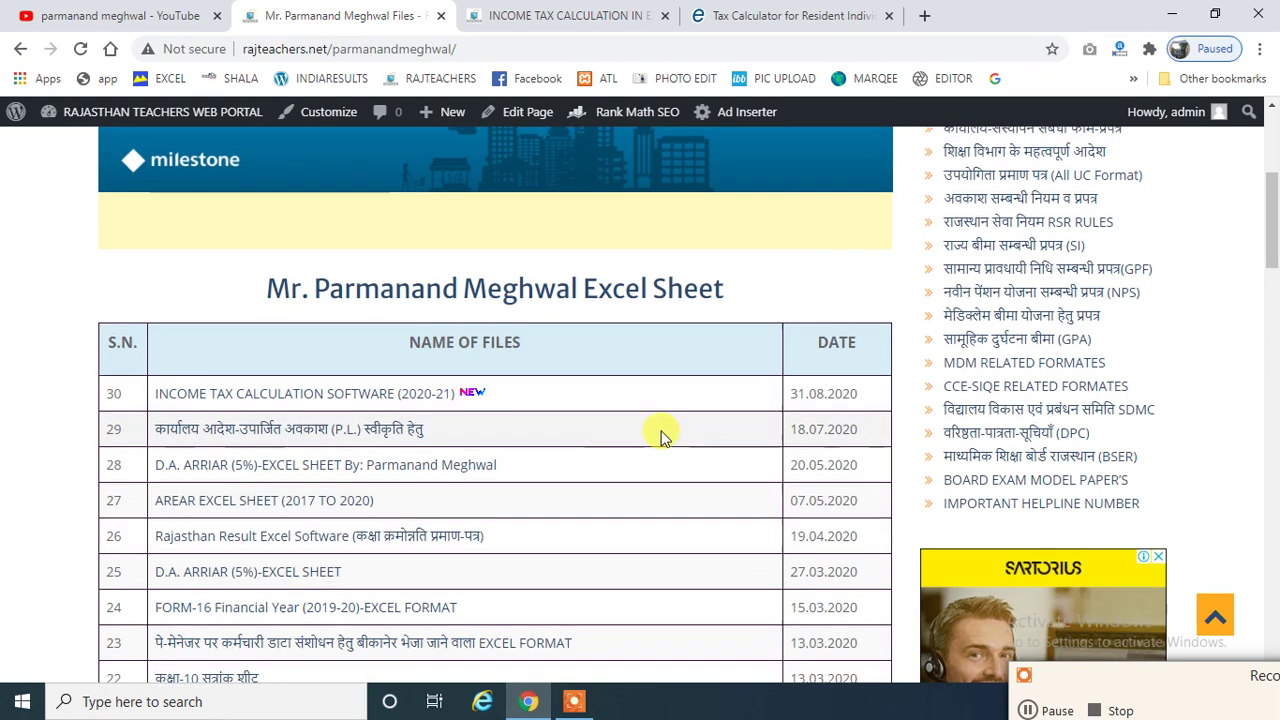
scroll(662, 435, "up", 3)
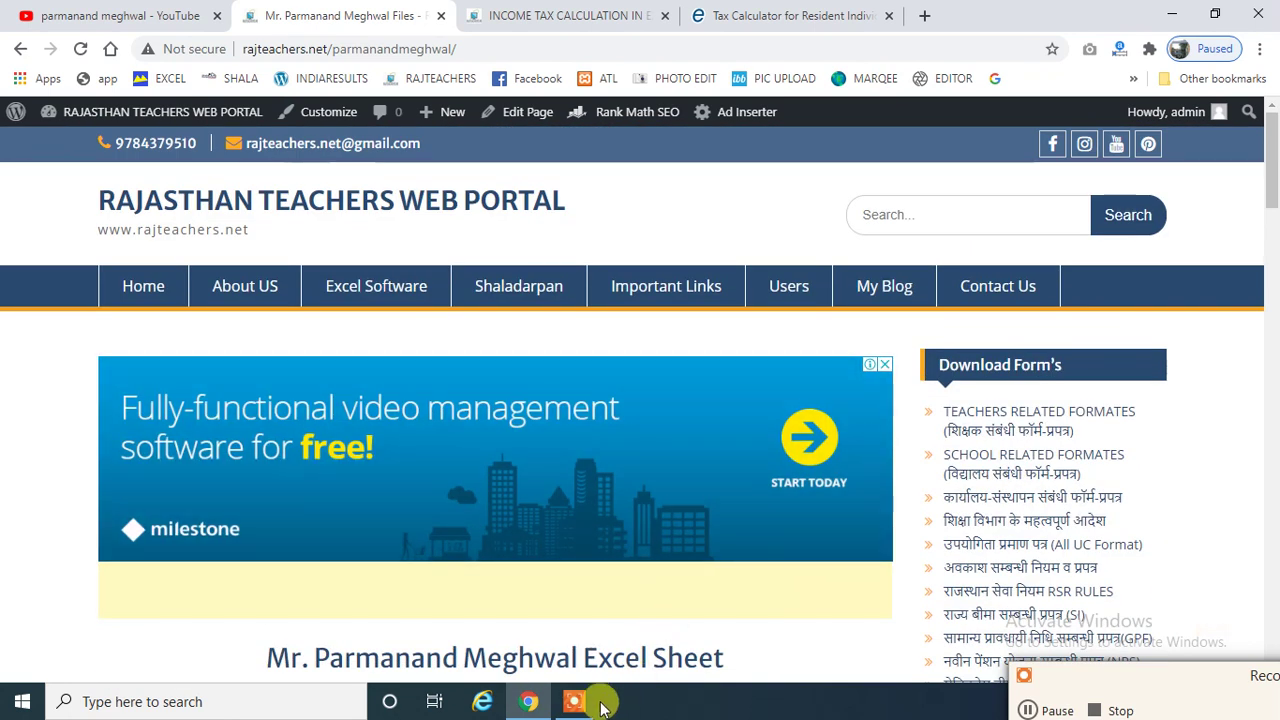